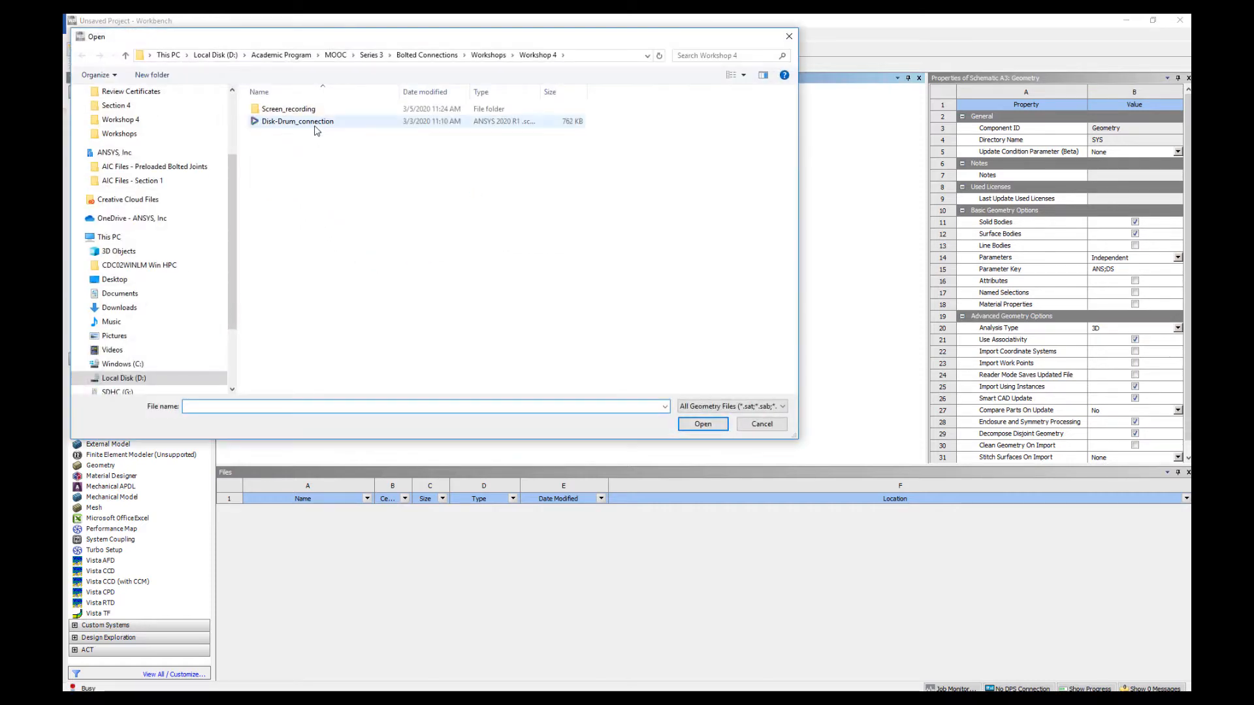
Step: Import the Disk-Drum_connection geometry into the Static Structural system and open its model in Mechanical
double_click(316, 123)
left_click(452, 320)
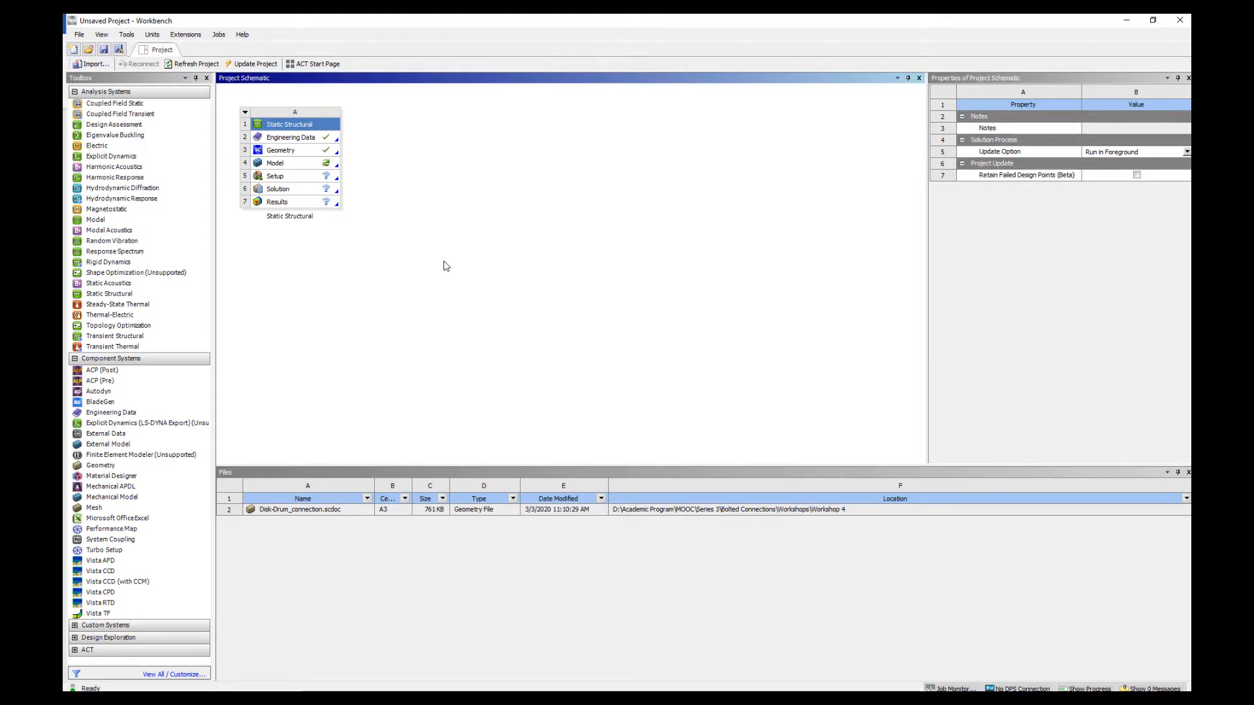
double_click(303, 164)
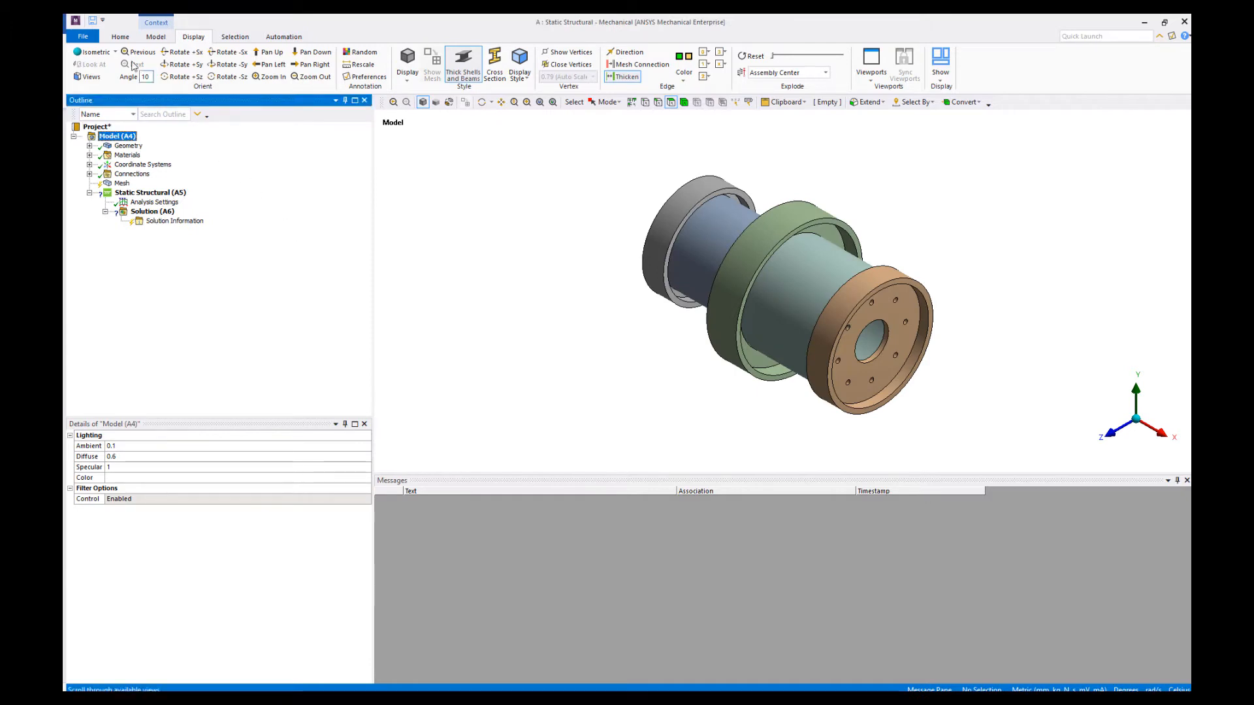
Step: Set the unit system to Metric (mm, kg, N, s, mV, mA)
left_click(119, 40)
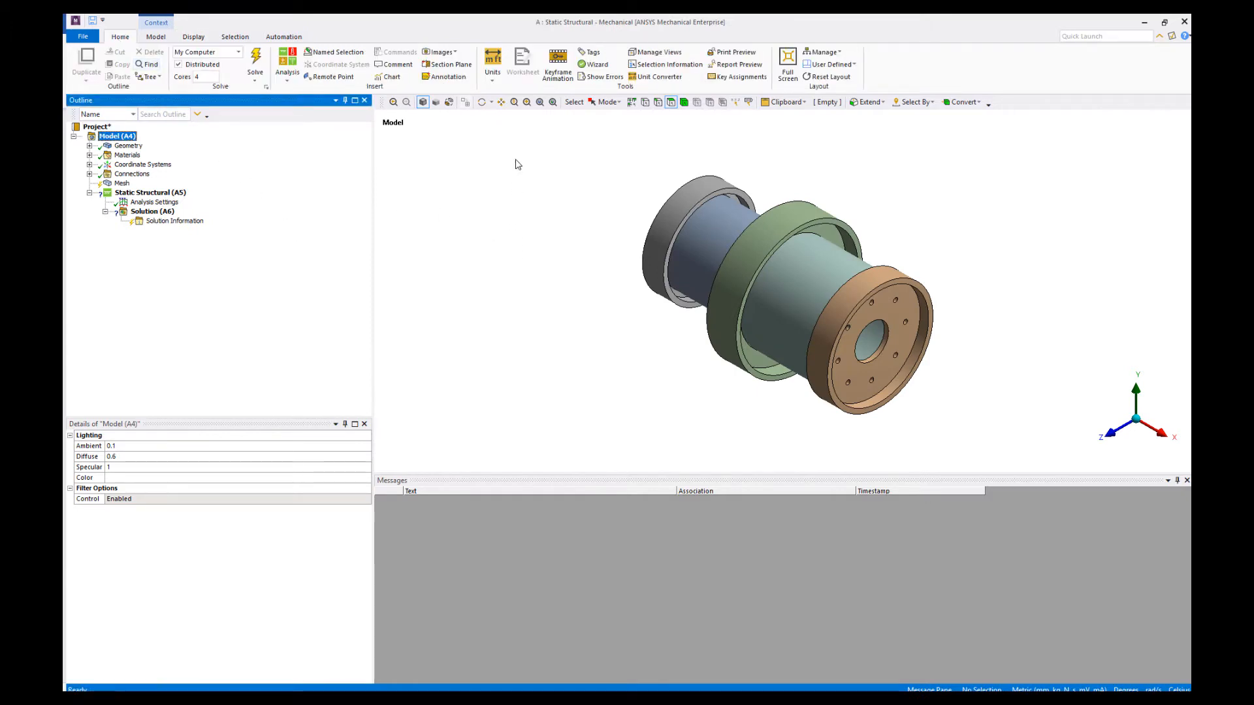
left_click(494, 83)
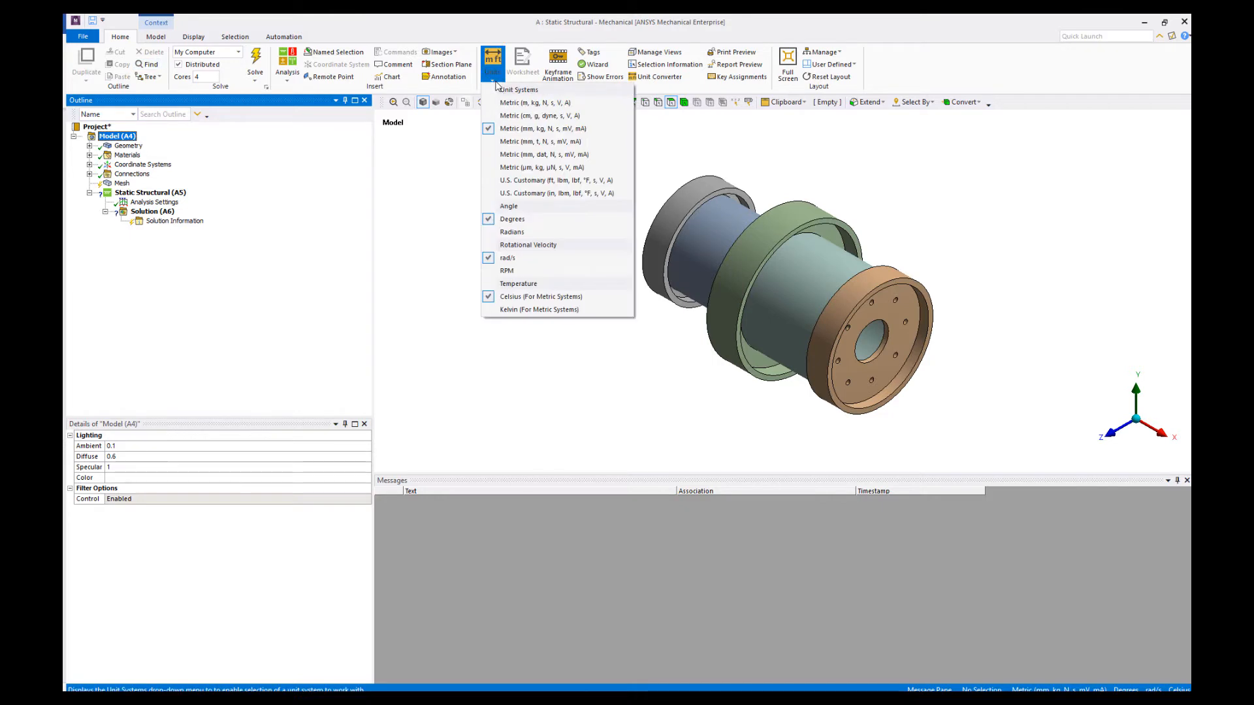
left_click(516, 129)
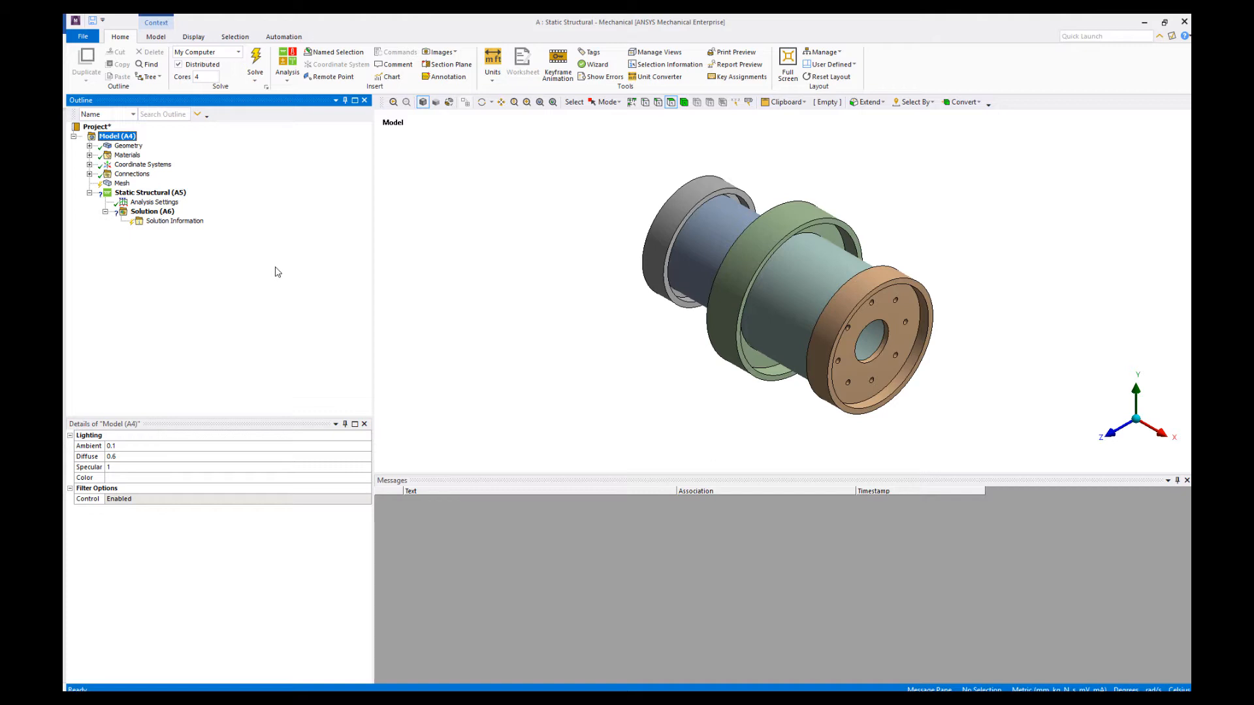
Step: Create a section plane from the Global Coordinate System and activate it to cut the disk-drum assembly in half
left_click(90, 166)
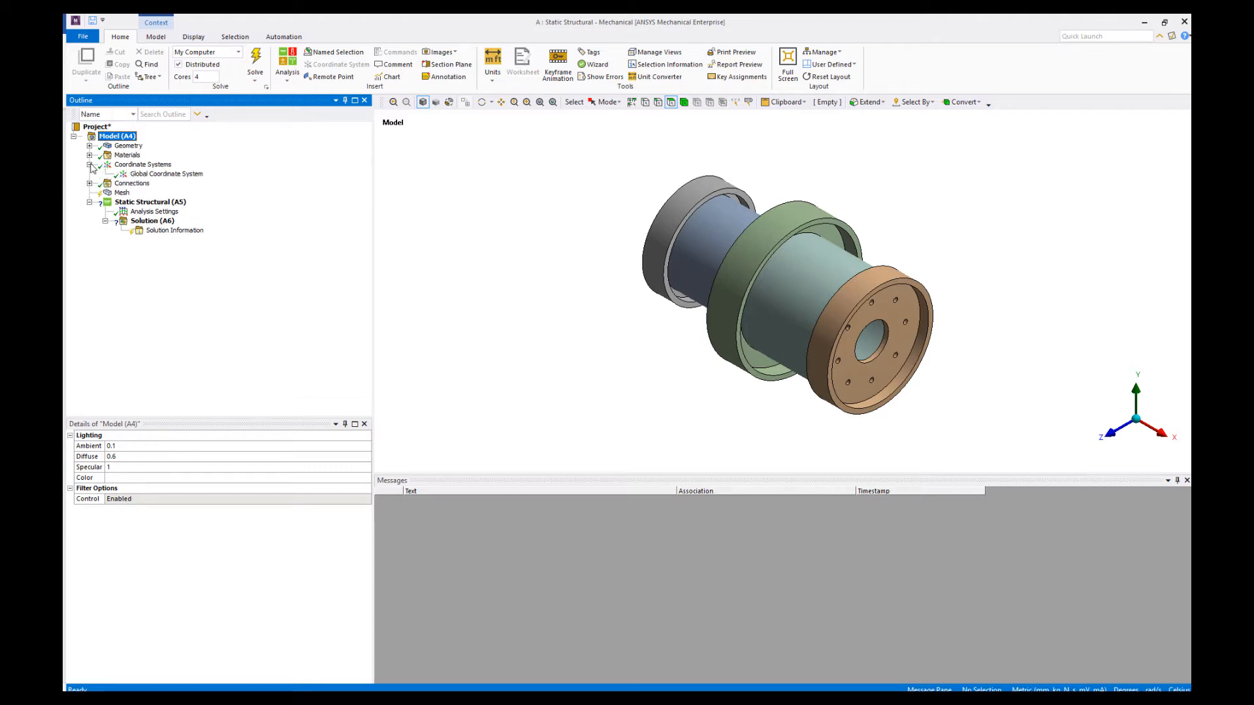
left_click(169, 173)
right_click(173, 176)
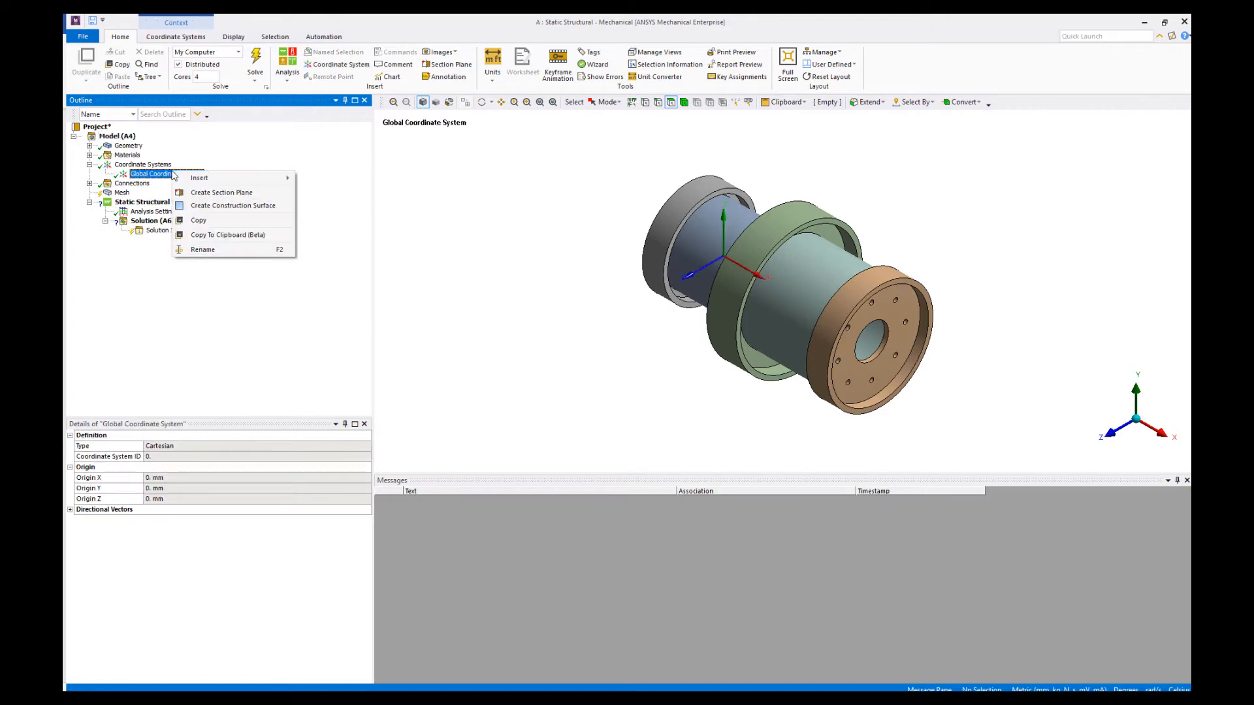
left_click(251, 194)
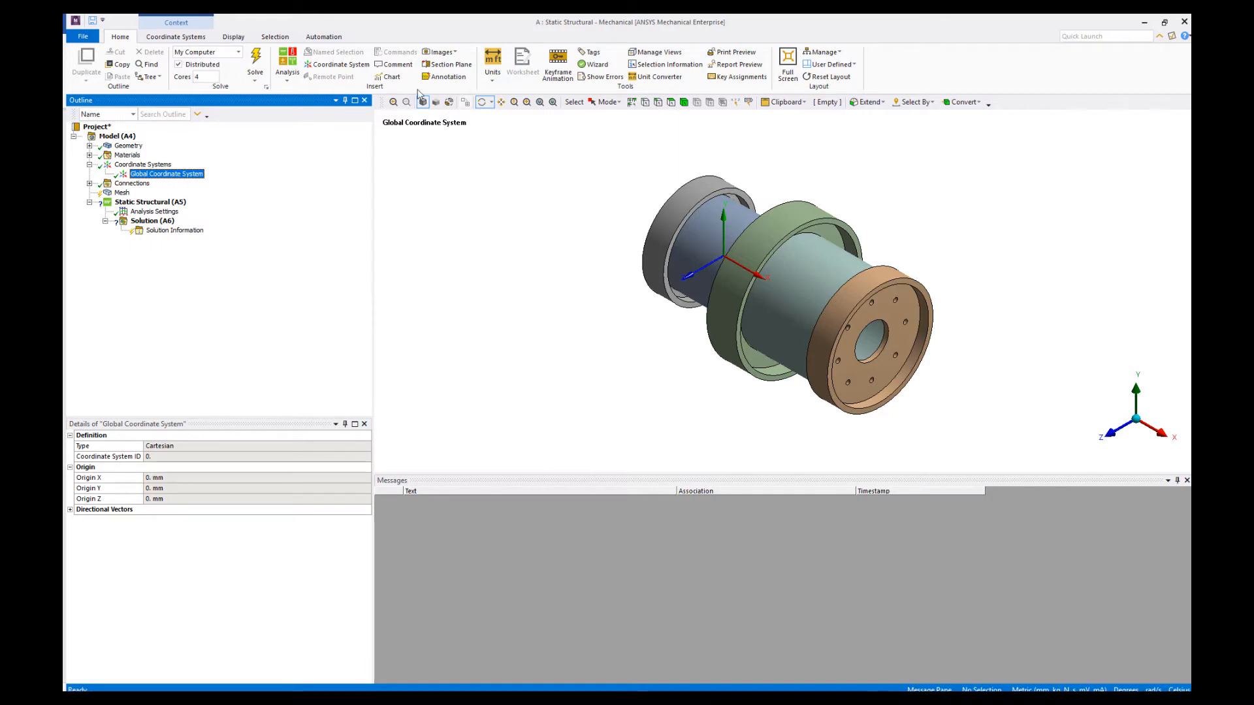
left_click(447, 64)
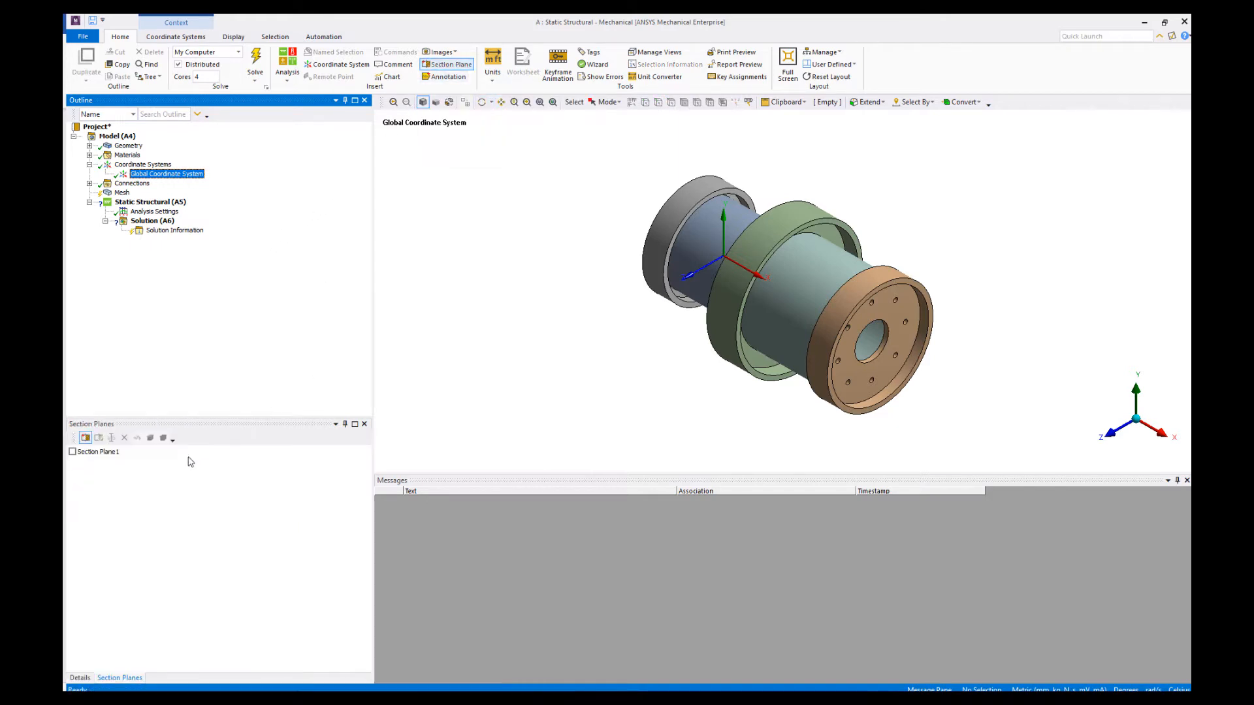
left_click(79, 455)
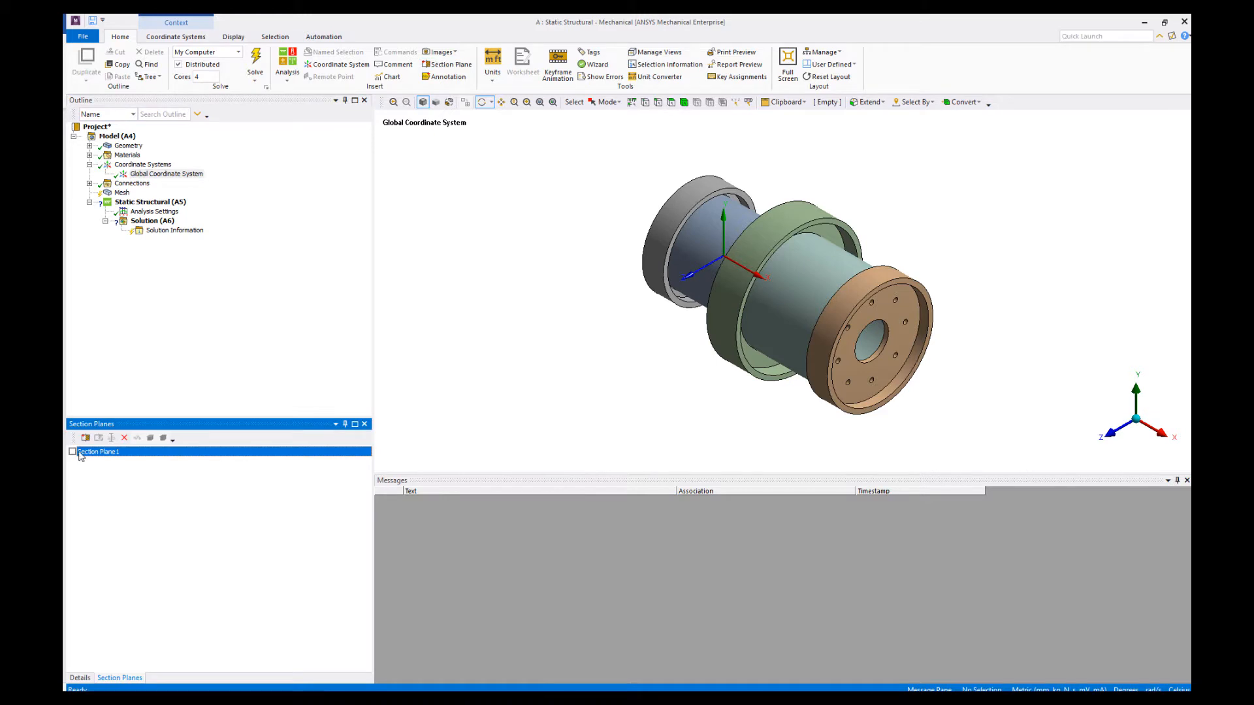
left_click(72, 452)
Step: Examine the sectioned assembly from the side and at an angle to see the bolted connections between disks and drums
left_click_drag(617, 346, 892, 332)
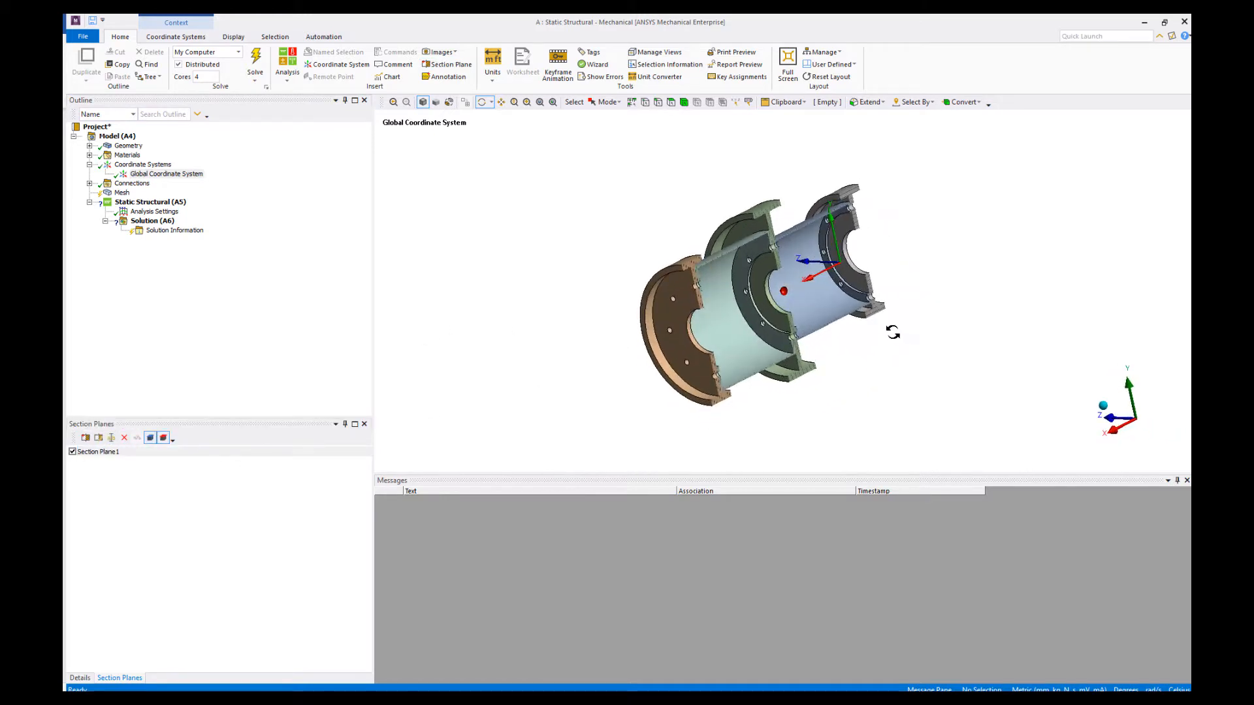
left_click_drag(1144, 423, 1148, 423)
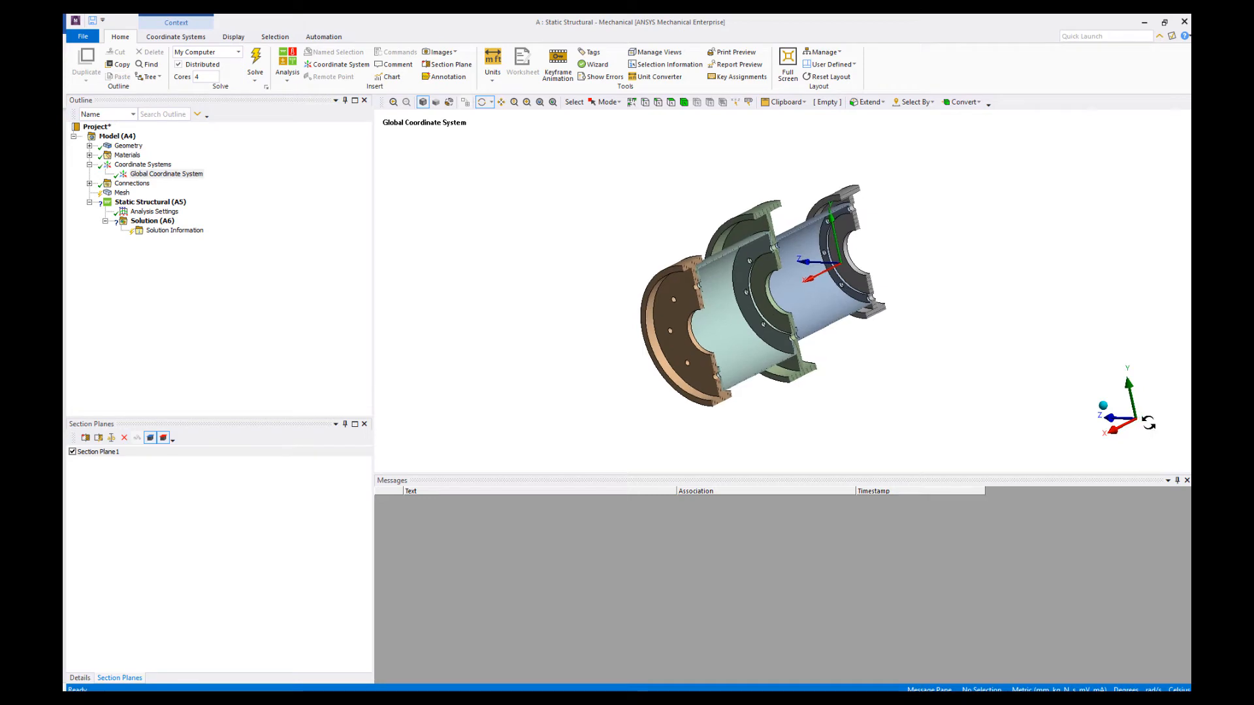
left_click(1151, 425)
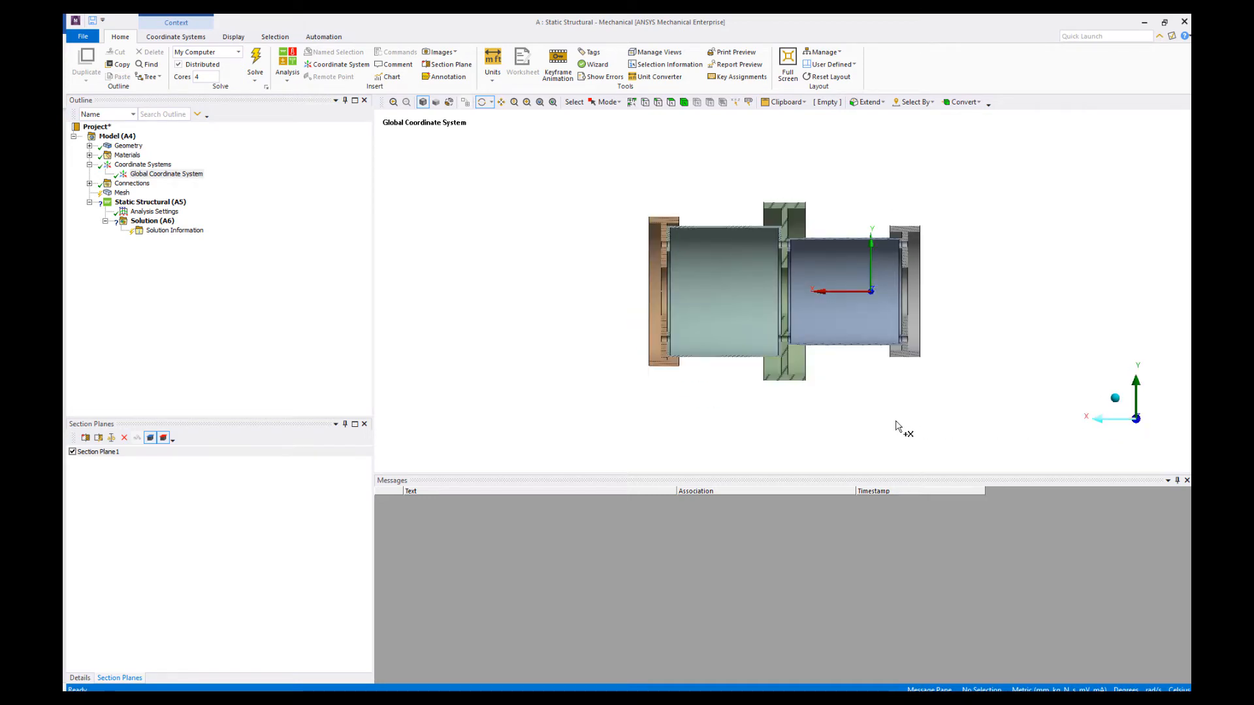
scroll(896, 426, "up", 3)
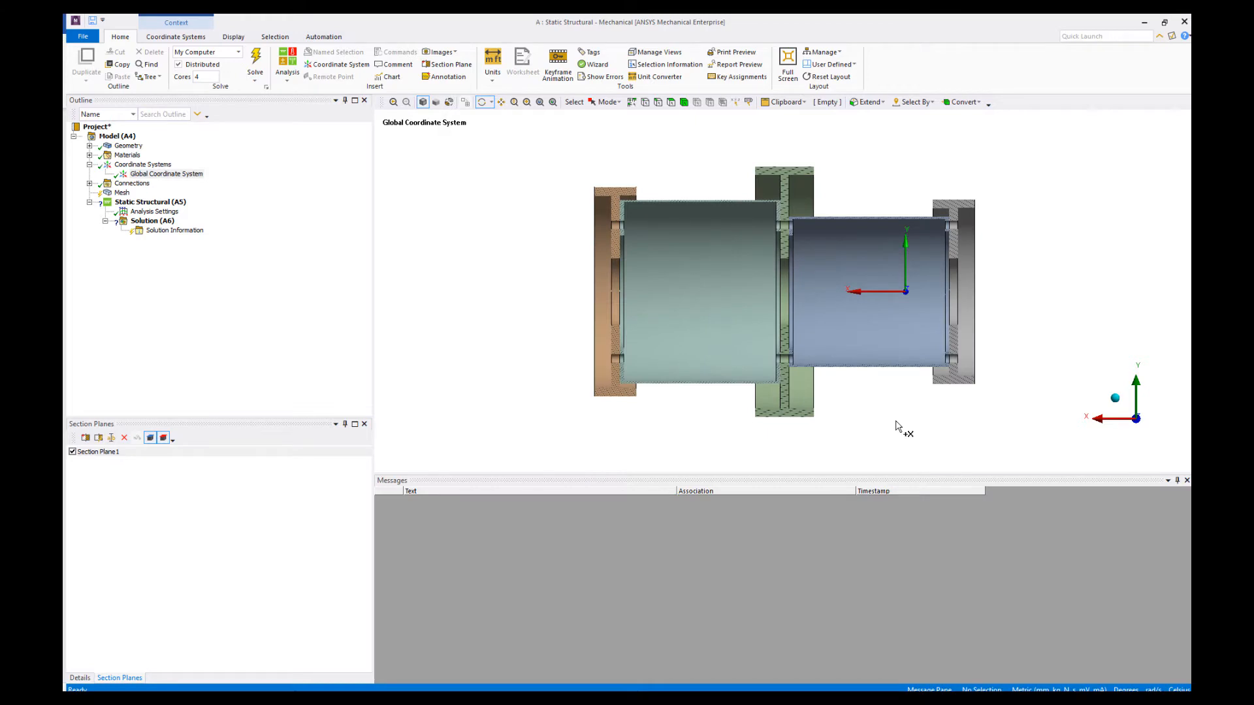
left_click_drag(896, 426, 848, 434)
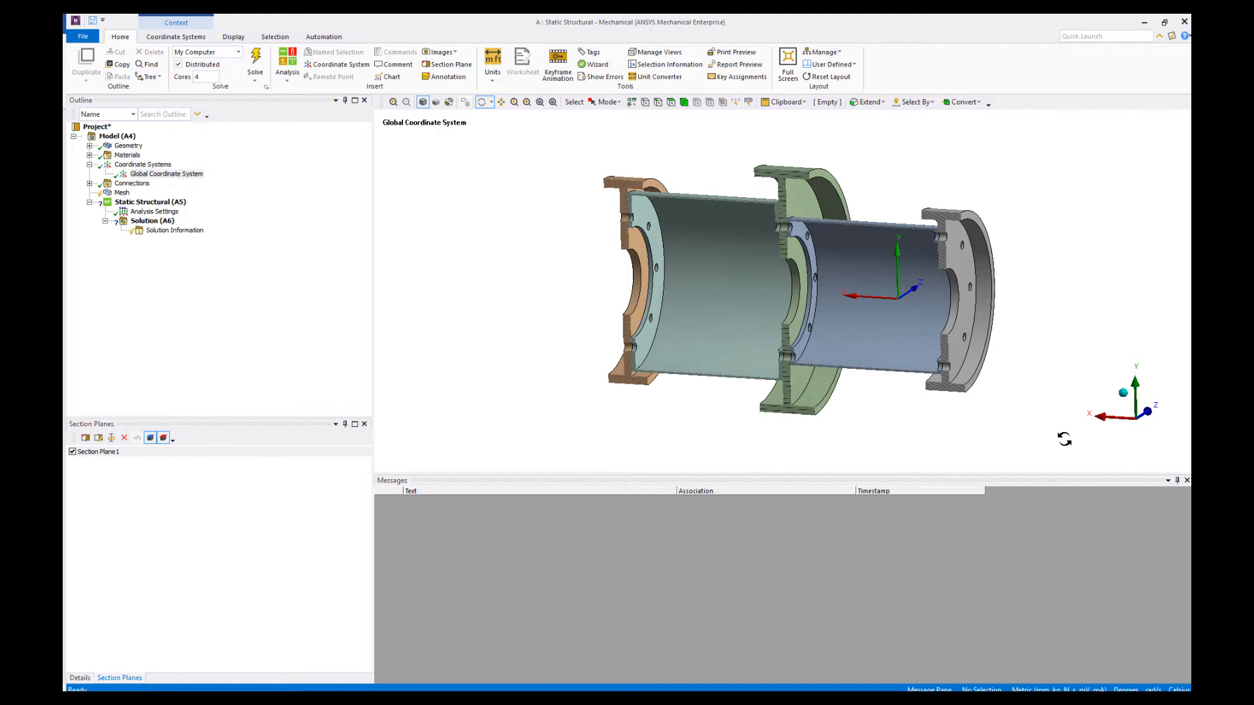
left_click(1132, 435)
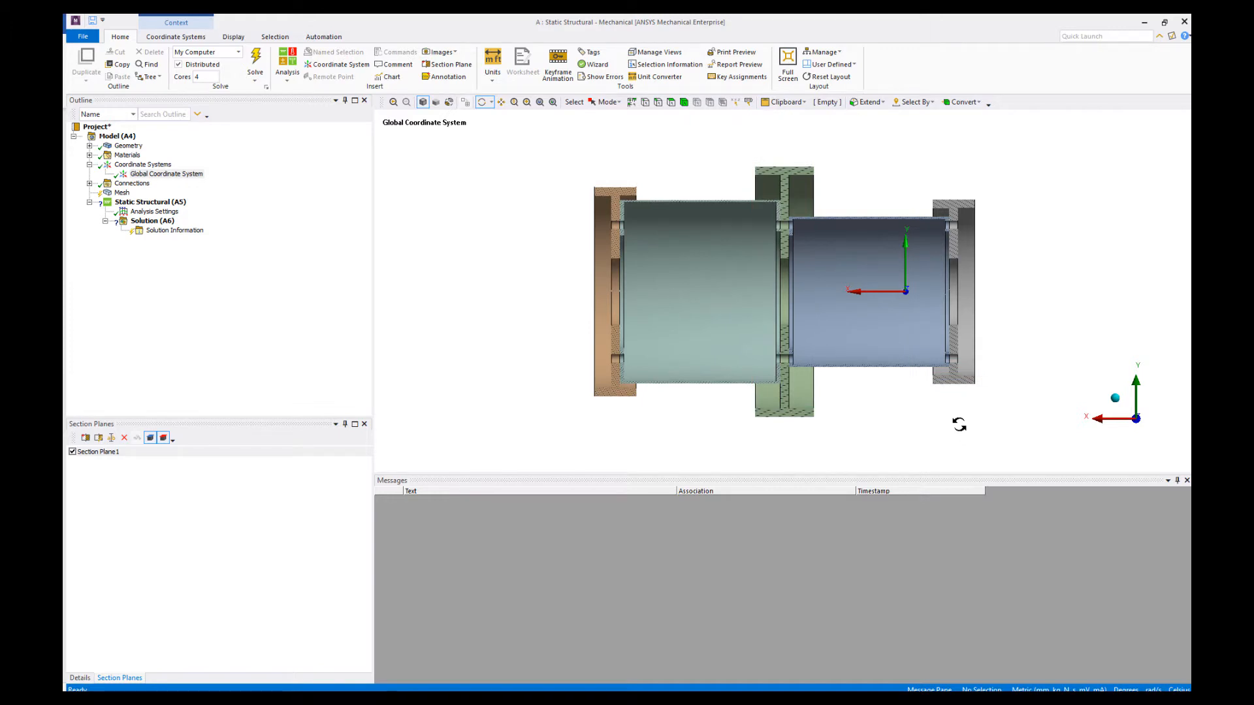
left_click_drag(959, 422, 884, 425)
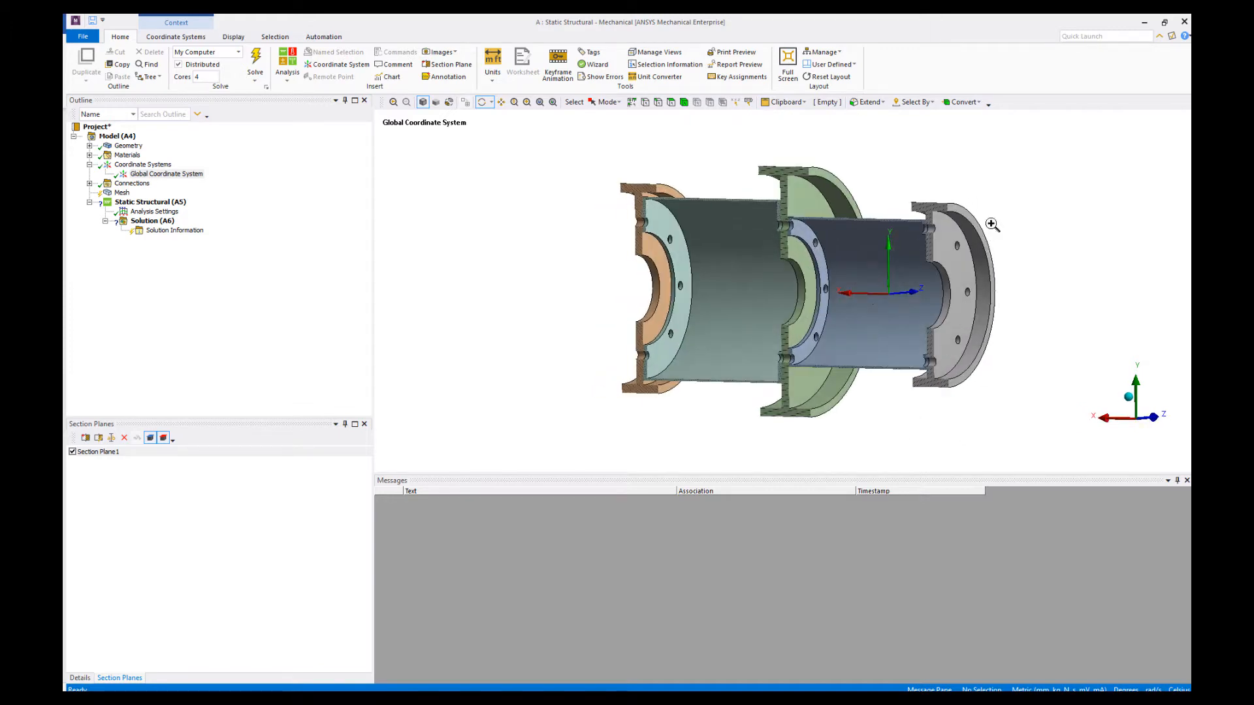
Step: Create the named selection Joint1_1 from a bolt-hole edge on the grey end disk, including edges of the same Size and Location X
right_click_drag(993, 223, 921, 279)
left_click(657, 104)
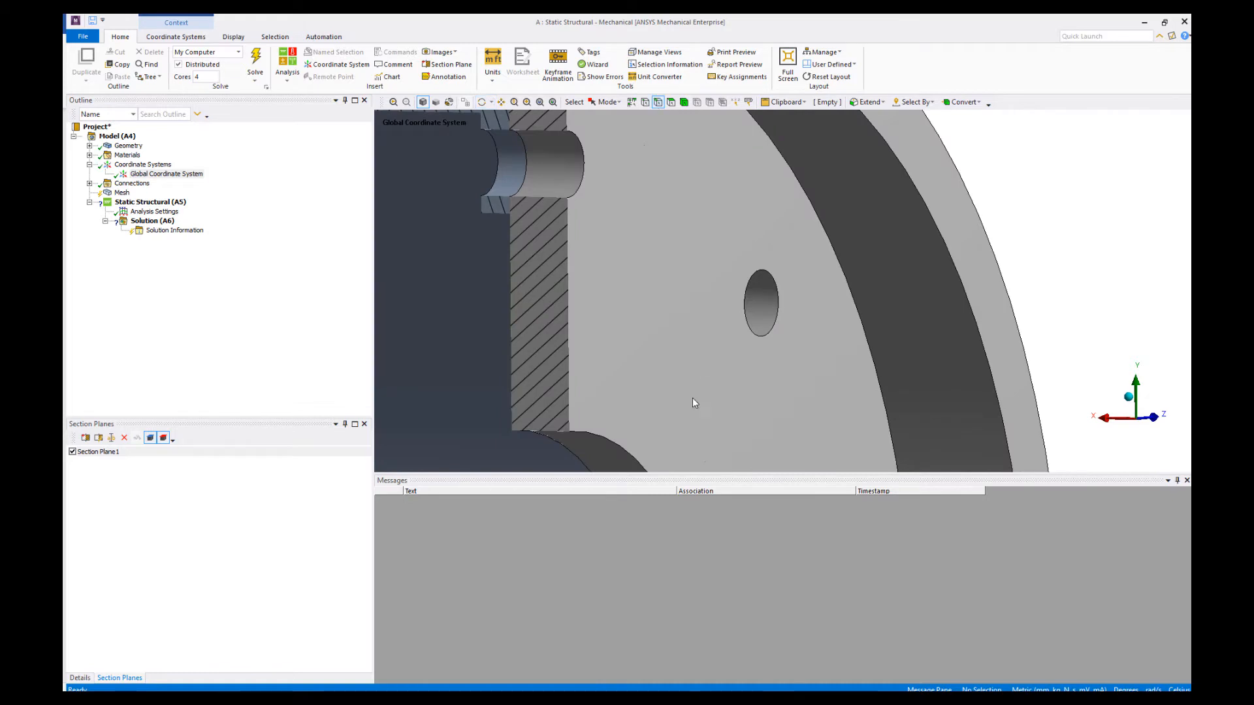
left_click(756, 339)
right_click(756, 339)
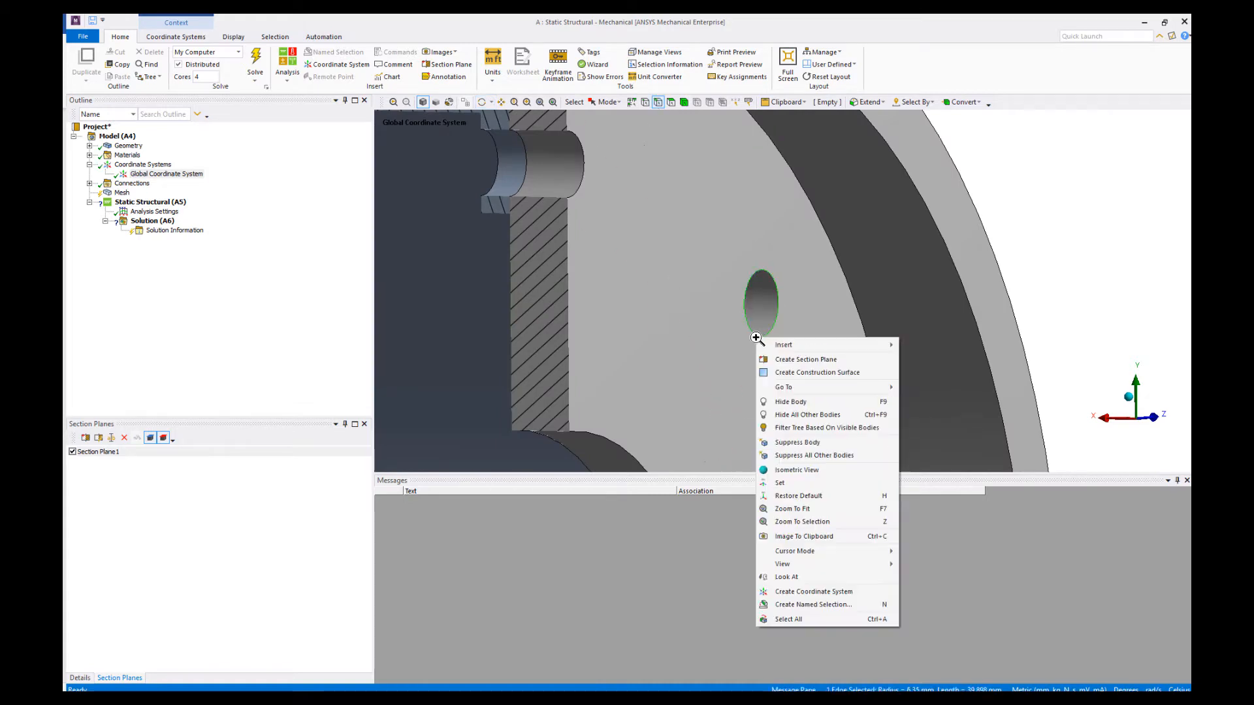
left_click(801, 605)
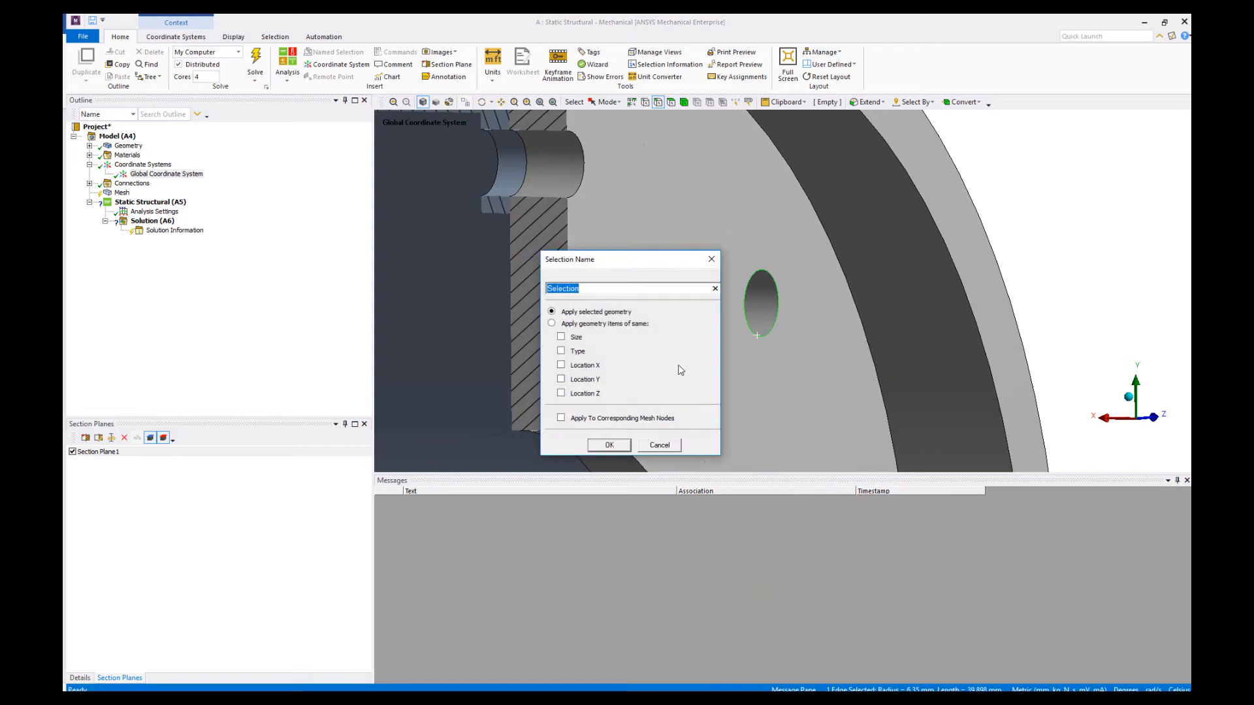
type("Joint1_1")
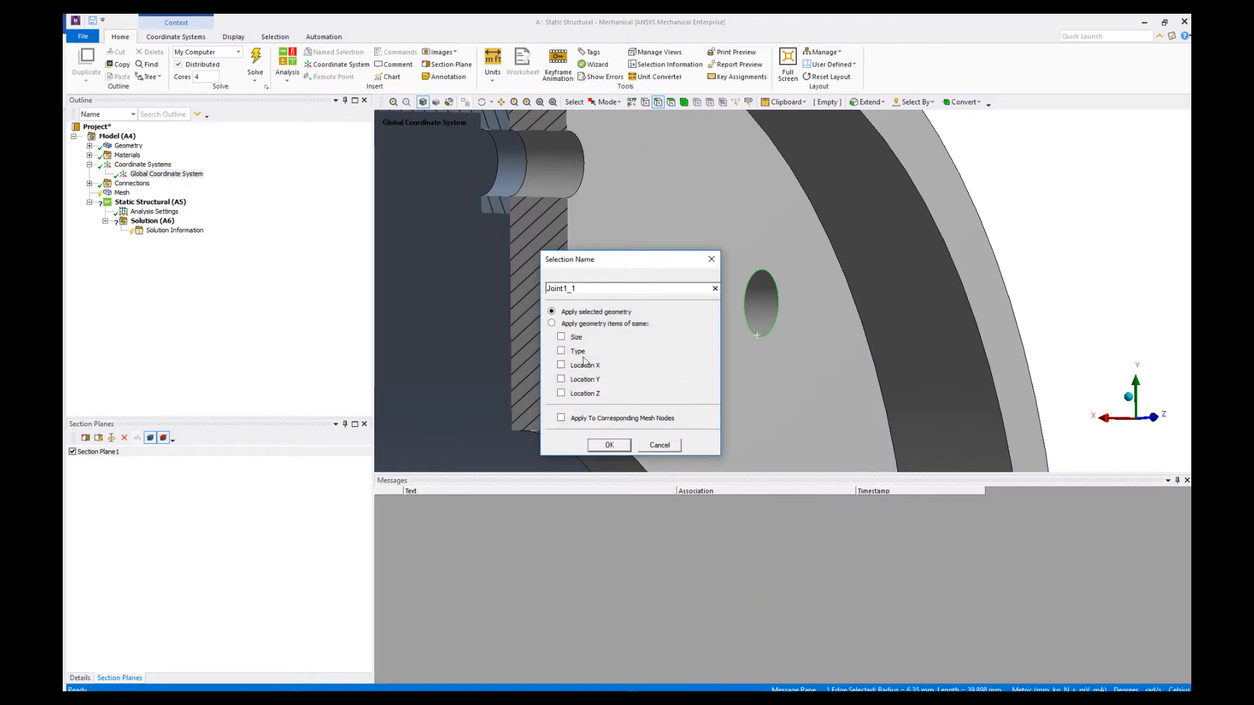
left_click(561, 337)
left_click(561, 366)
left_click(605, 446)
Step: Create the named selection Joint1_2 from a bolt-hole edge on the blue drum's flange at the grey disk, including edges of the same Size
scroll(664, 396, "down", 2)
scroll(664, 395, "down", 3)
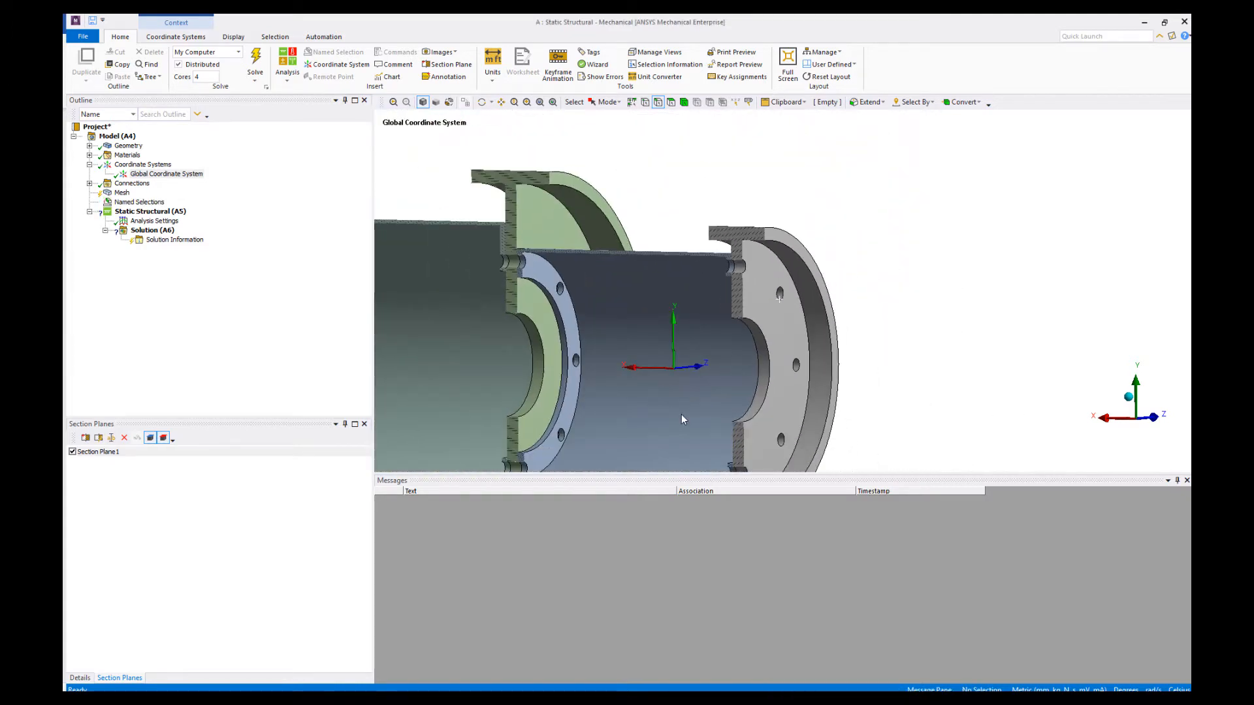
middle_click_drag(681, 414, 780, 427)
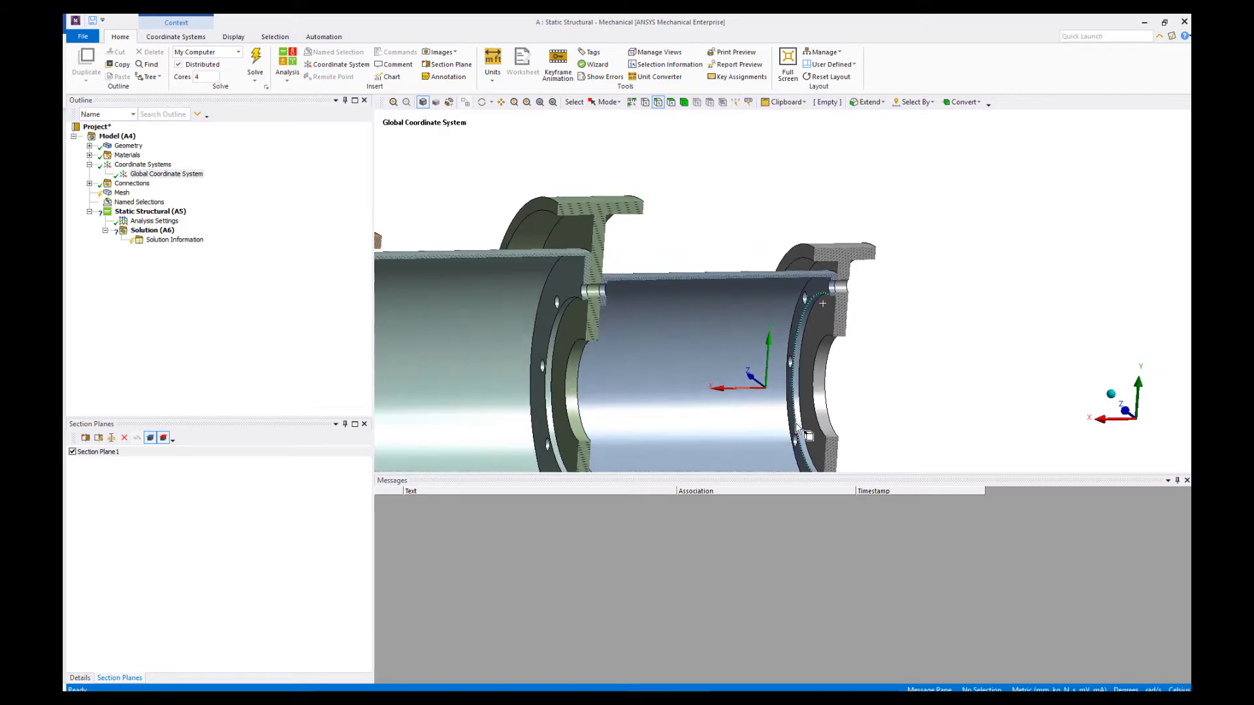
scroll(794, 321, "up", 5)
left_click(698, 306)
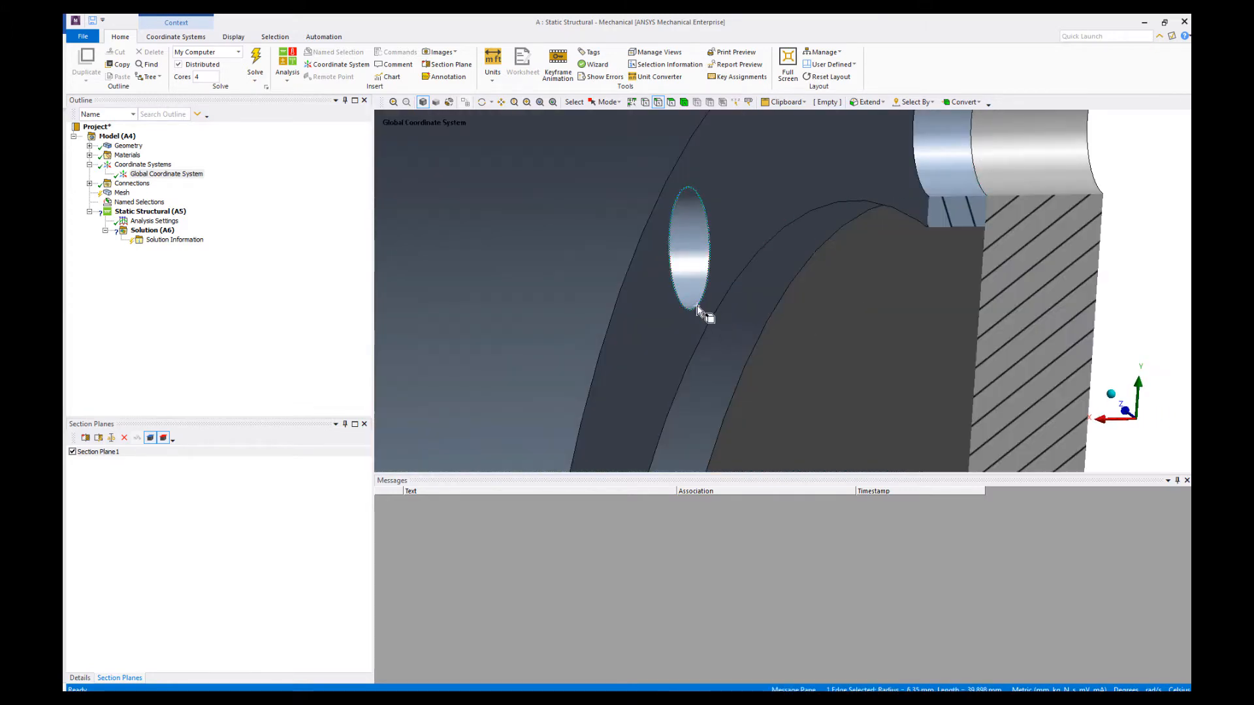
right_click(698, 307)
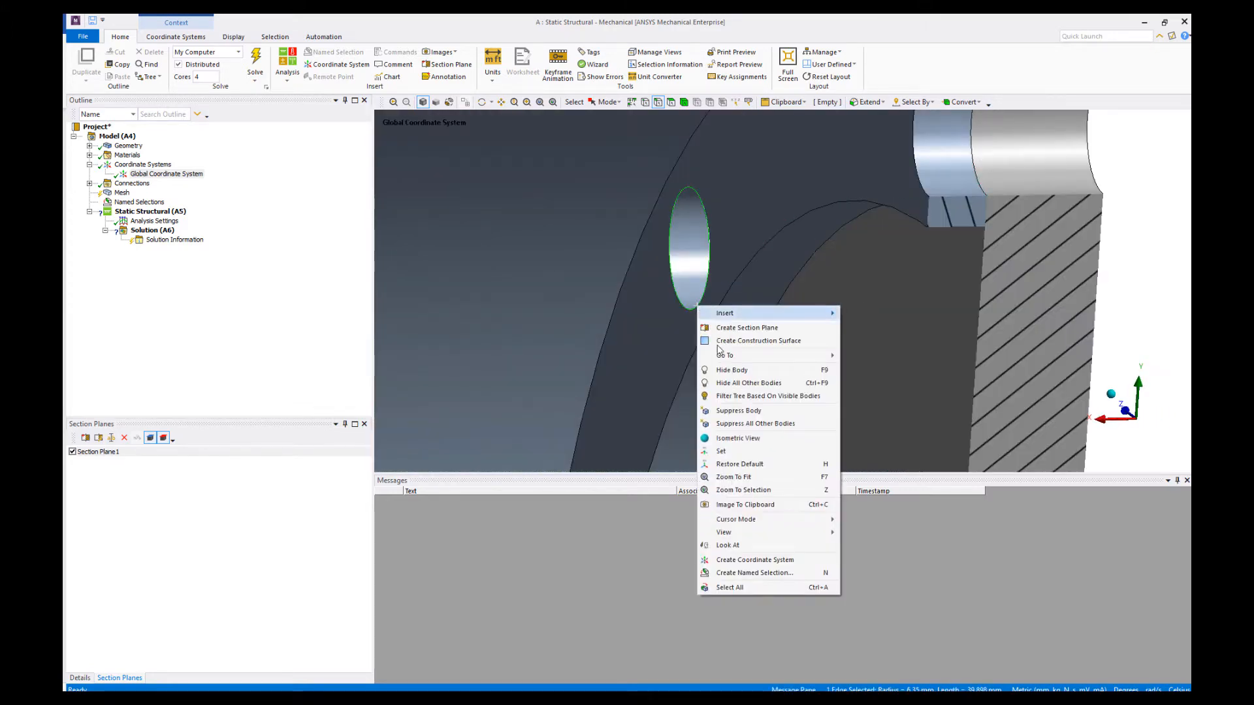
left_click(741, 570)
type("oint")
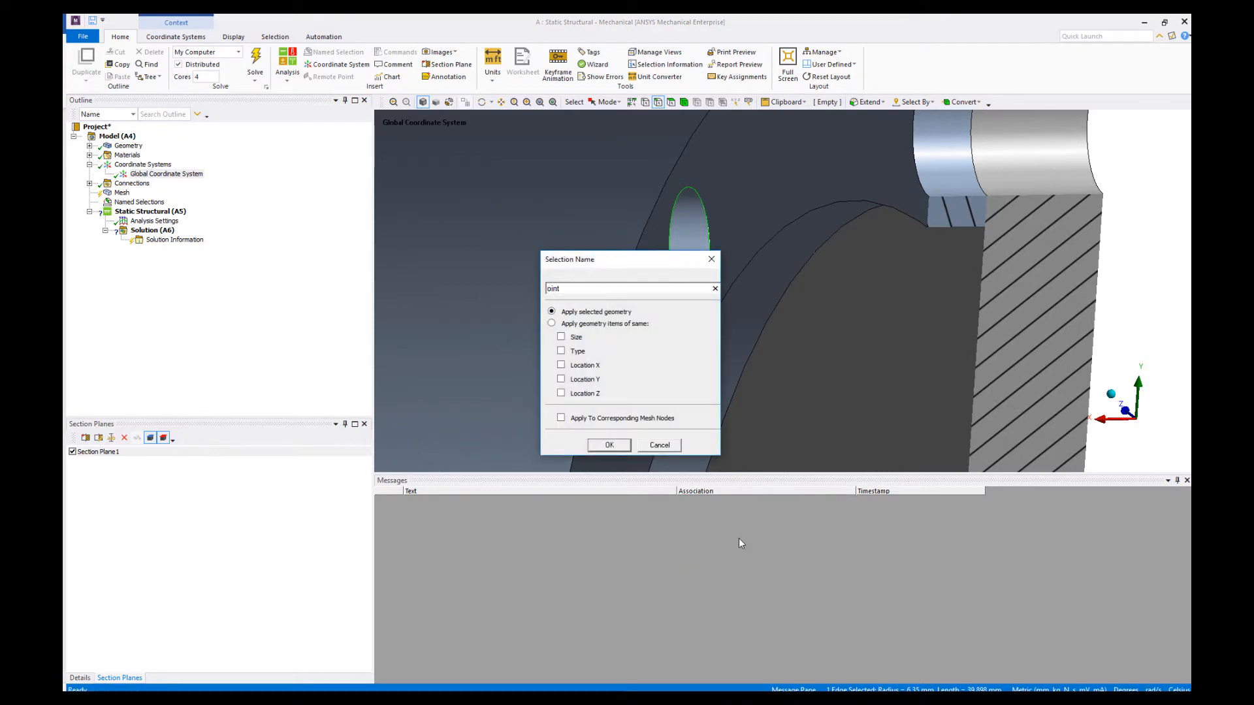
type("J")
type("1_2")
left_click(562, 338)
left_click(607, 445)
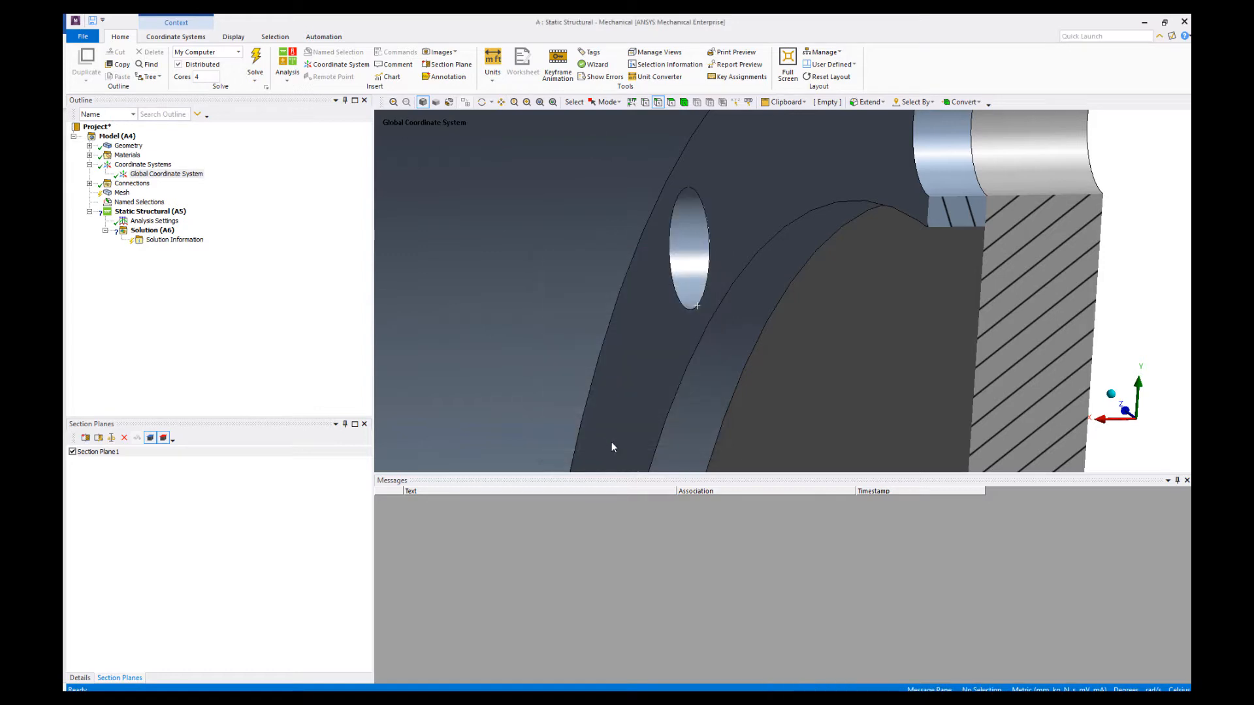
Step: Create the named selection Joint2_1 from a blue drum bolt-hole edge at the green middle disk, including edges of the same Size and Location X
scroll(660, 407, "down", 10)
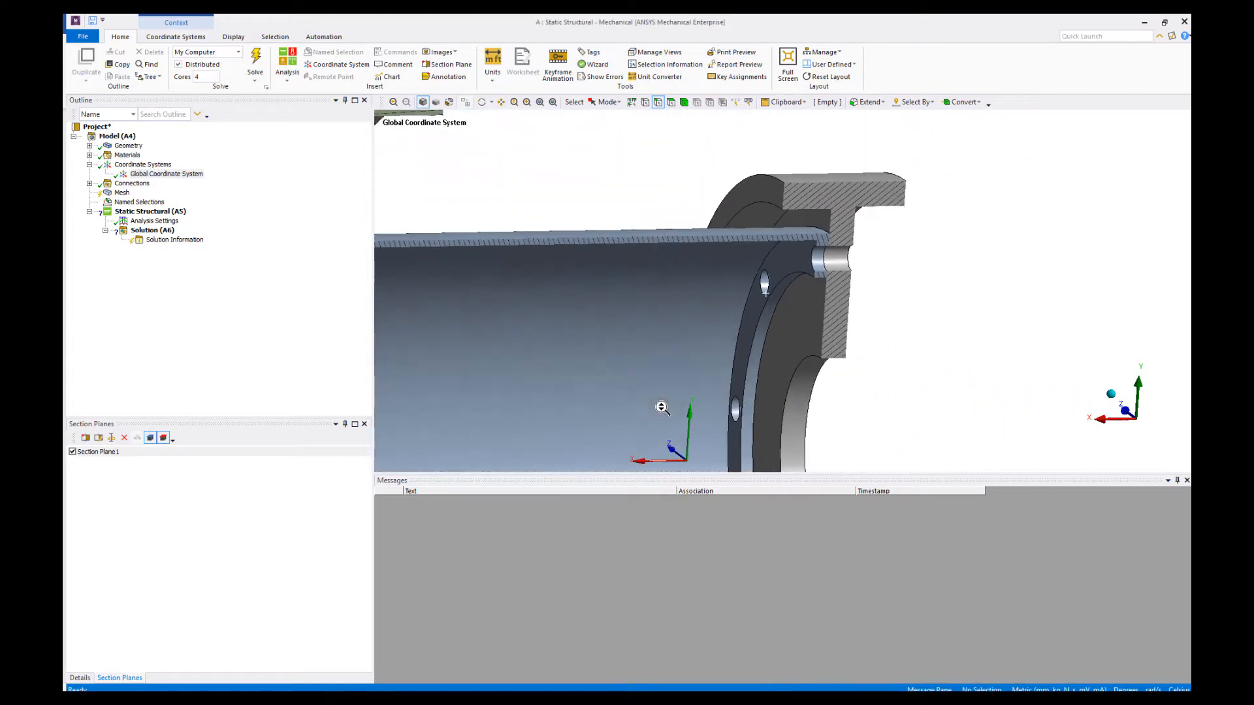
scroll(661, 407, "down", 3)
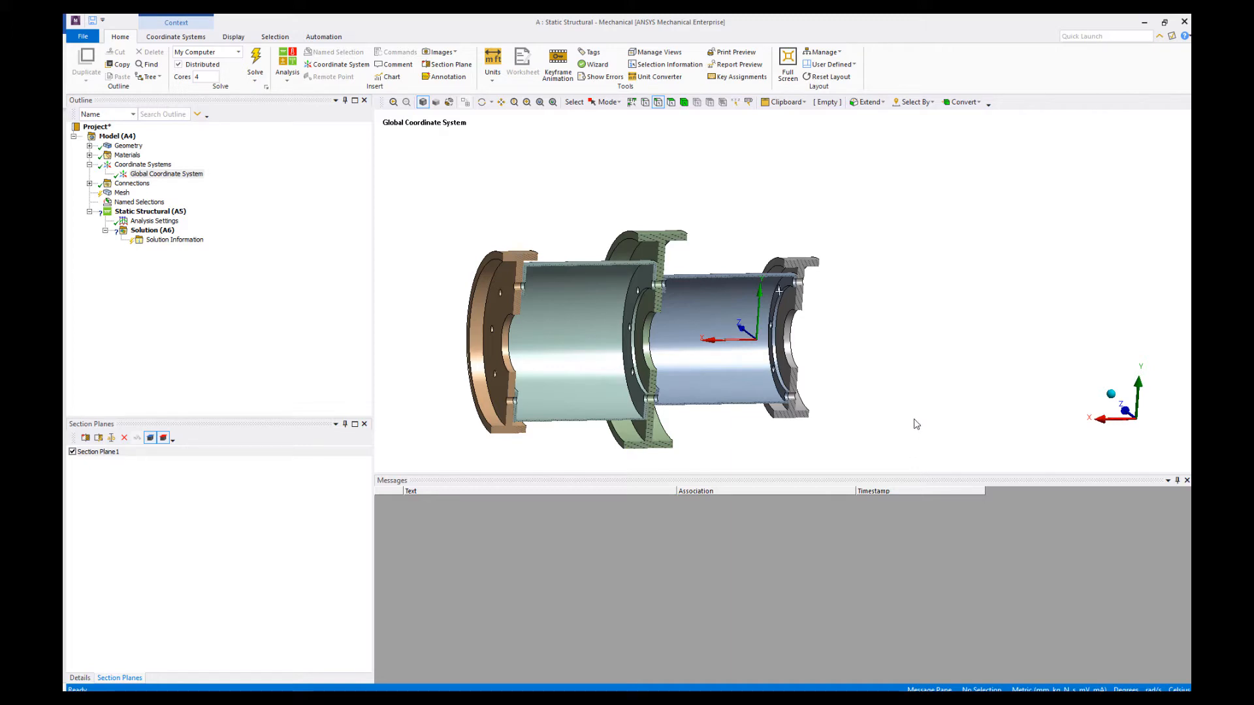
right_click_drag(714, 251, 632, 315)
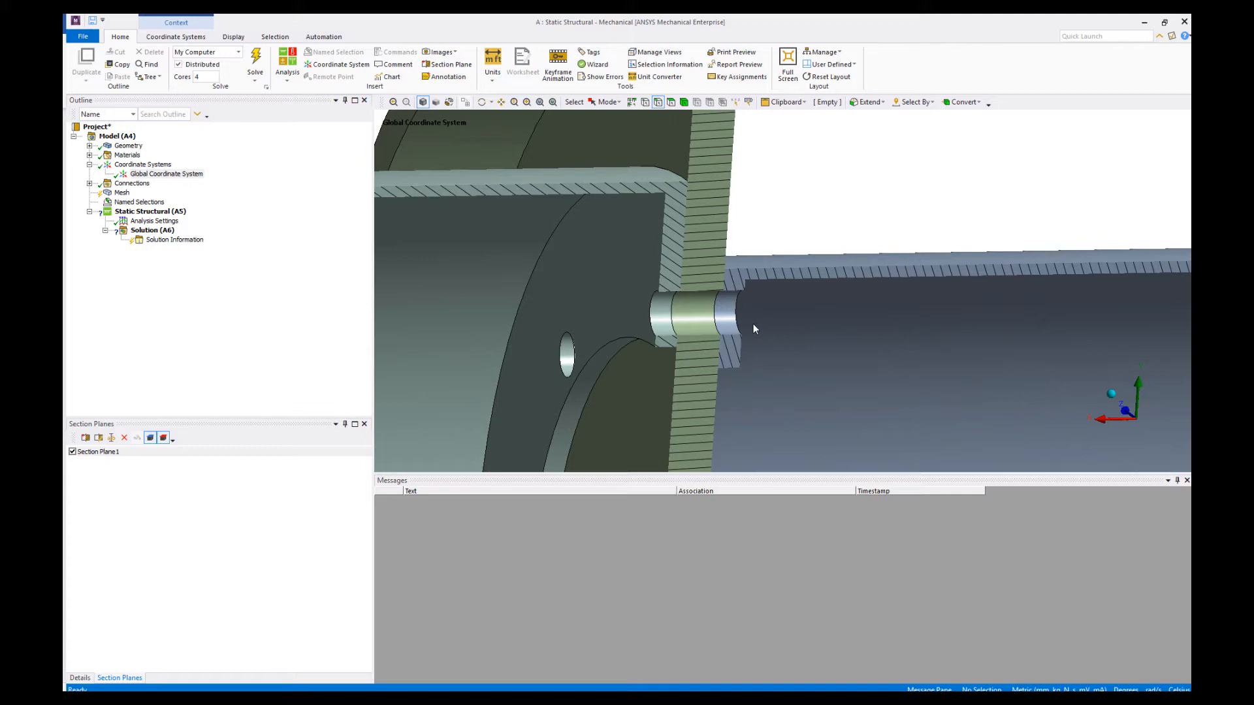
middle_click_drag(745, 322, 715, 347)
left_click(613, 352)
right_click(613, 351)
left_click(657, 617)
type("Joint2_1")
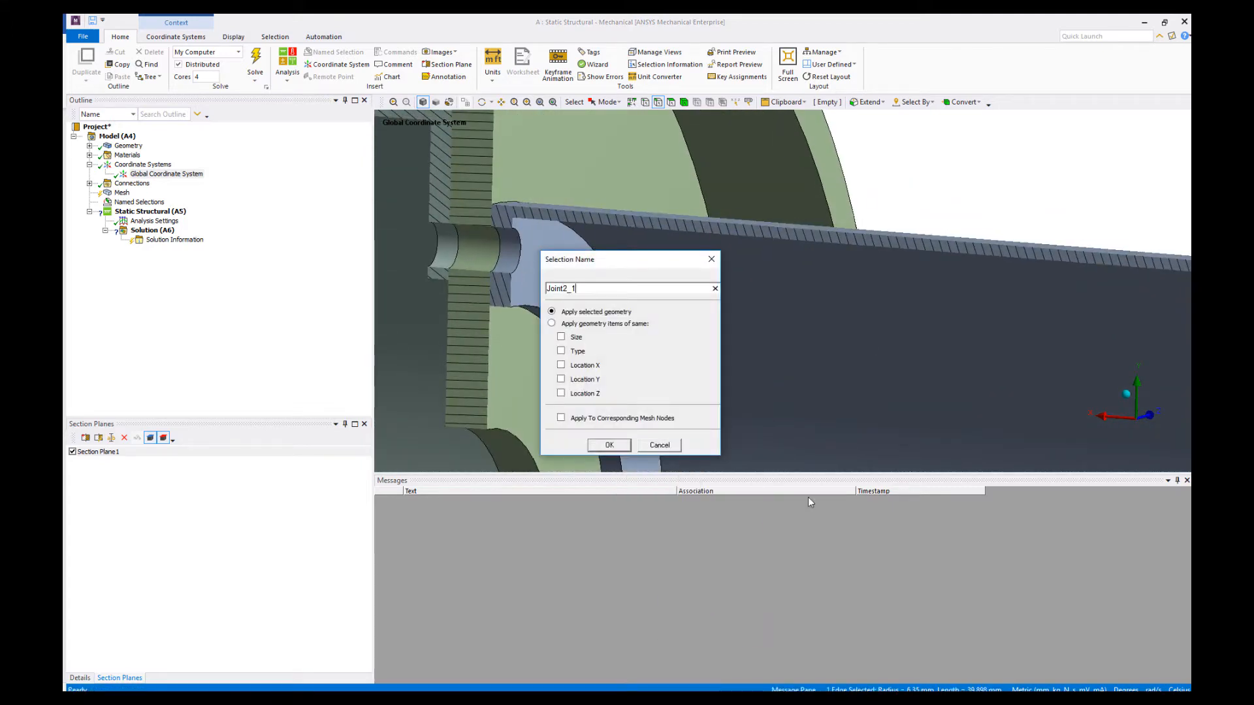
left_click(561, 337)
left_click(561, 365)
left_click(609, 445)
Step: Create the named selection Joint2_2 from a teal drum bolt-hole edge at the green middle disk, including edges of the same Size and Location X
scroll(617, 388, "down", 2)
middle_click_drag(617, 385, 745, 388)
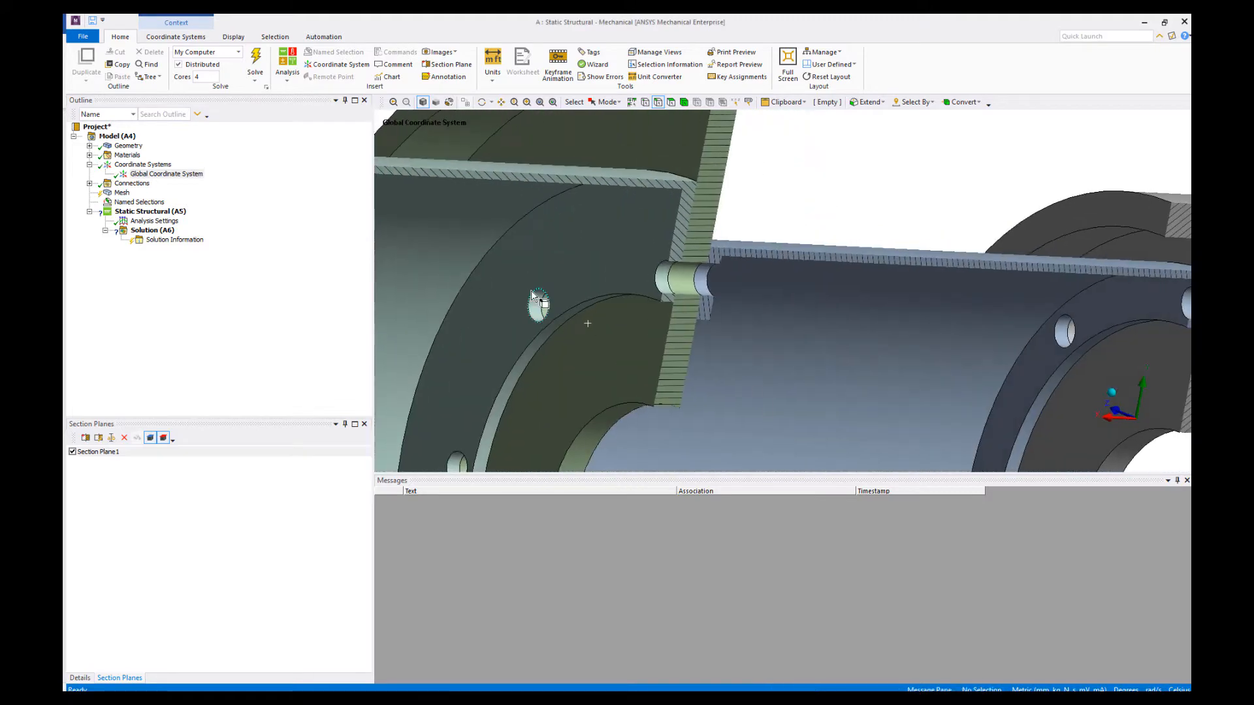
left_click(532, 296)
right_click(532, 295)
left_click(587, 557)
type("Joint2_2")
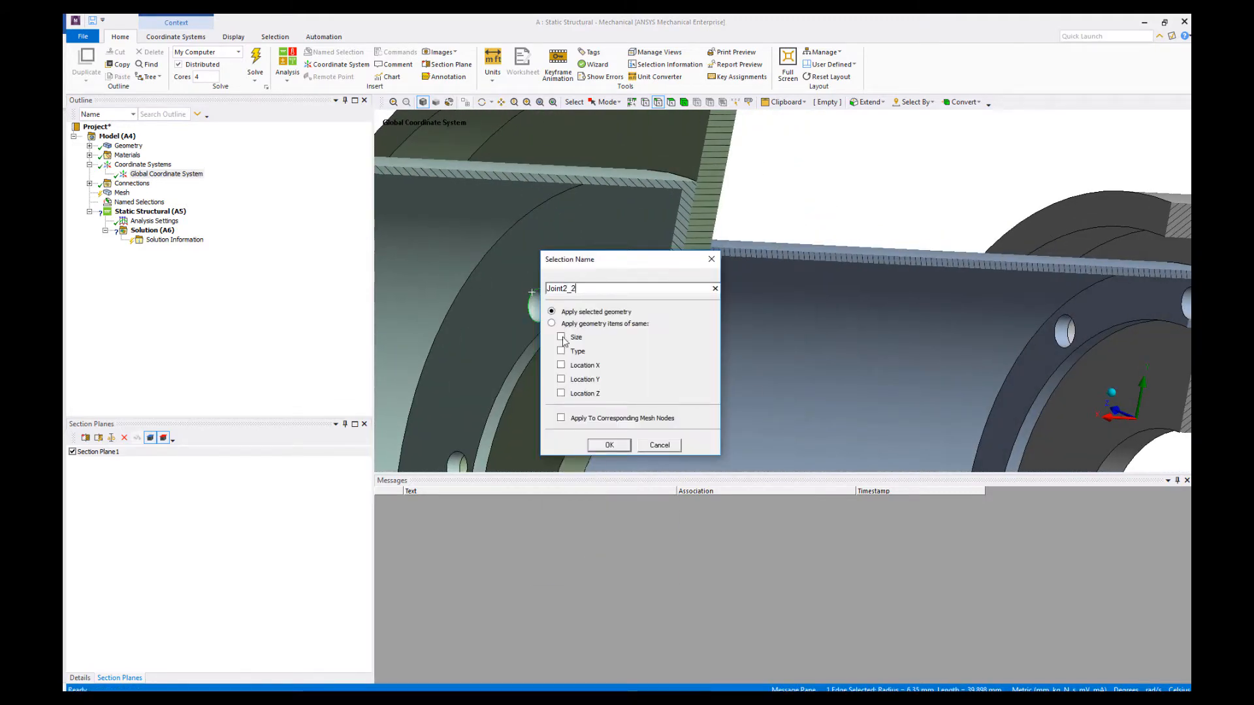
left_click(562, 337)
left_click(562, 366)
left_click(609, 444)
Step: Create the named selection Joint3_1 from a teal drum bolt-hole edge at the orange end disk, including edges of the same Size and Location X
scroll(673, 401, "down", 3)
middle_click_drag(688, 397, 577, 269)
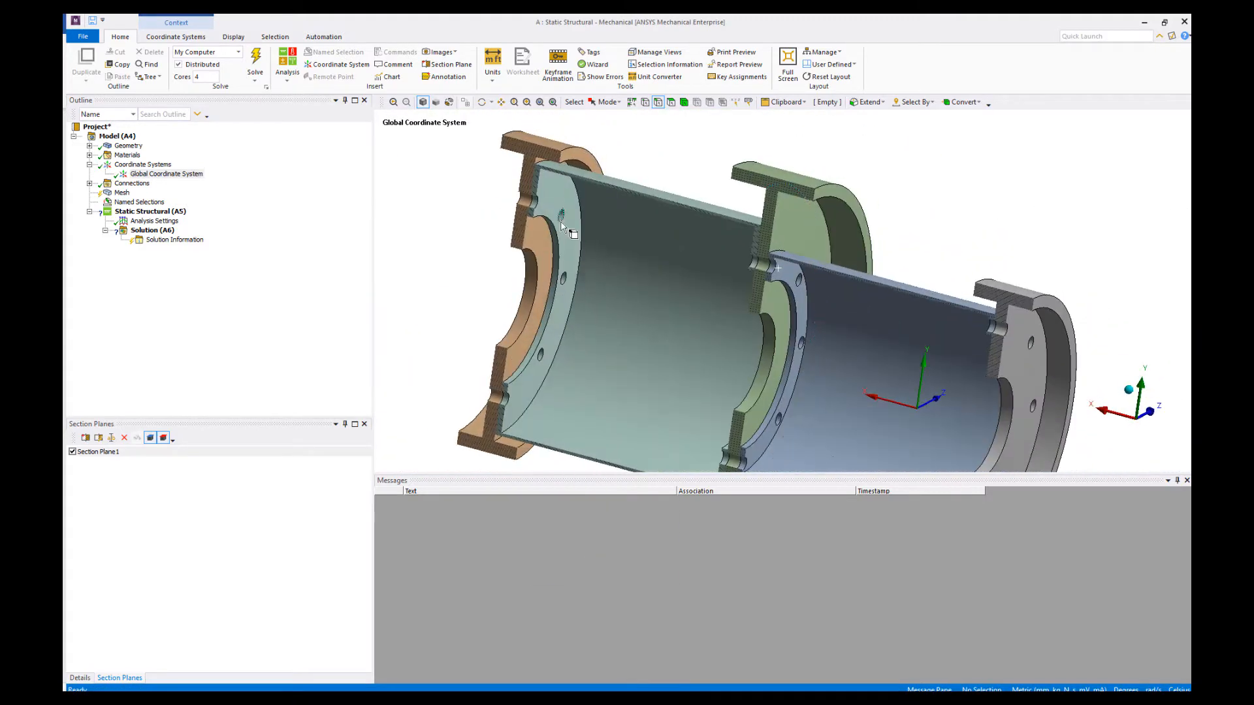
left_click(562, 224)
right_click(561, 223)
left_click(614, 487)
type("Joint3_1")
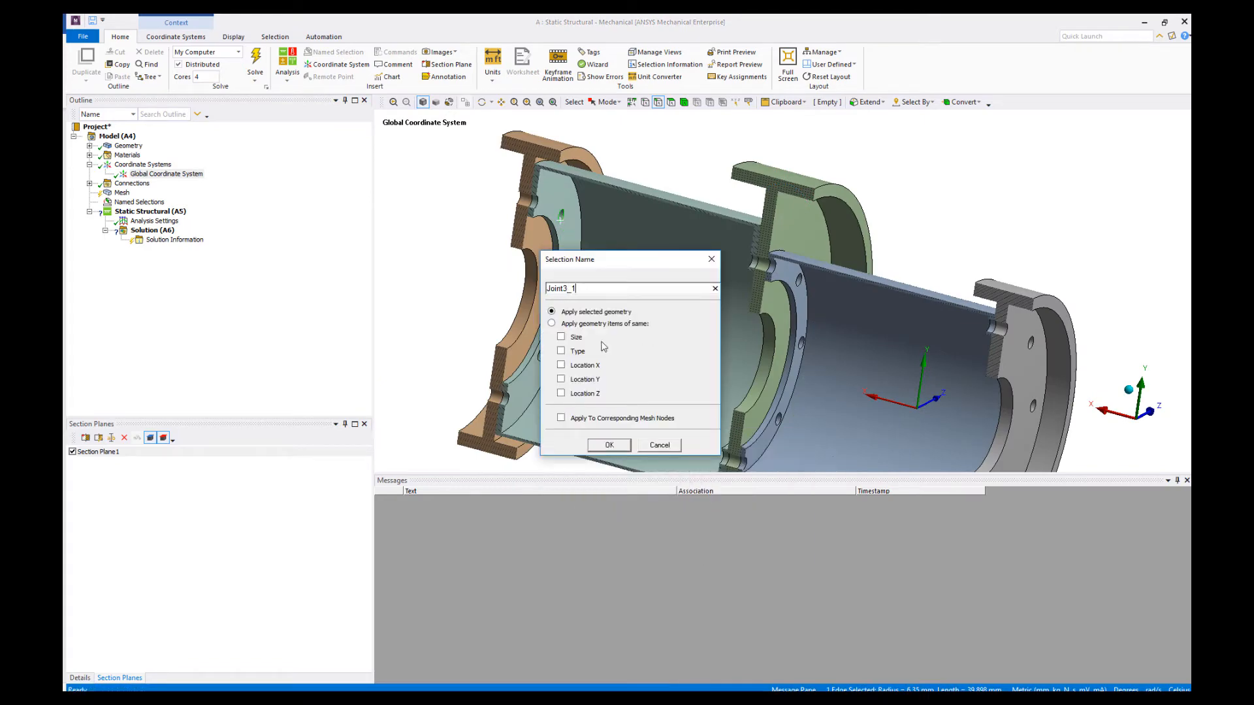
left_click(562, 337)
left_click(562, 365)
left_click(609, 445)
Step: Create the named selection Joint3_2 from a bolt-hole edge on the orange end disk, including geometry items of the same Type
middle_click_drag(616, 375, 734, 373)
left_click(601, 236)
right_click(601, 236)
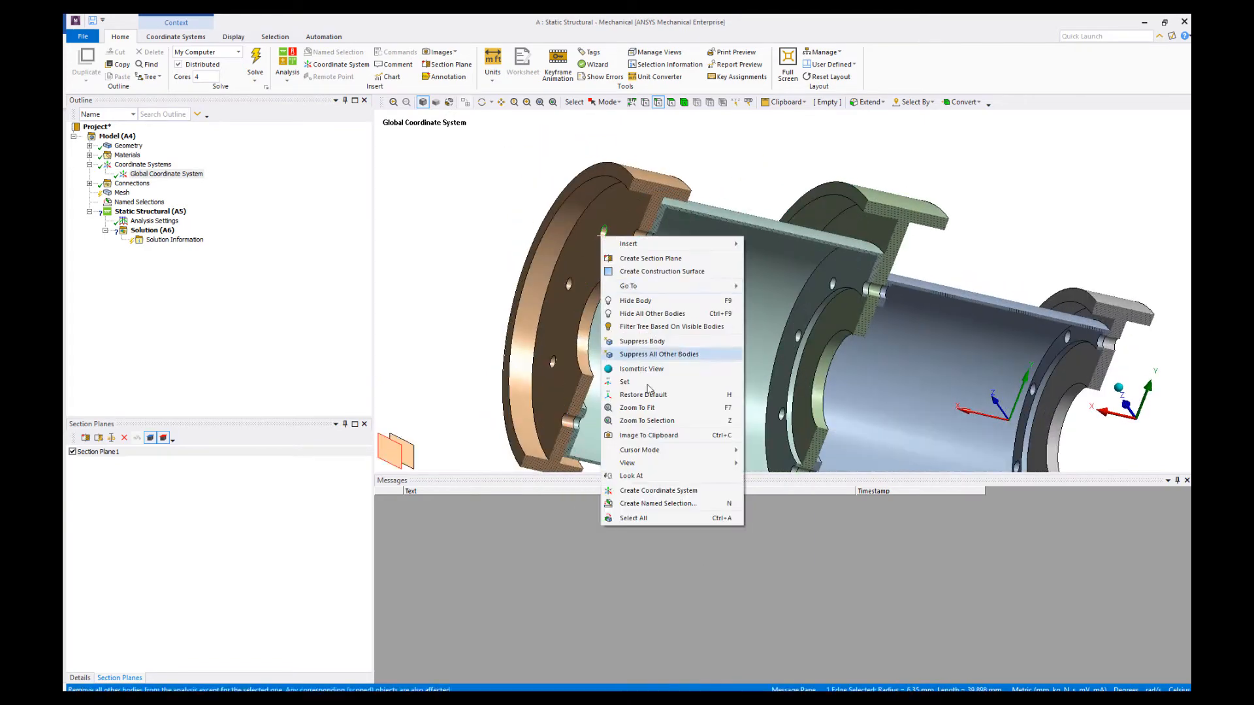
left_click(656, 503)
type("Joint3_2")
left_click(560, 351)
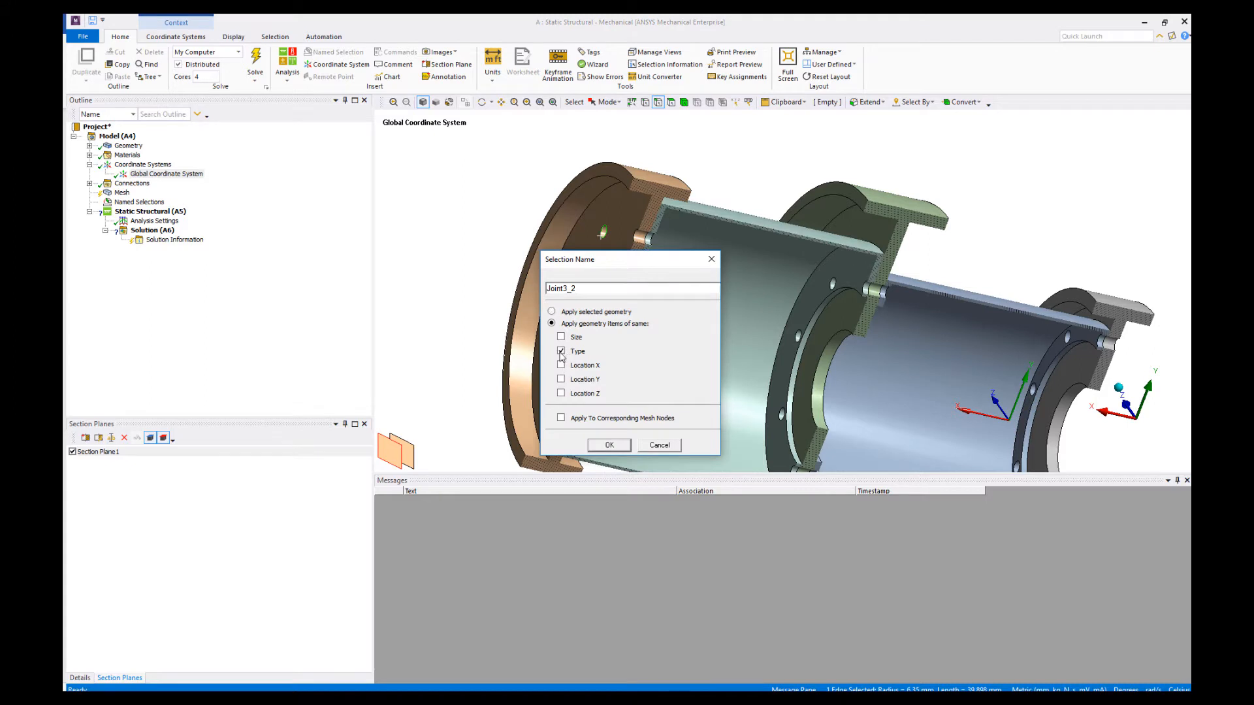
left_click(609, 445)
left_click(90, 202)
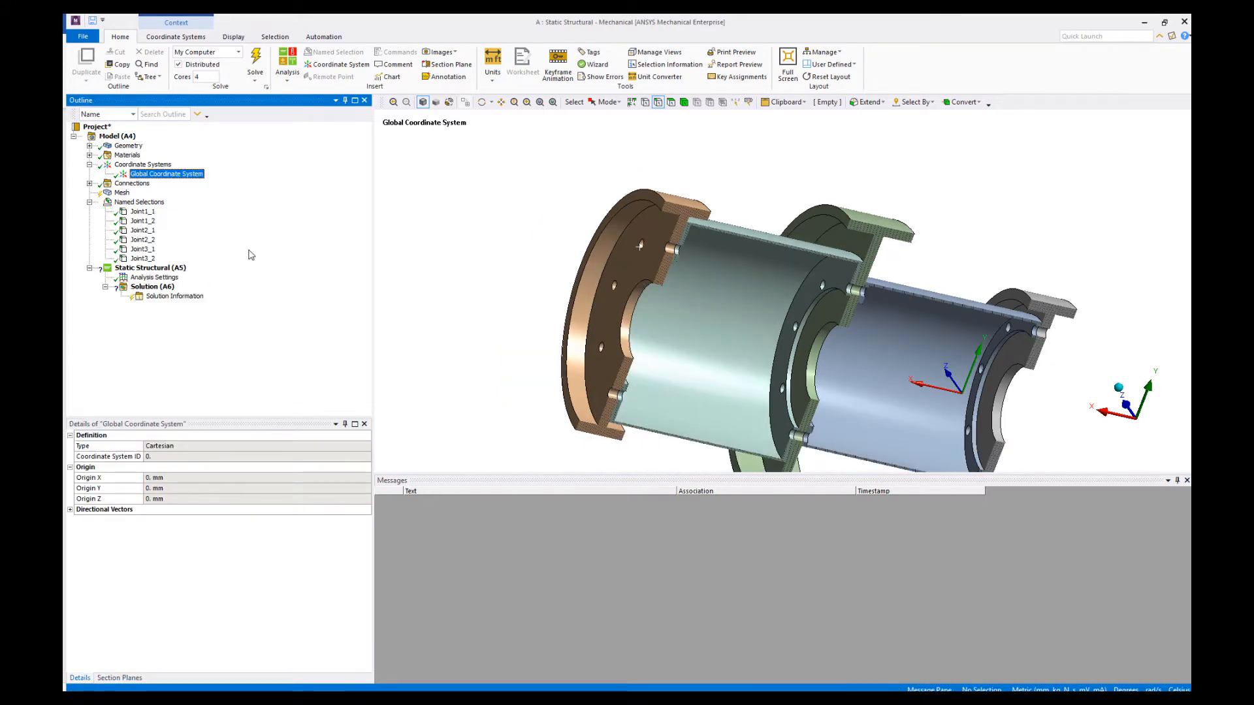
left_click(89, 203)
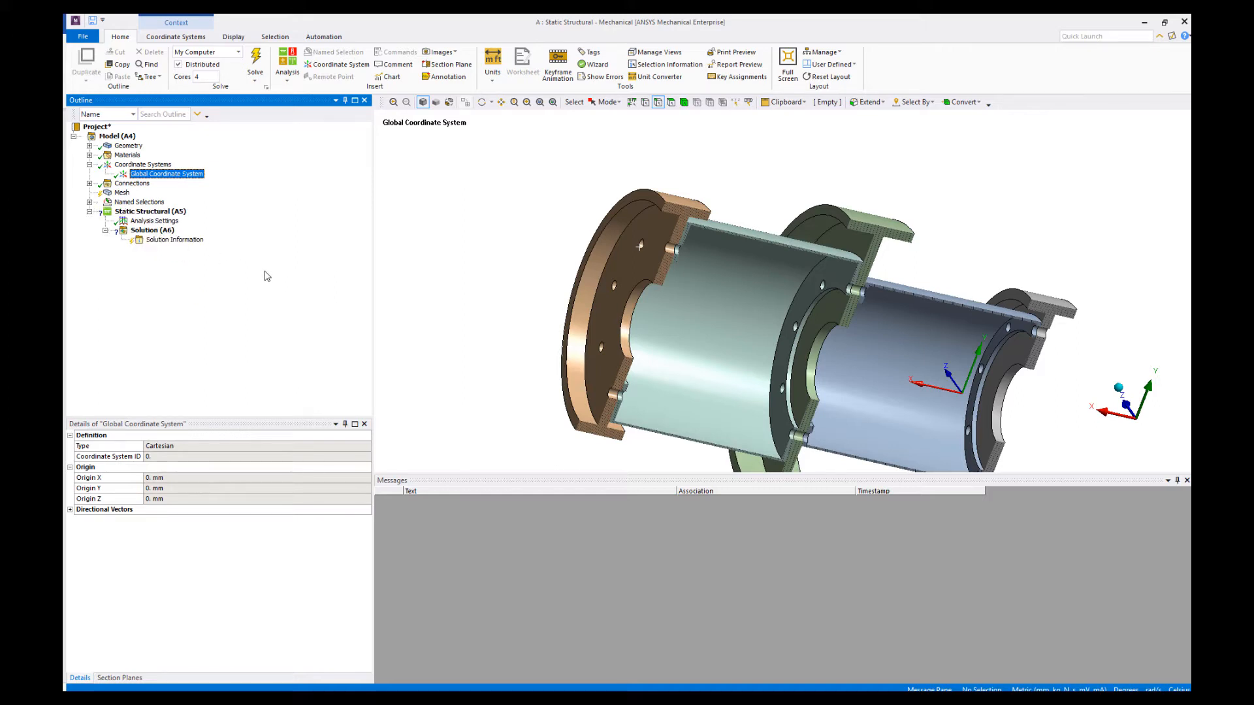
Step: Insert a beam connection and scope its reference side to a bolt-hole edge on the grey end disk
middle_click_drag(637, 329, 875, 235)
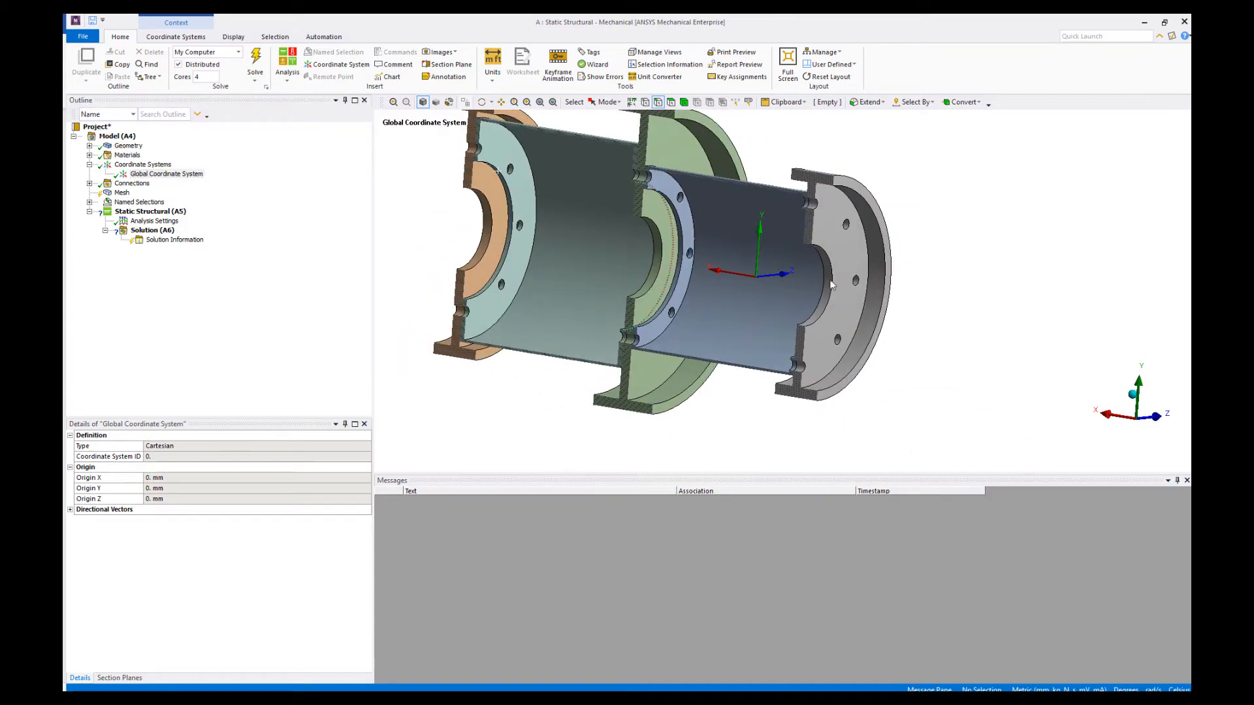
right_click_drag(899, 191, 765, 378)
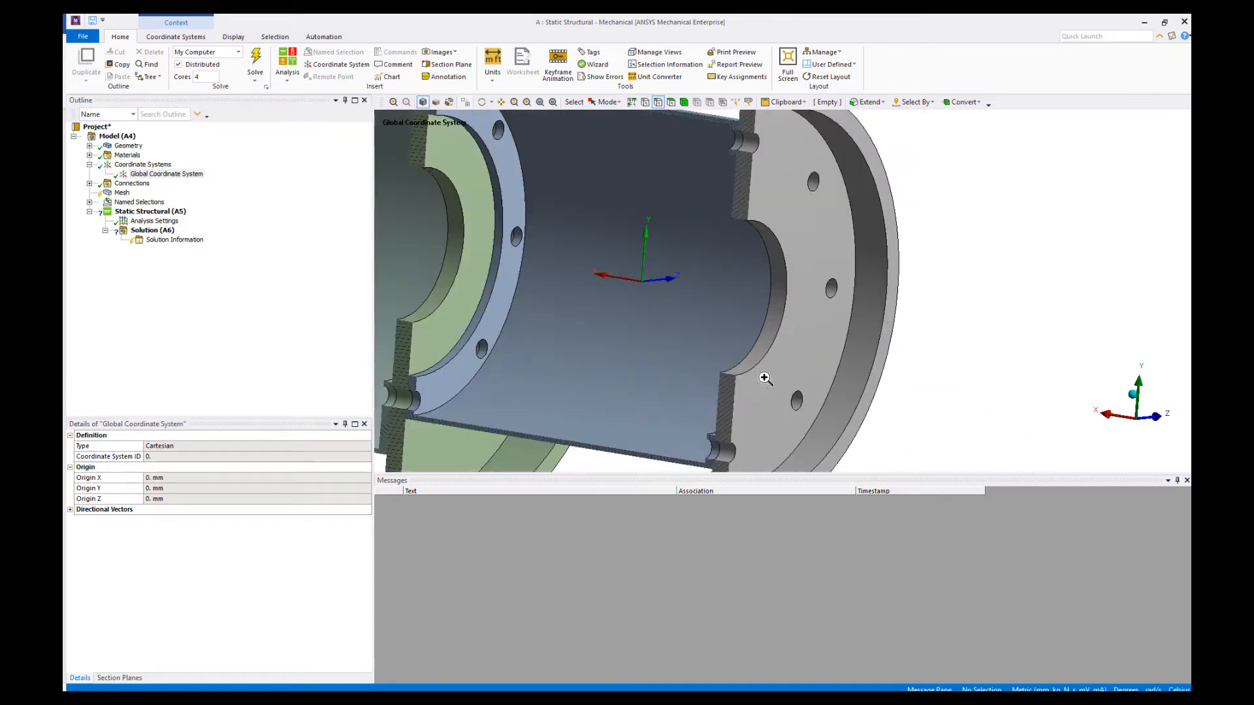
left_click(251, 296)
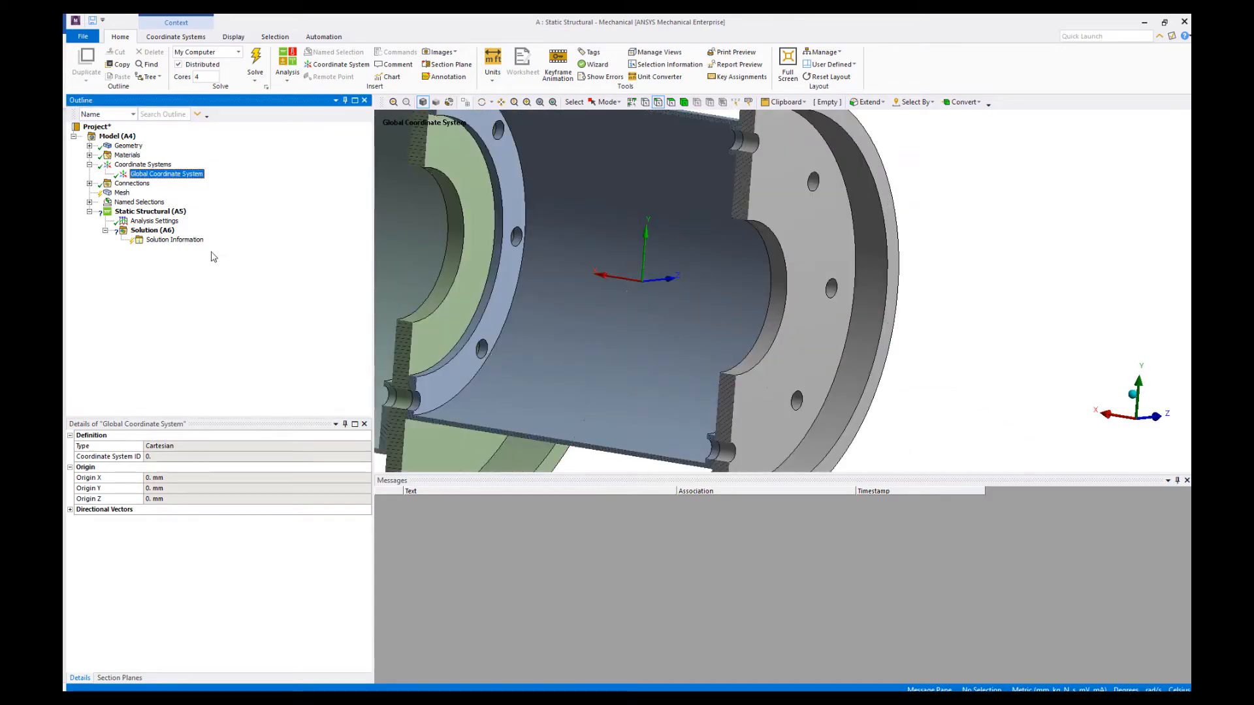
left_click(128, 185)
right_click(131, 184)
mouse_move(261, 192)
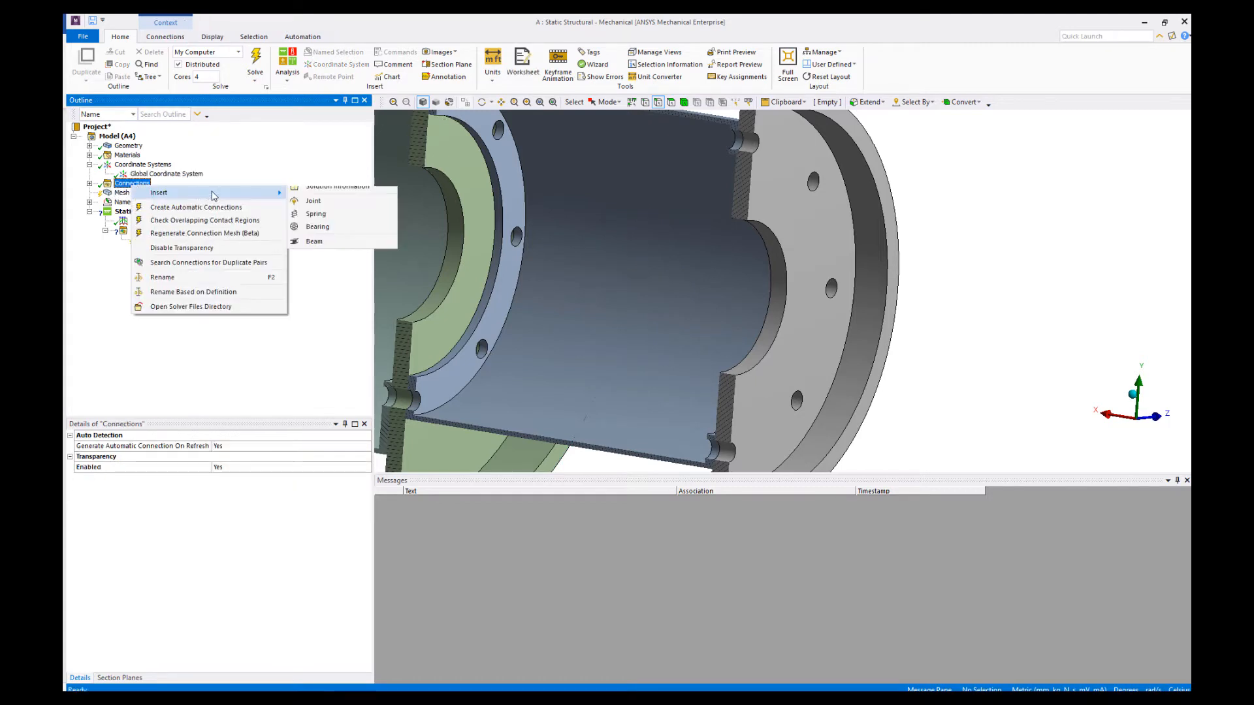
left_click(316, 304)
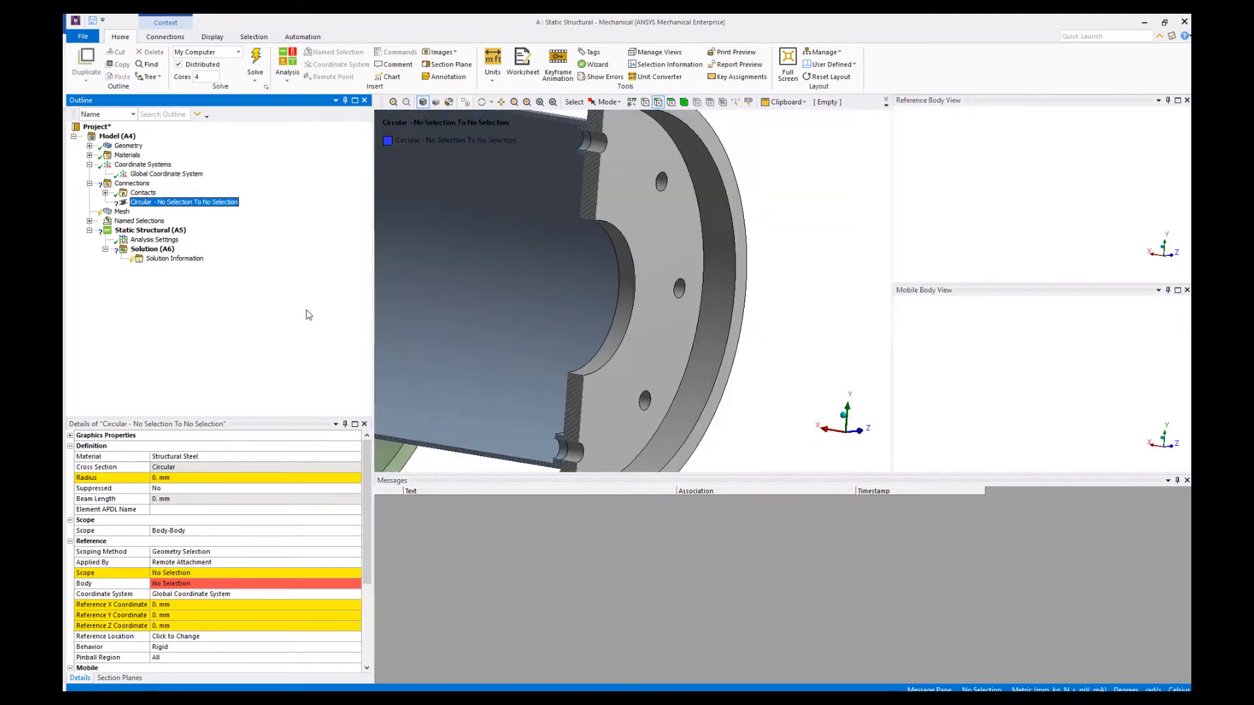
left_click(209, 574)
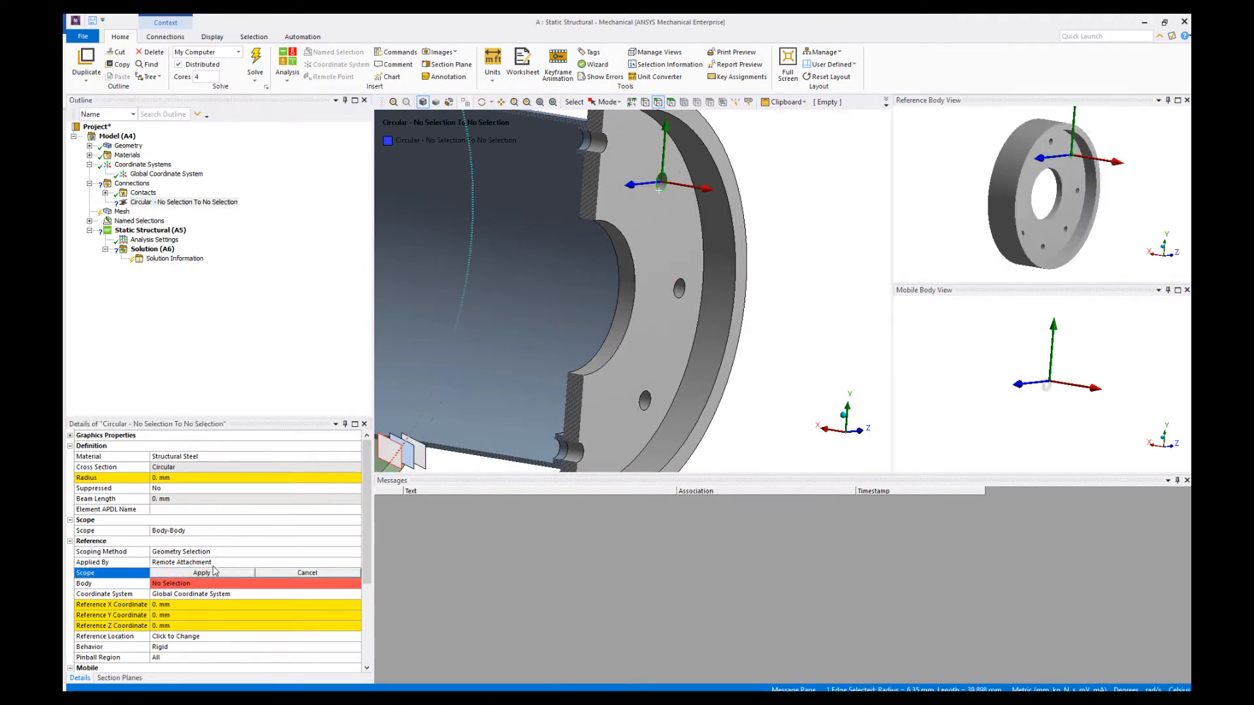
left_click(214, 572)
Step: Scope the beam's mobile side to the matching bolt-hole edge on the blue drum's flange and set the beam radius to 6 mm
scroll(215, 581, "down", 3)
left_click(190, 606)
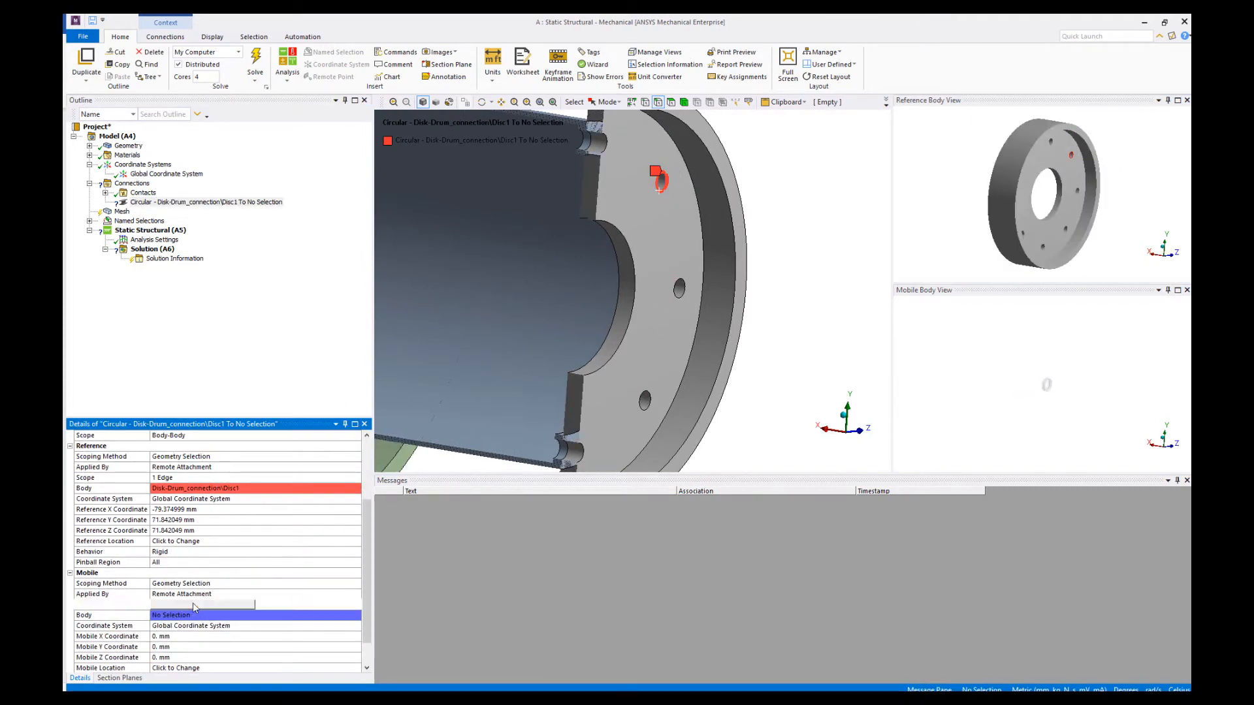
middle_click_drag(661, 340, 664, 244)
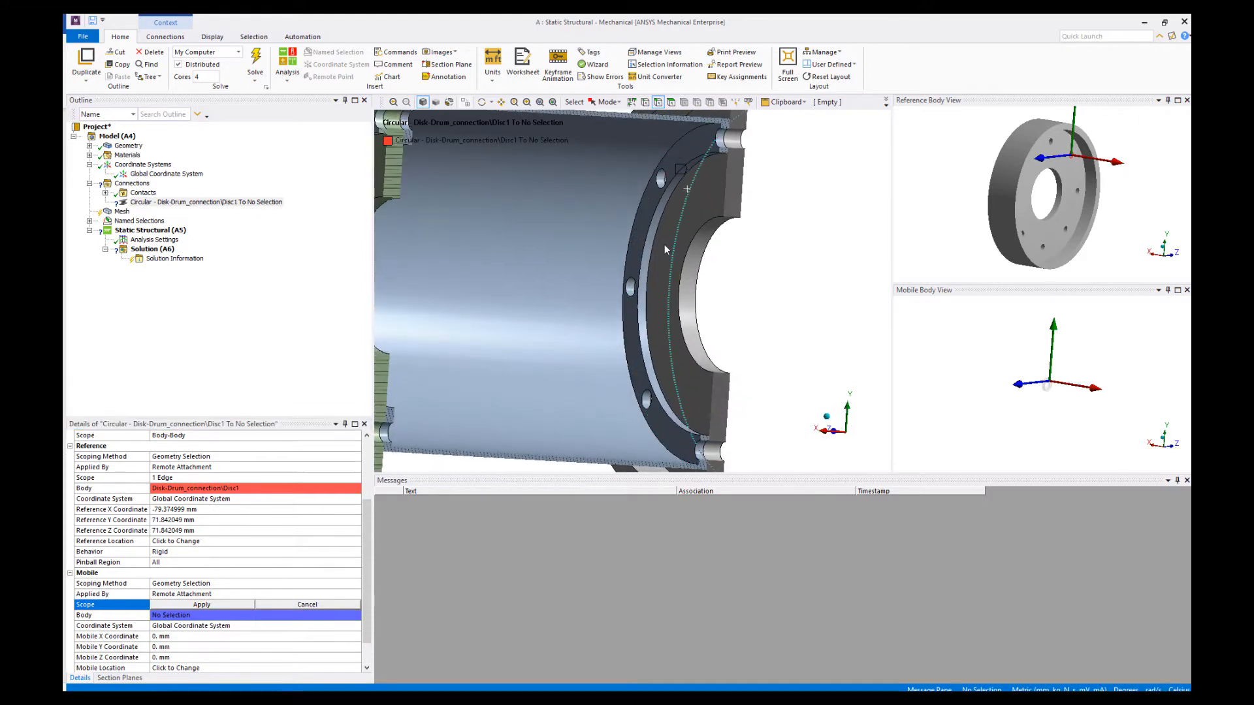
left_click(660, 178)
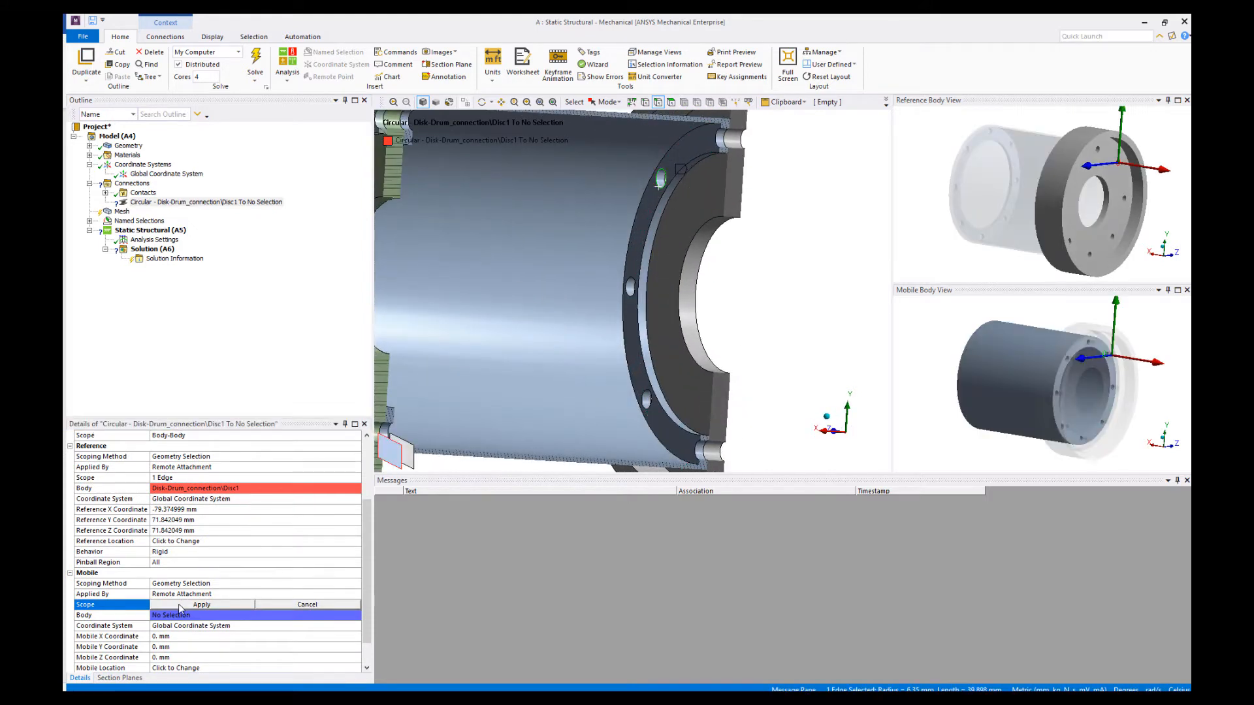
left_click(186, 605)
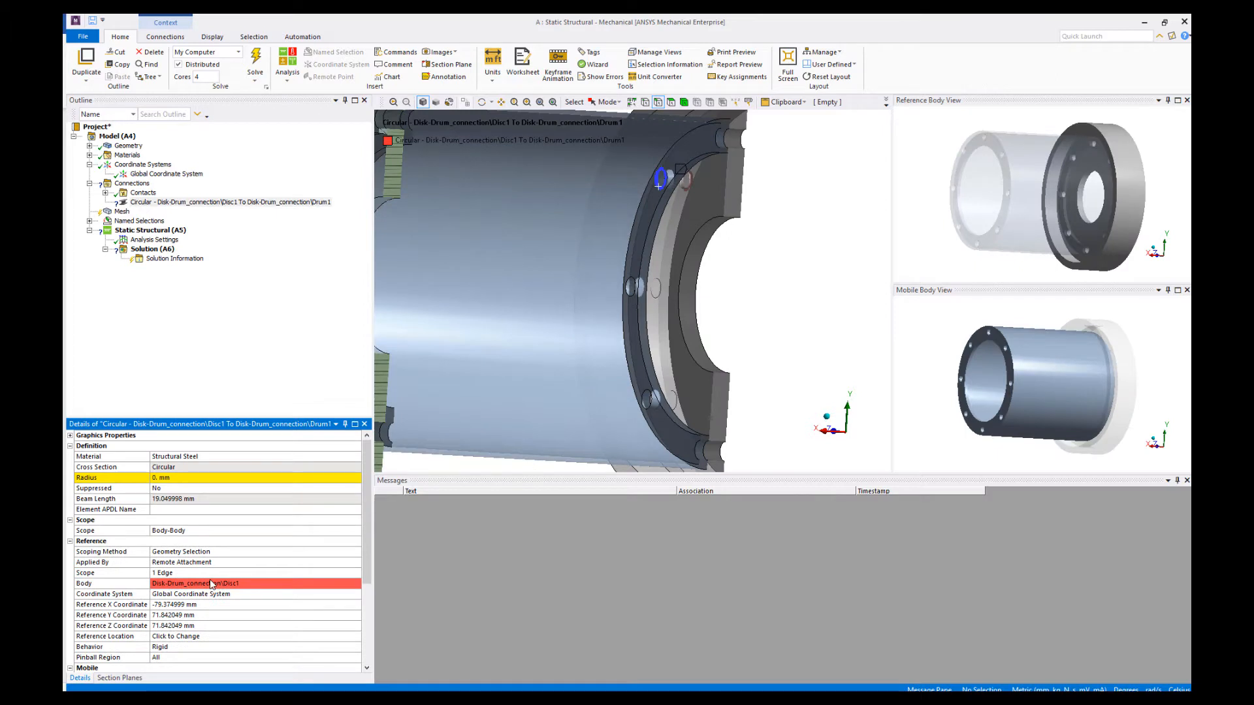
left_click(198, 478)
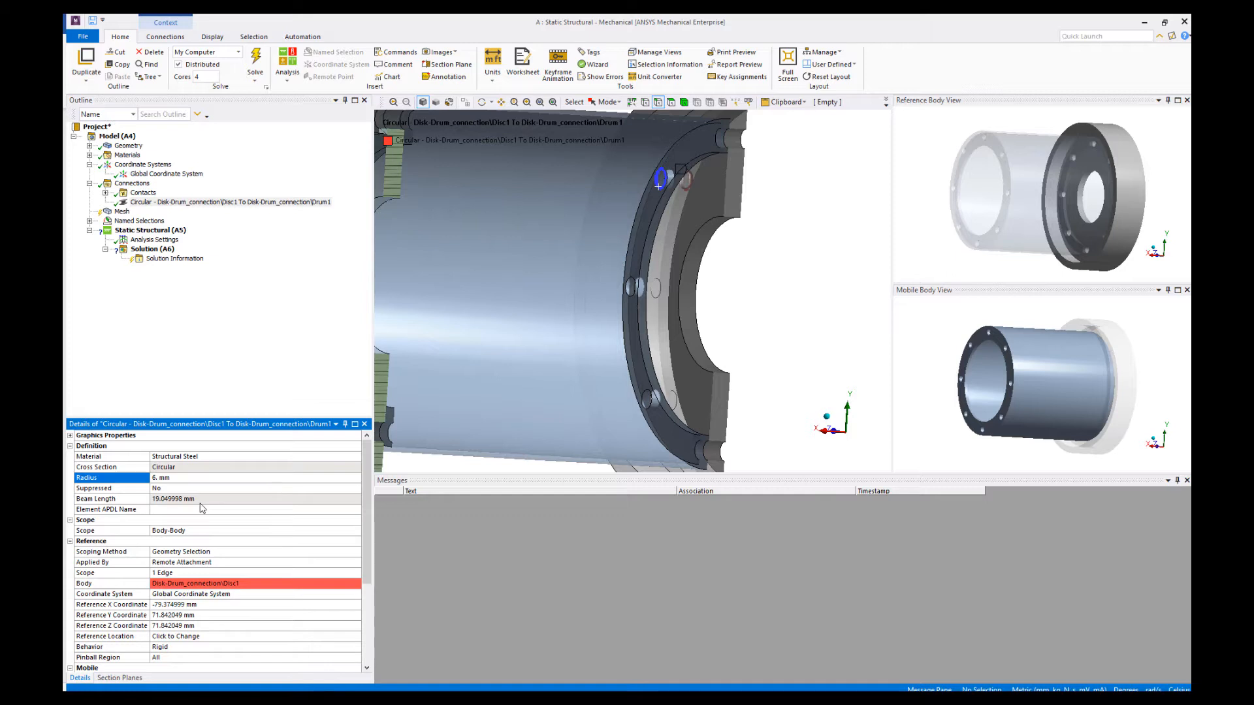
left_click(241, 307)
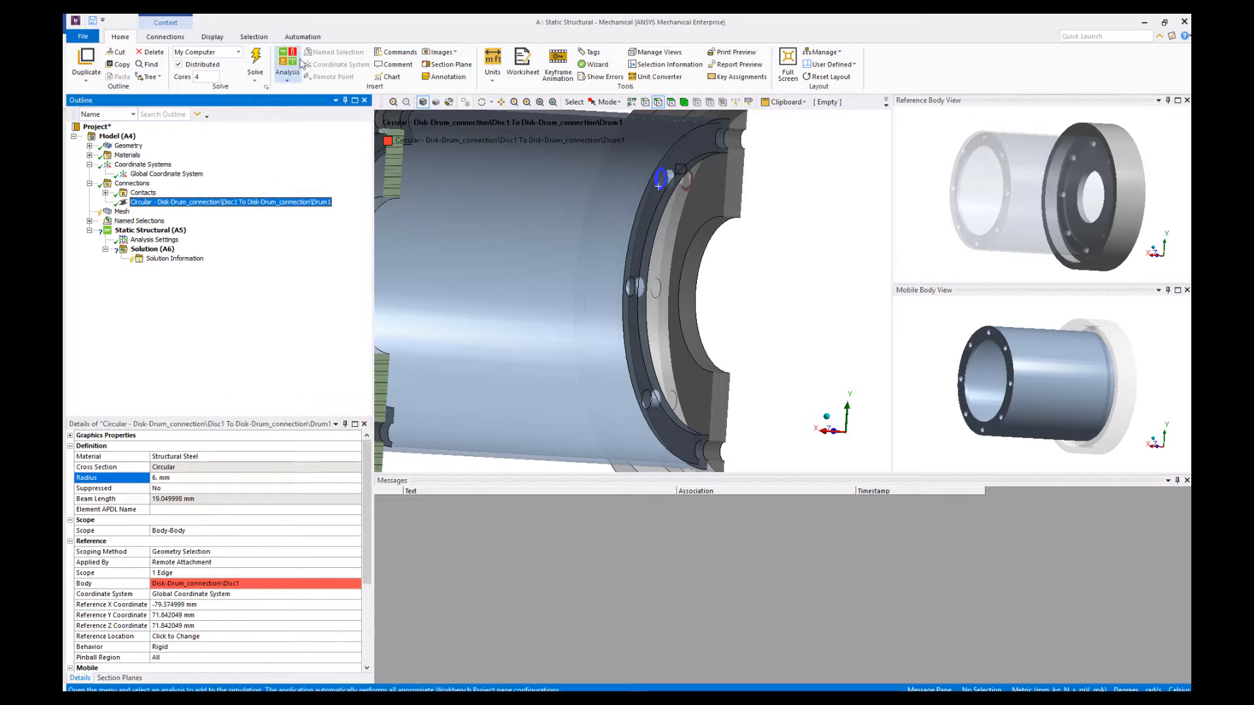
Step: Set up the Object Generator for the beam with Joint1_1 as the reference and Joint1_2 as the mobile named selection
left_click(303, 37)
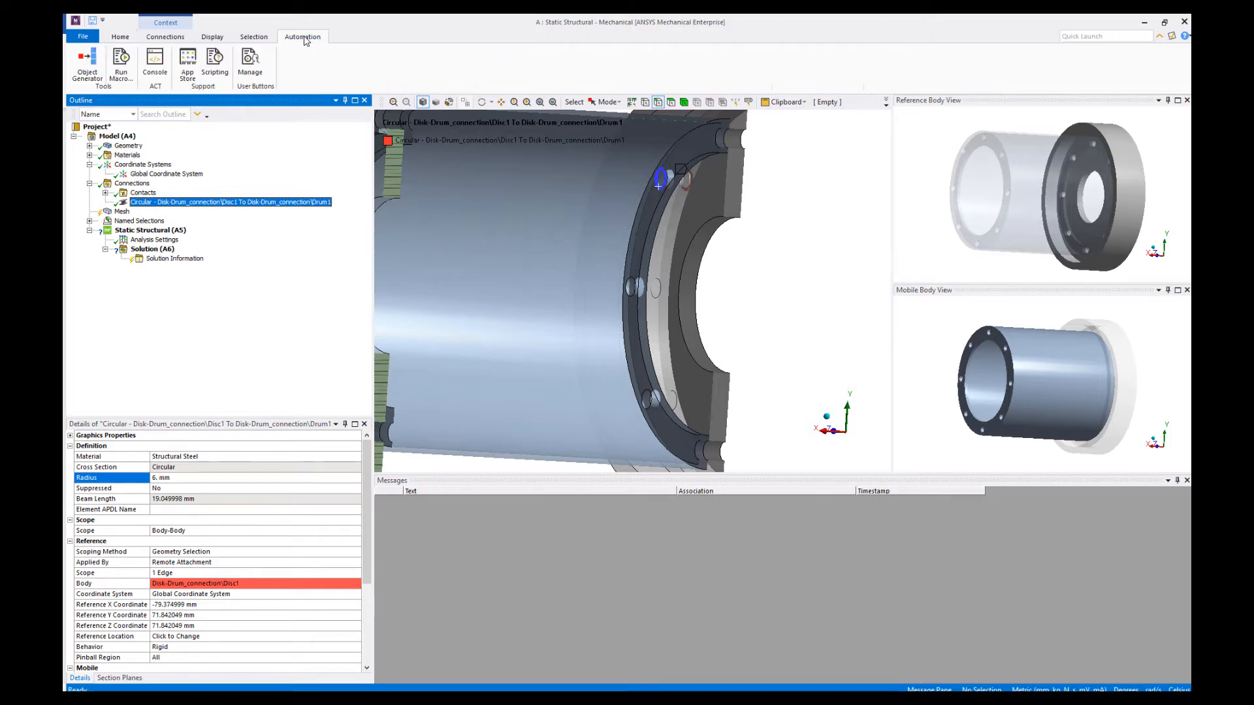
left_click(92, 66)
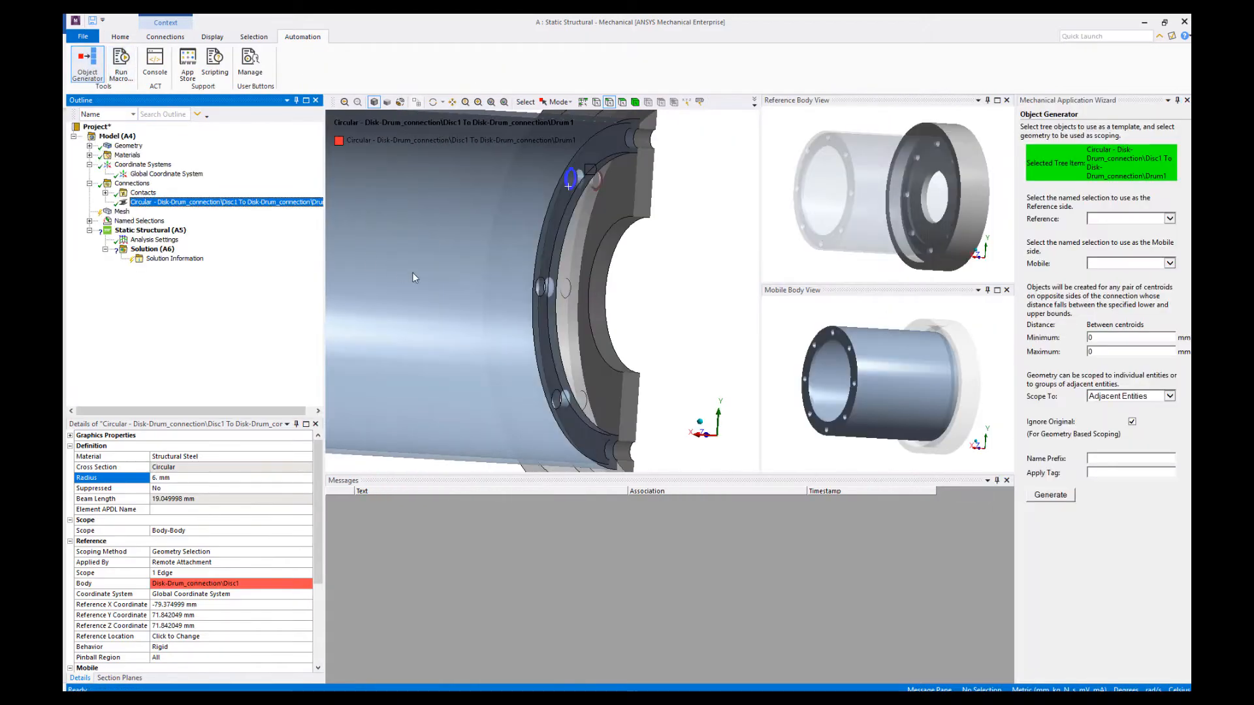
left_click(1169, 219)
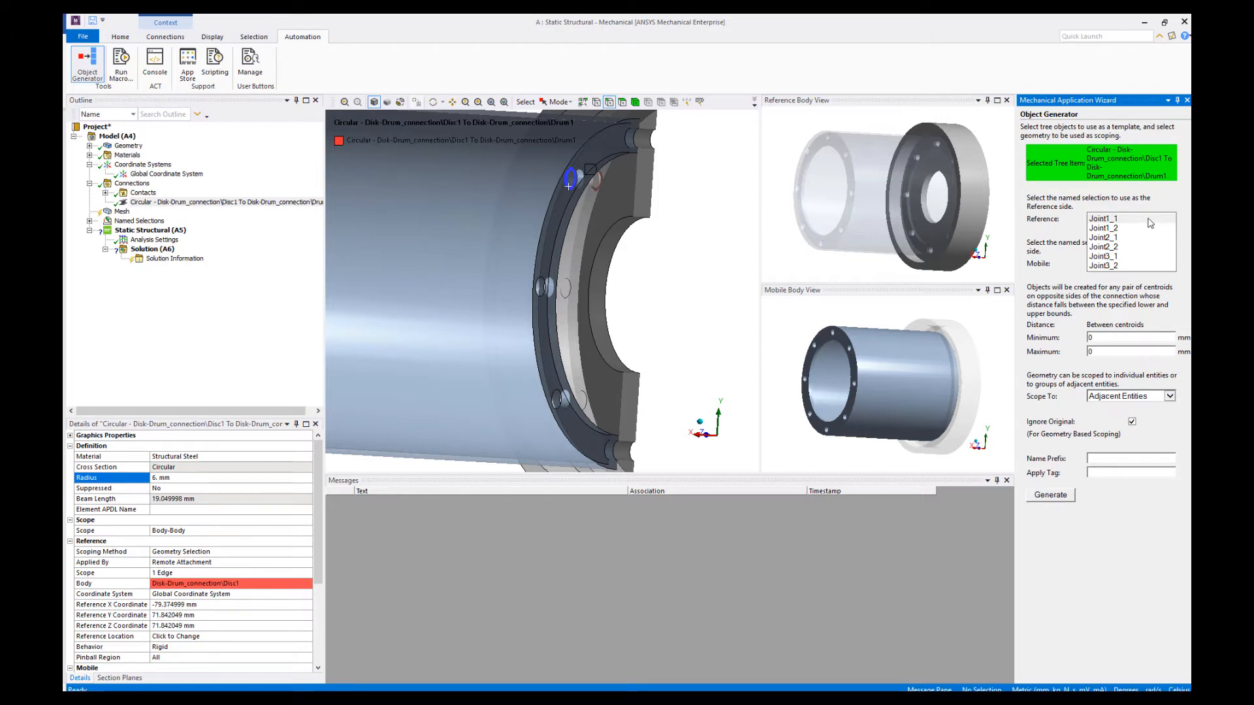
left_click(1150, 228)
left_click(1169, 263)
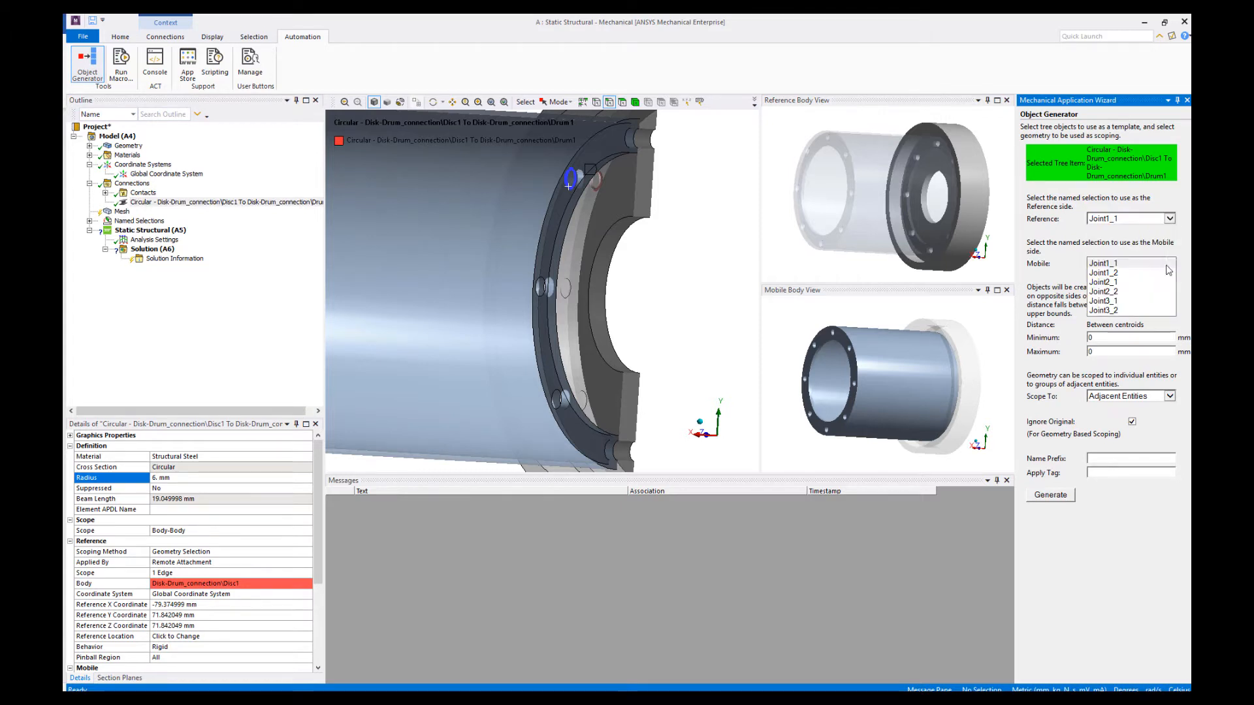
left_click(1140, 279)
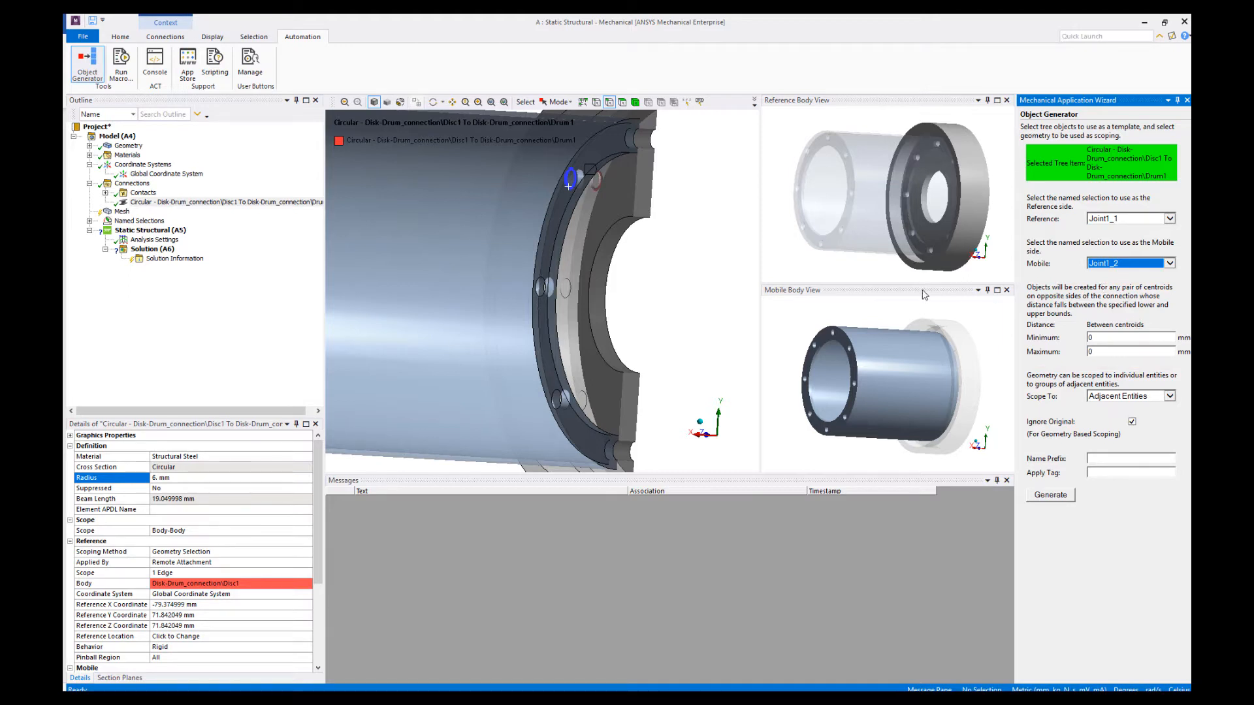
Step: Measure the centroid distance between the blue drum's flange face and the grey disk's bolted face with Selection Information
middle_click_drag(700, 302, 692, 305)
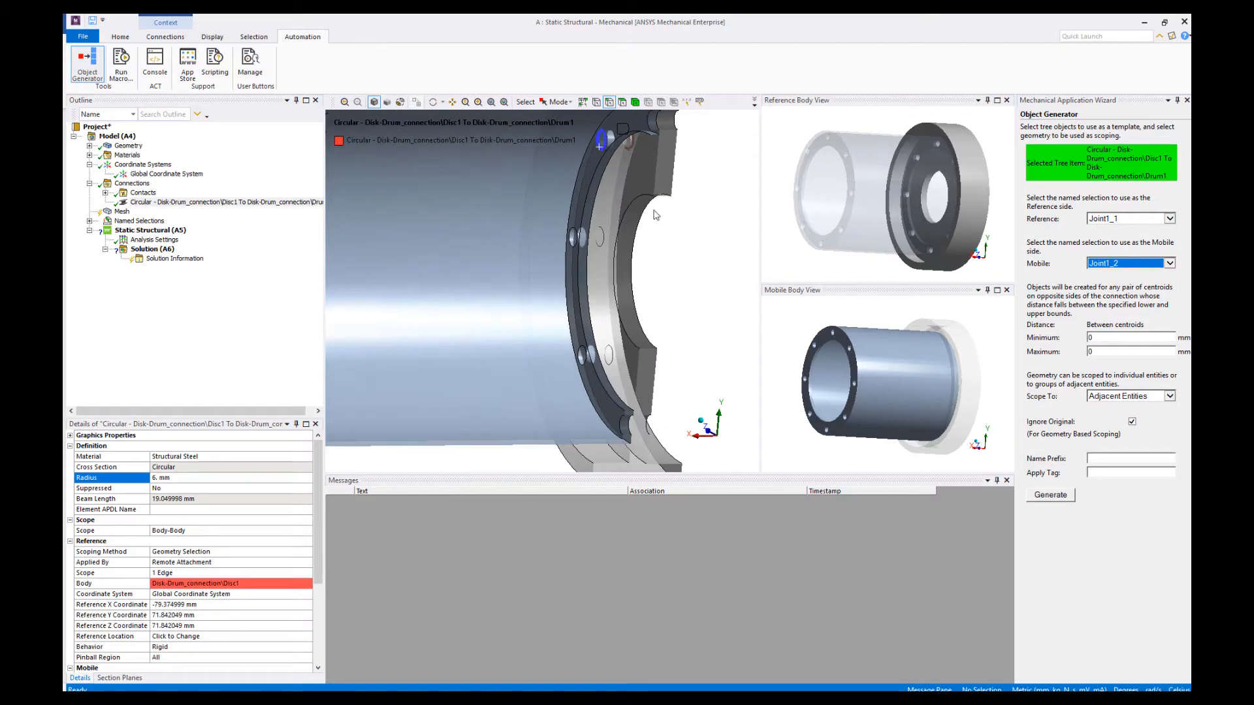
left_click(609, 193)
middle_click_drag(609, 192, 709, 200)
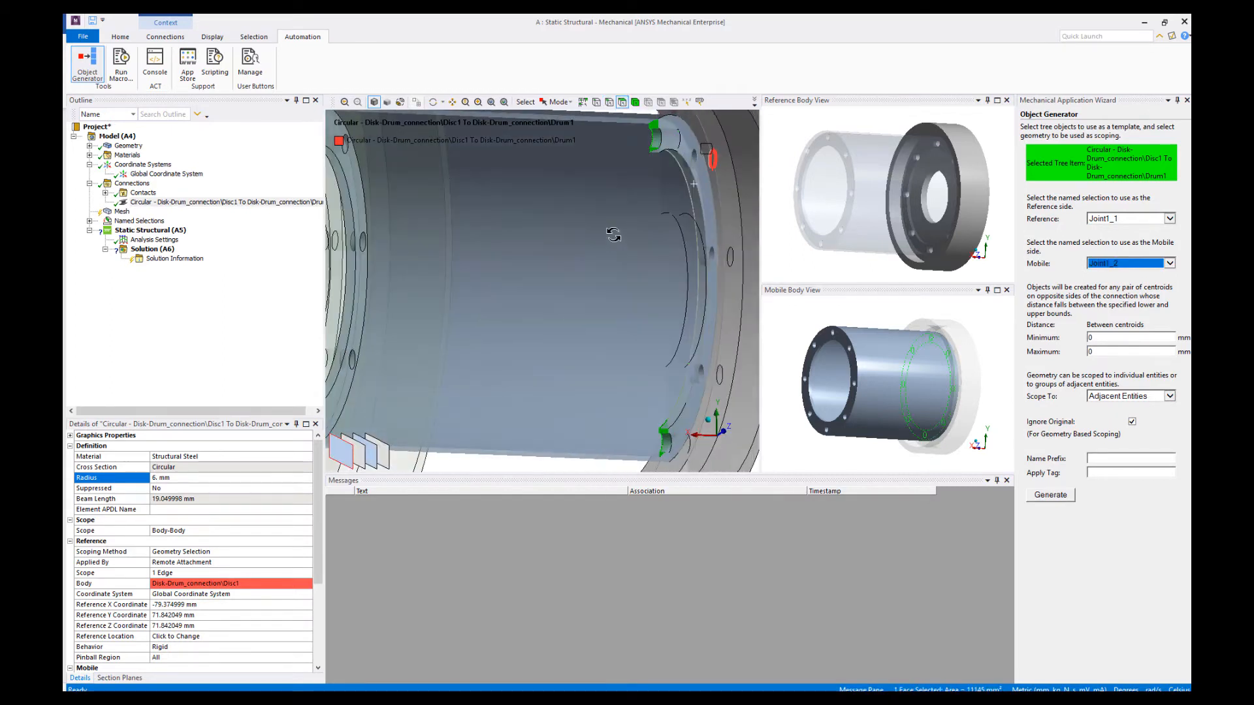
left_click(710, 200, "ctrl")
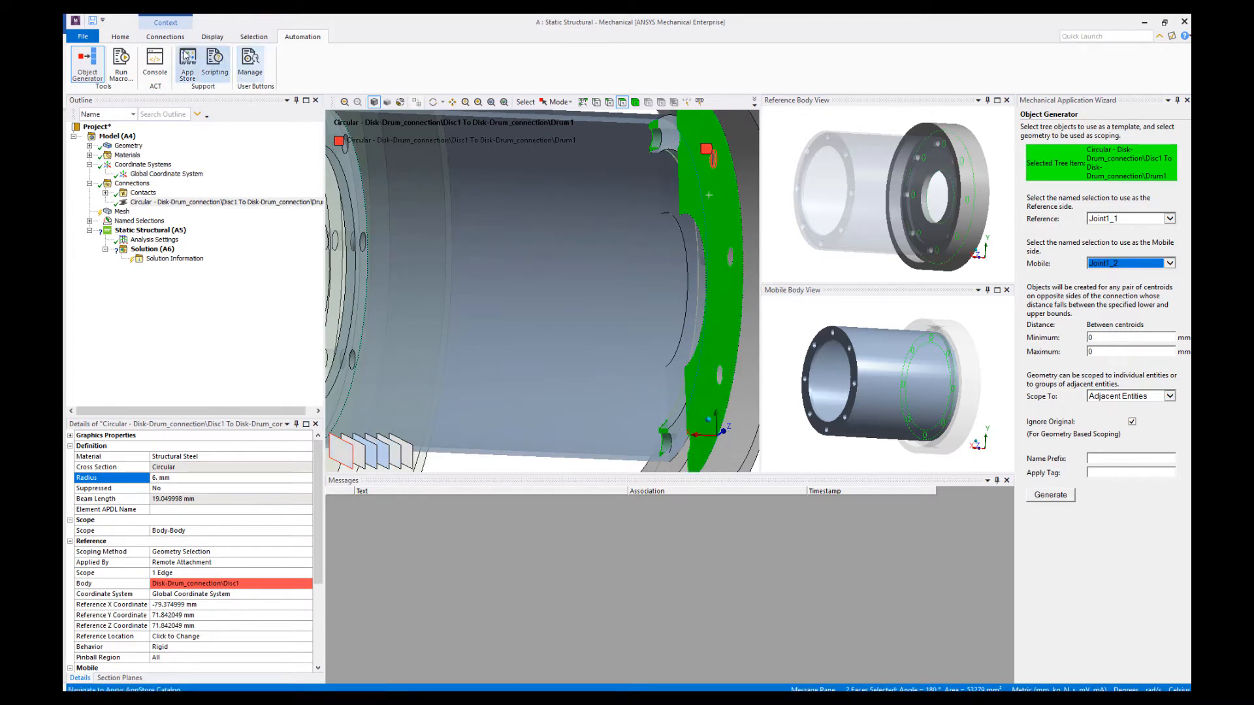
left_click(121, 38)
left_click(665, 64)
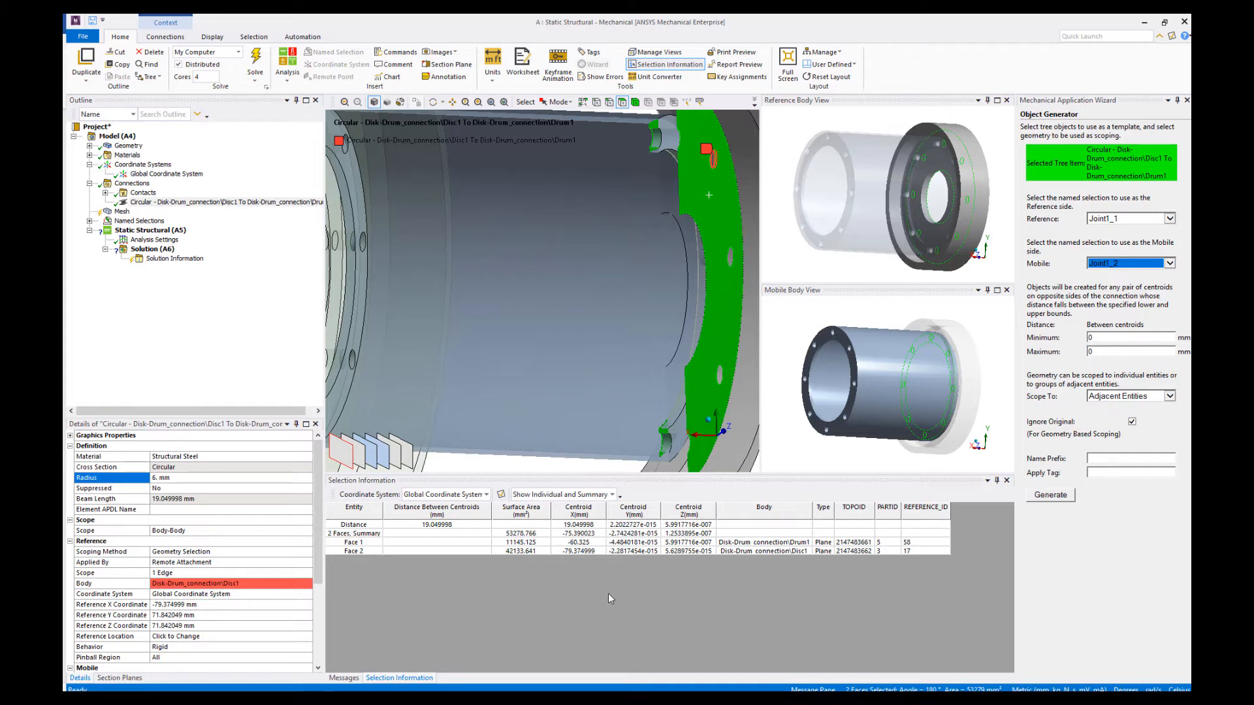
Step: Generate the Joint1 beams with a centroid distance of 19 to 20 mm, closing the Selection Information and Body Views panes
left_click(1103, 337)
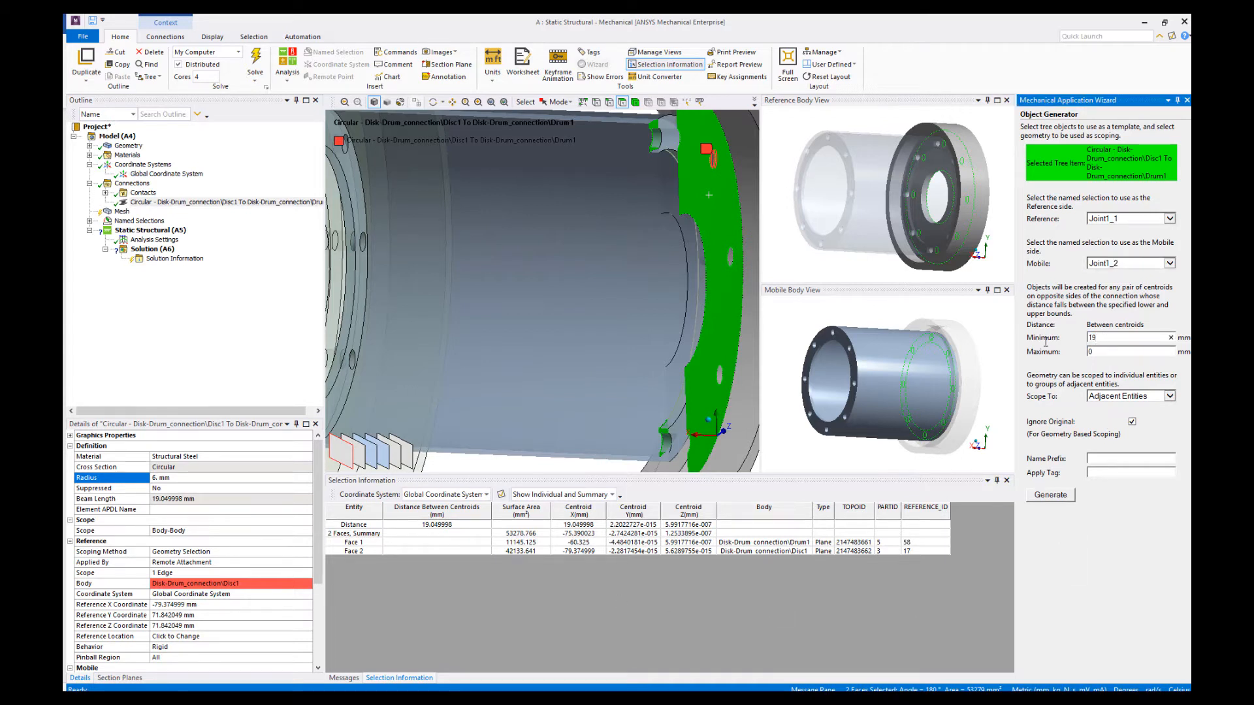
left_click(1101, 351)
type("20")
left_click(1067, 496)
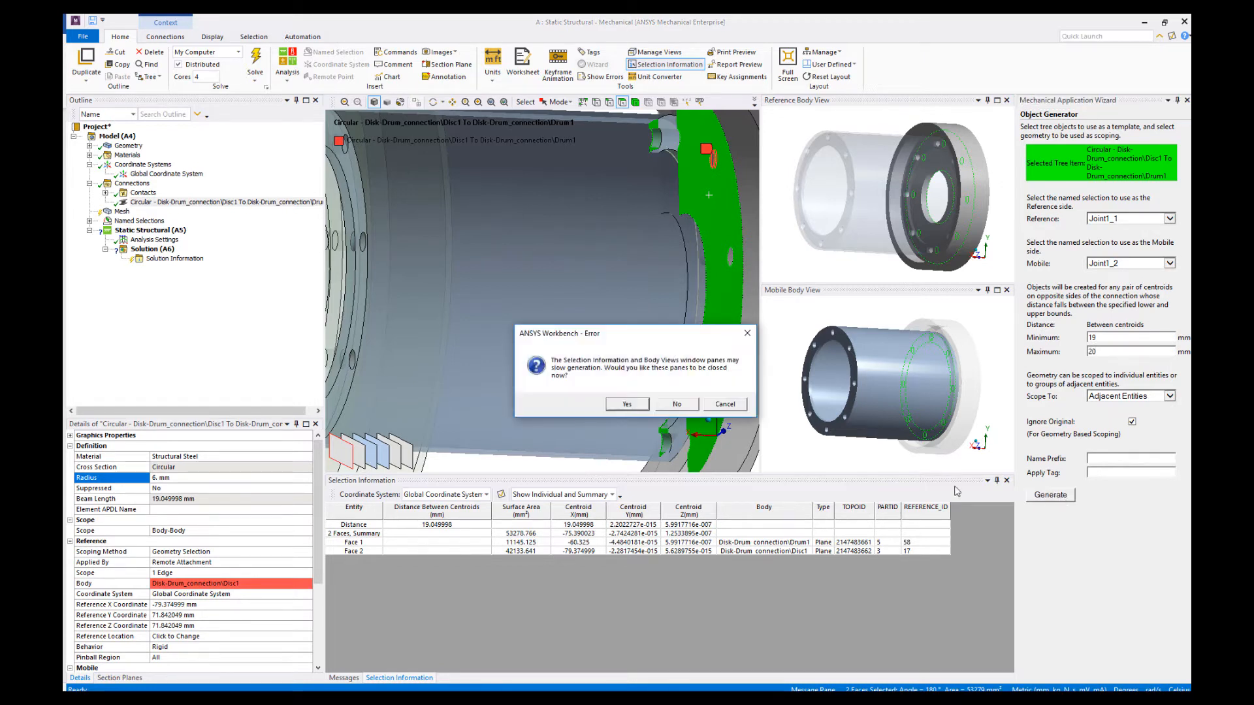
left_click(628, 405)
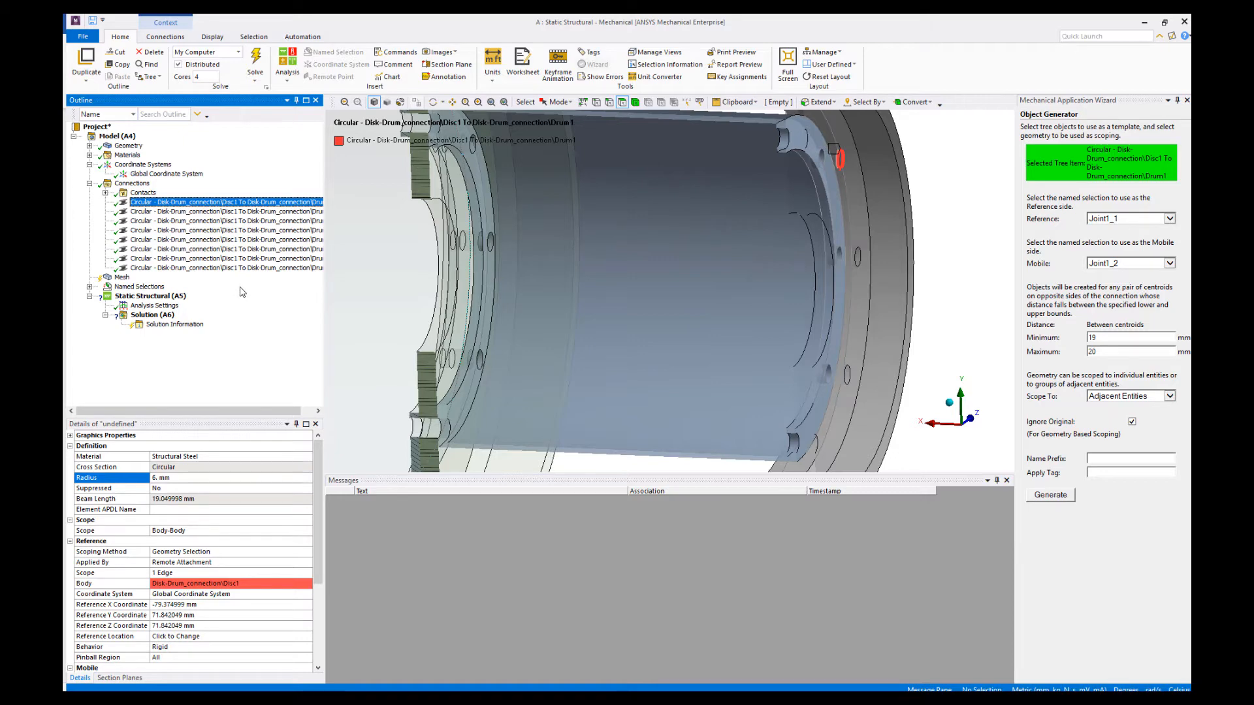
Step: Group all the circular beams between the grey disk and blue drum into a folder named Set 1 and collapse it
left_click(240, 267)
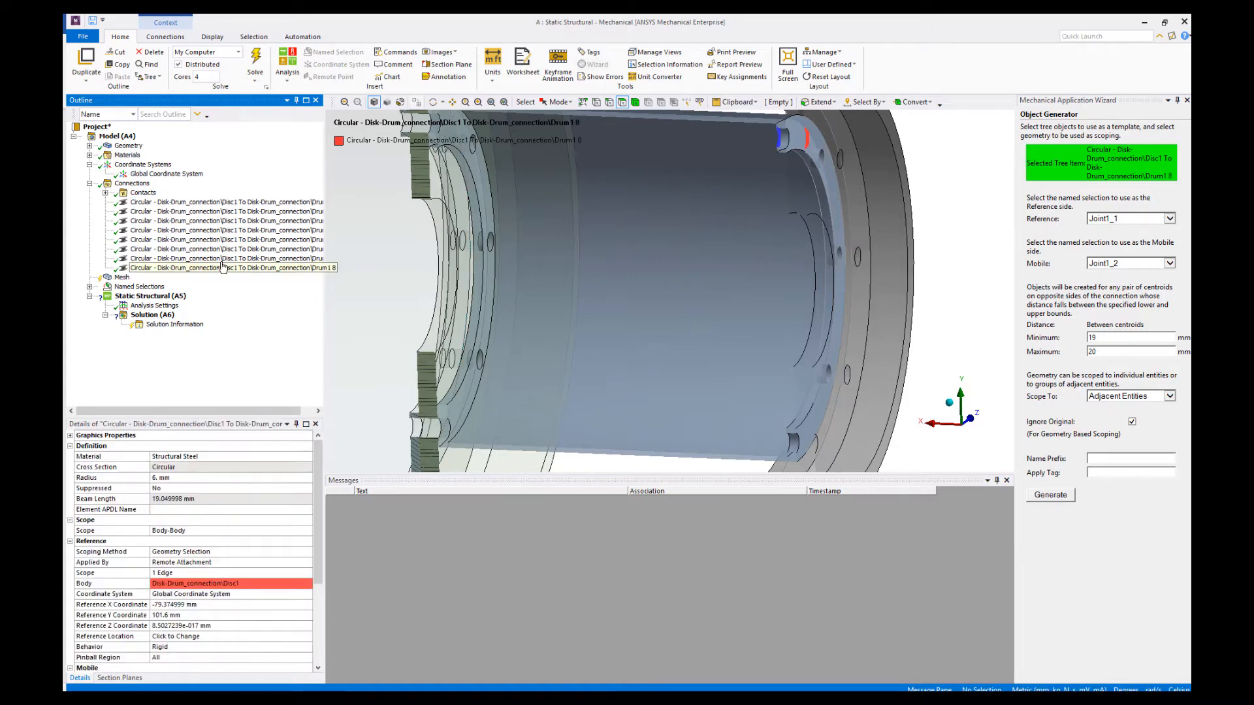
left_click(187, 203, "shift")
right_click(193, 202)
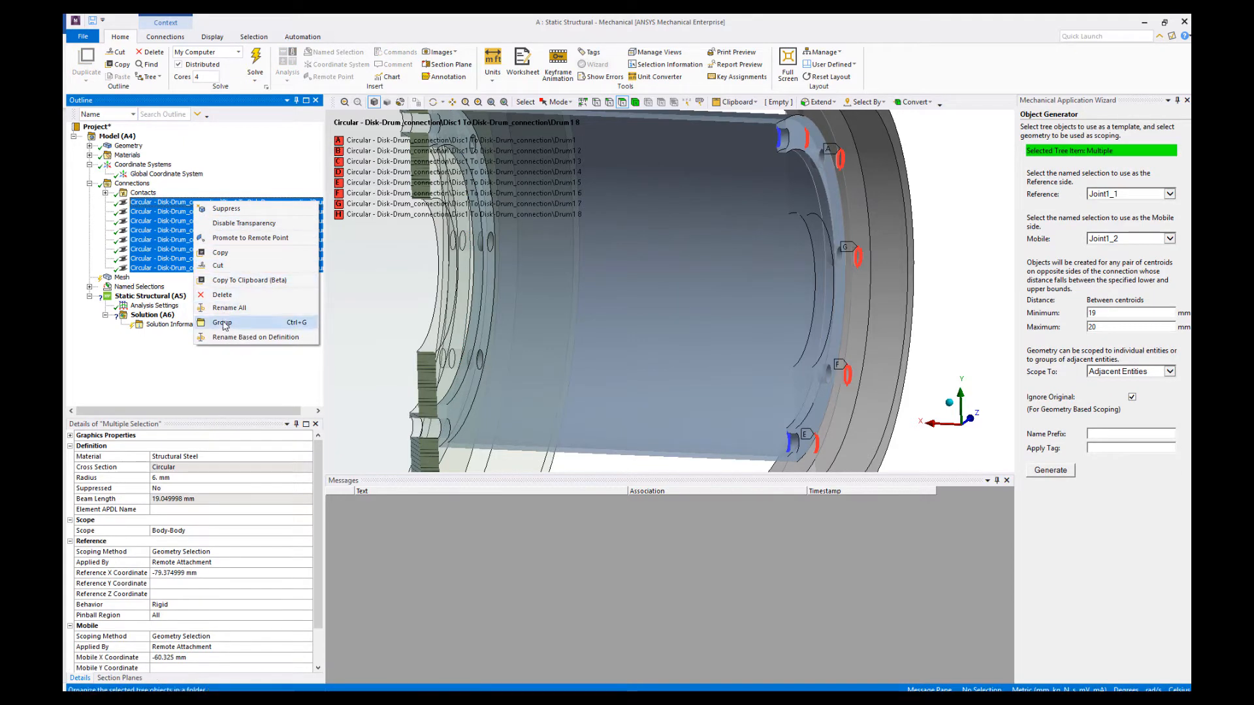
left_click(222, 324)
type("Set 1")
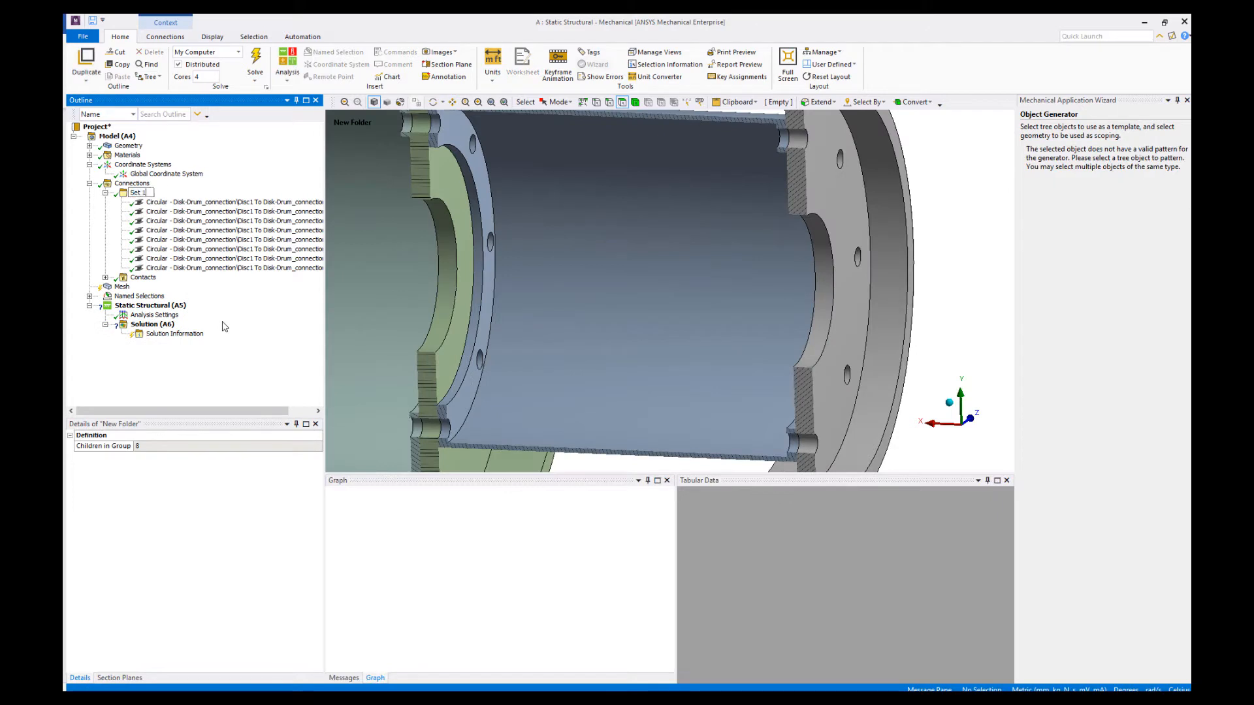
key("Return")
left_click(105, 193)
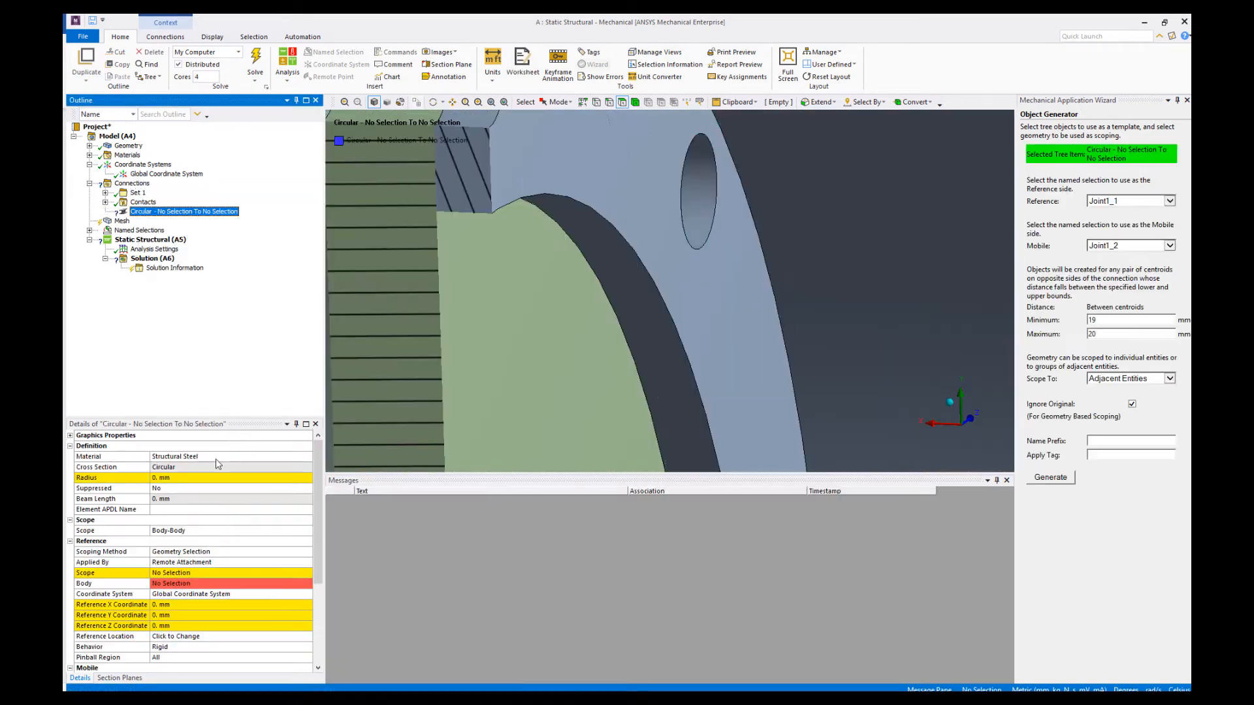
Step: Scope the new beam's reference side to a bolt-hole edge on the blue drum's flange at the green middle disk
key("ctrl+e")
left_click(699, 248)
scroll(684, 243, "down", 5)
middle_click_drag(684, 243, 694, 314)
left_click(189, 573)
scroll(193, 582, "down", 3)
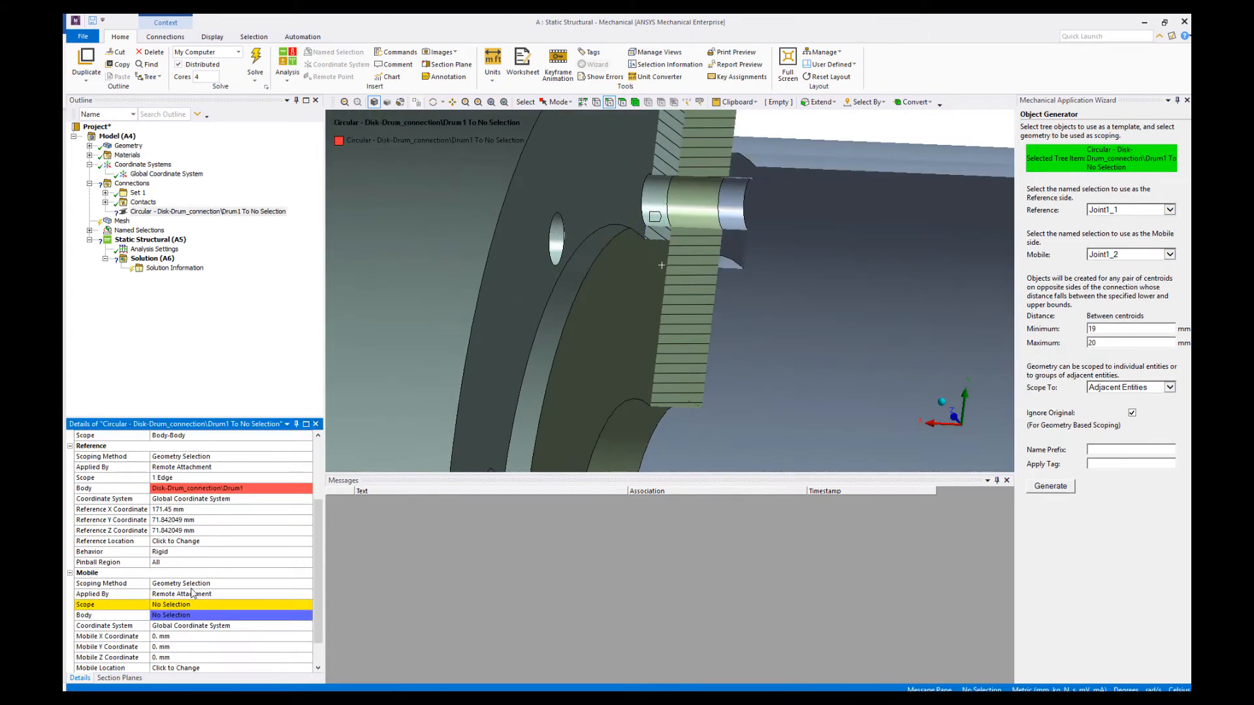
Step: Scope the beam's mobile side to the matching bolt-hole edge on the teal drum's flange and set its radius to 6 mm
left_click(194, 605)
left_click(547, 248)
left_click(189, 605)
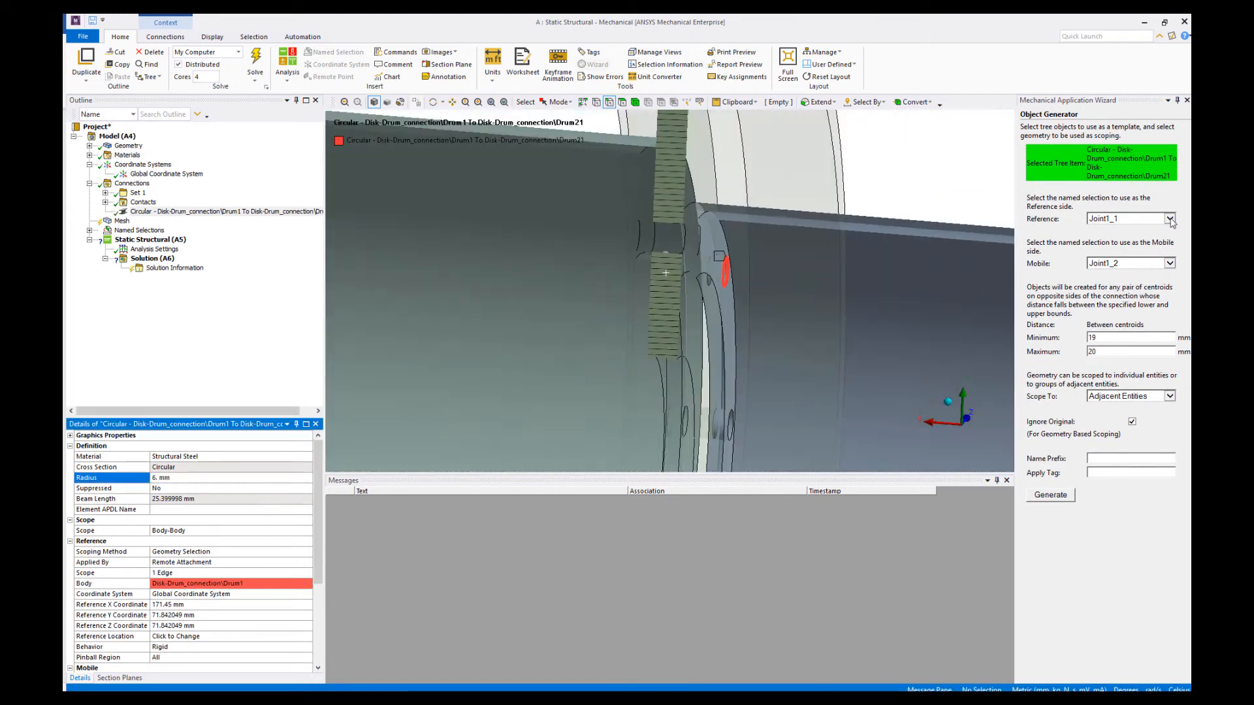
Step: Measure the flange-to-flange centroid distance and generate beams from Joint2_1 to Joint2_2 with a centroid distance of 25.3 to 25.5 mm
left_click(1166, 263)
left_click(1159, 282)
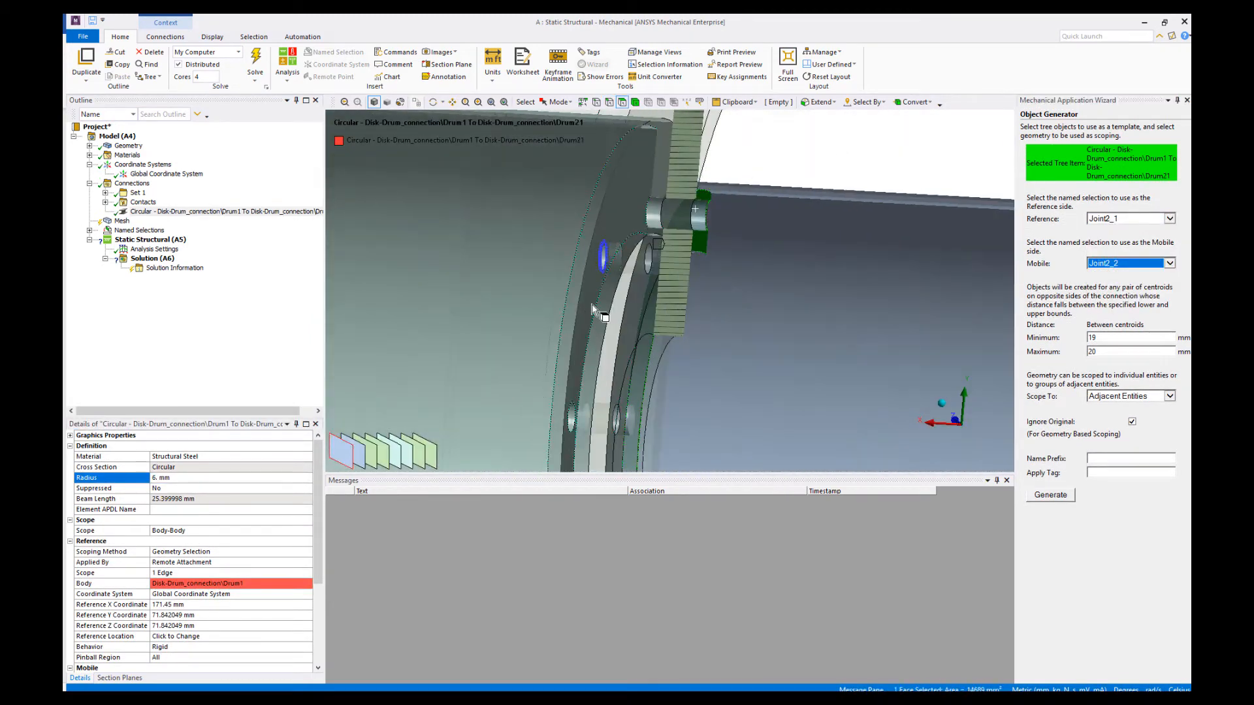
left_click(665, 64)
left_click_drag(1106, 338, 1036, 335)
type("25.3")
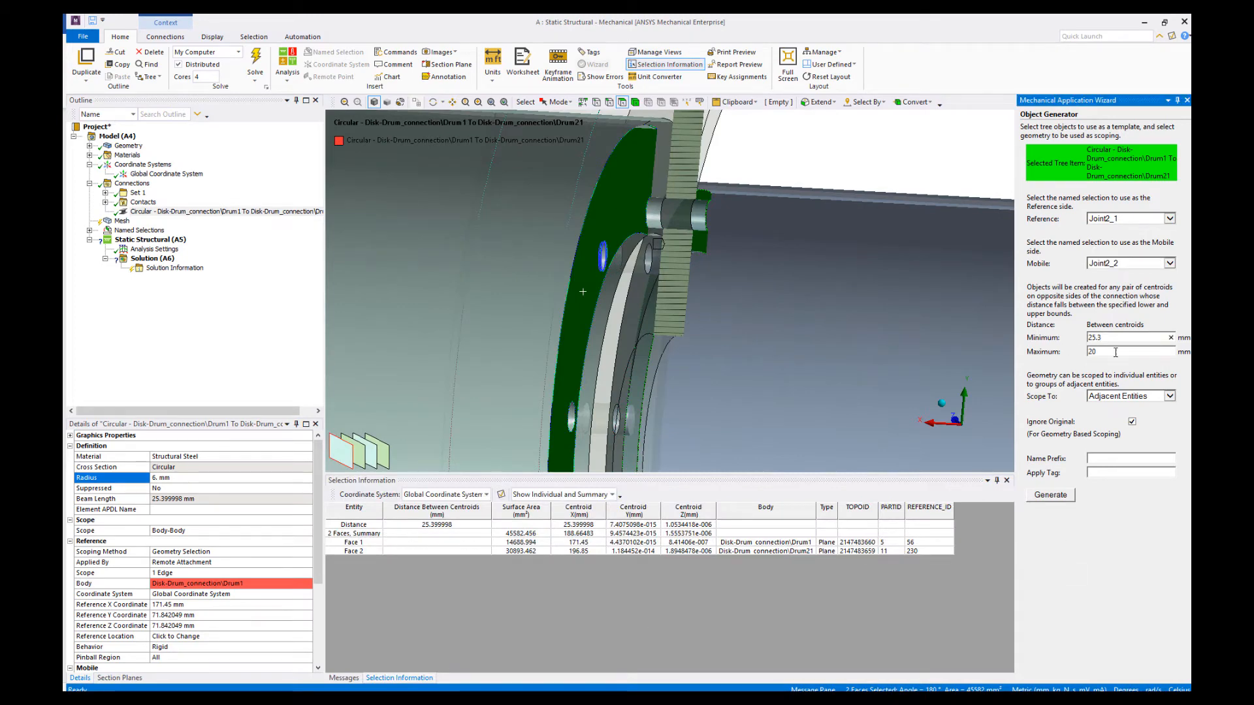
left_click_drag(1115, 352, 1066, 352)
type("25.5")
left_click(1062, 495)
left_click(627, 403)
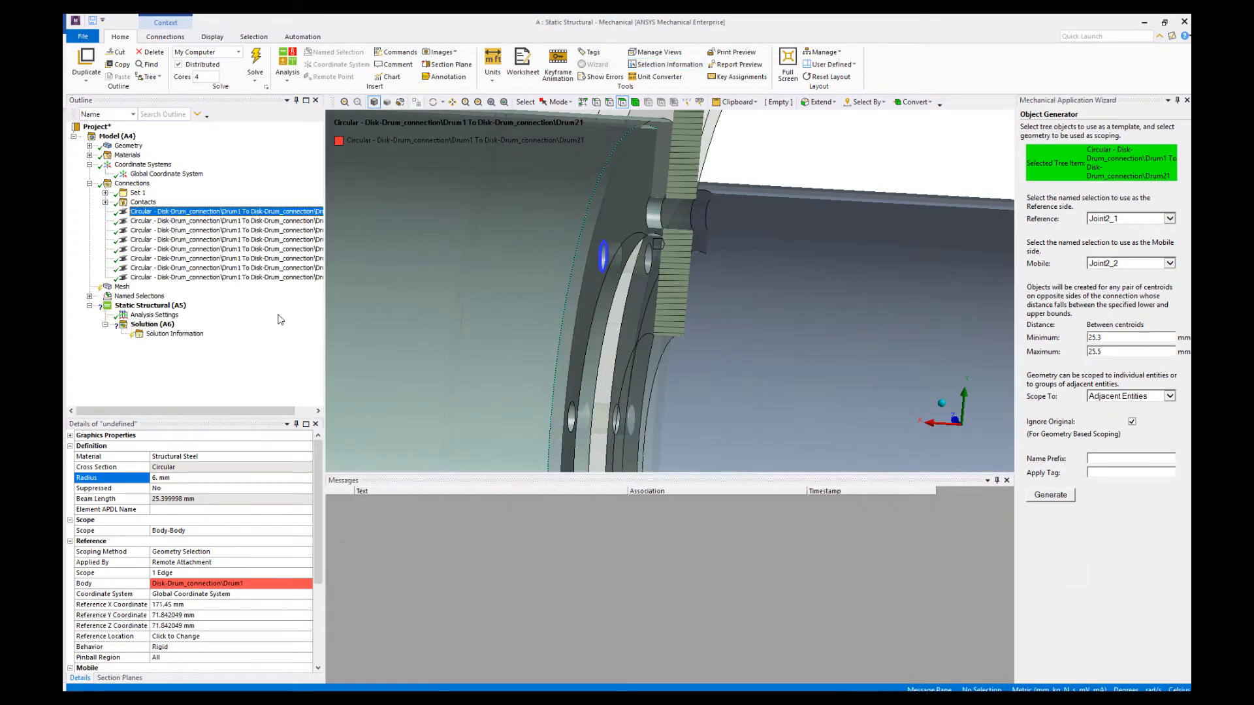
Step: Group all the circular beams between the blue and teal drums into a folder named Set 2 and collapse it
left_click(263, 277)
left_click(233, 212, "shift")
key("ctrl+g")
left_click(105, 202)
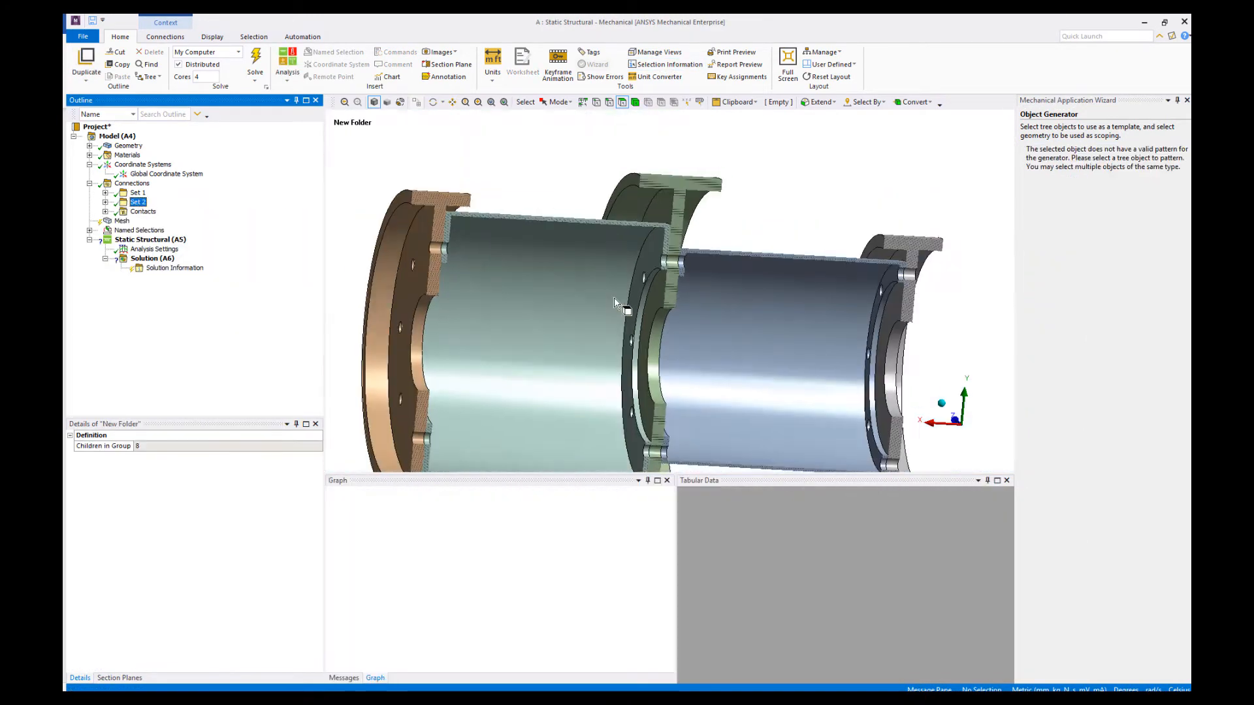
Step: Add a circular body-body beam between matching bolt-hole edges on the teal drum and the orange disk, with a 6 mm radius
left_click(134, 184)
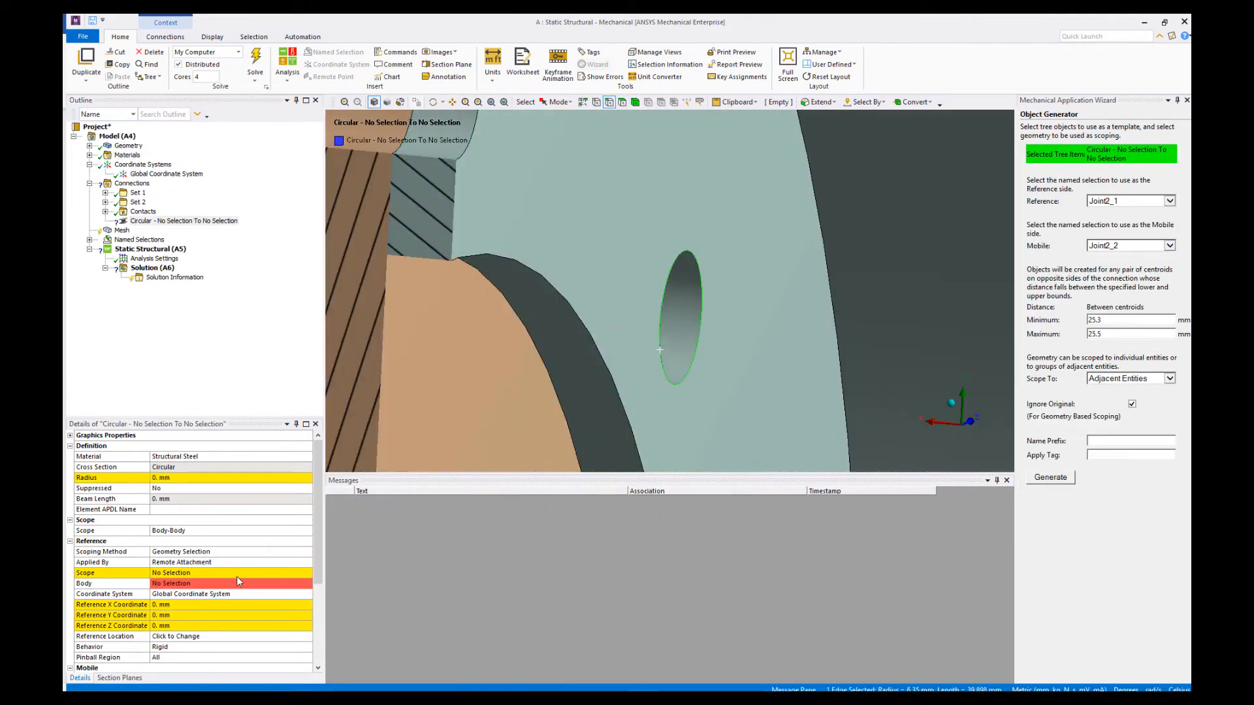
left_click(234, 581)
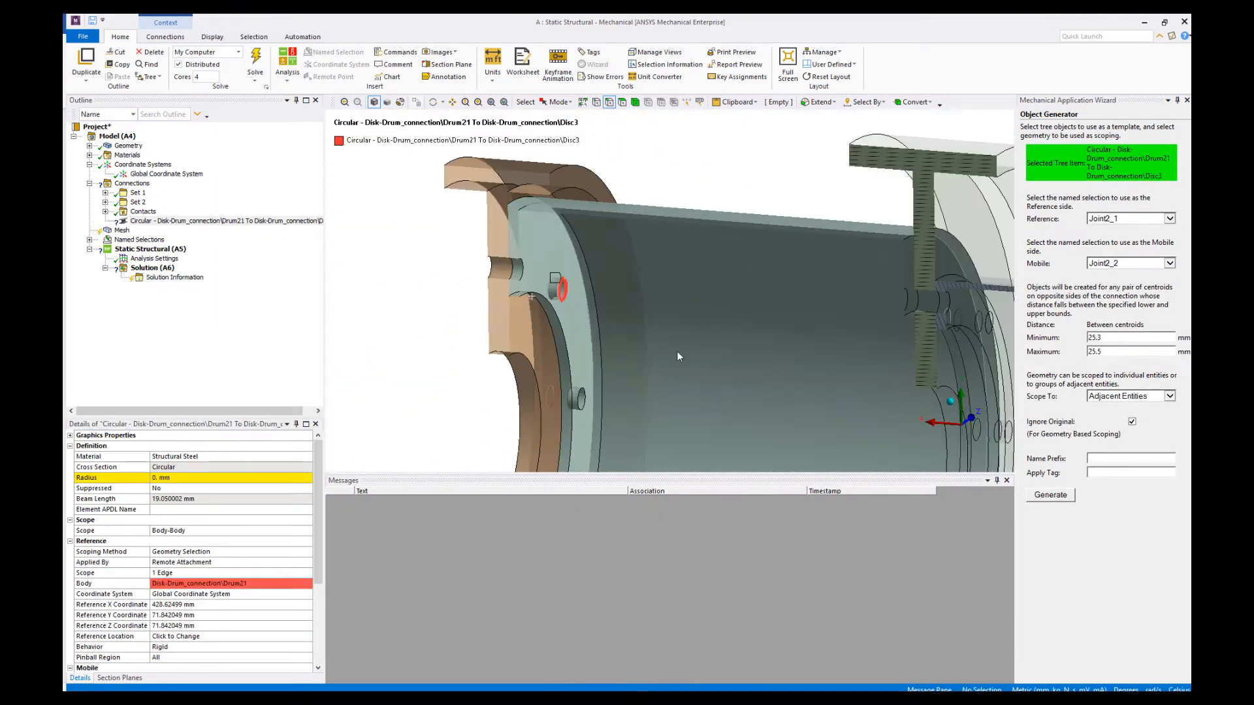
left_click(232, 477)
Step: Choose Joint3_1 as reference and Joint3_2 as mobile, and measure the centroid distance between the teal drum and orange disk faces
left_click(1168, 218)
left_click(1126, 235)
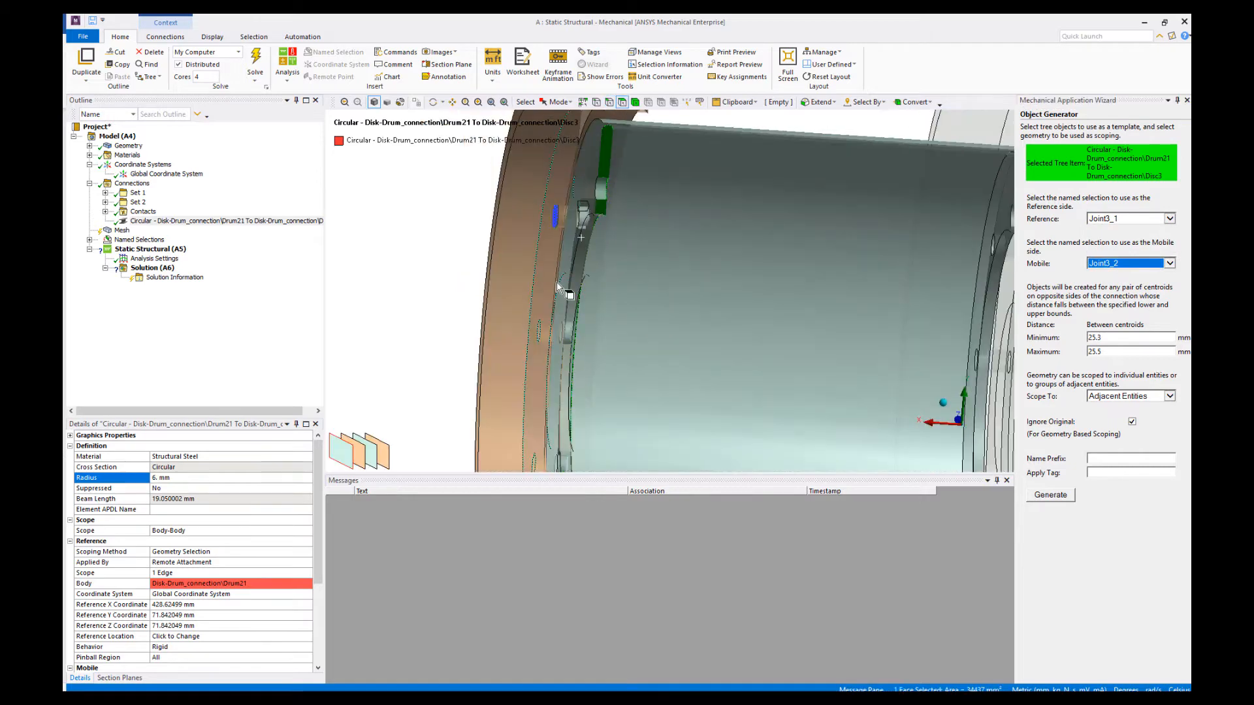
left_click(560, 288, "ctrl")
left_click(665, 64)
Step: Generate the Joint3 beams with a centroid distance of 19 to 19.1 mm and group them into a folder named Set 3
left_click(1112, 337)
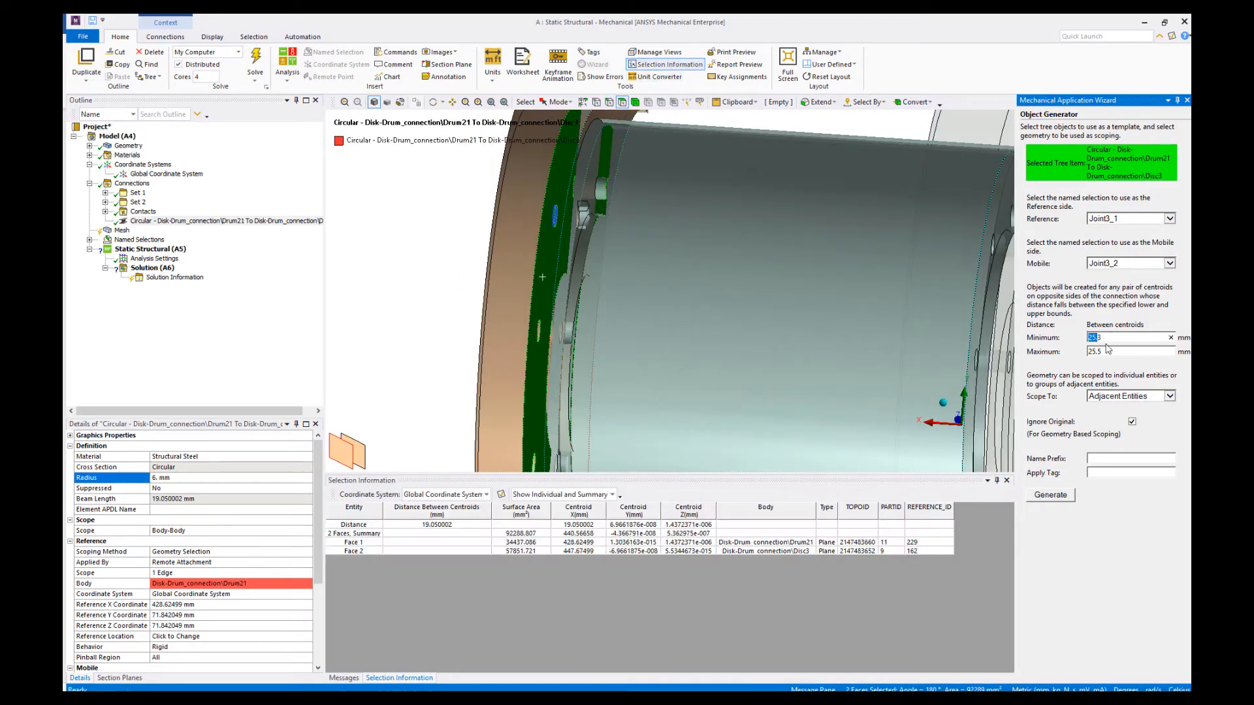
double_click(1112, 337)
type("19")
key("Tab")
type("19.1")
left_click(1050, 494)
left_click(621, 402)
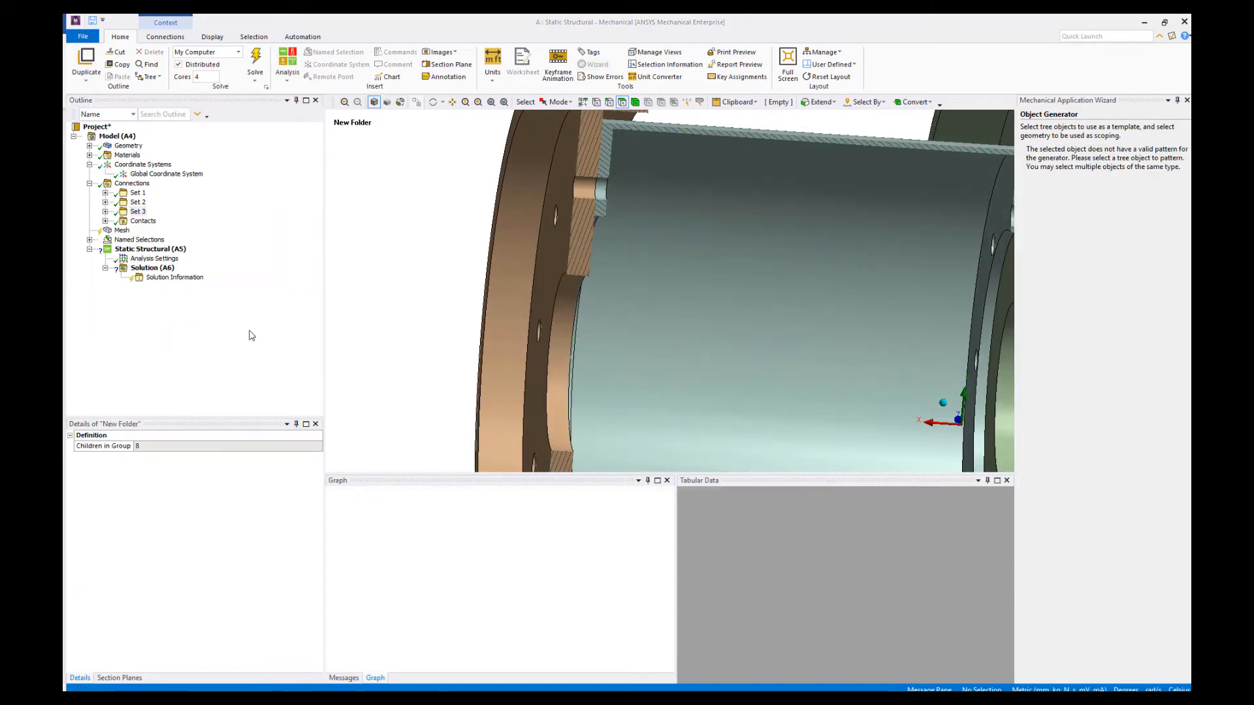
left_click(252, 336)
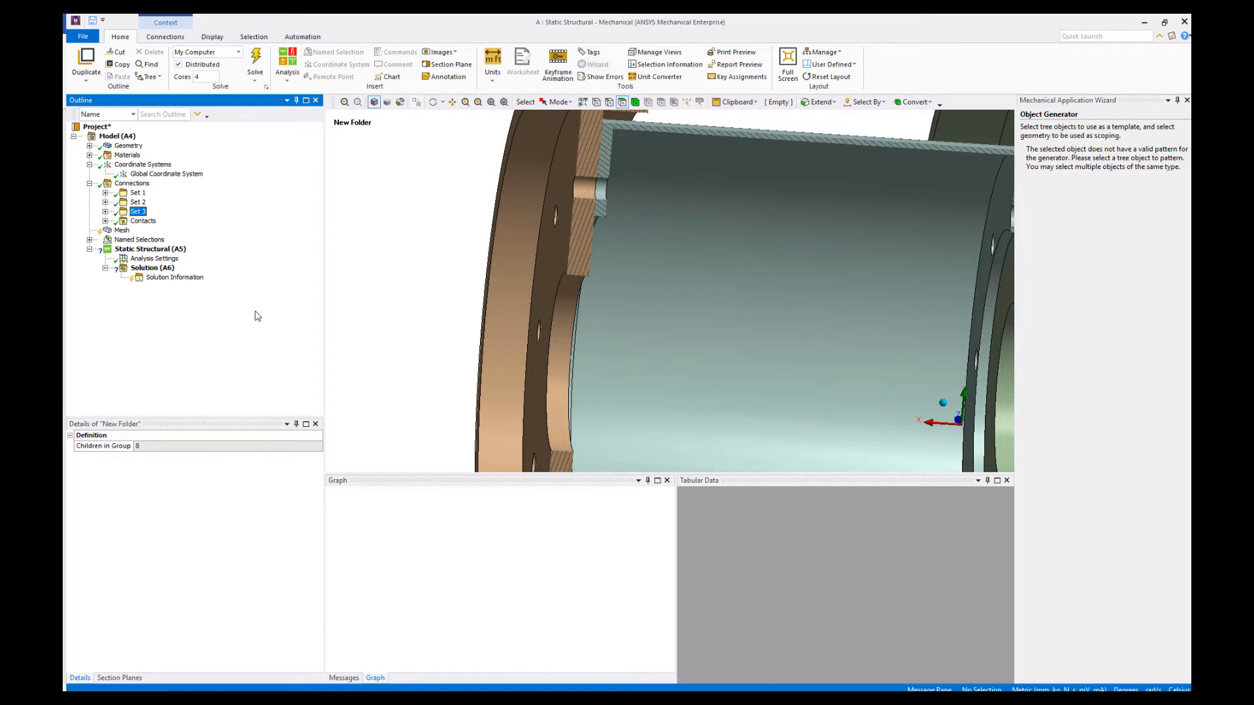
Step: Expand the Contacts group and close the Mechanical Application Wizard pane, keeping the whole assembly in view
left_click(105, 221)
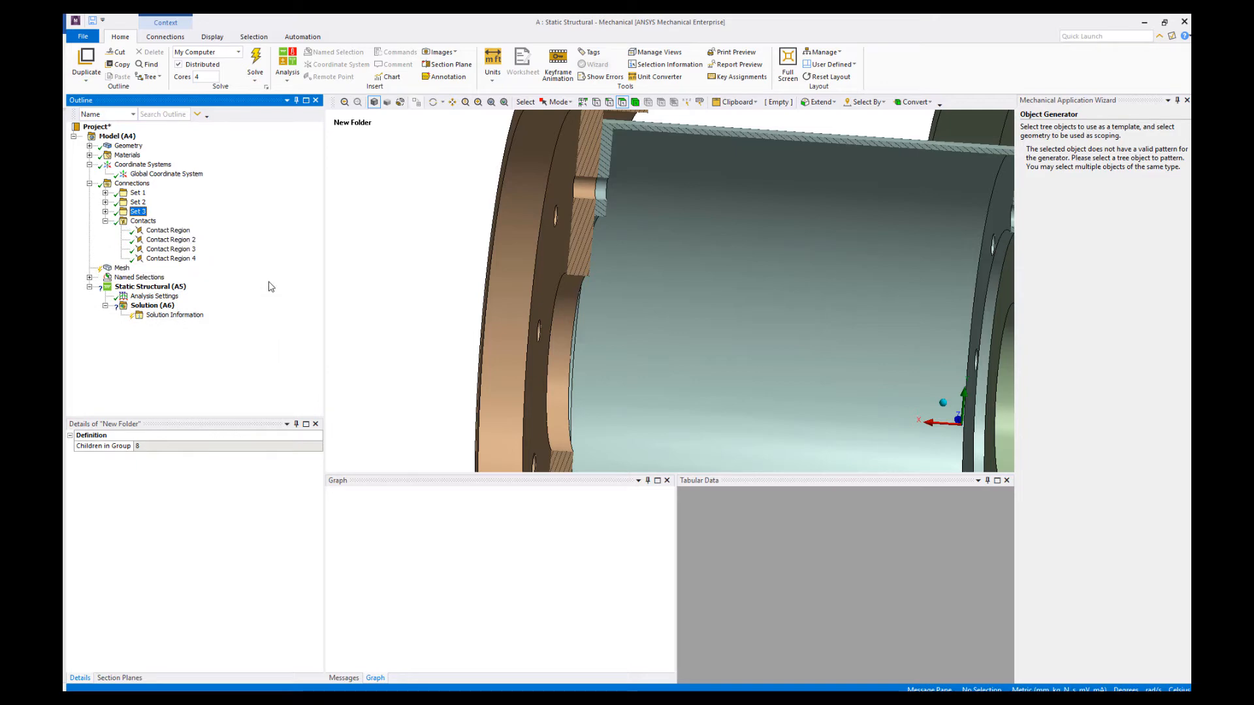
scroll(436, 299, "down", 5)
mouse_move(526, 302)
middle_mouse_down("ctrl")
mouse_move(439, 275)
mouse_move(394, 274)
mouse_move(426, 284)
mouse_move(401, 288)
middle_mouse_up("ctrl")
scroll(395, 274, "down", 1)
left_click(1186, 99)
Step: Check the scoped bodies and contact type of each of the four contact regions between the disks and drums
left_click(167, 230)
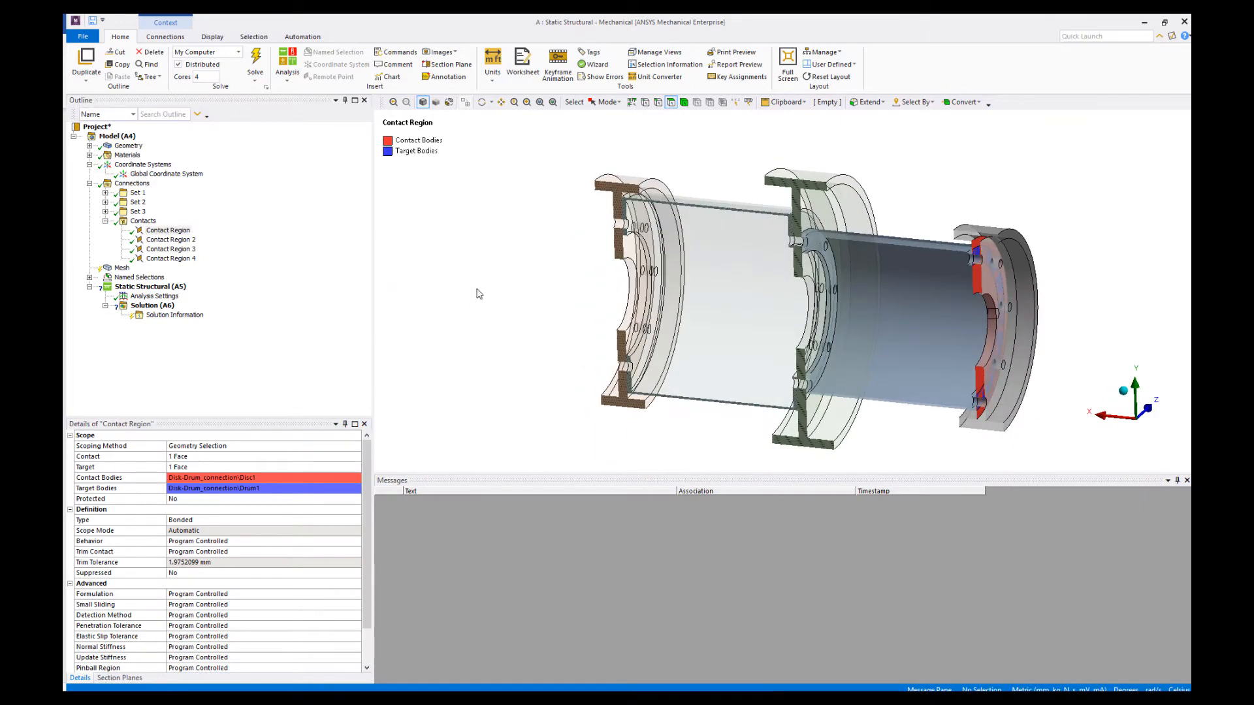
left_click(250, 284)
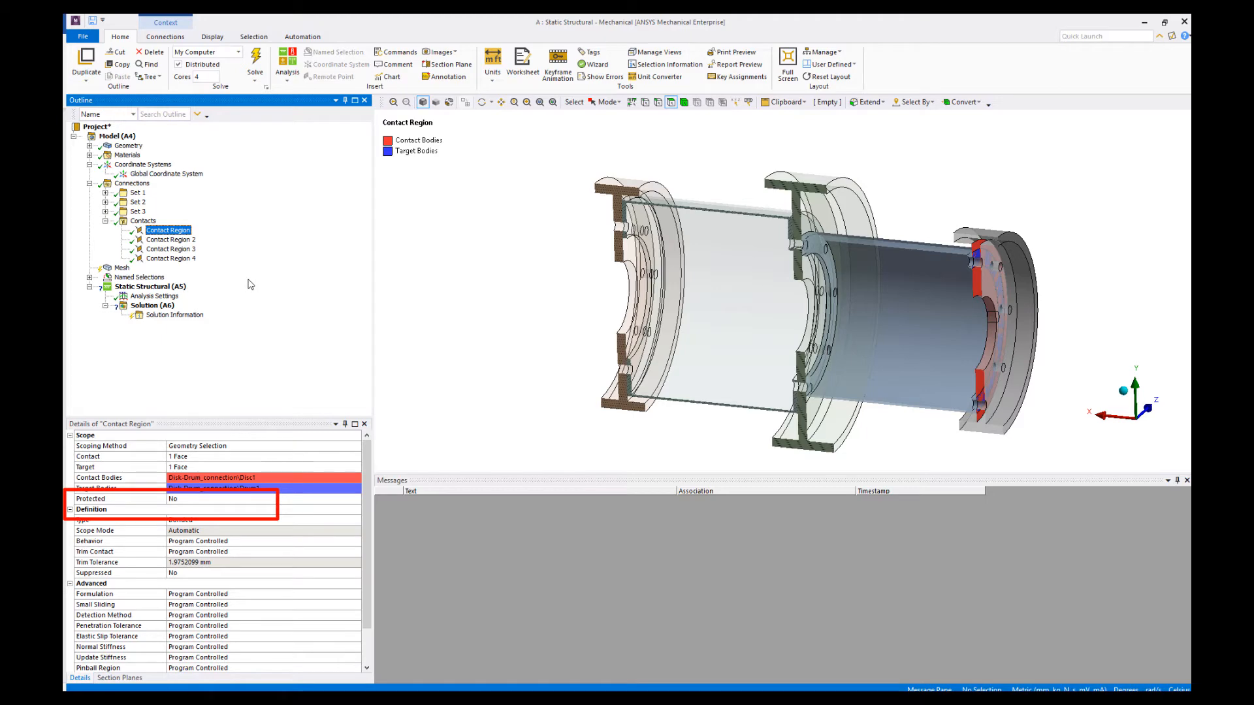
left_click(191, 241)
left_click(190, 251)
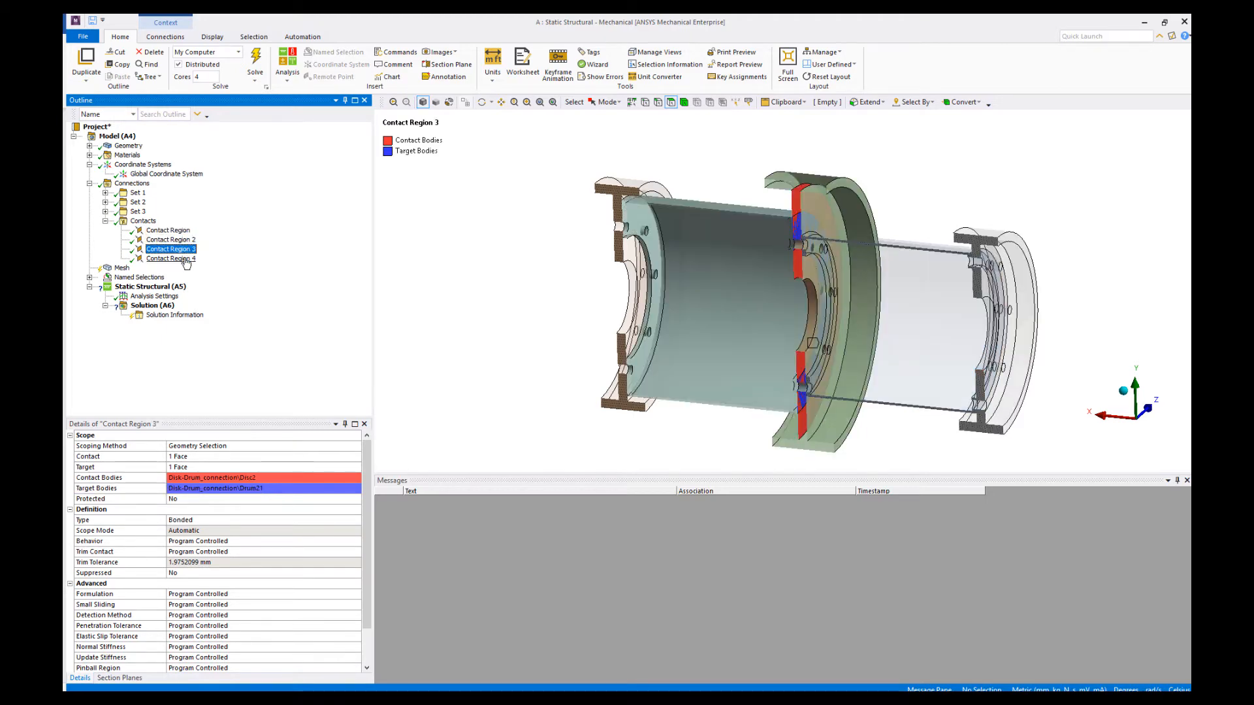
left_click(186, 262)
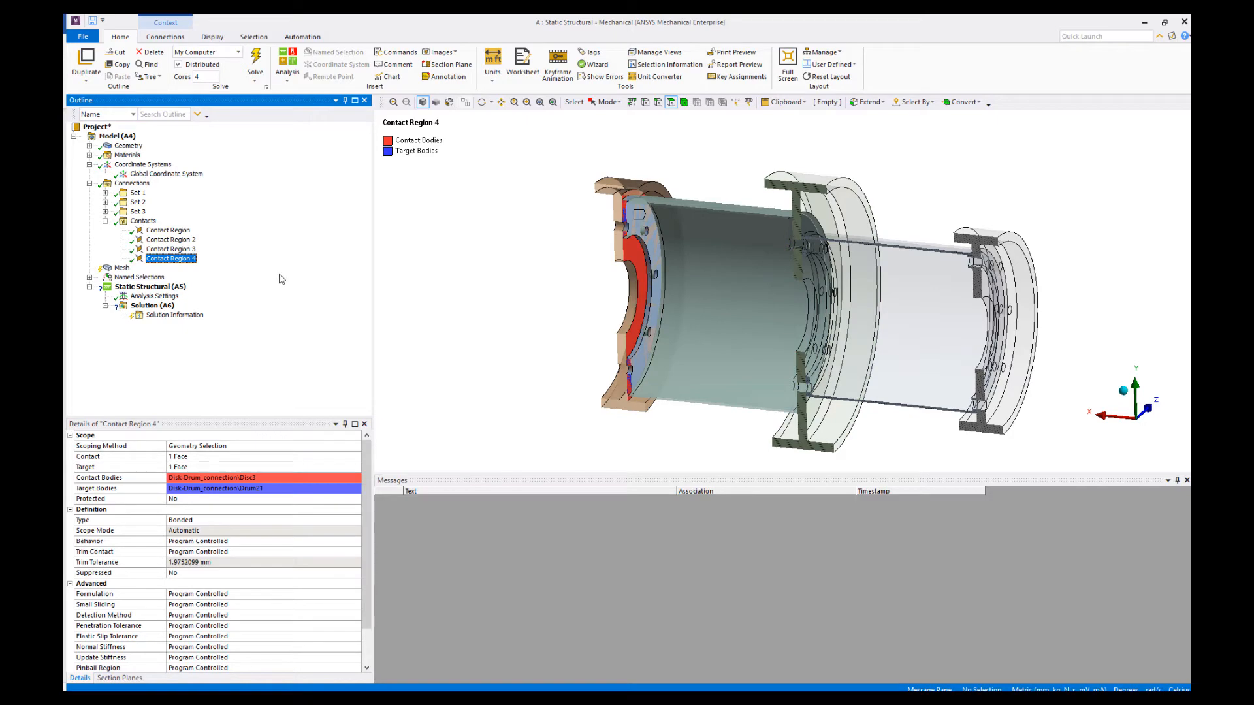
Step: Change all four contact regions to Frictional with a friction coefficient of 0.2
left_click(187, 233)
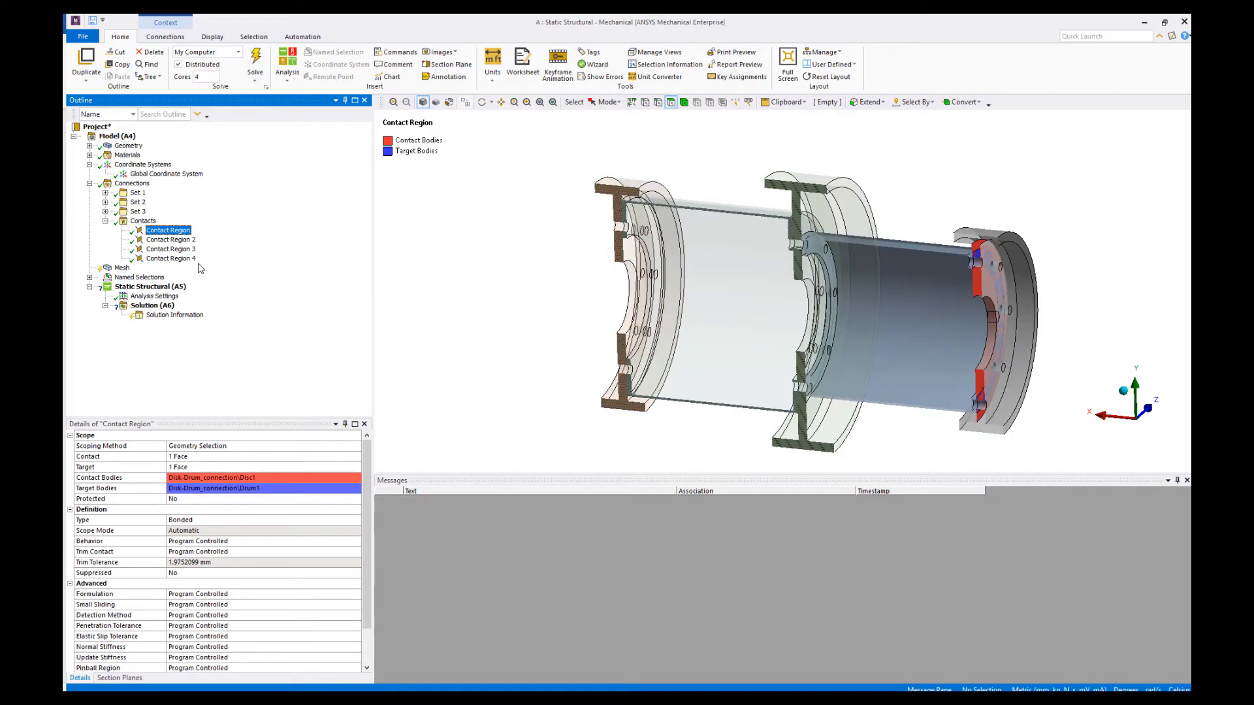
left_click(190, 260, "shift")
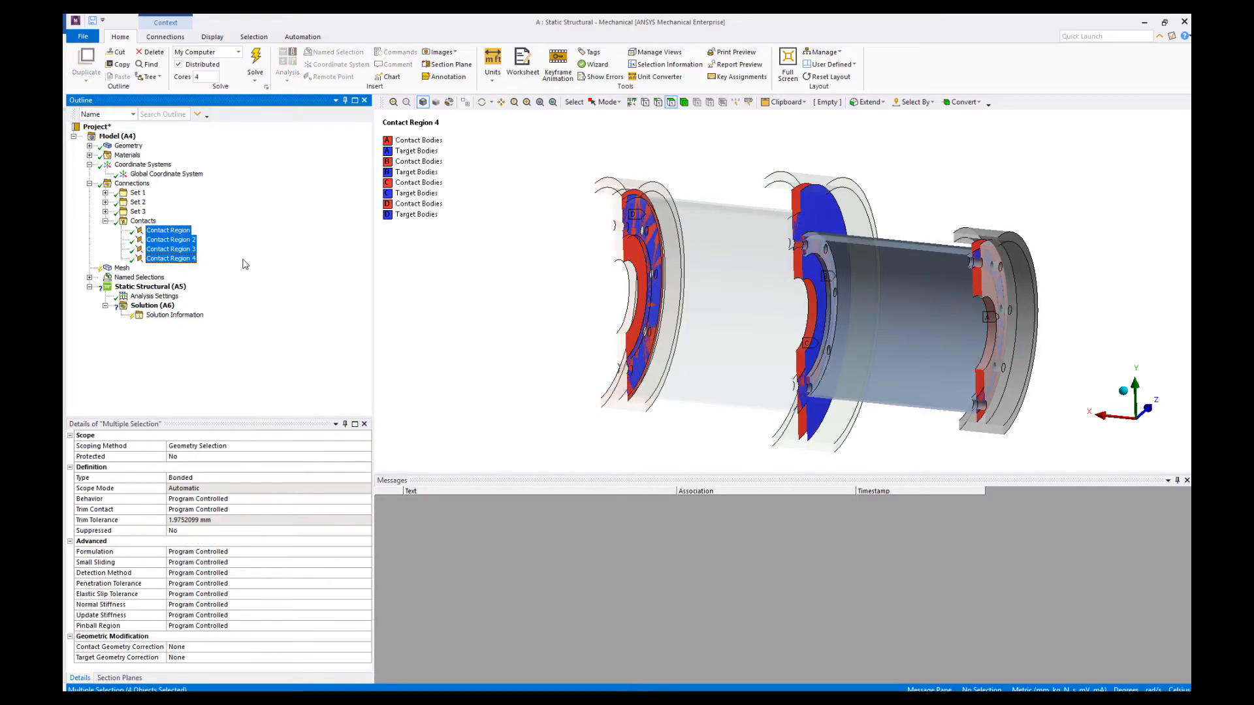
left_click(361, 478)
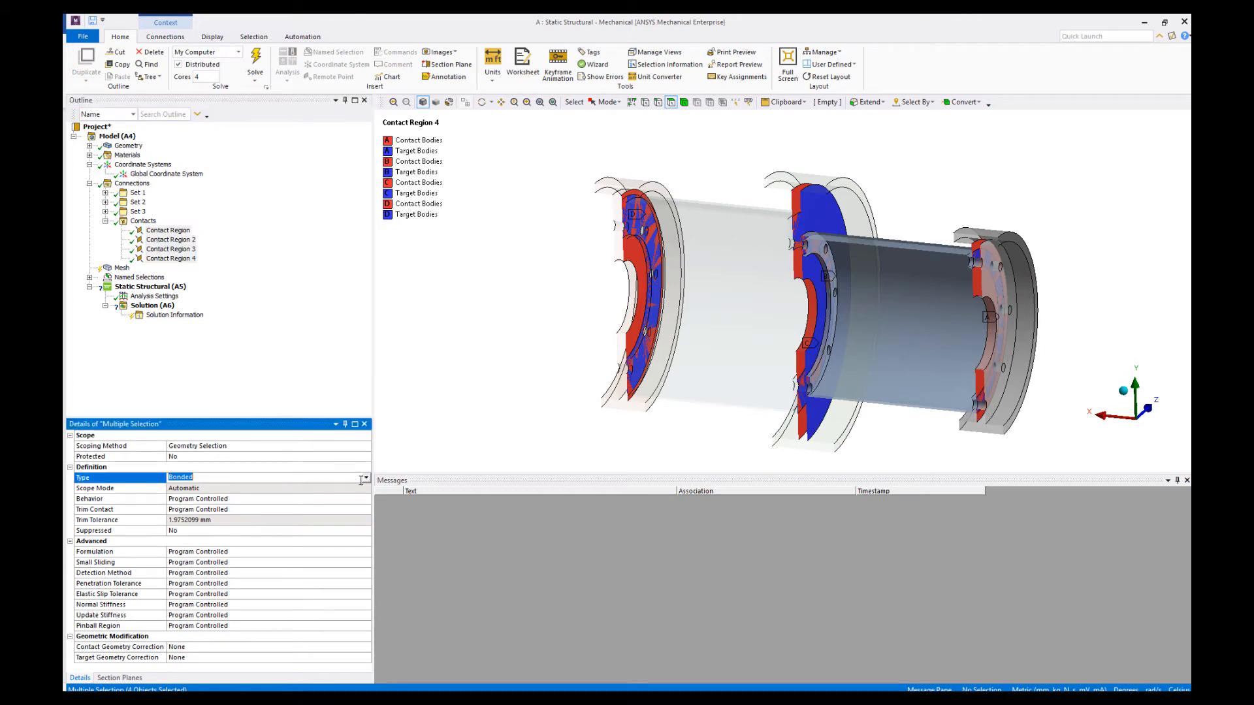
left_click(364, 478)
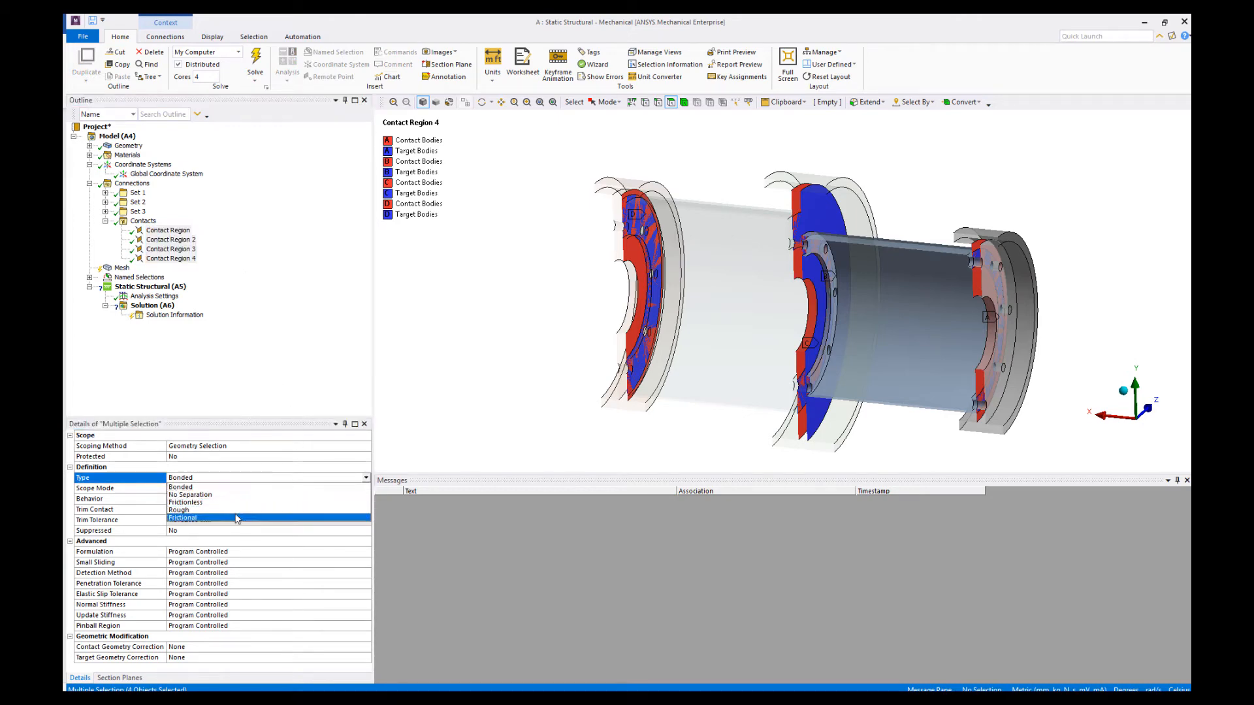
left_click(237, 518)
left_click(254, 488)
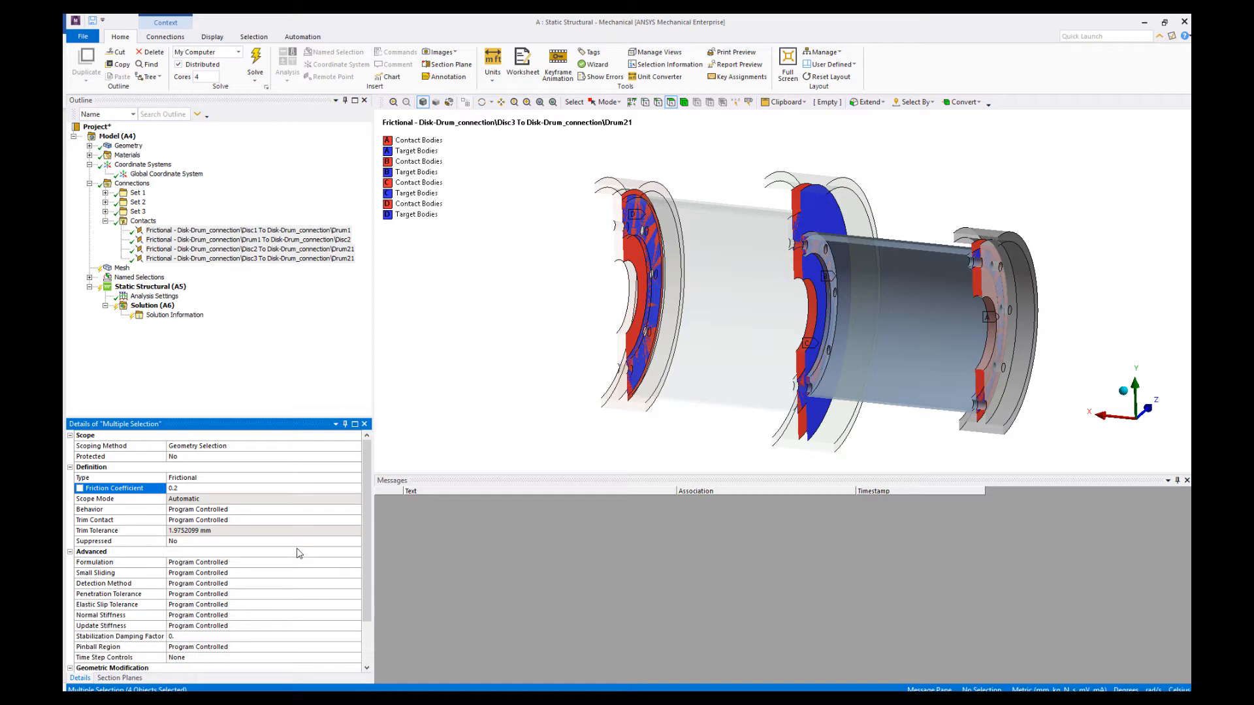
Step: Turn Small Sliding on for the four frictional contacts and collapse the Contacts group
scroll(299, 553, "down", 2)
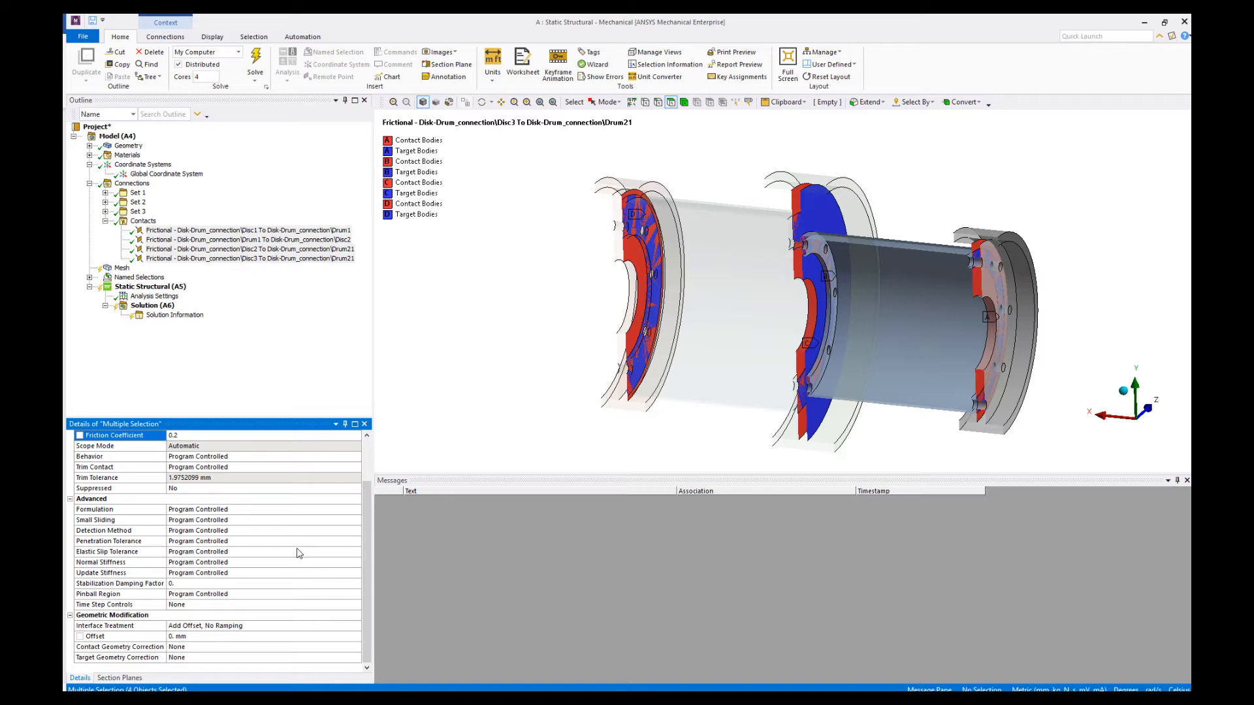
left_click(328, 522)
left_click(339, 520)
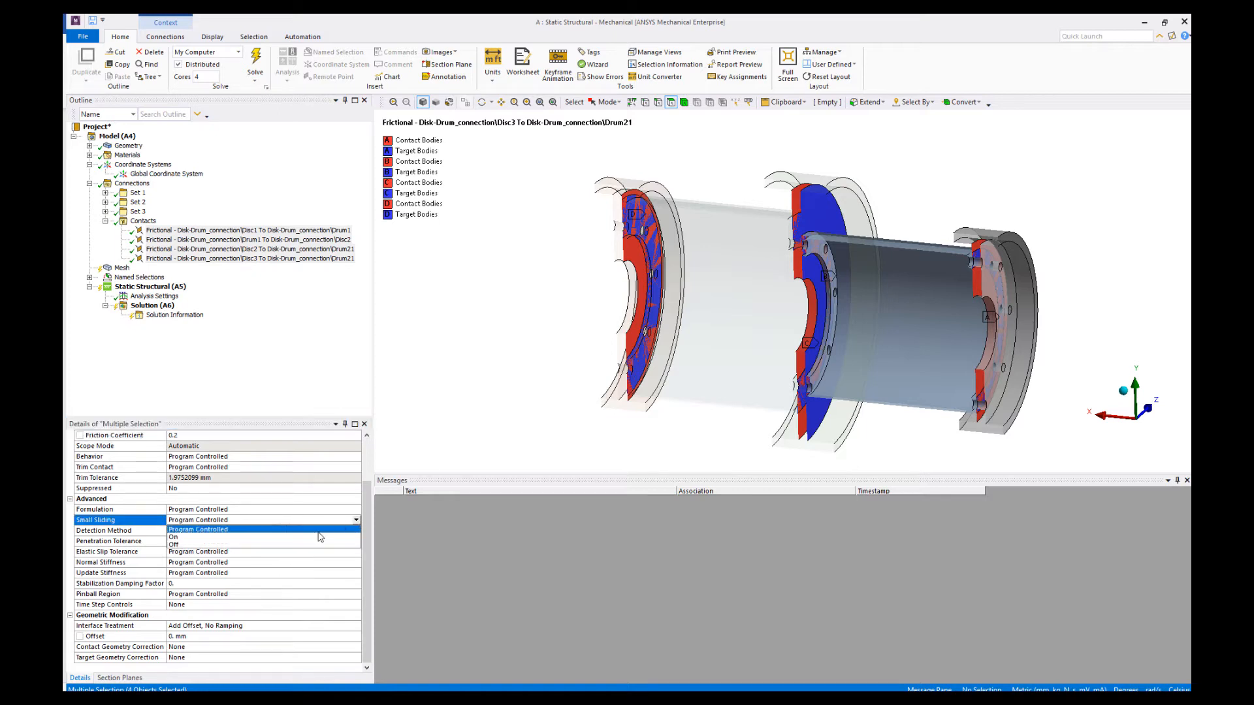
left_click(319, 537)
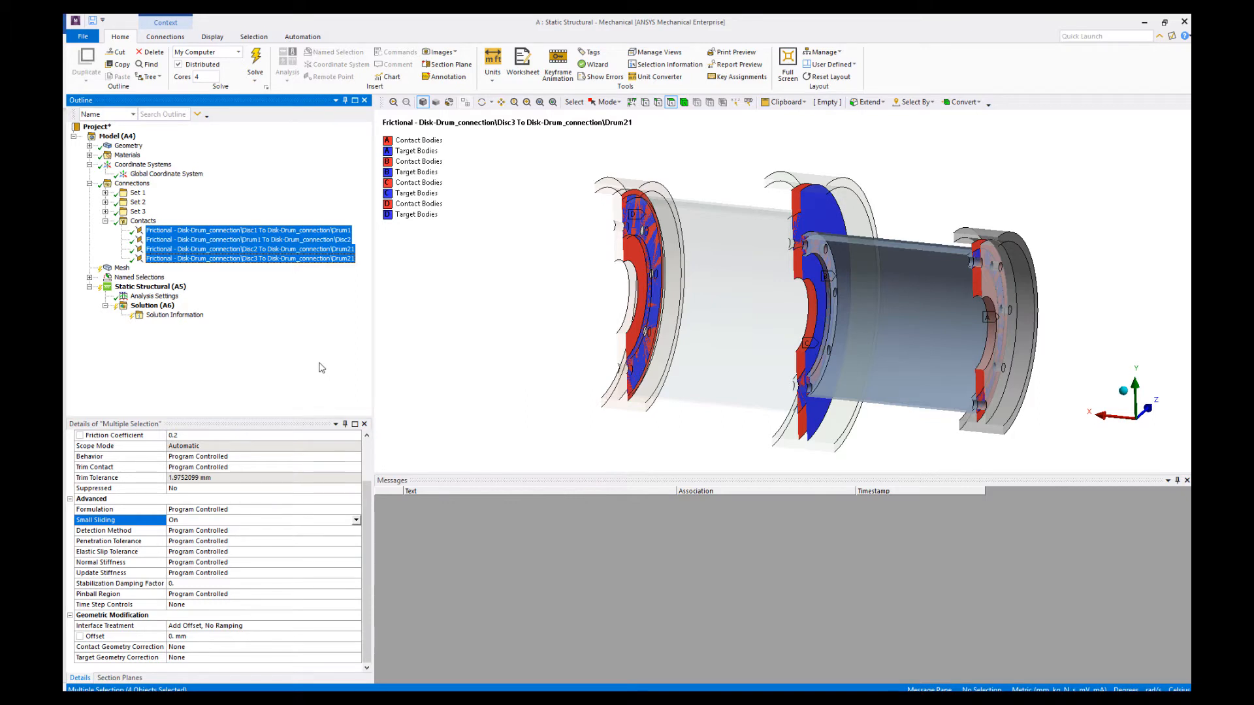
left_click(106, 221)
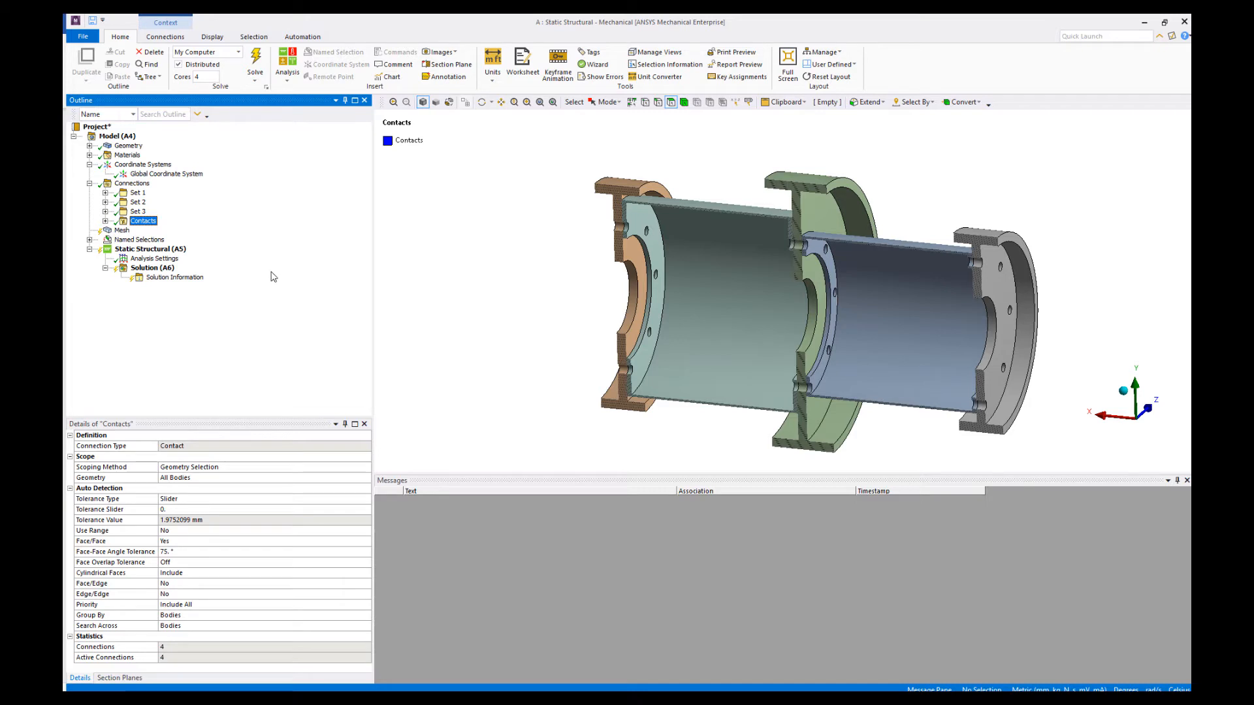
Step: Create mesh contact sizings from all four frictional contacts by transferring them onto the Mesh object
left_click(105, 220)
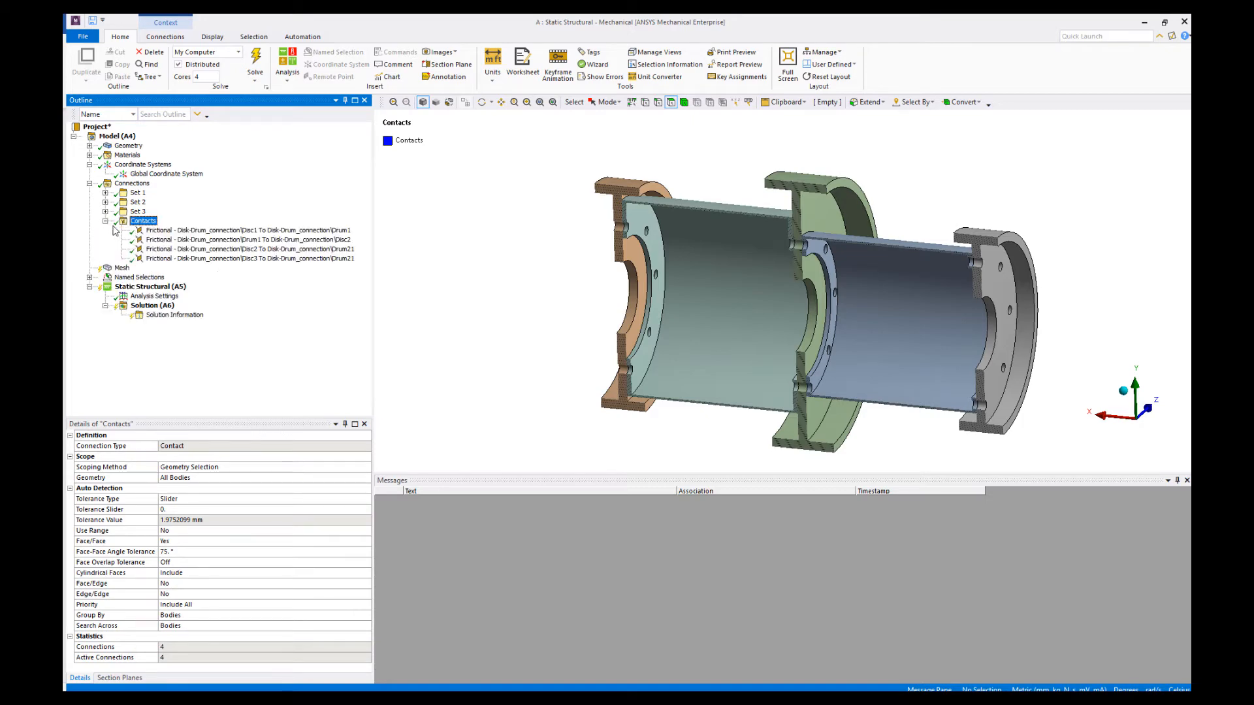
left_click(243, 230)
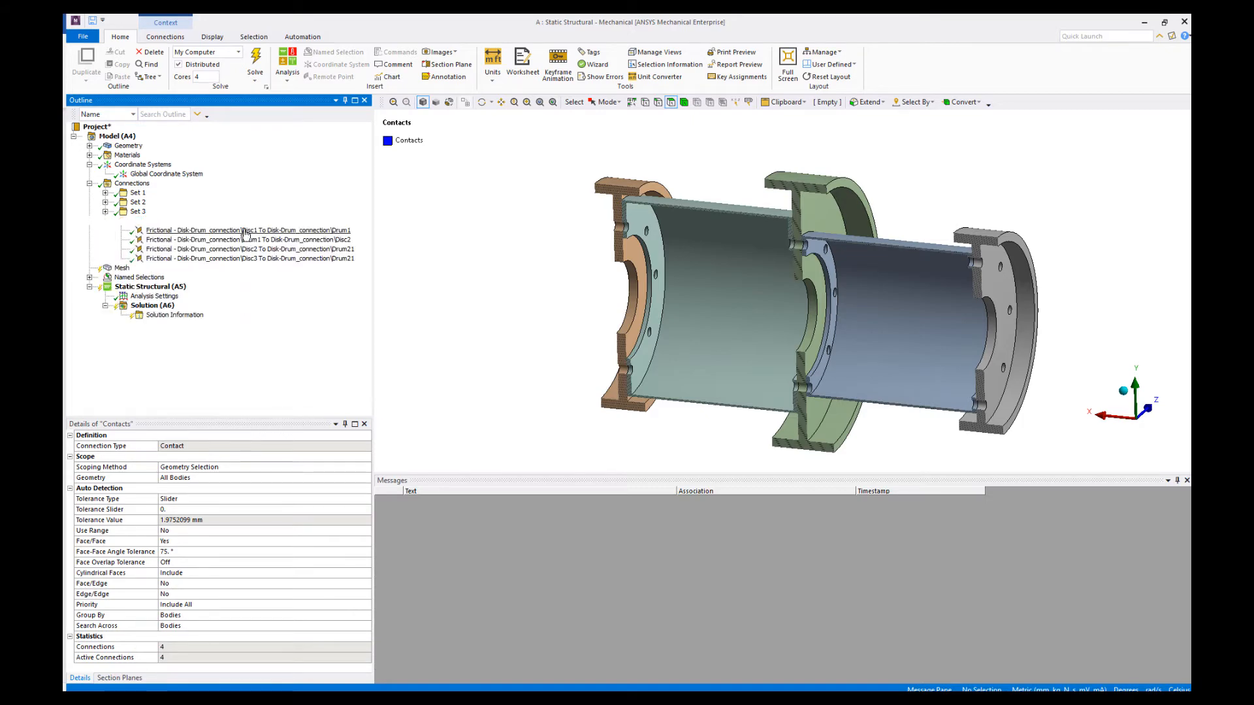
left_click(245, 258, "shift")
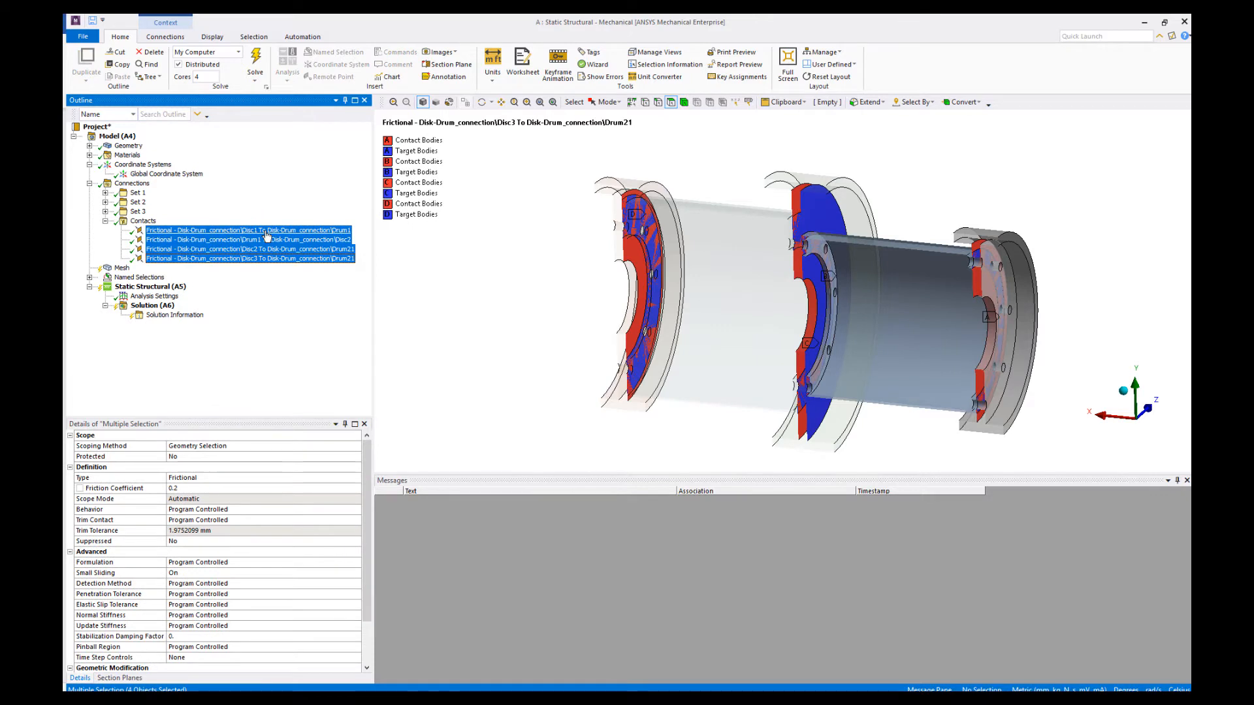
left_click_drag(265, 236, 123, 268)
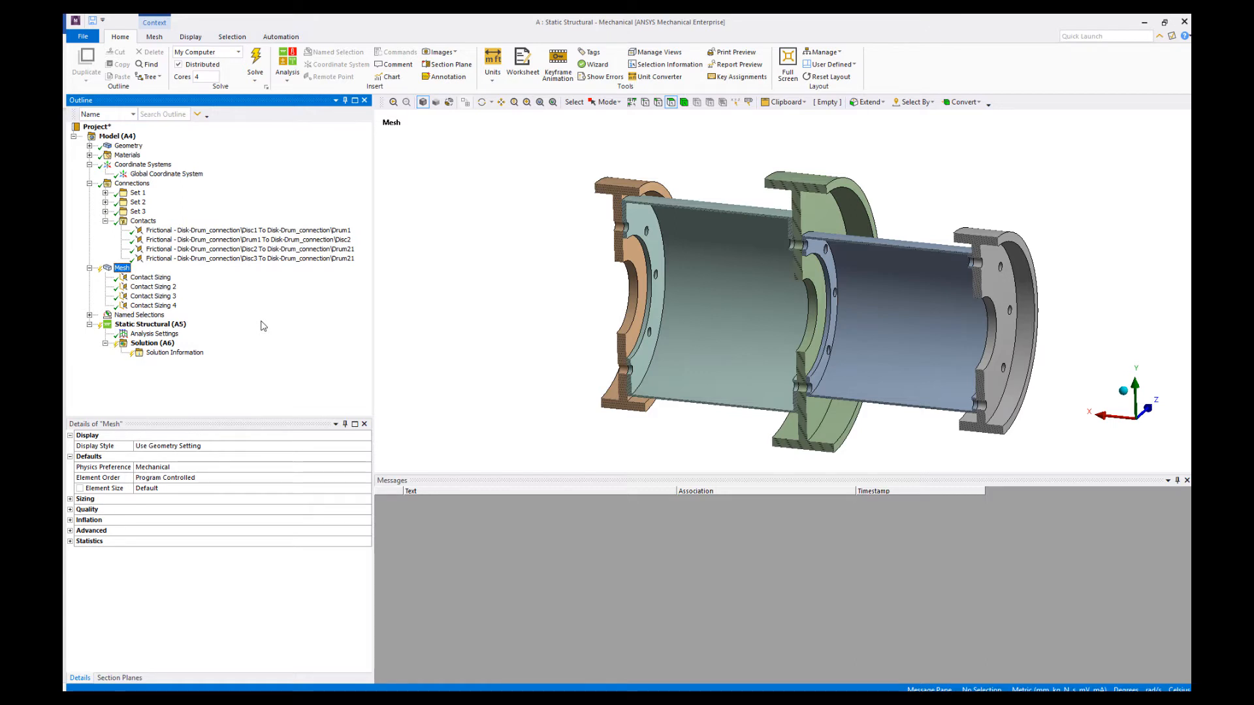
Step: Set the element size of all four contact sizings to 10 mm
left_click(150, 278)
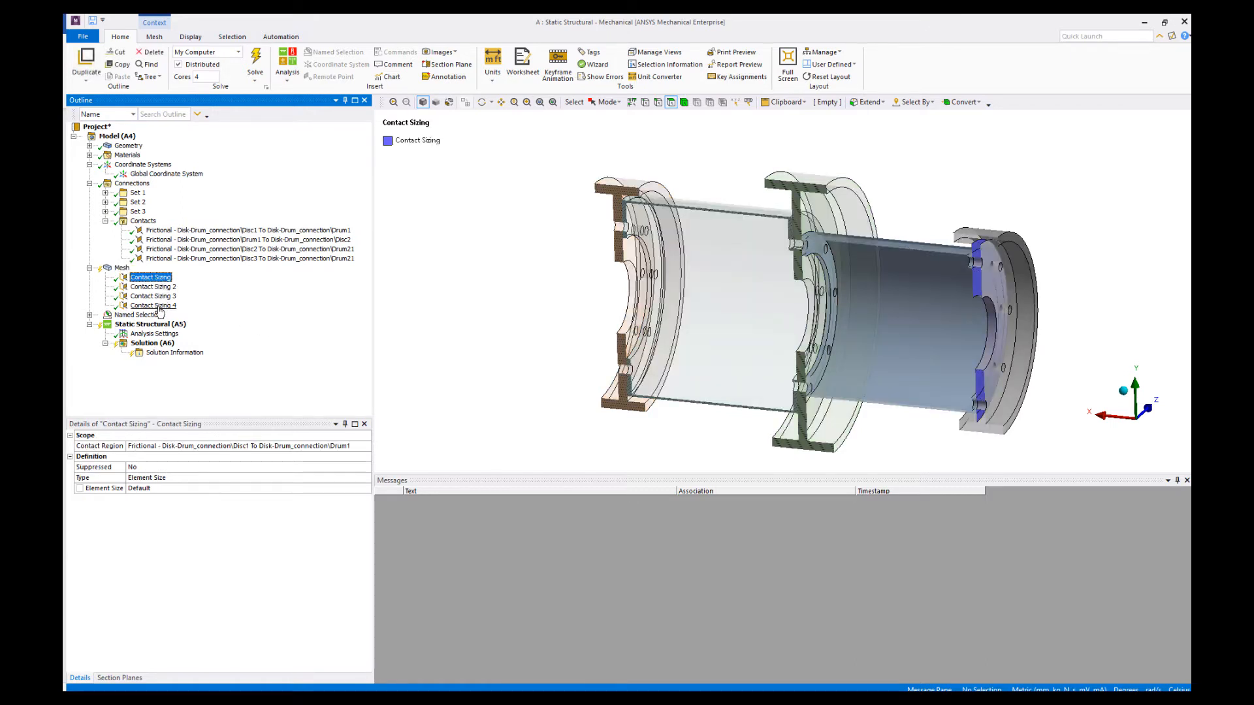
left_click(158, 306, "shift")
left_click(165, 488)
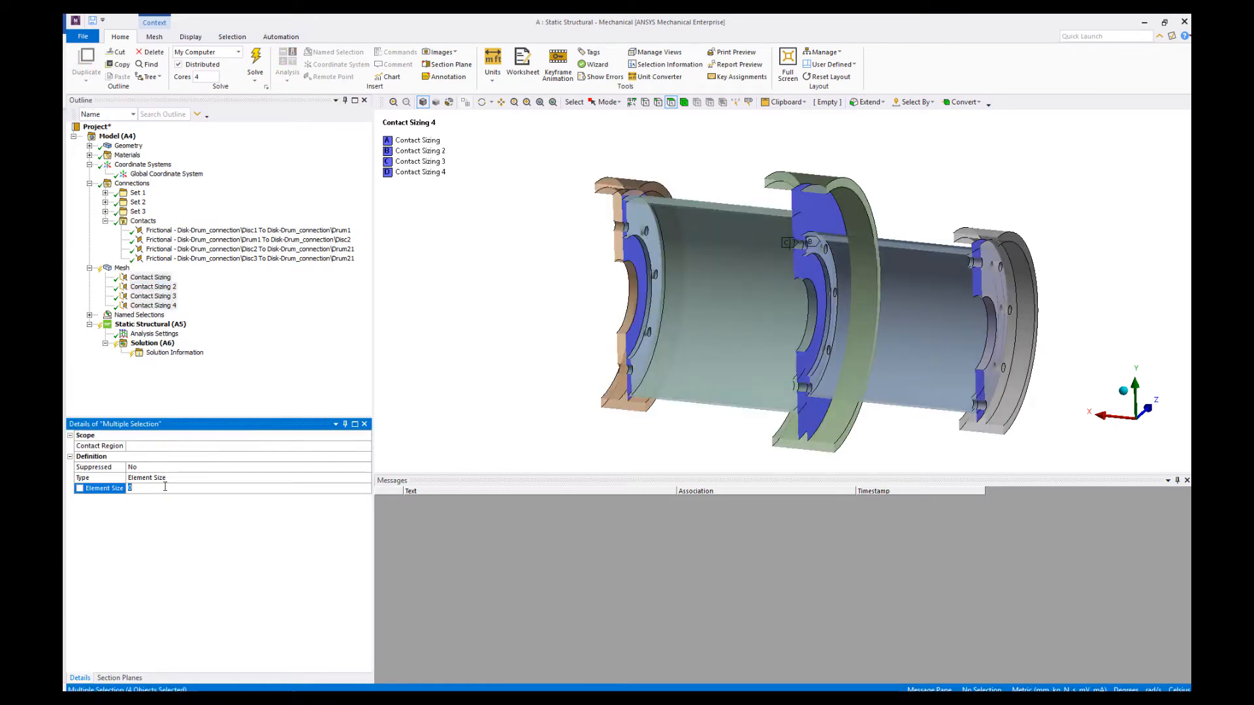
type("10")
key("Return")
left_click(279, 363)
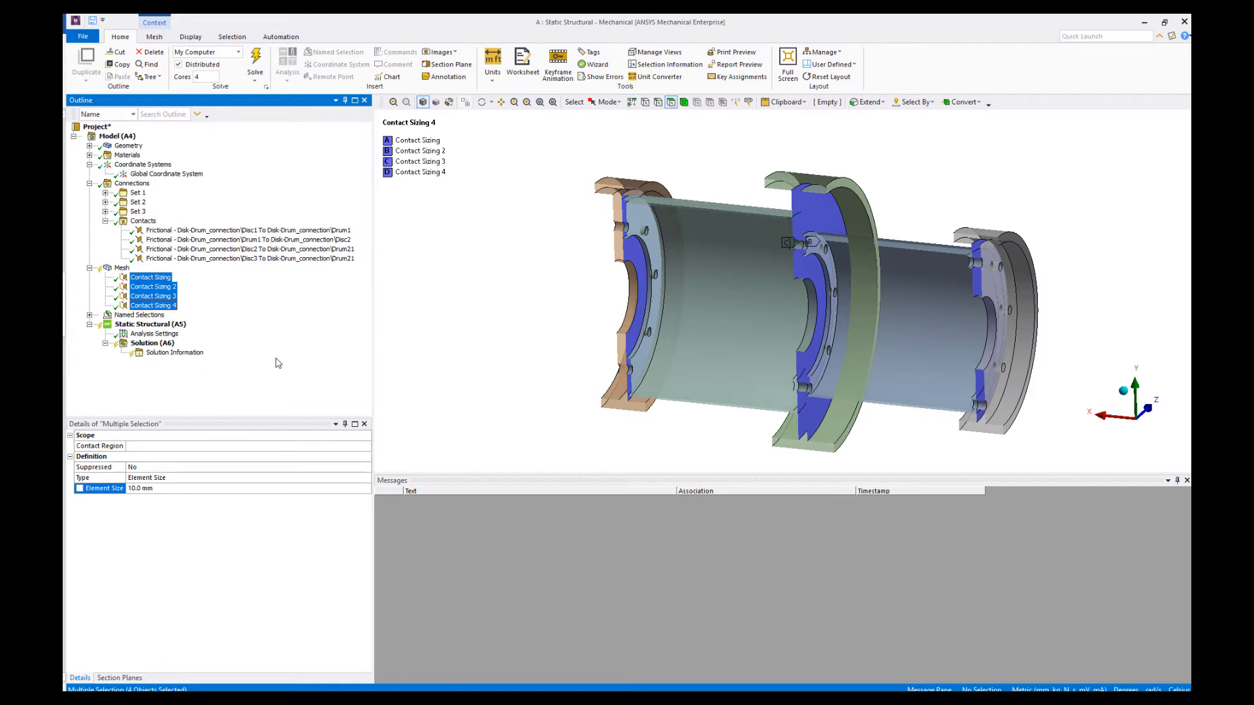
Step: Update the mesh of the whole disk-drum assembly with the contact sizings applied
left_click(121, 268)
right_click(122, 268)
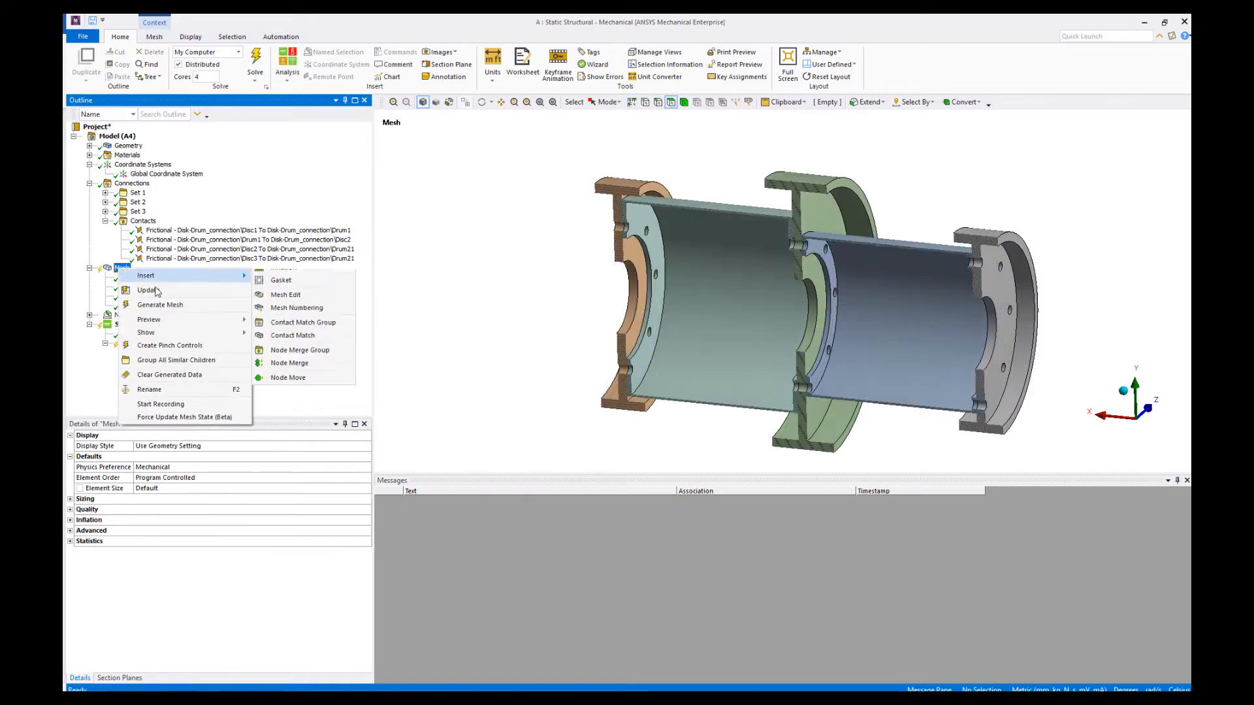
left_click(157, 291)
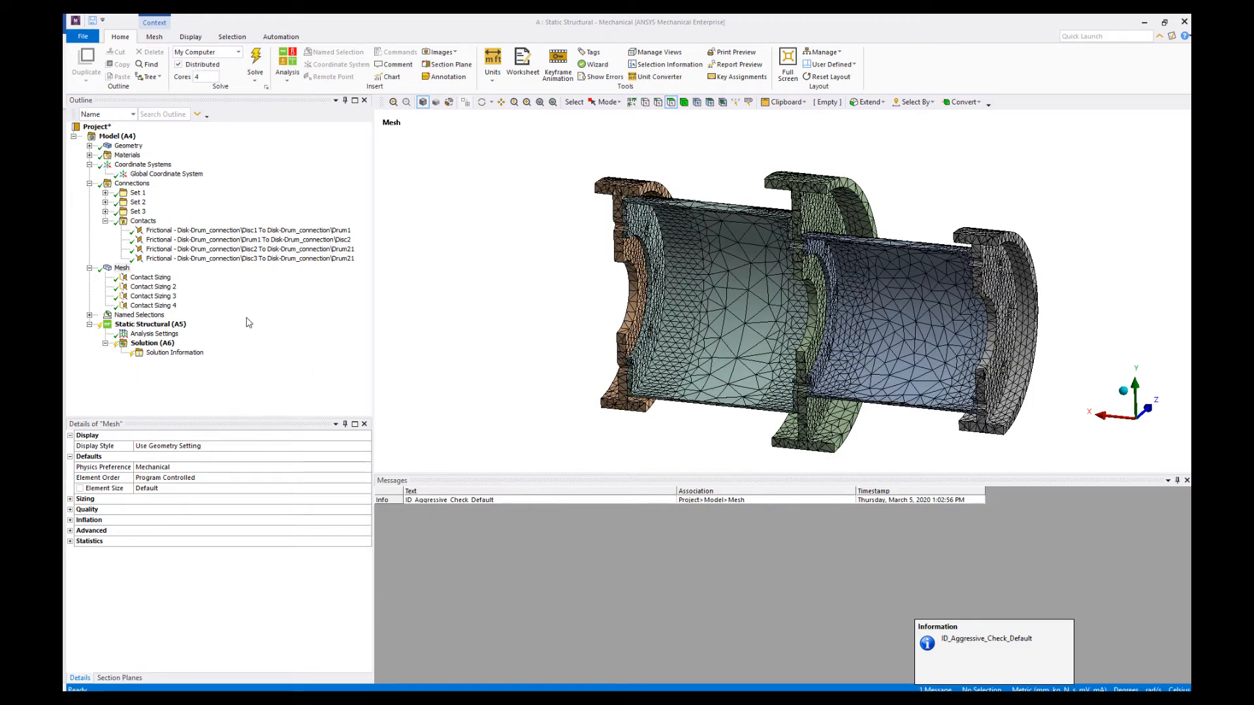
left_click(249, 322)
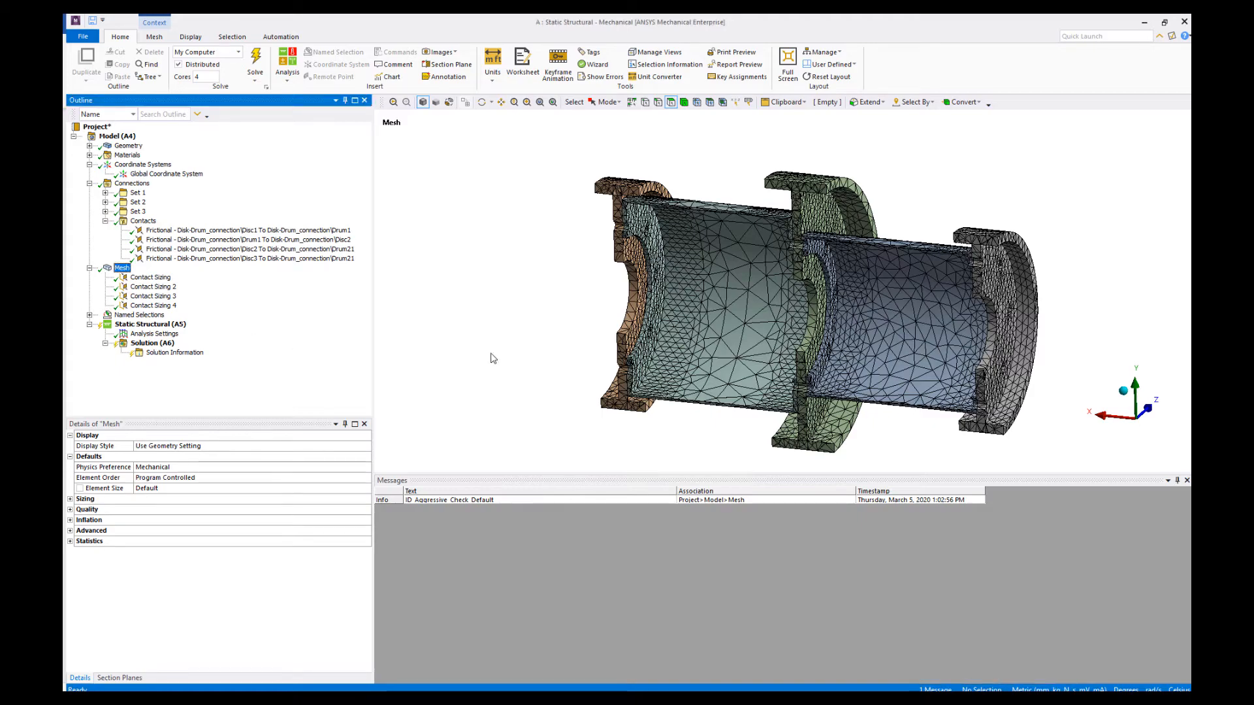
Step: Inspect the refined mesh around the disc-to-drum contact regions of the assembly
scroll(849, 379, "up", 2)
middle_click_drag(849, 229, 731, 273)
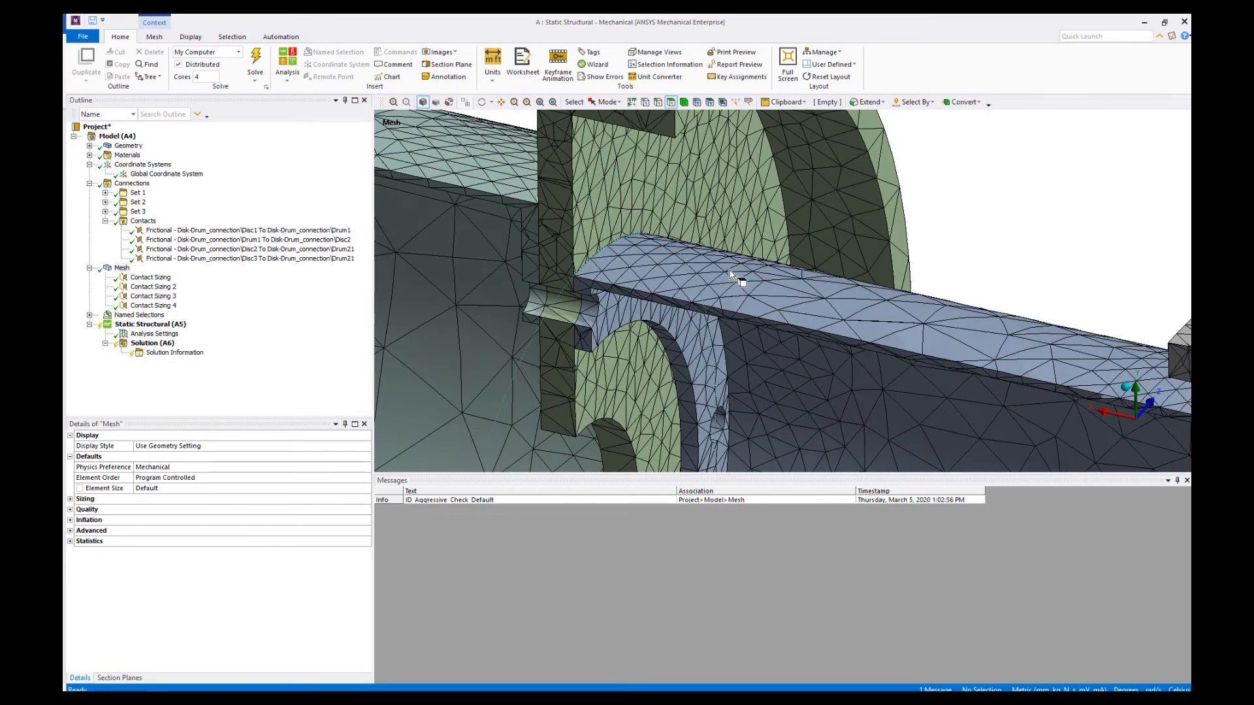
scroll(734, 281, "down", 5)
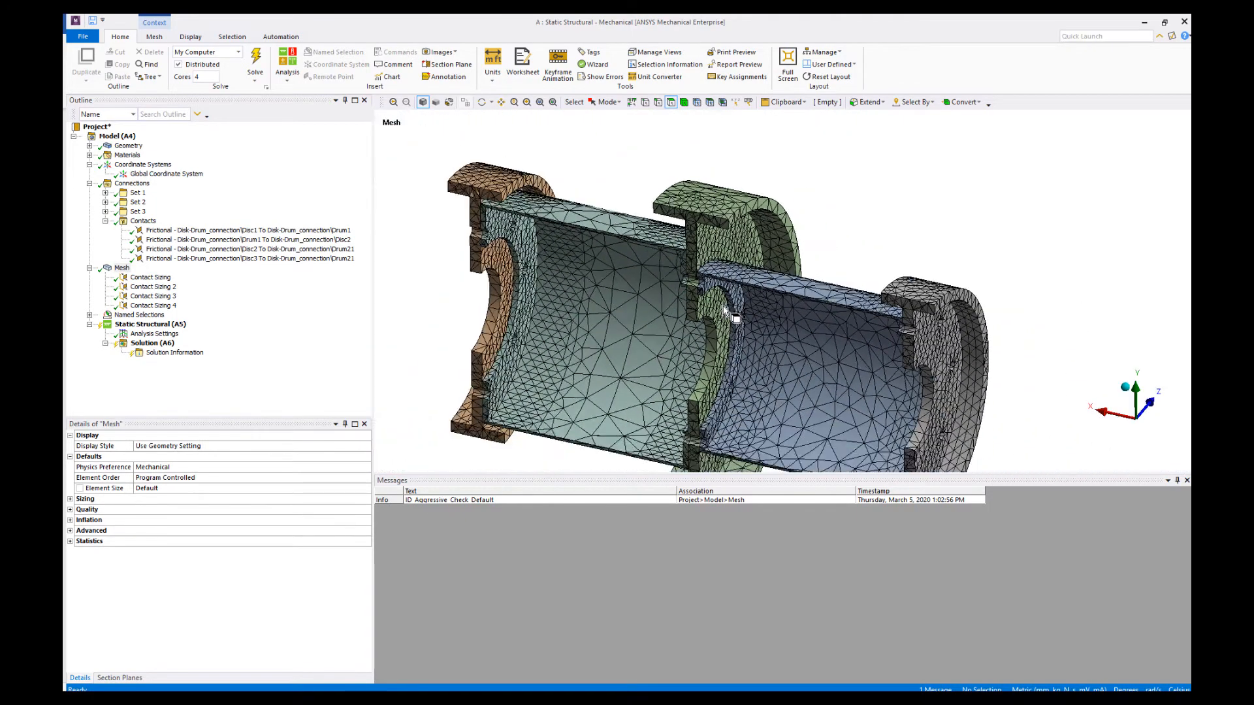
middle_click_drag(735, 358, 748, 349)
left_click(304, 347)
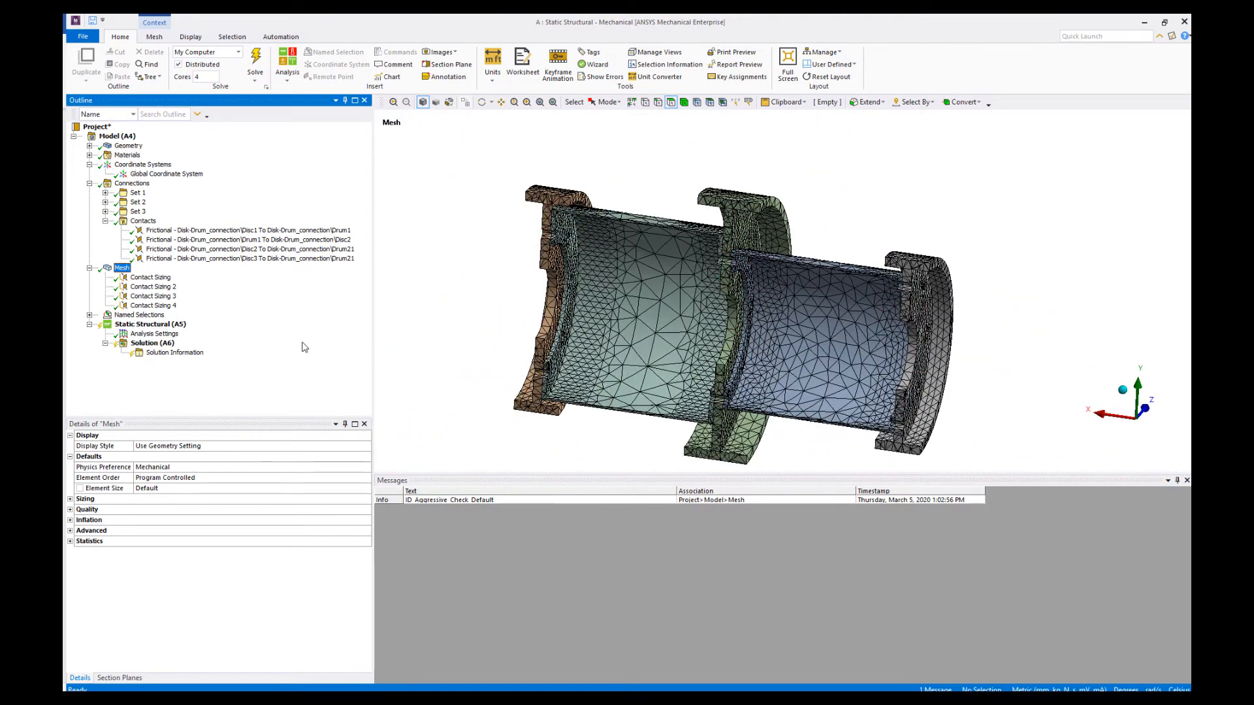
Step: Configure the analysis settings with 3 load steps and Large Deflection on
left_click(174, 335)
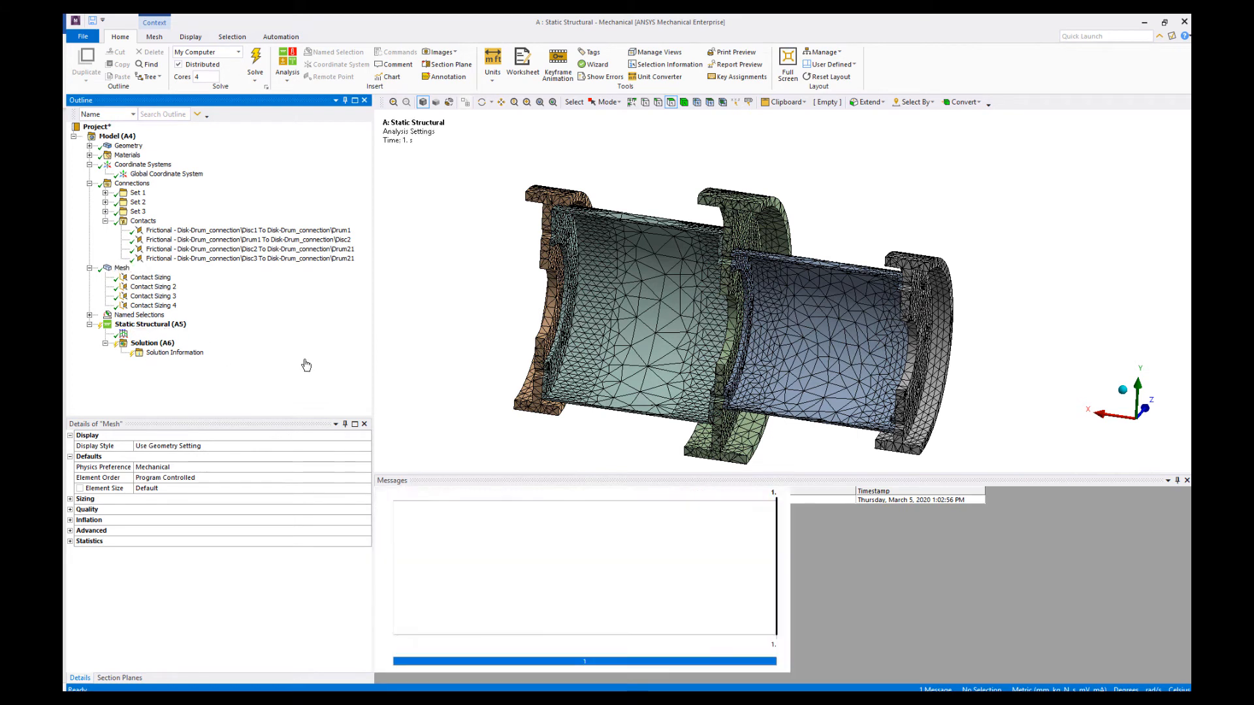
left_click(195, 446)
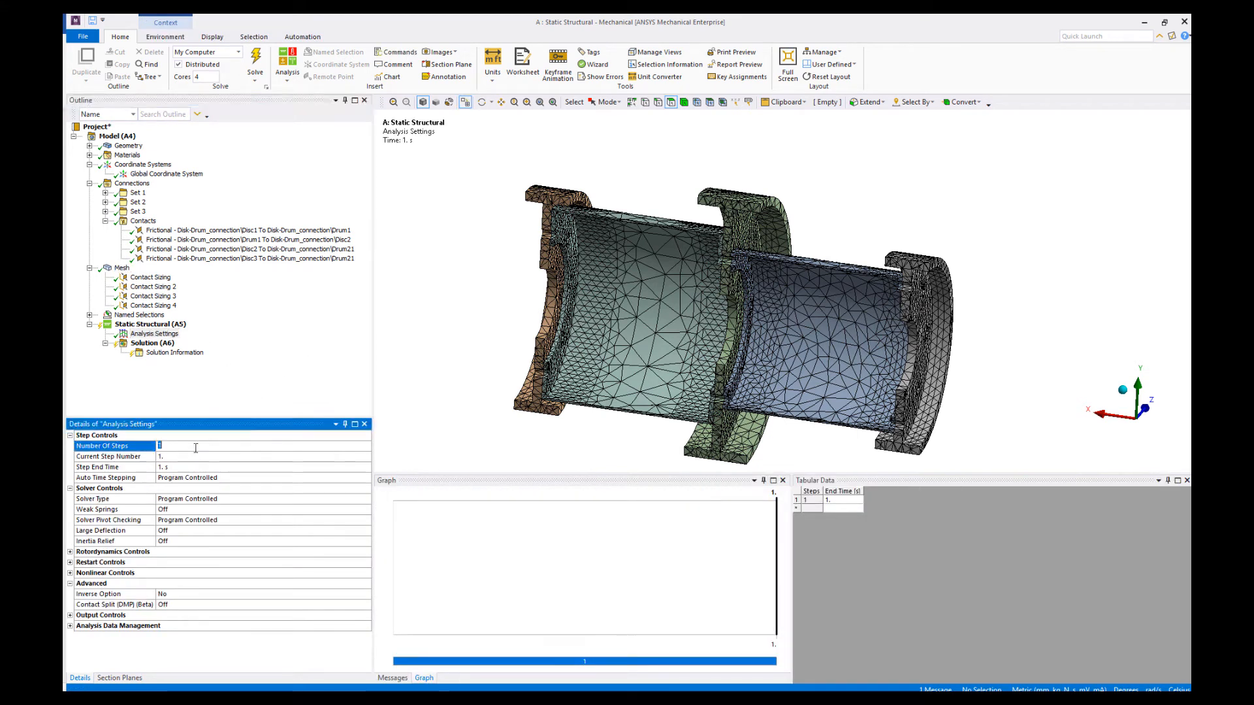
key("Return")
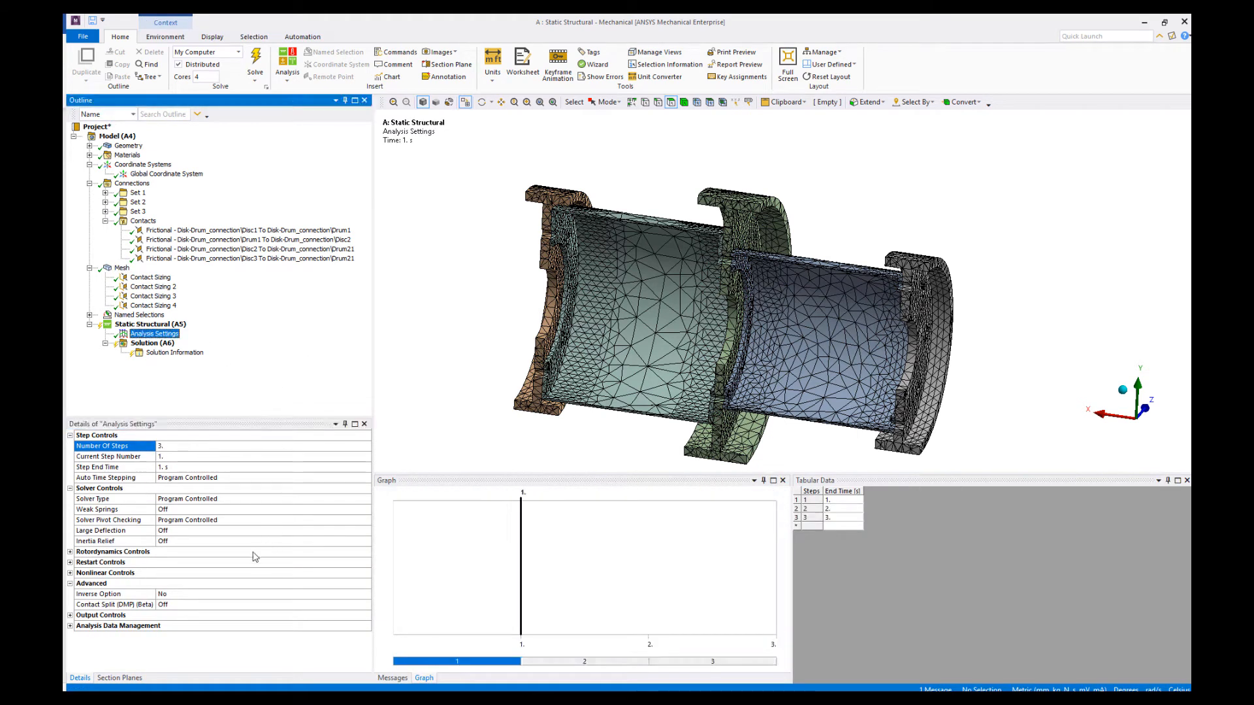
left_click(360, 530)
left_click(366, 530)
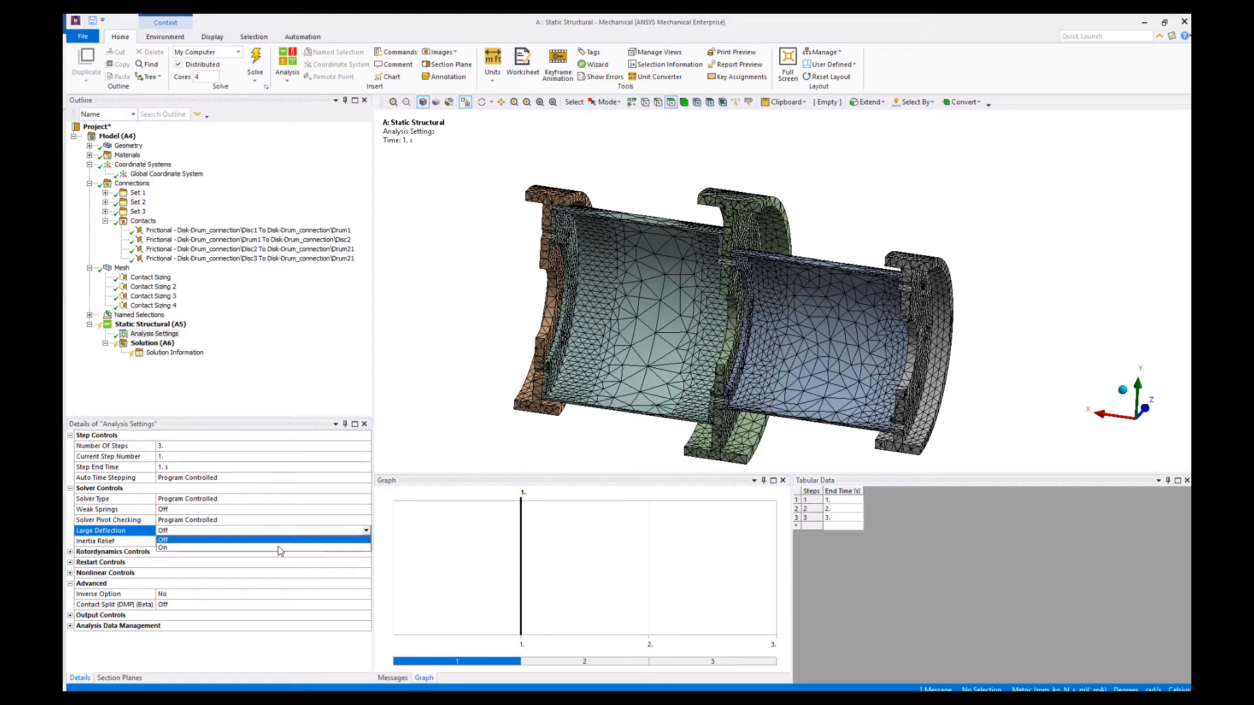
left_click(282, 551)
left_click(312, 378)
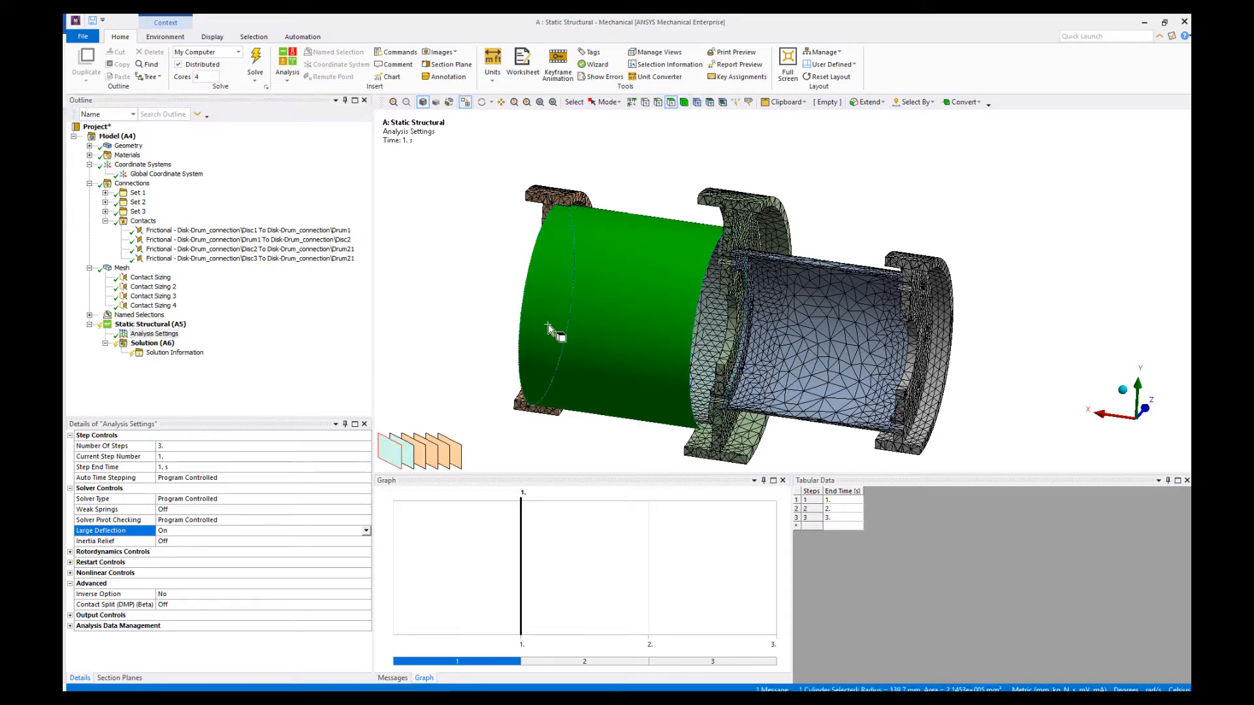
Step: Apply a fixed support to the inner cylindrical bore faces of the two outer discs
middle_click_drag(502, 356, 587, 359)
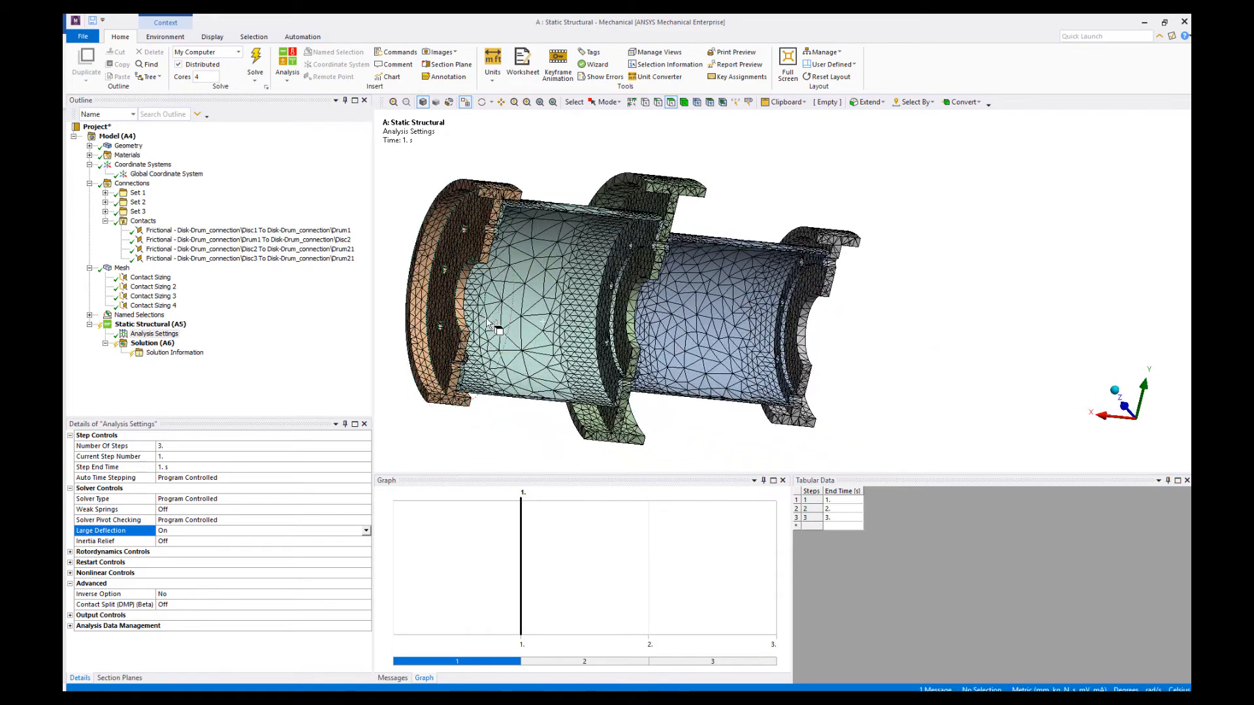
left_click(463, 318)
middle_click_drag(874, 353, 775, 358)
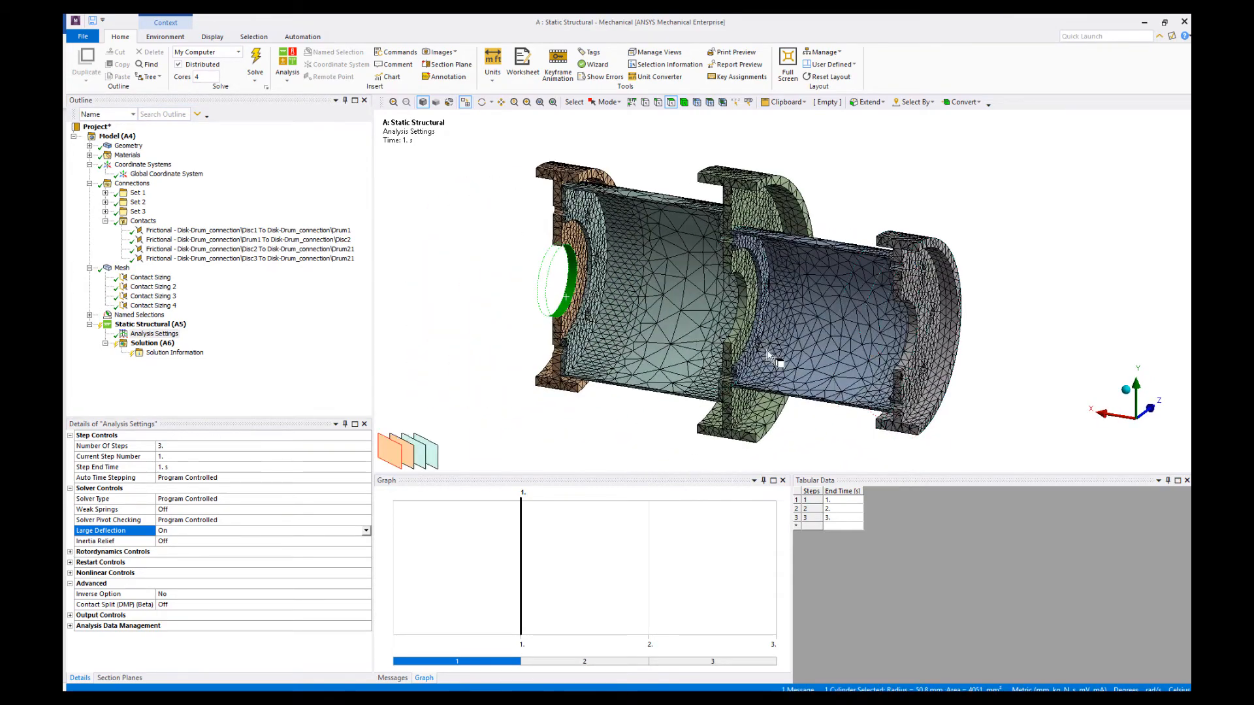
left_click(912, 347, "ctrl")
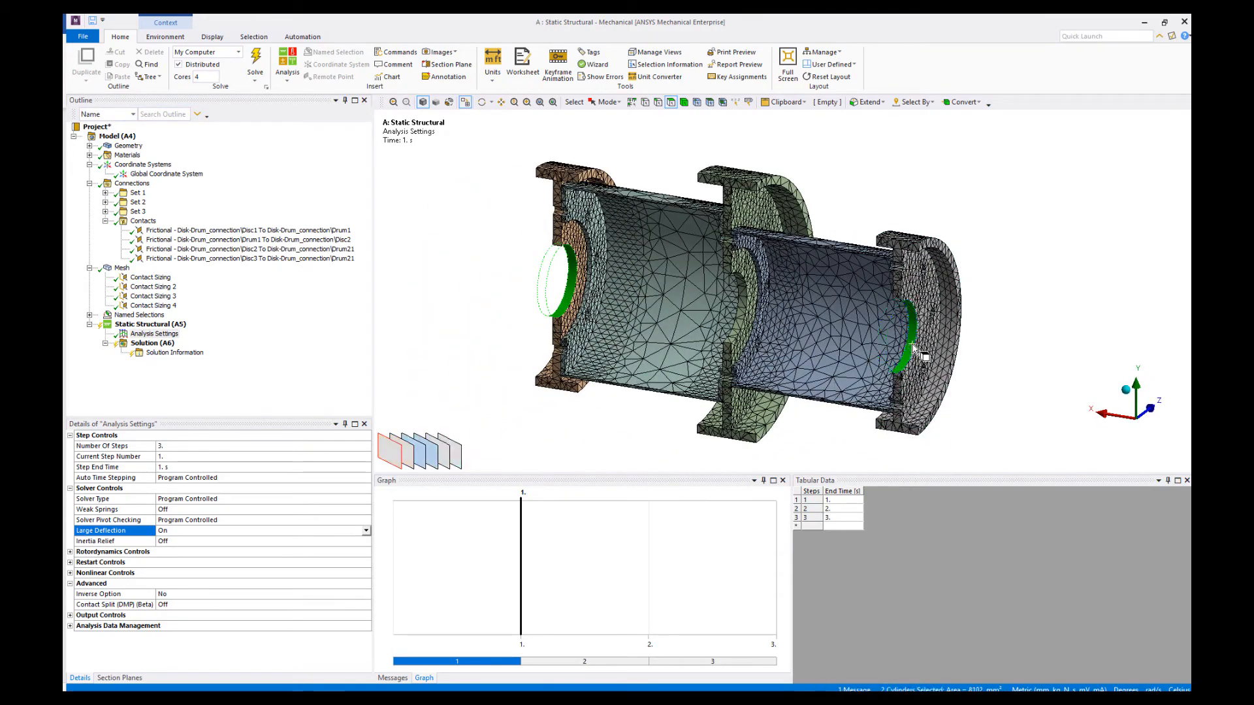
right_click(911, 345)
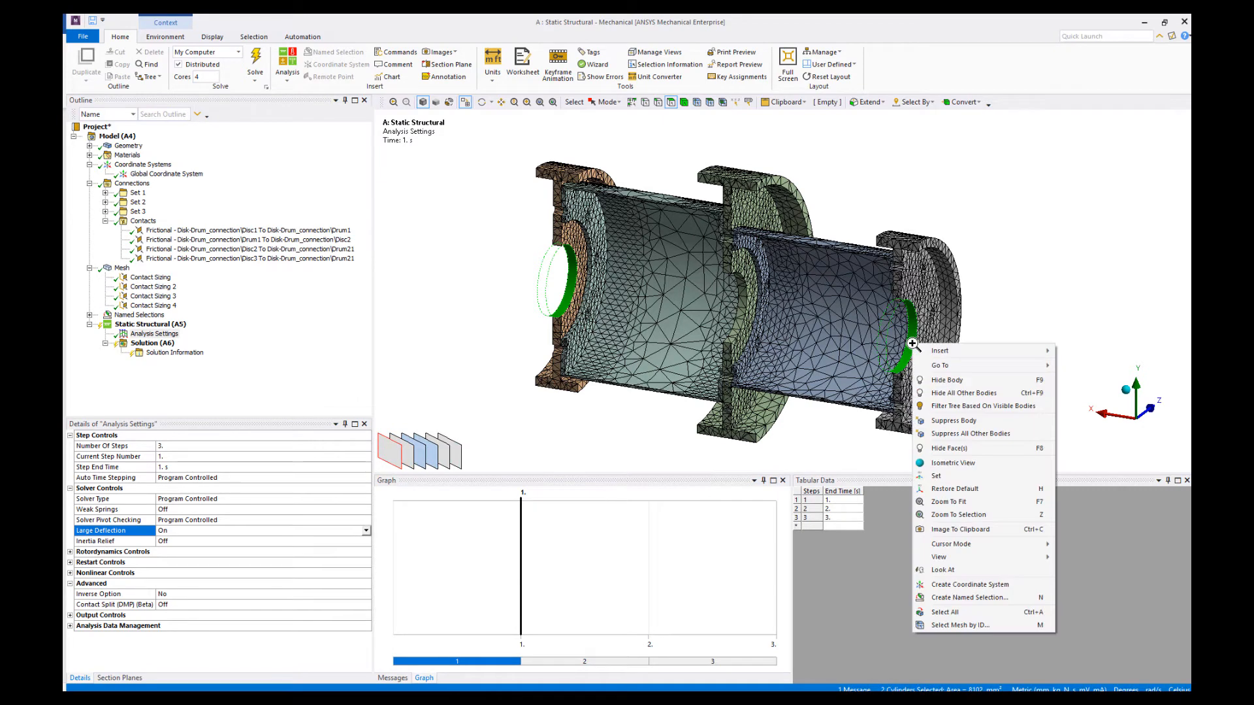
mouse_move(935, 353)
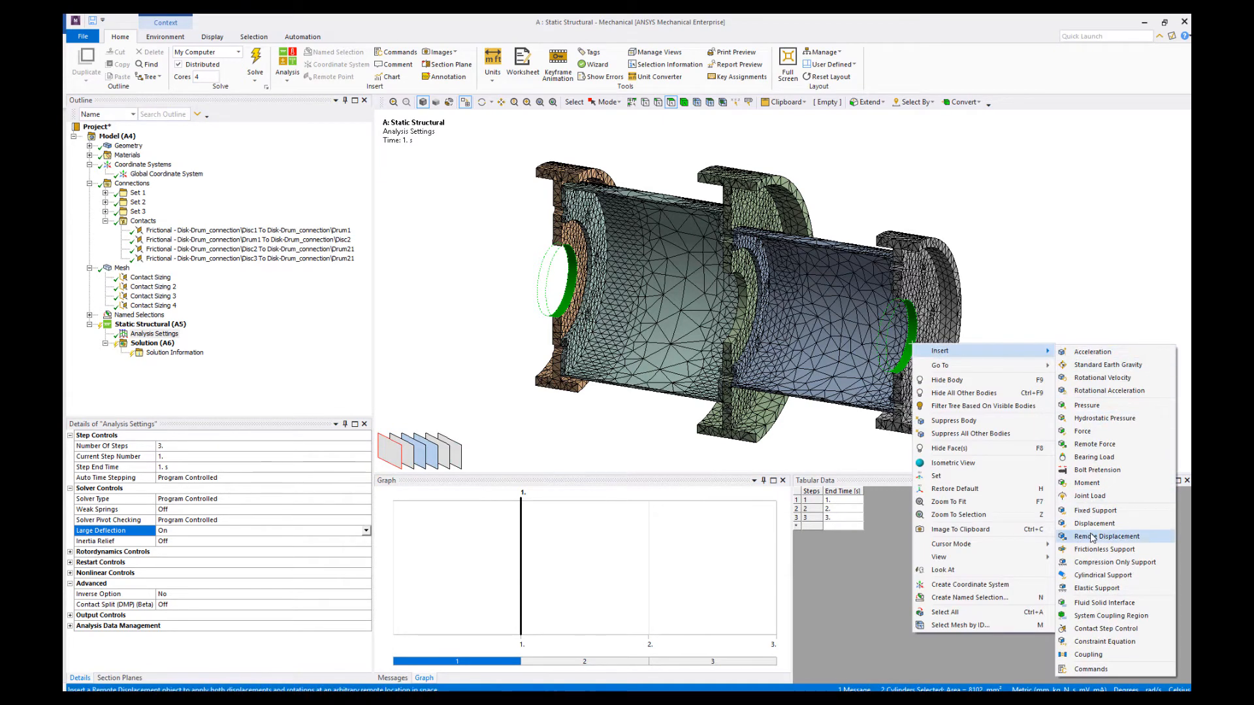
left_click(1095, 510)
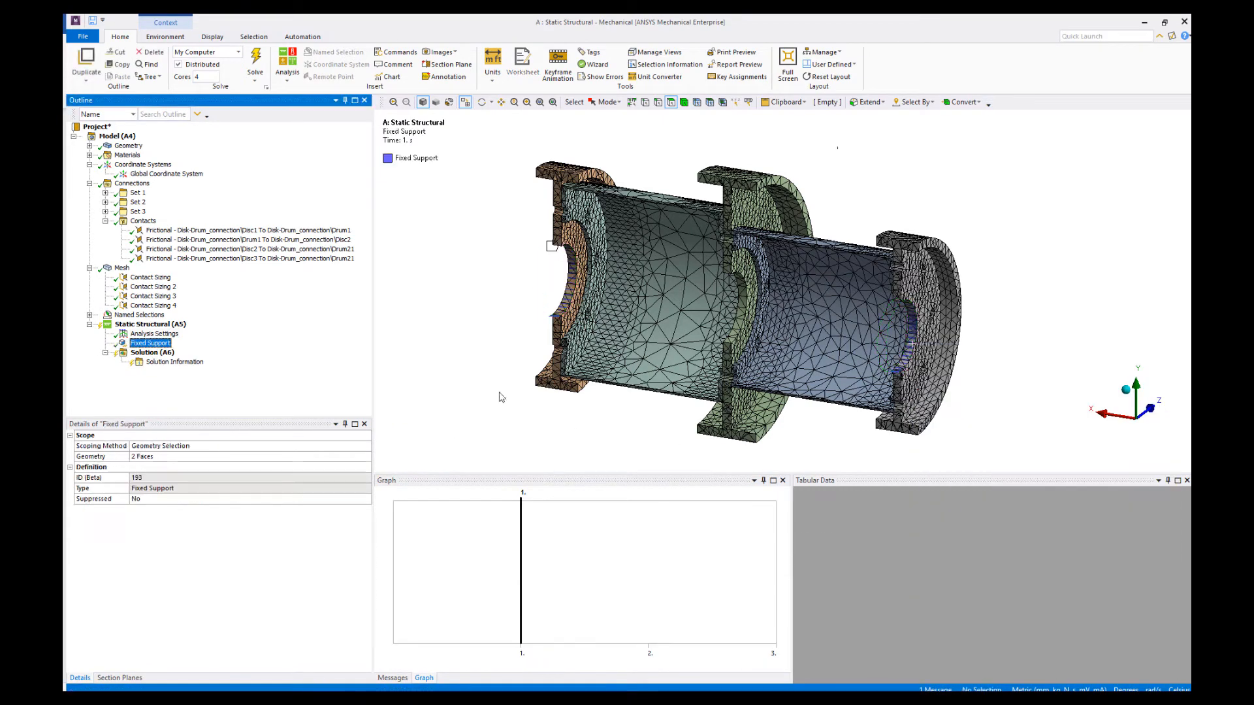
left_click(456, 369)
left_click(456, 369)
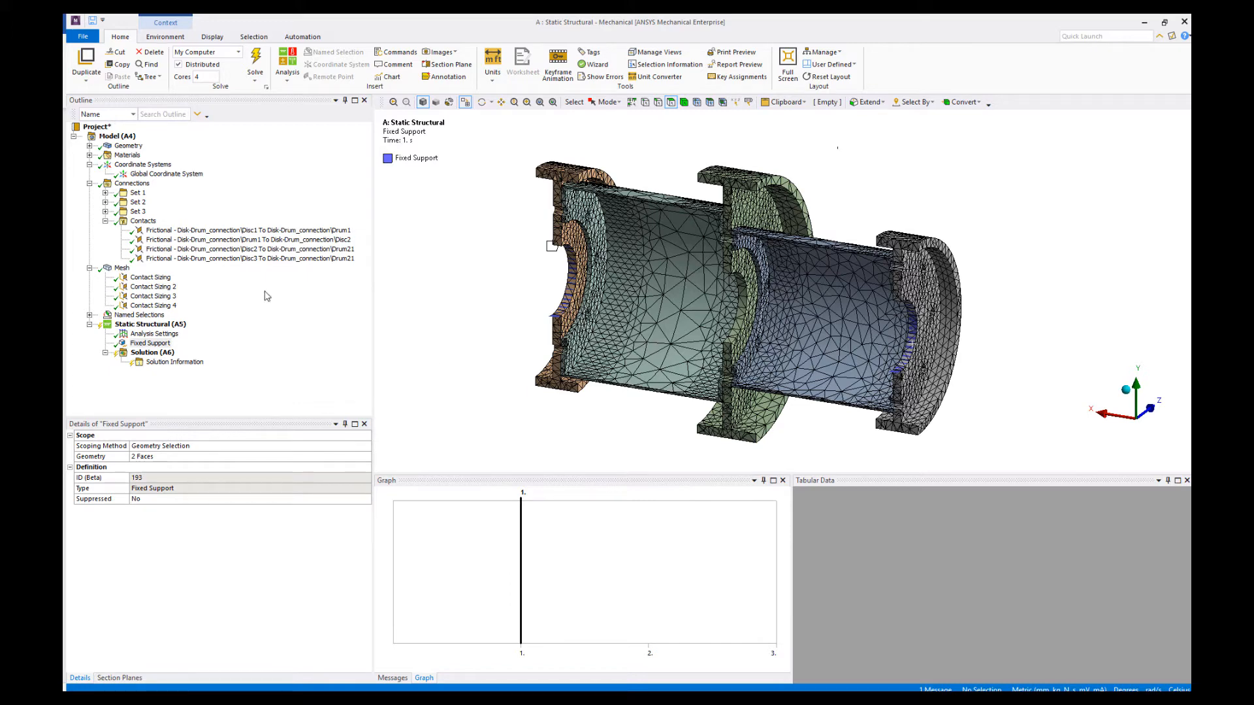
Step: Create bolt pretensions from all eight Set 1 beam connections by transferring them onto the Static Structural object
left_click(105, 221)
left_click(106, 193)
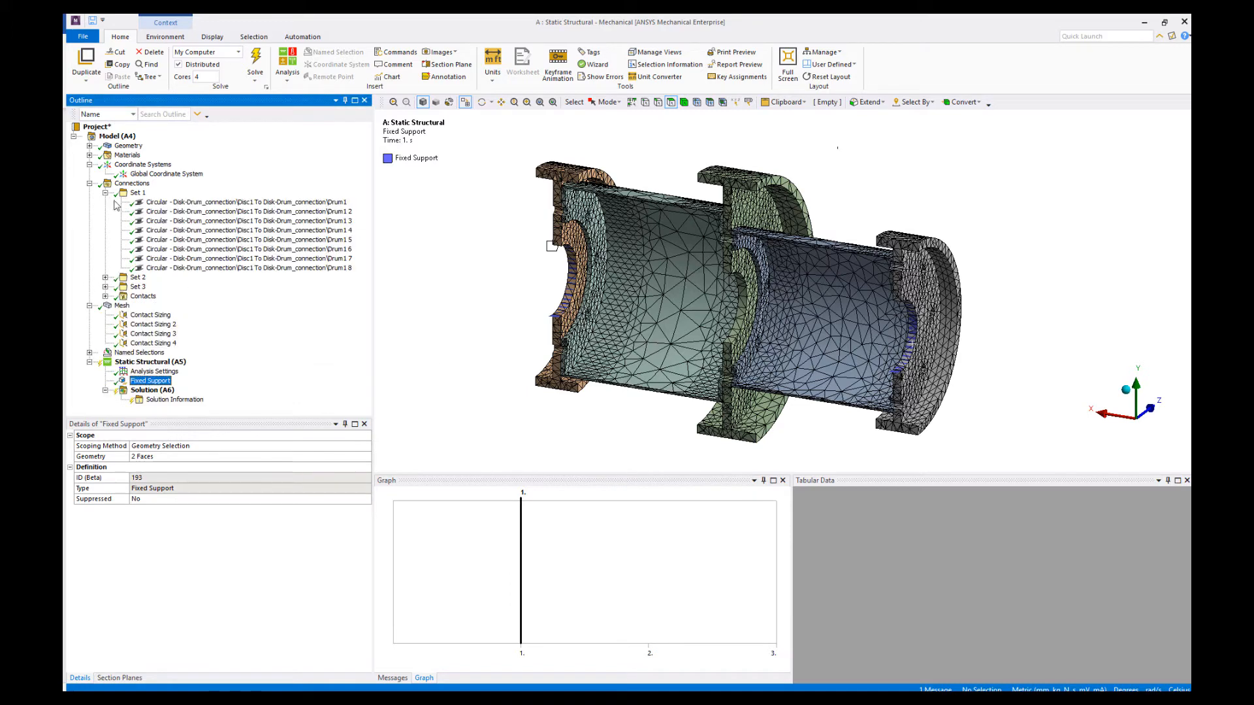
left_click(229, 203)
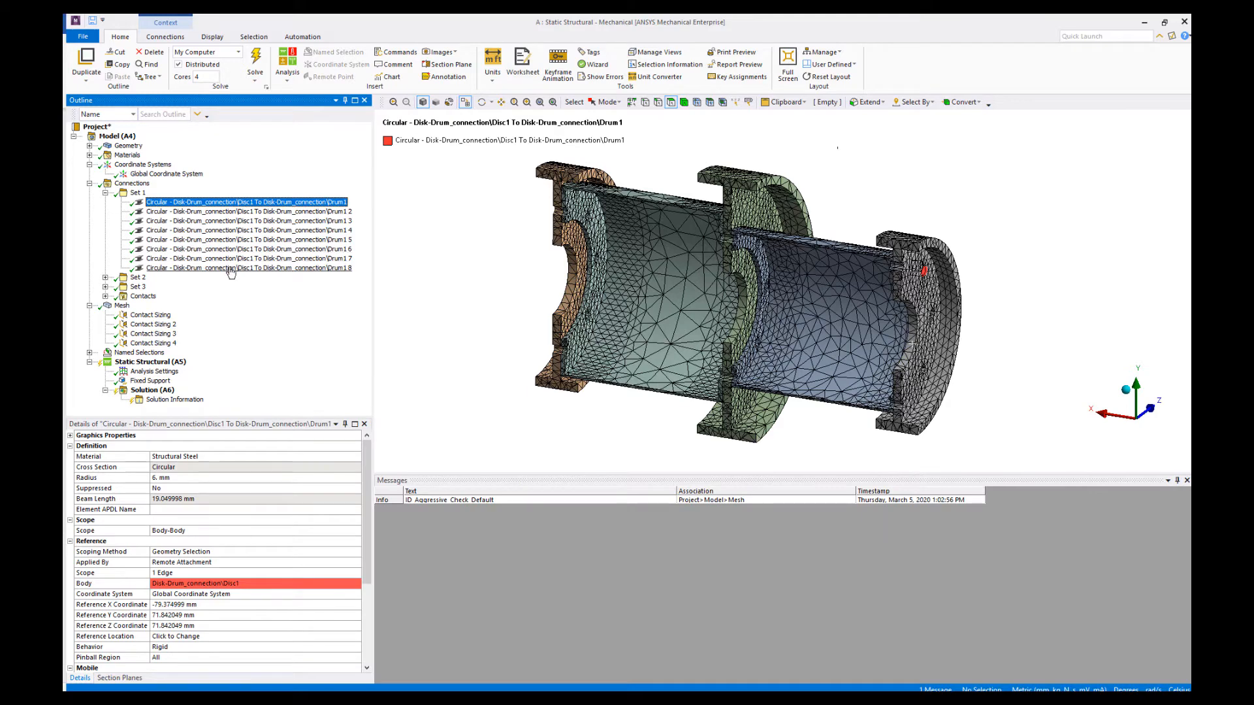
left_click(236, 268, "shift")
left_click_drag(267, 207, 153, 362)
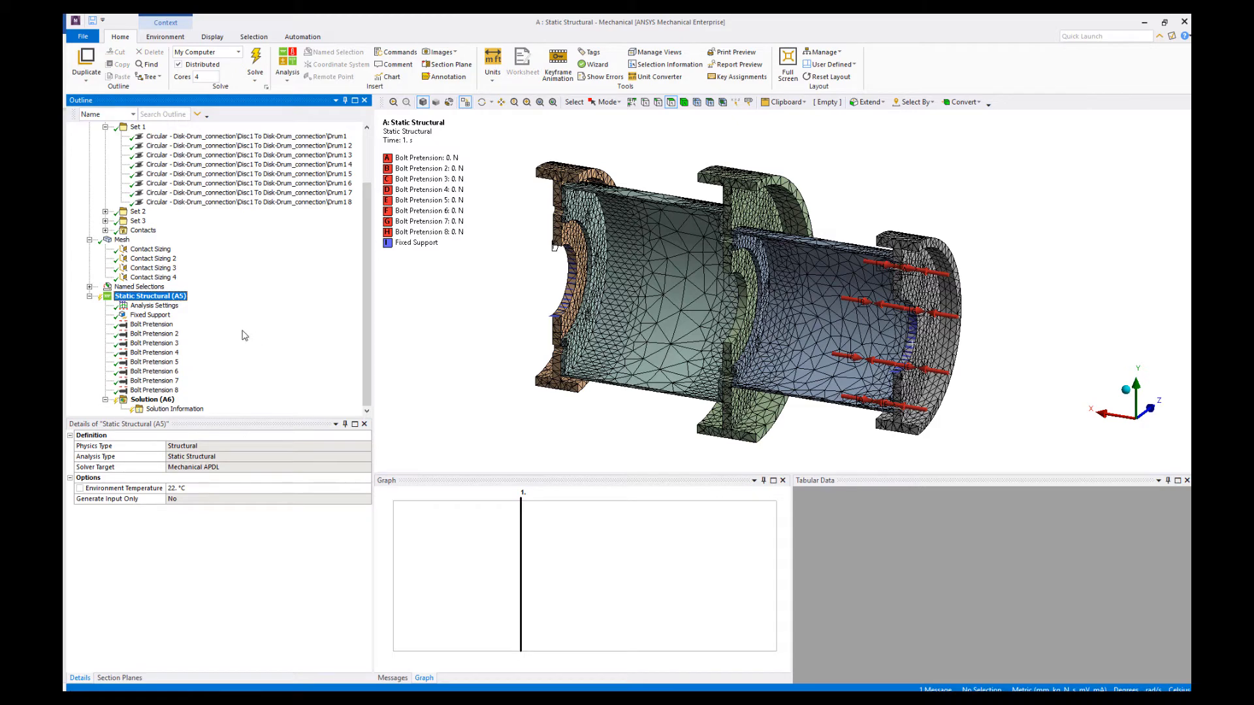
Step: Set the preload of the eight Set 1 bolt pretensions to 100 N in load step 1
left_click(154, 324)
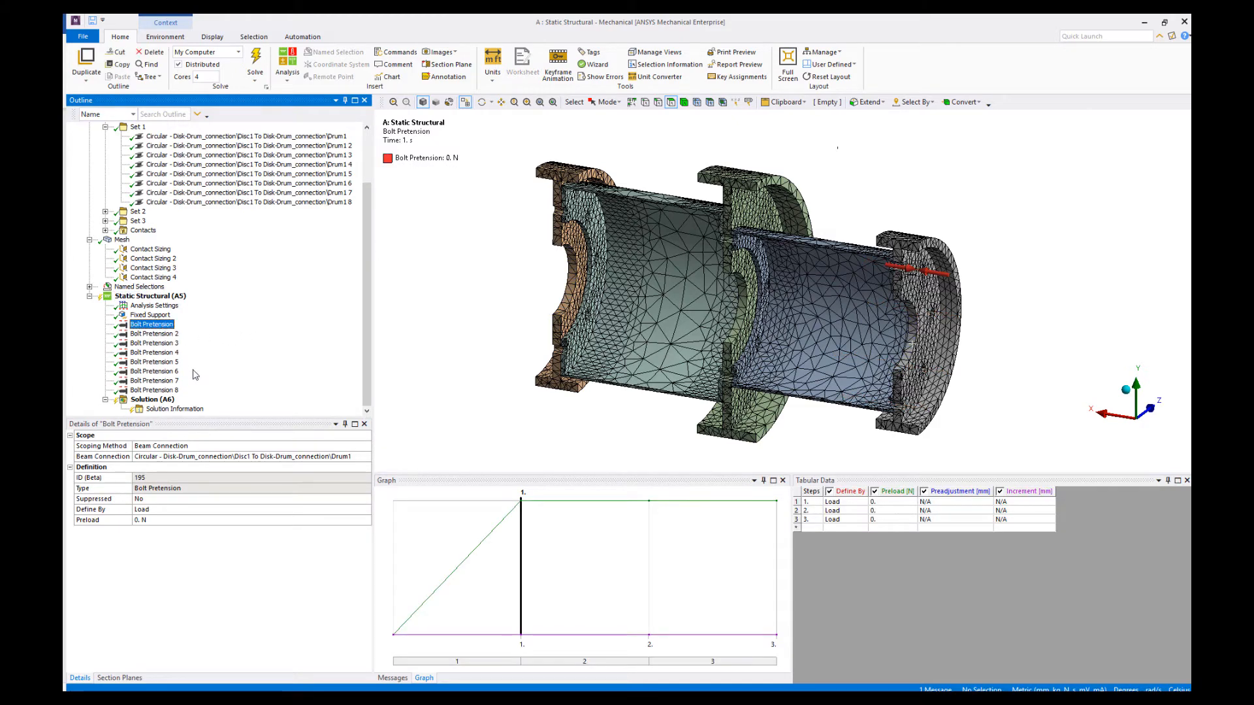
left_click(164, 390, "shift")
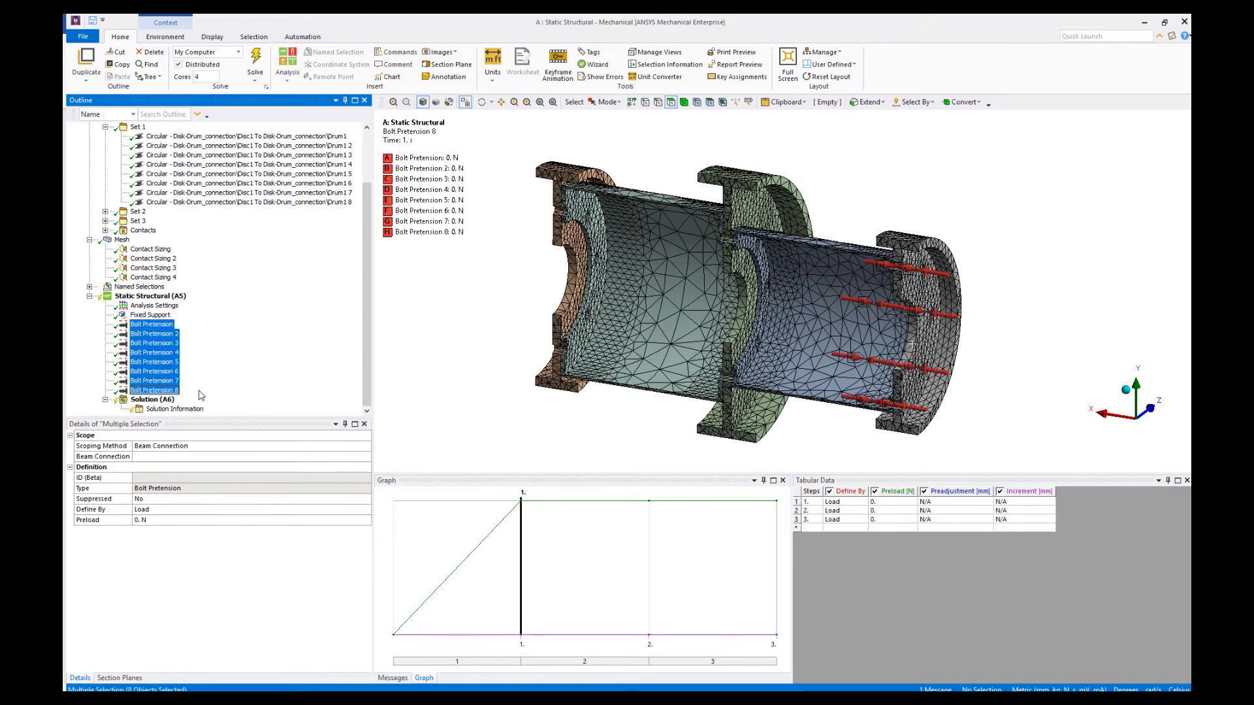
left_click(437, 662)
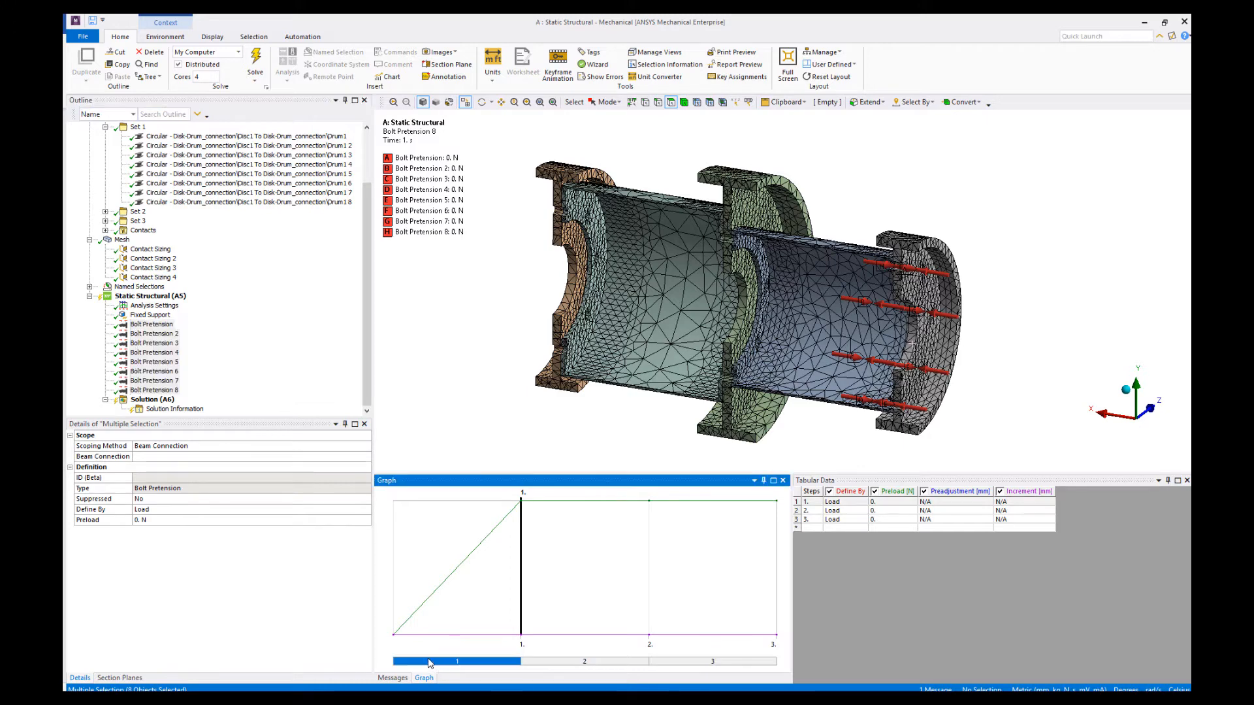
left_click(187, 520)
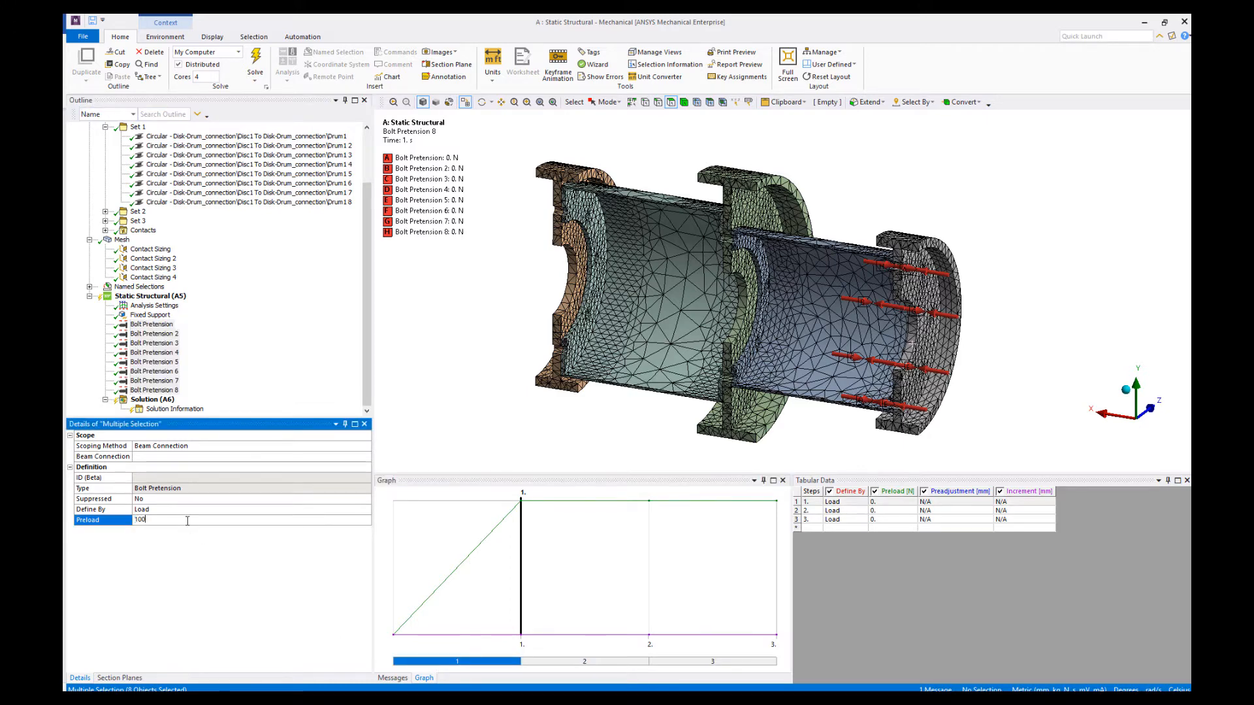
type("100")
key("Return")
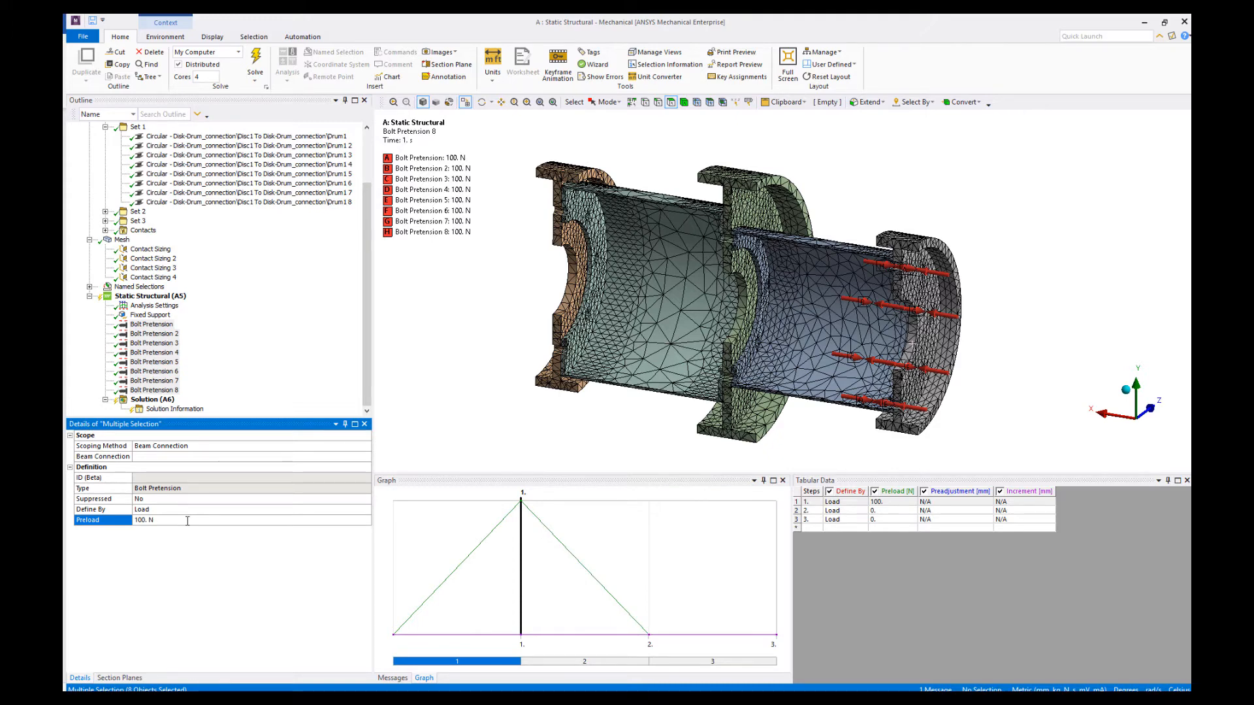
Step: Define the eight bolt pretensions as Lock in load steps 2 and 3
left_click(553, 661)
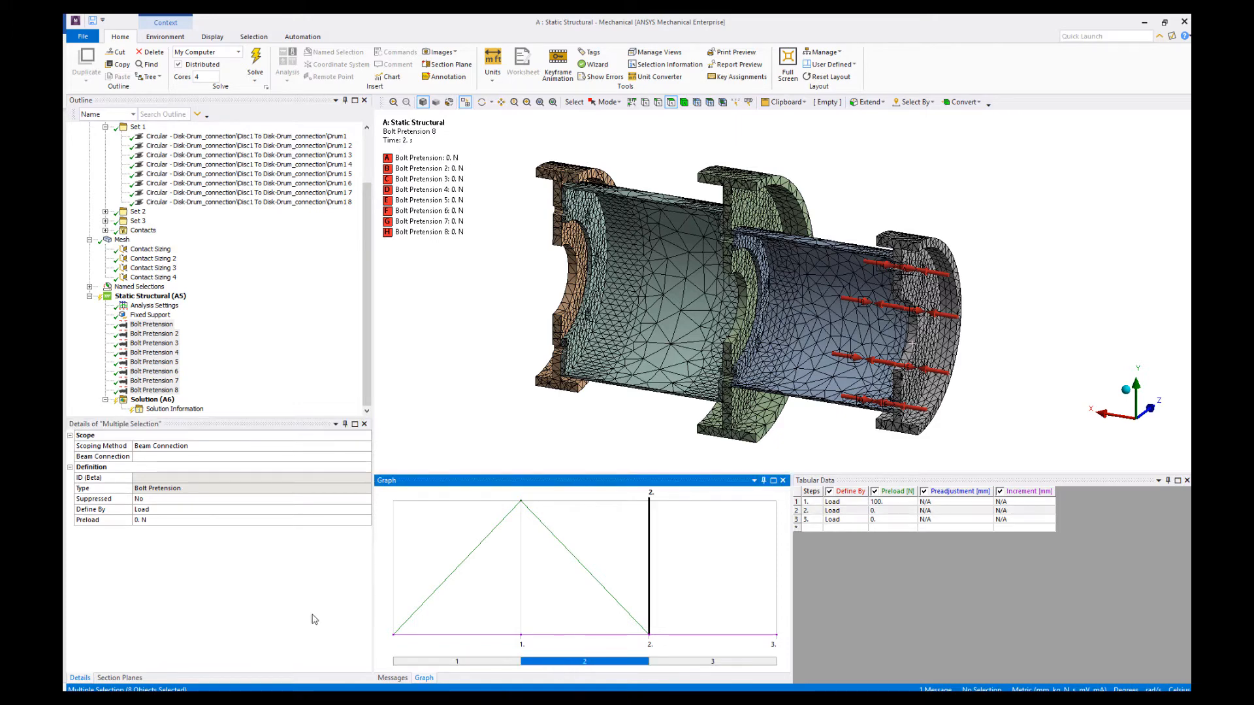
left_click(350, 510)
left_click(365, 510)
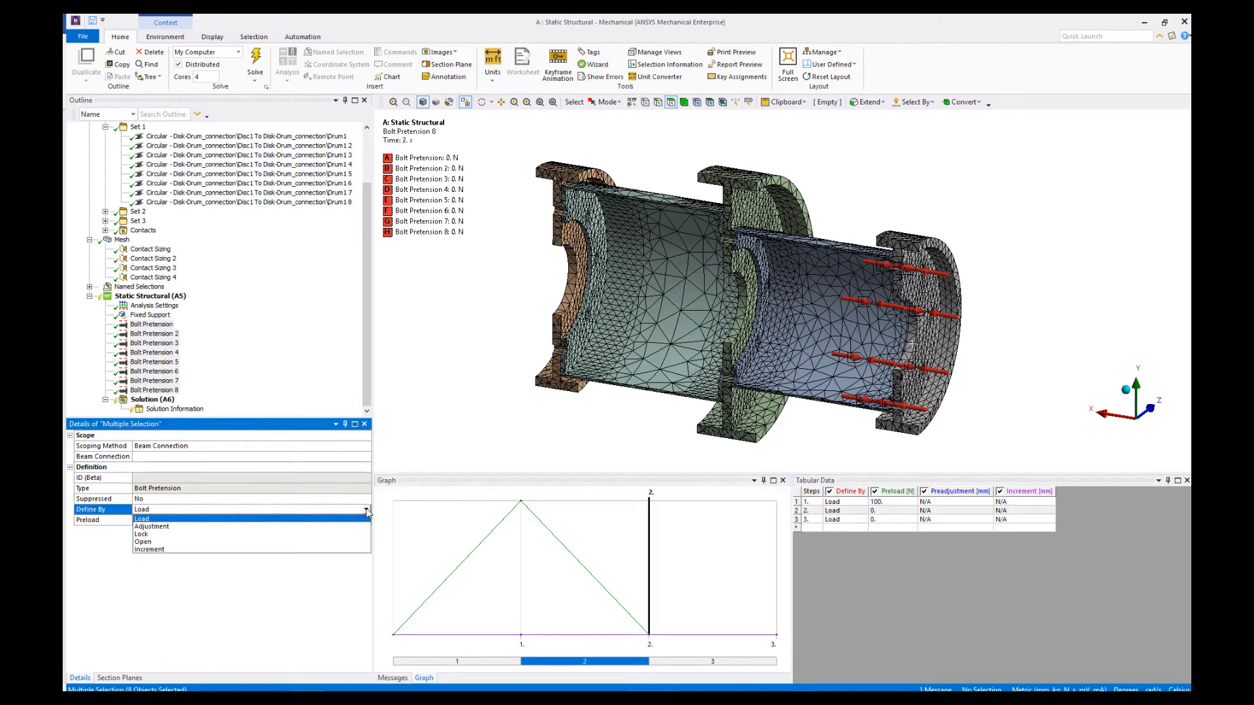
left_click(317, 539)
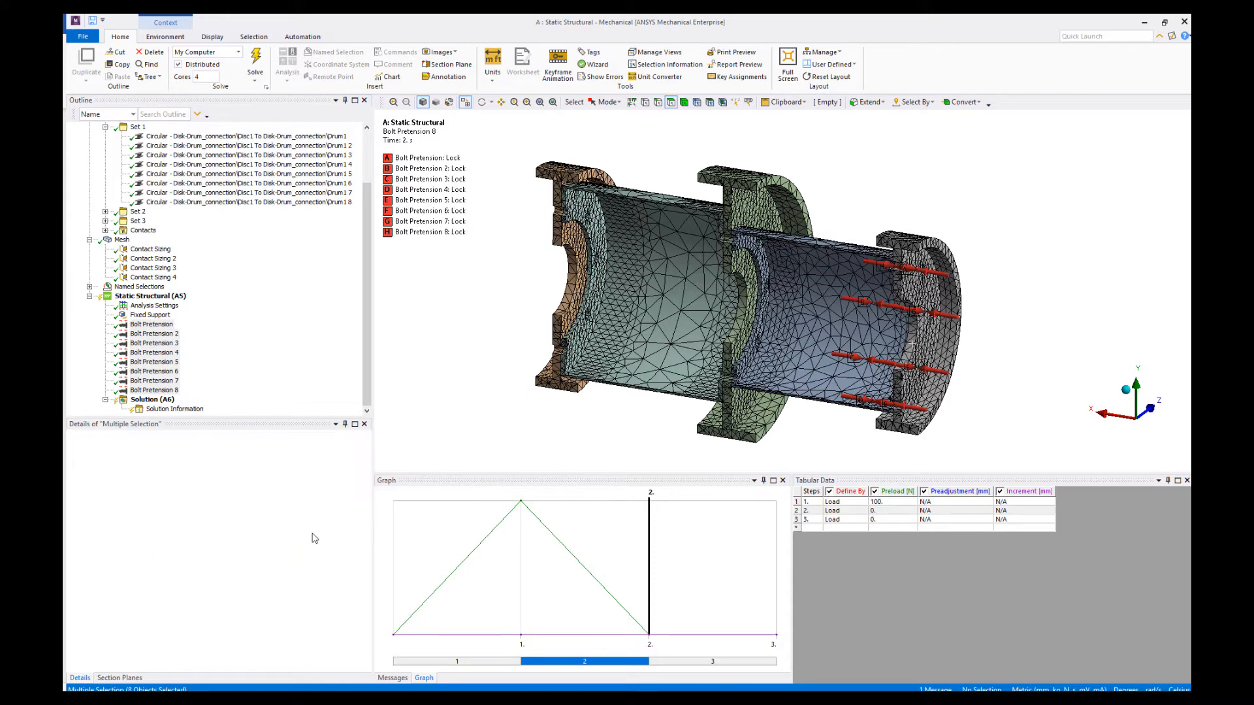
left_click(690, 661)
left_click(320, 509)
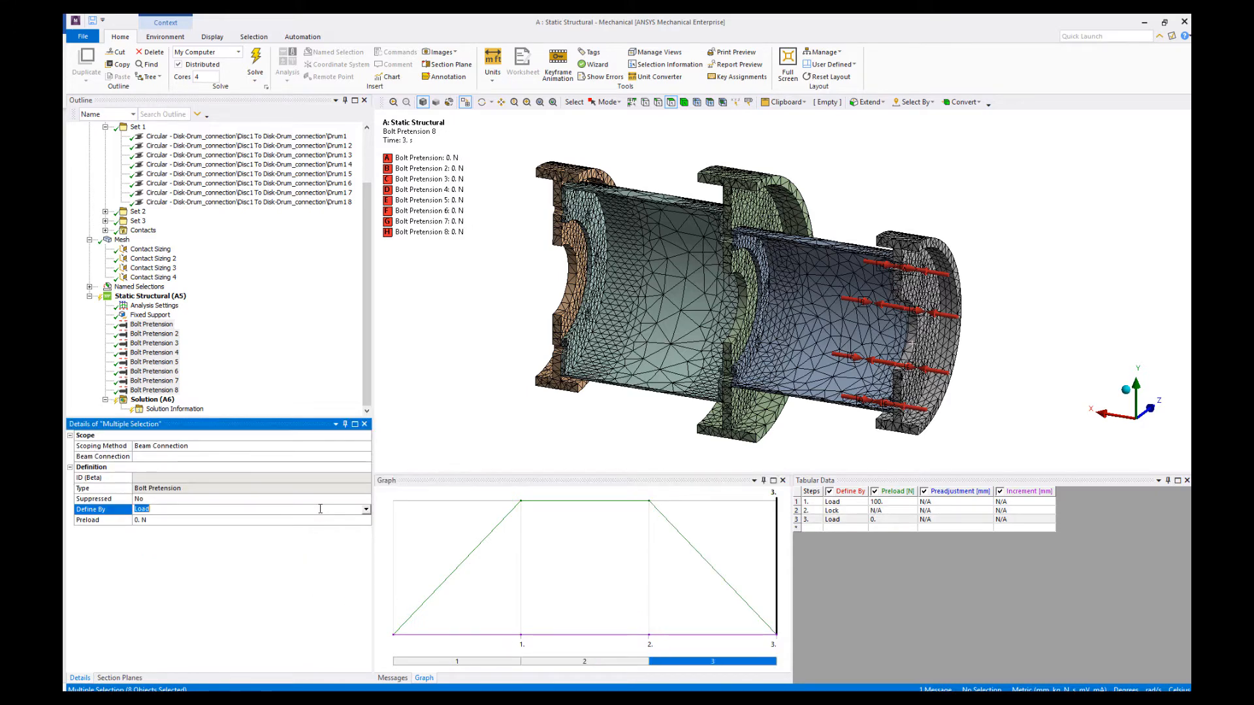
left_click(366, 510)
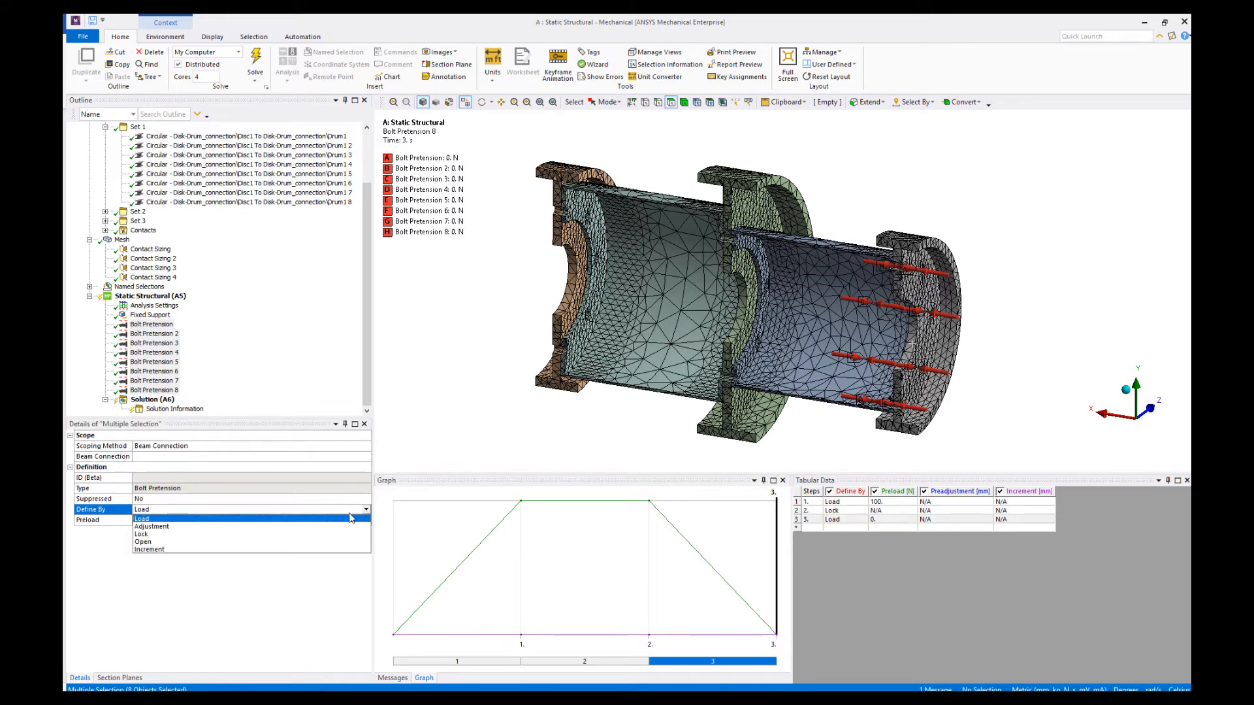
left_click(299, 534)
left_click(266, 365)
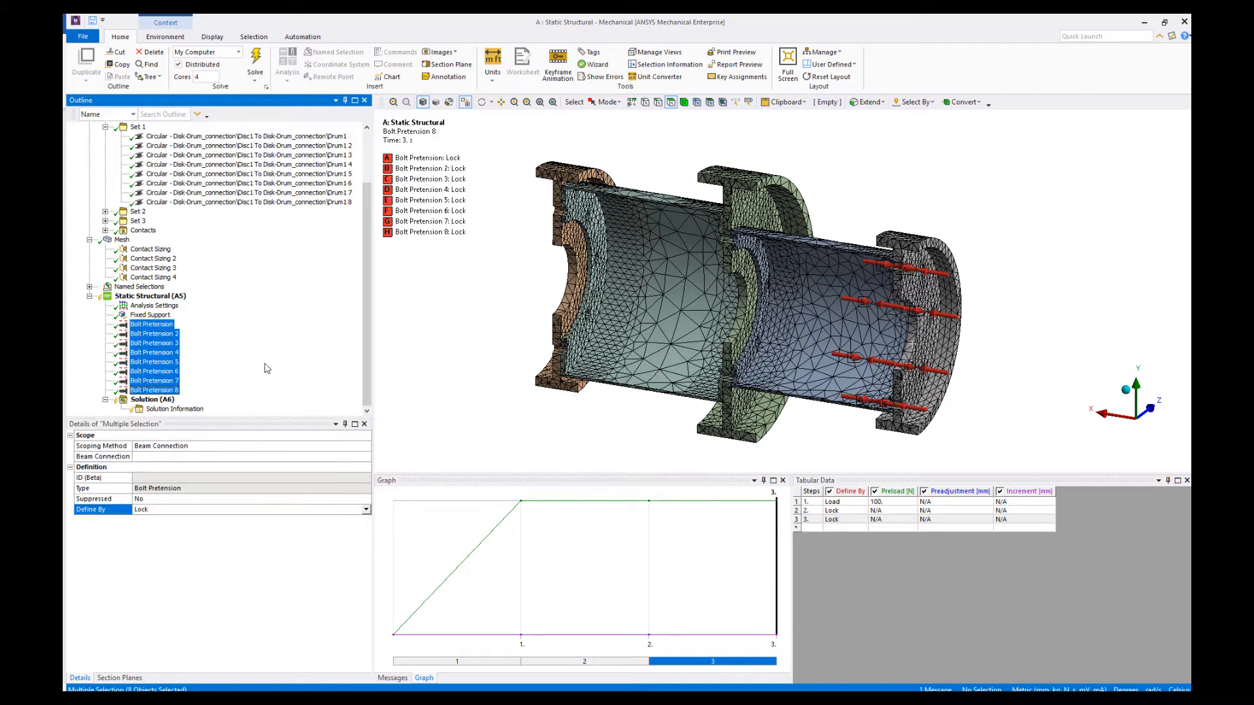
Step: Review the eight bolt pretensions one by one, checking each one's beam connection and load-step definitions
left_click(154, 325)
key("Down")
key("Down")
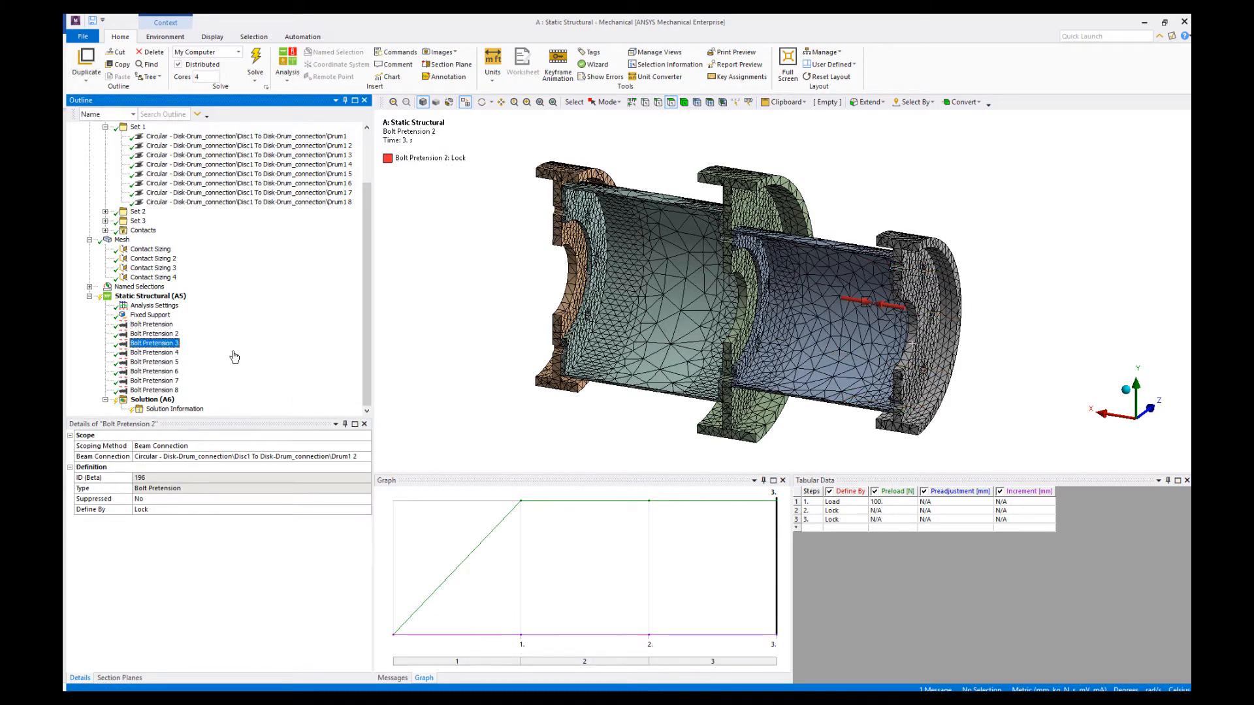
key("Down")
key("Down")
key("Down")
key("Down")
key("Down")
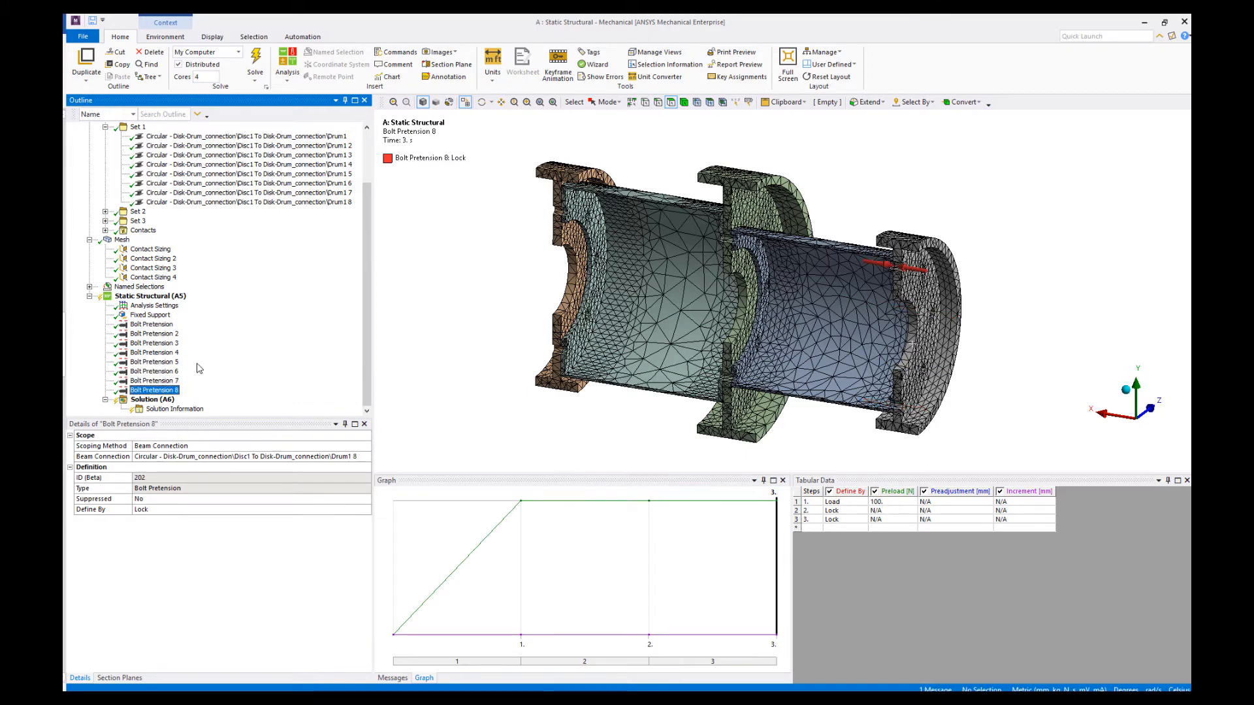
Step: Group the eight bolt pretensions into a folder named Set 1 and collapse it
left_click(160, 324, "shift")
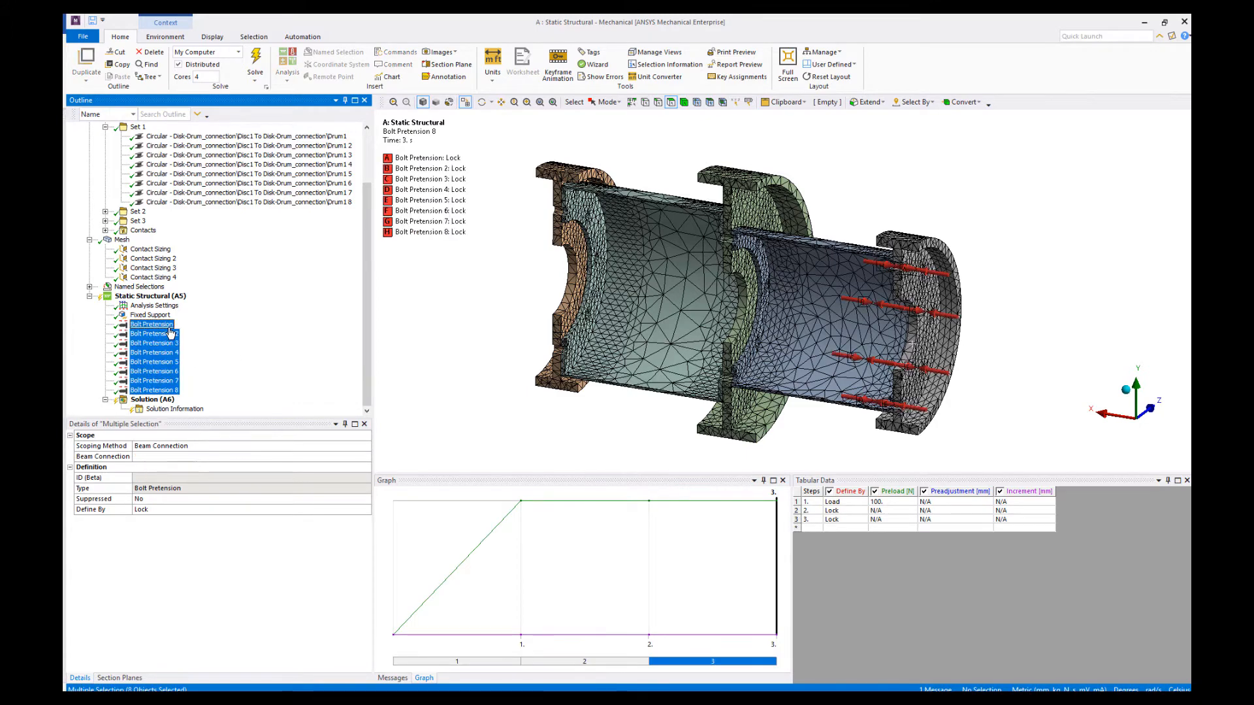
right_click(168, 327)
left_click(199, 419)
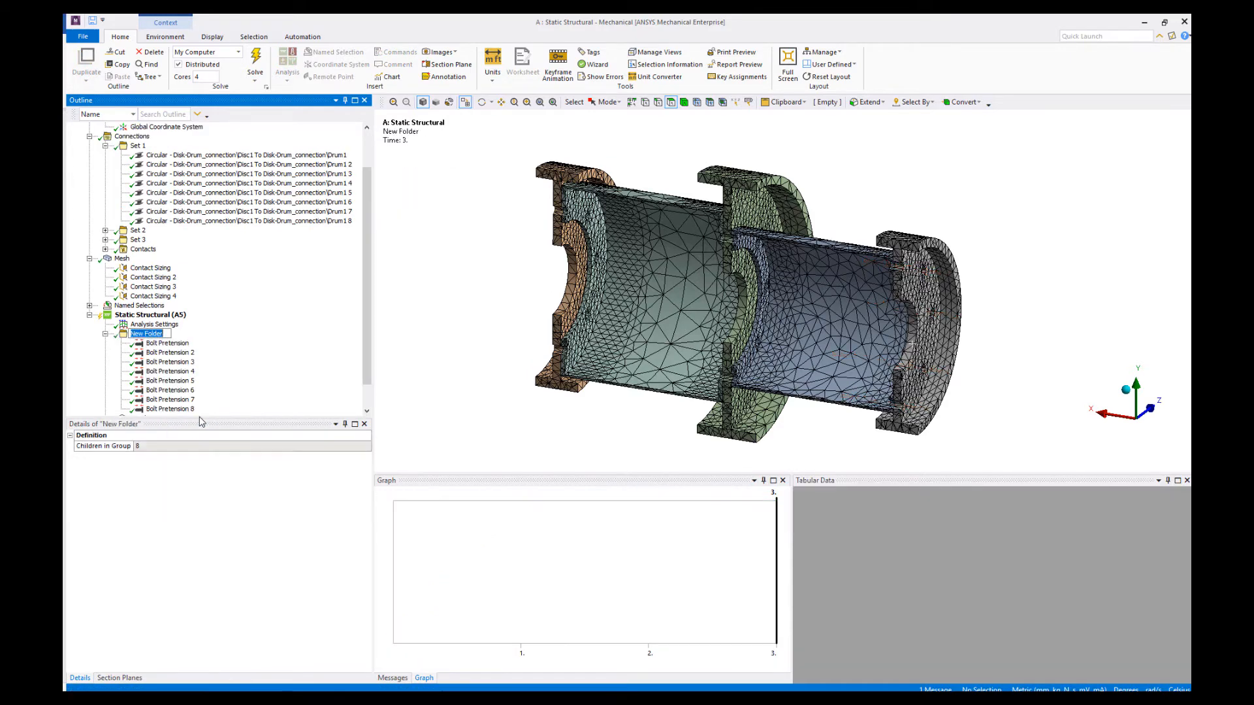
type("Set 1")
key("Return")
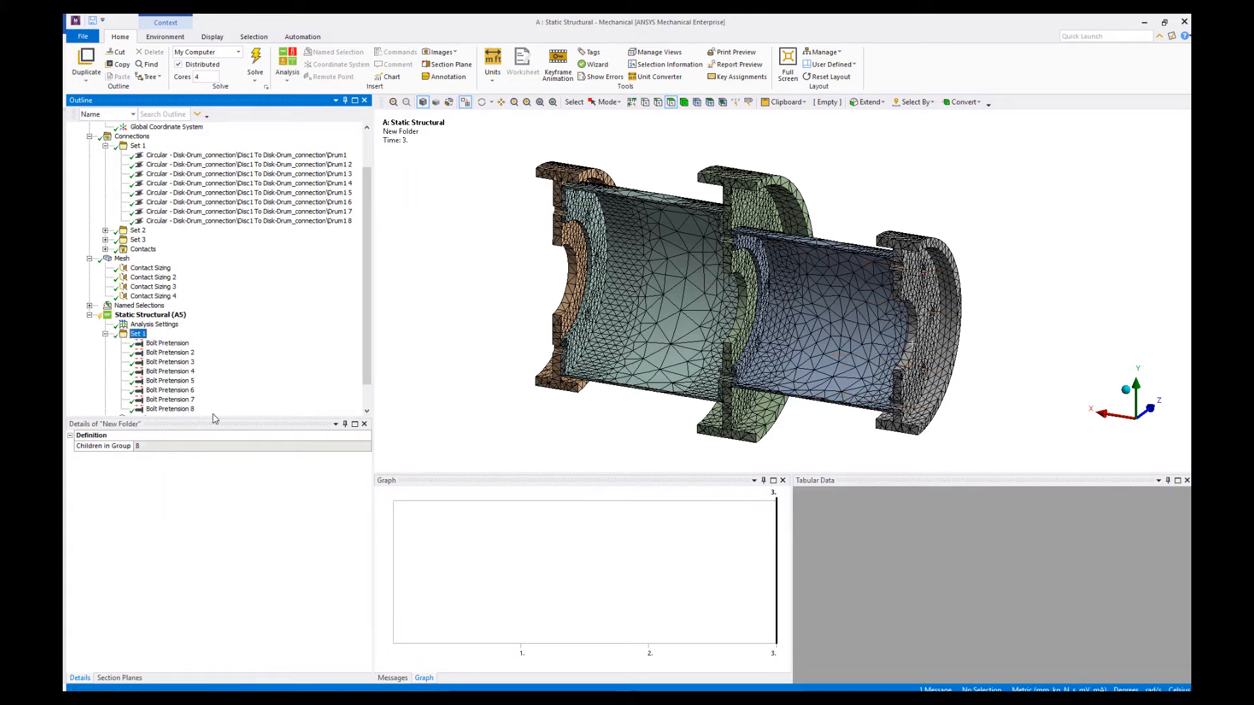
left_click(106, 334)
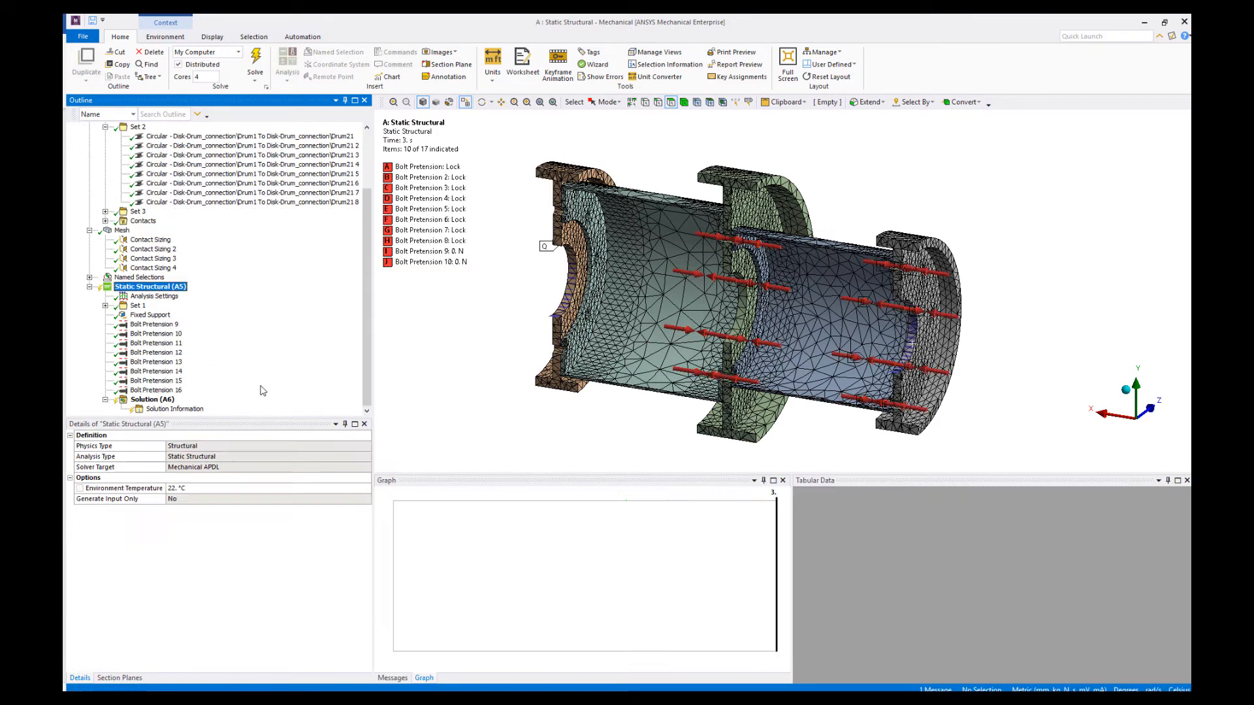
Step: Set Bolt Pretensions 9 to 16 to a 100 N preload in load step 1 and Lock in load steps 2 and 3
left_click(154, 324)
left_click(156, 389, "shift")
left_click(457, 661)
left_click(283, 520)
type("100")
left_click(584, 661)
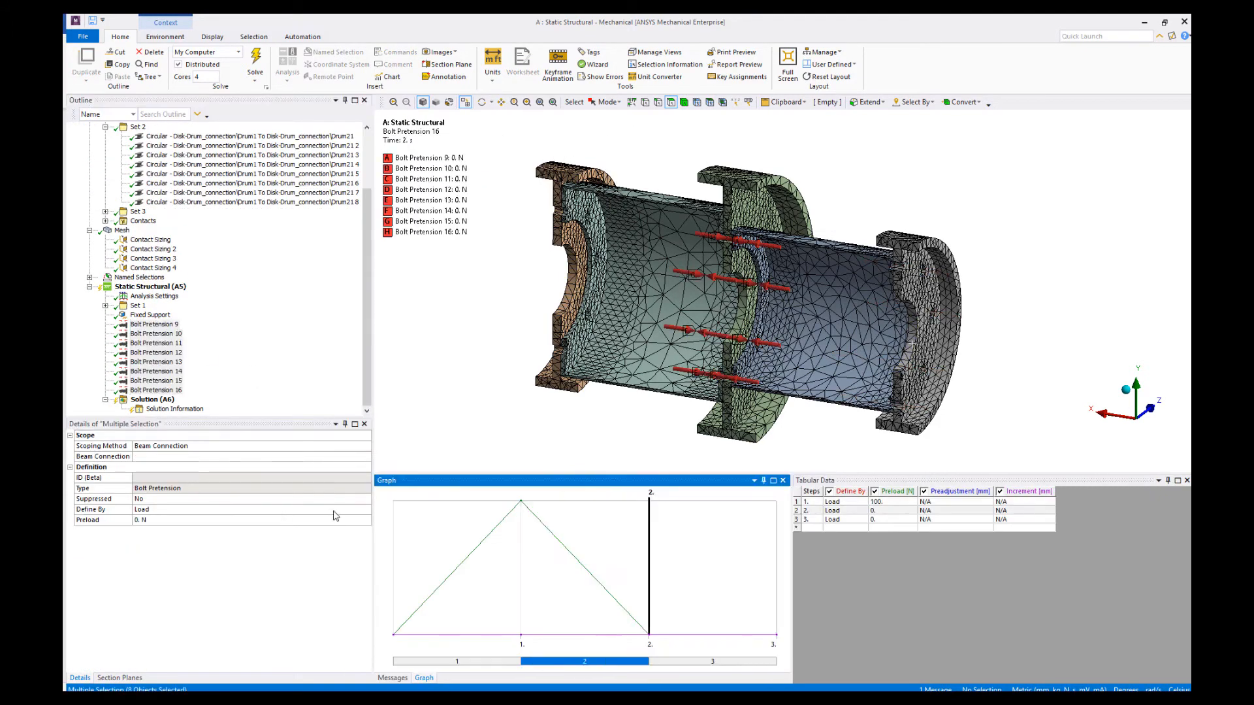
left_click(712, 662)
Step: Group the remaining bolt pretensions by flange into folders named Set 2 and Set 3 and collapse them
right_click(171, 332)
left_click(199, 395)
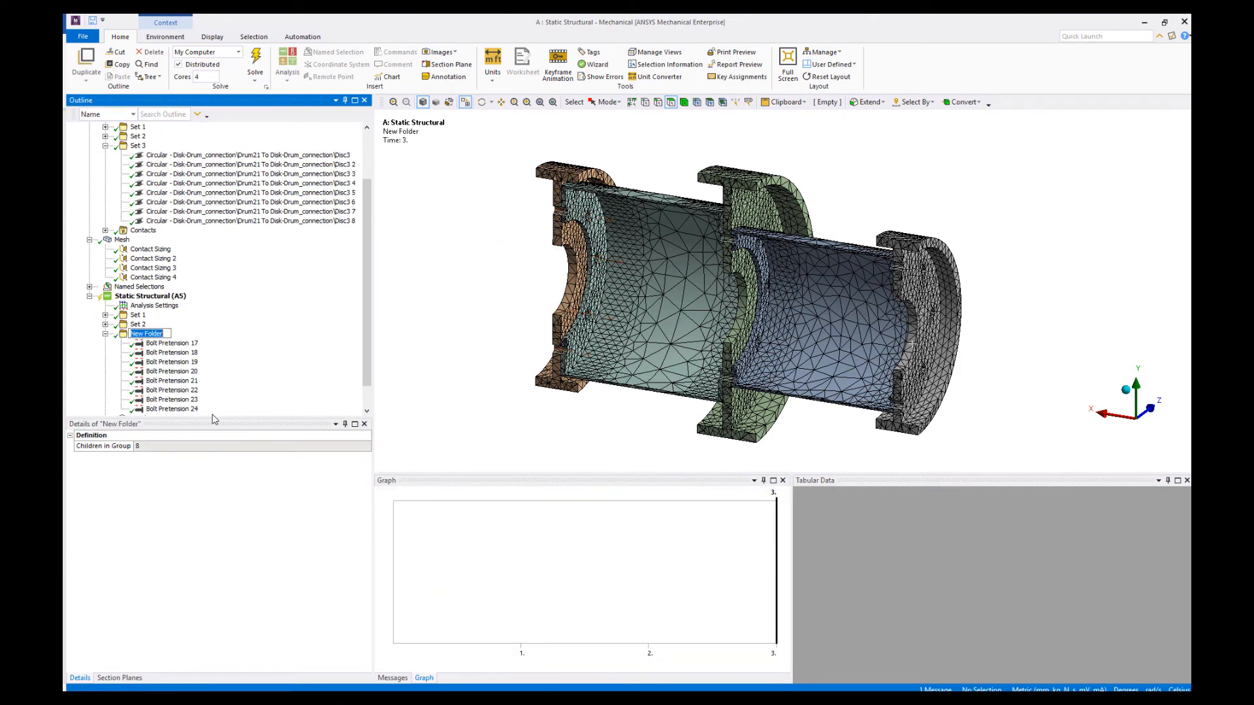
scroll(348, 352, "up", 3)
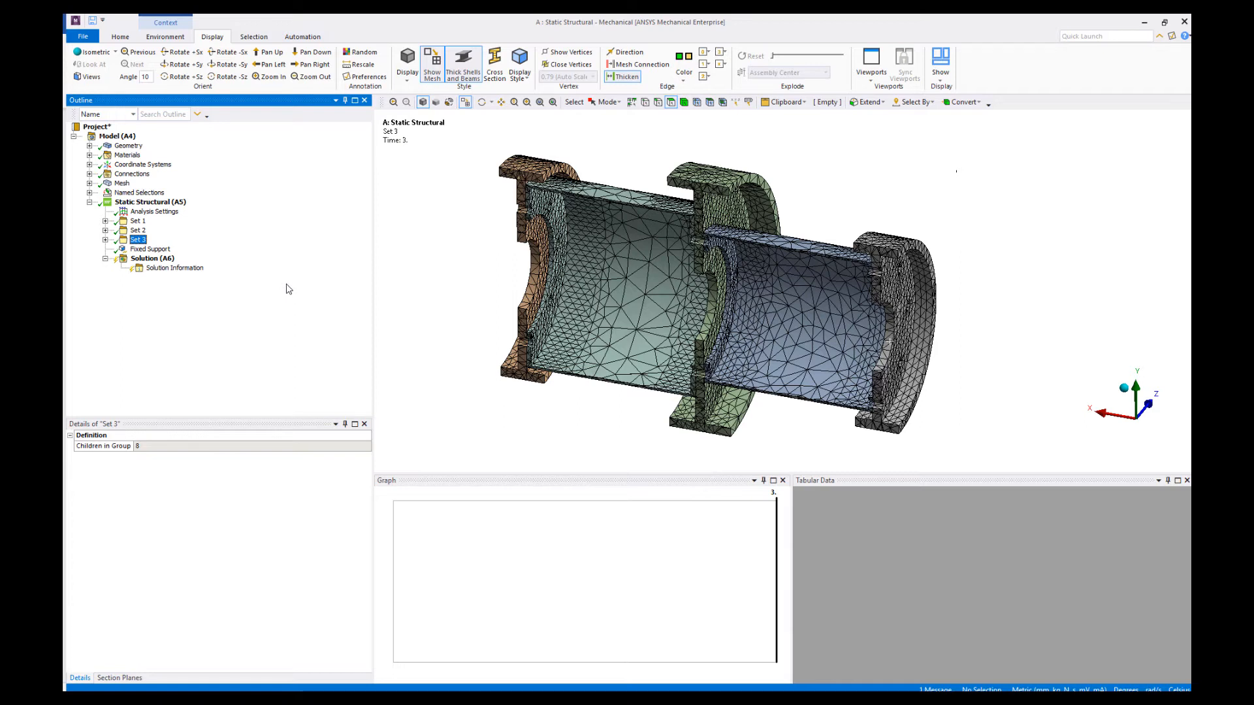
Step: Switch the rotational velocity unit of the model to RPM
left_click(183, 203)
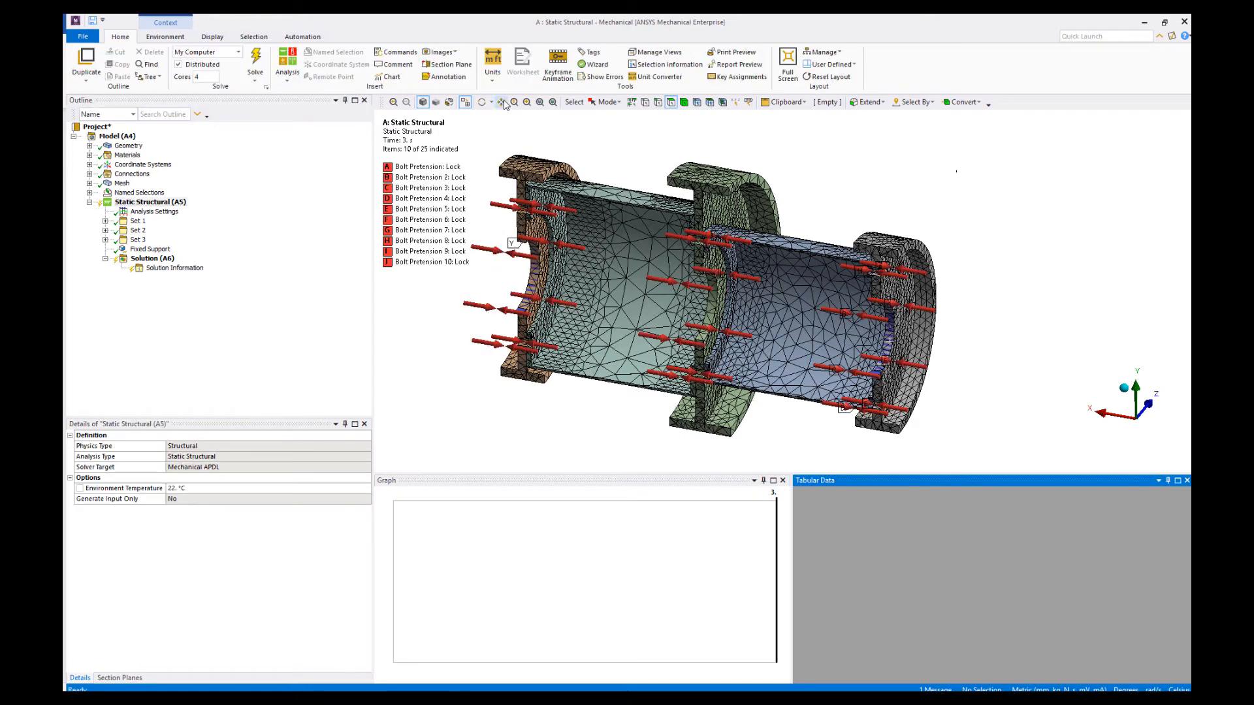
left_click(492, 60)
left_click(523, 269)
left_click(316, 282)
Step: Insert a Rotational Velocity load on all bodies of the static structural analysis and define it by components
right_click(181, 204)
mouse_move(292, 219)
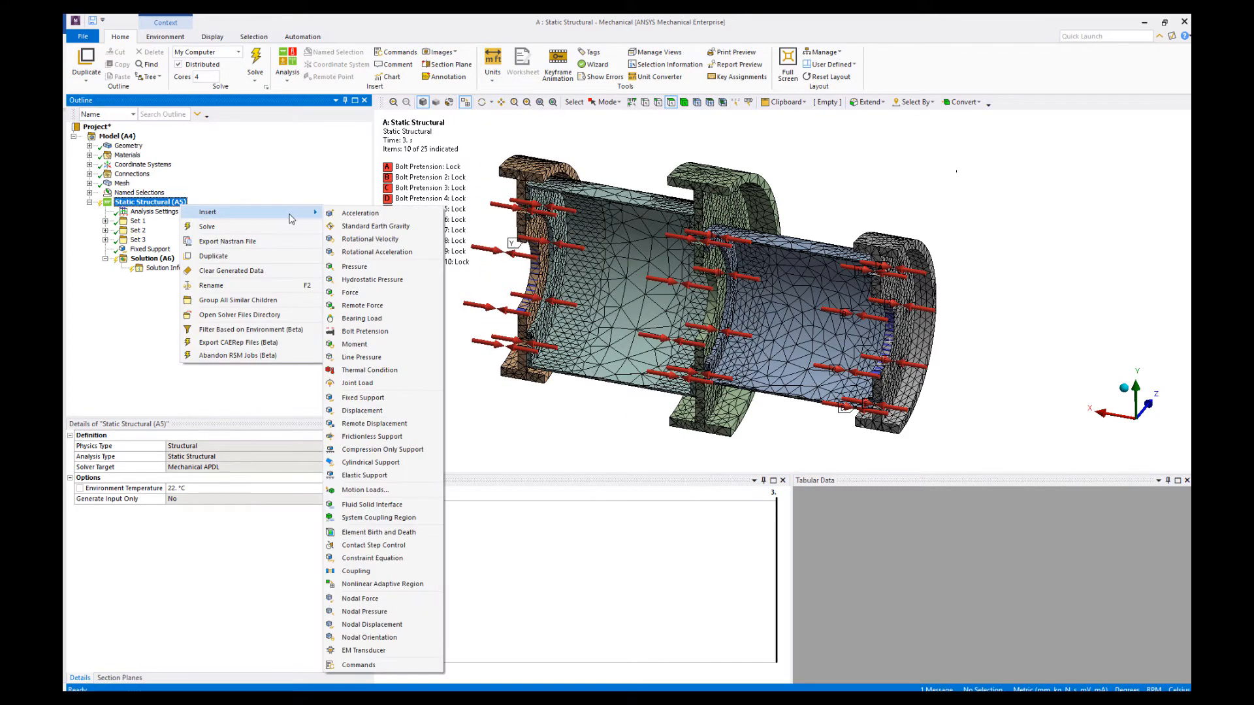
left_click(369, 239)
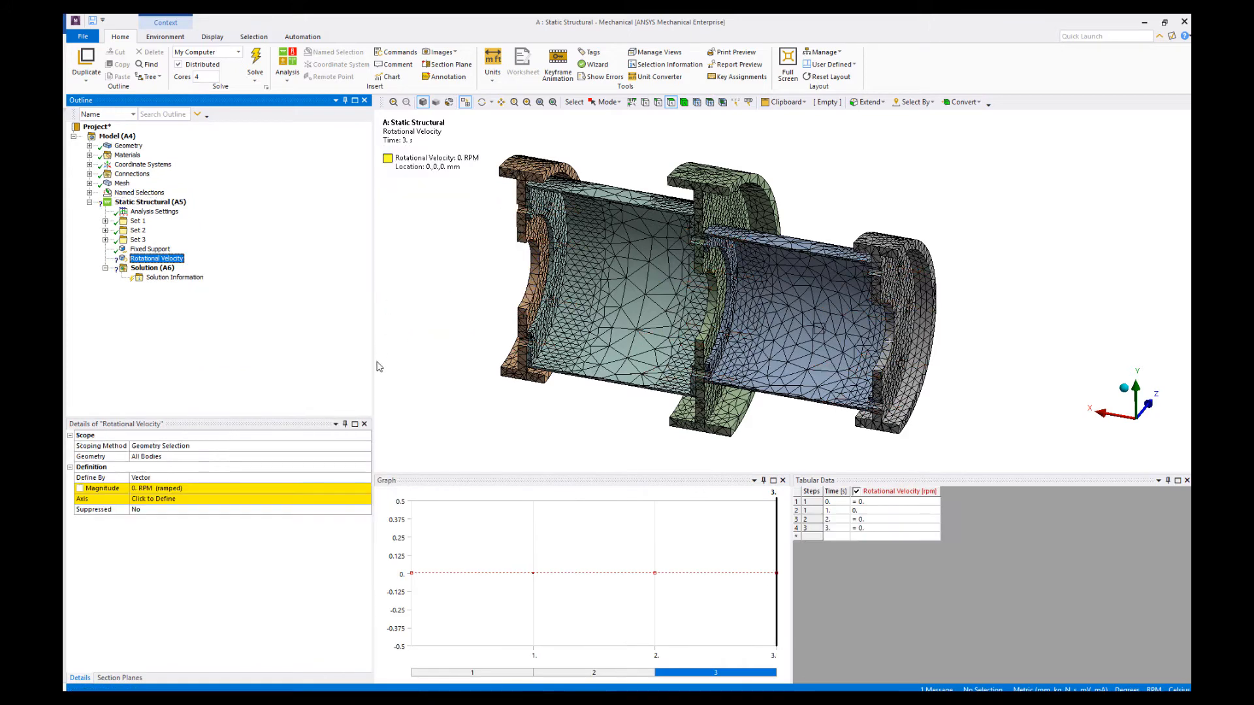
left_click(295, 477)
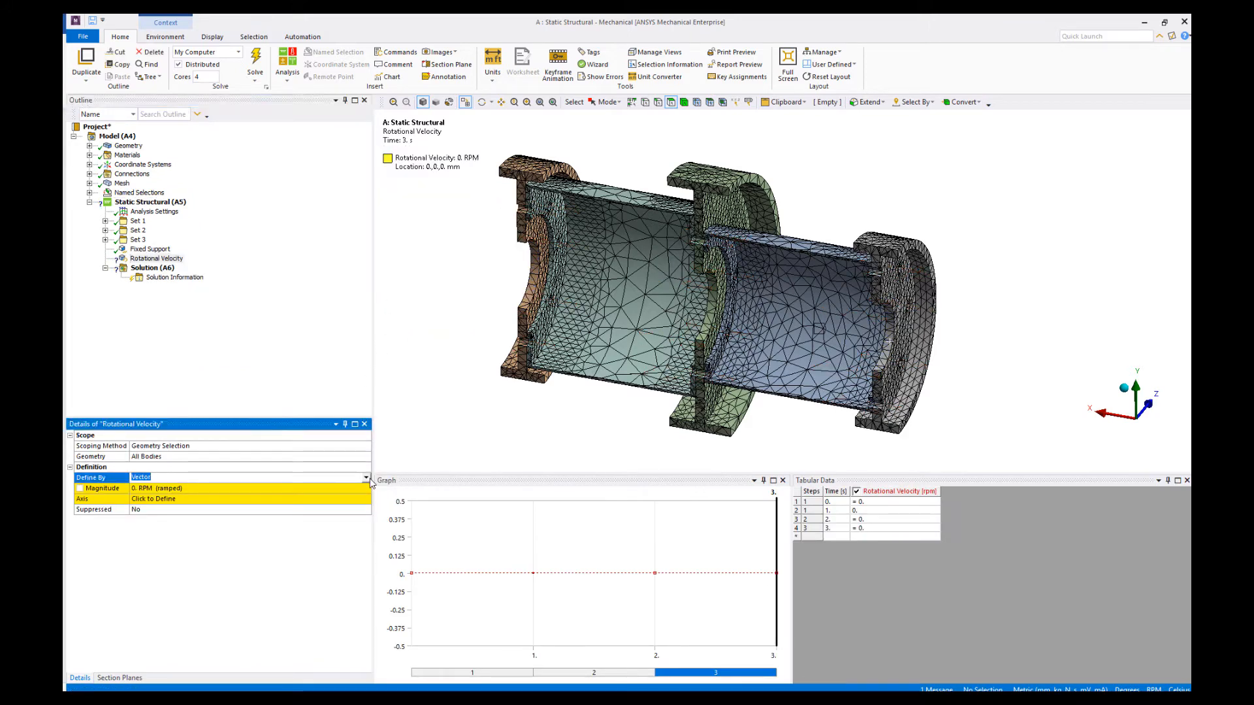
left_click(366, 477)
left_click(339, 498)
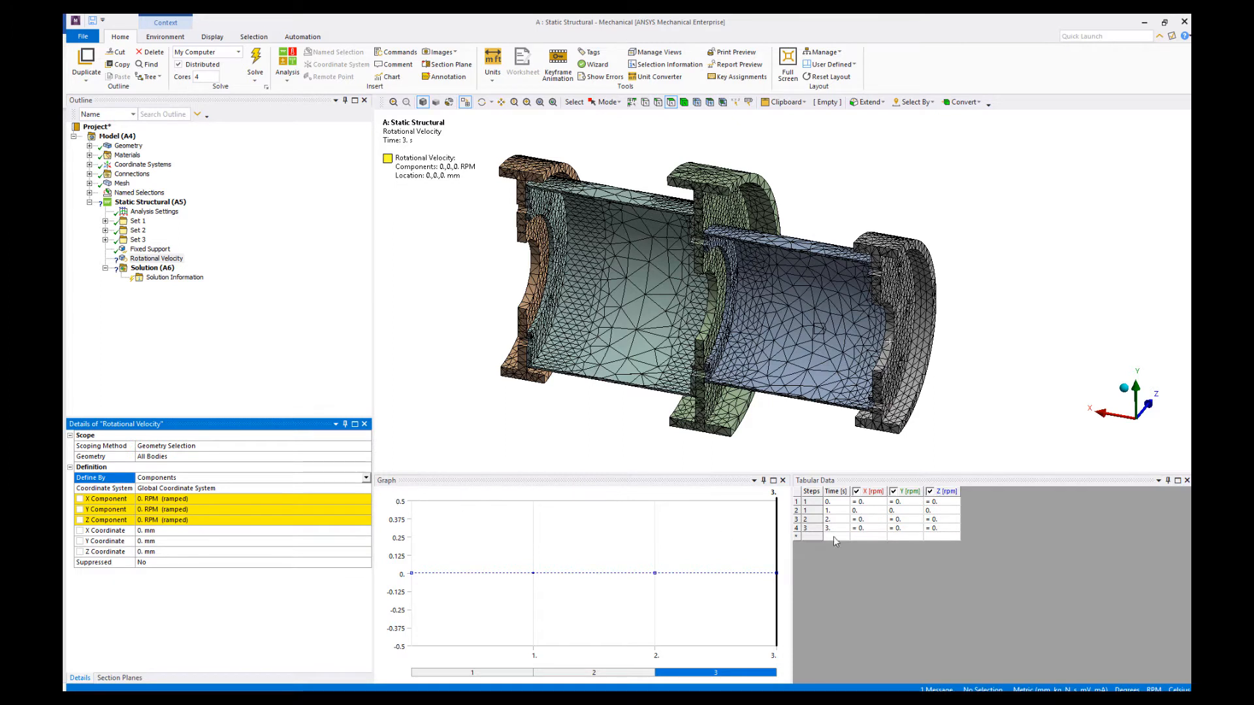
Step: Set the rotational velocity's X component to 500 RPM at 2 s in the load table
left_click(871, 519)
type("500")
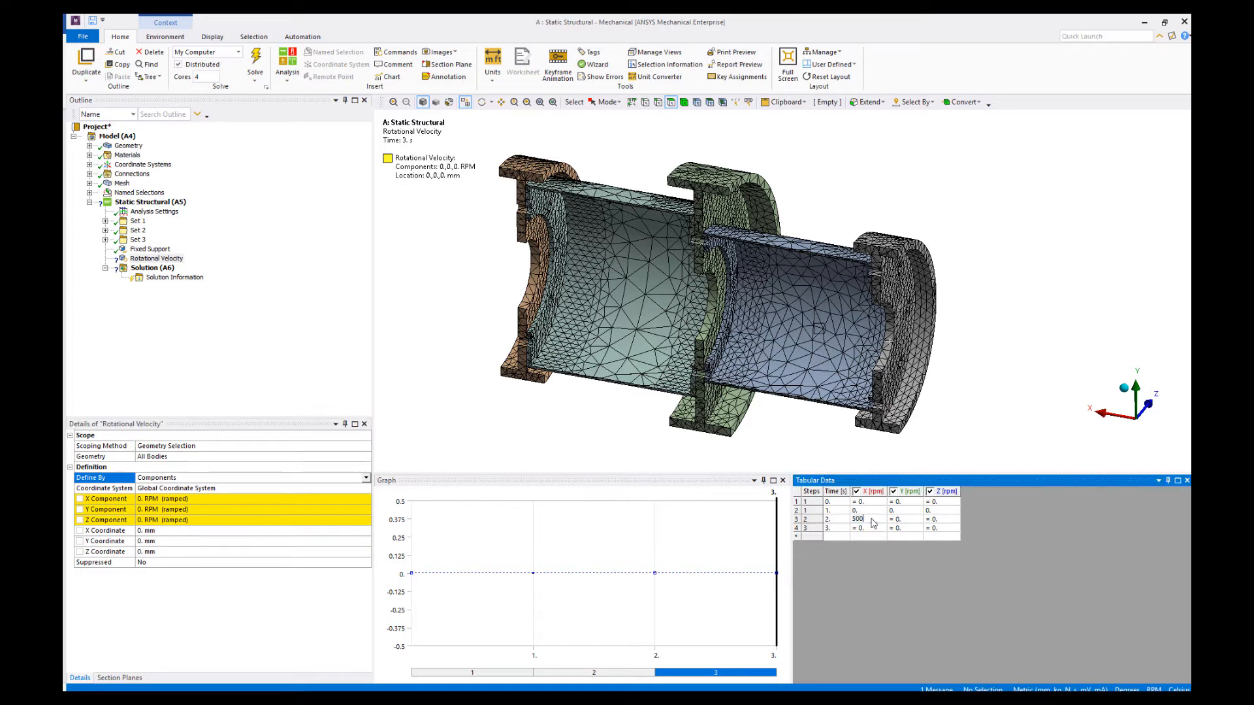
key("Tab")
left_click(290, 353)
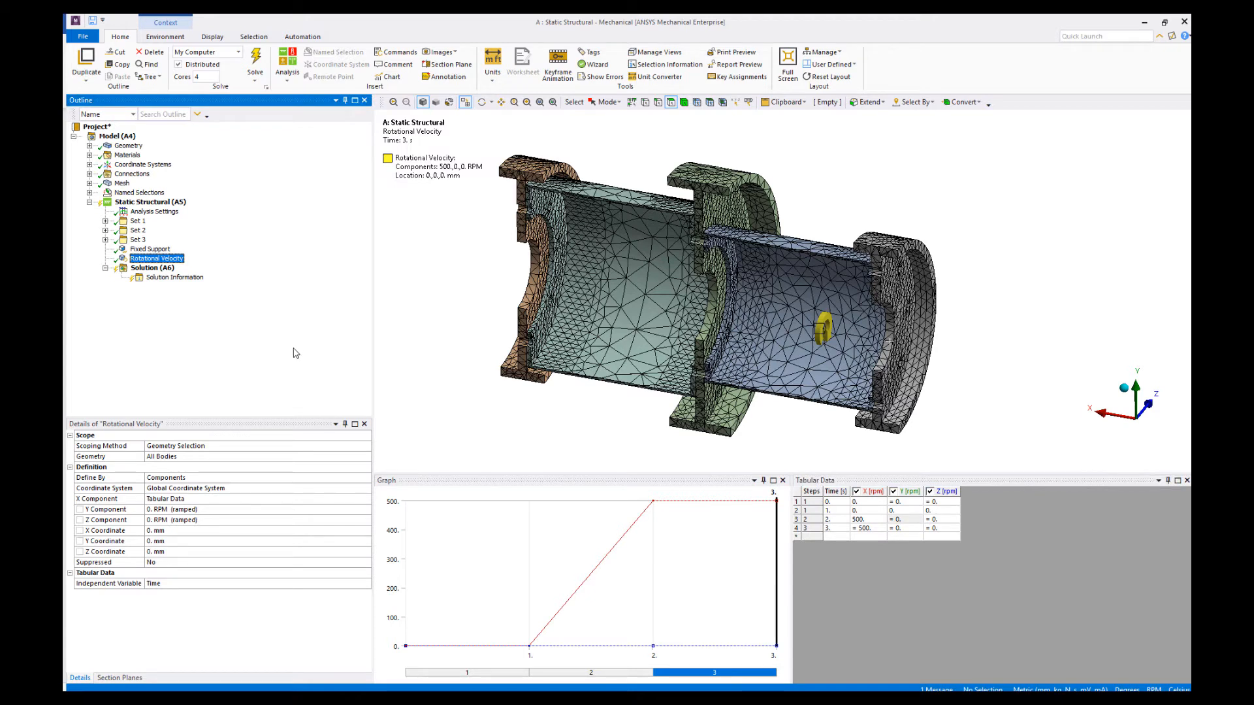
Step: Add Total Deformation and Equivalent Stress results to the solution
left_click(164, 268)
right_click(164, 267)
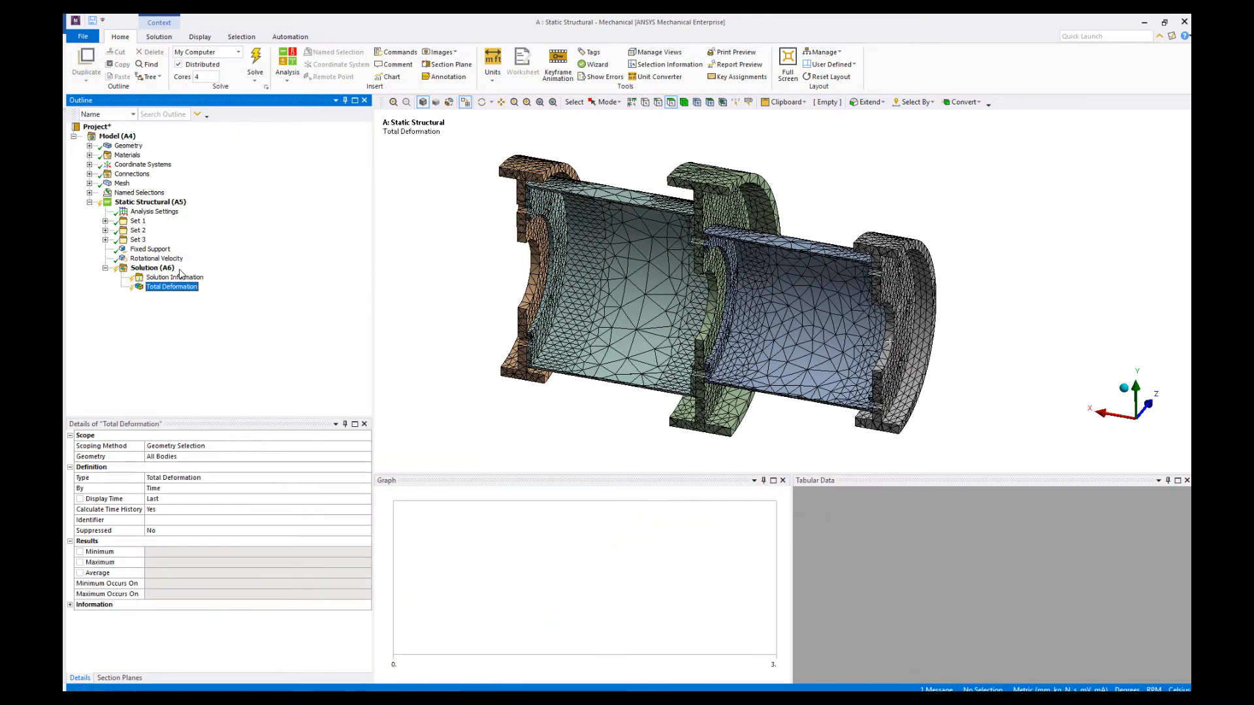
left_click(155, 268)
right_click(157, 269)
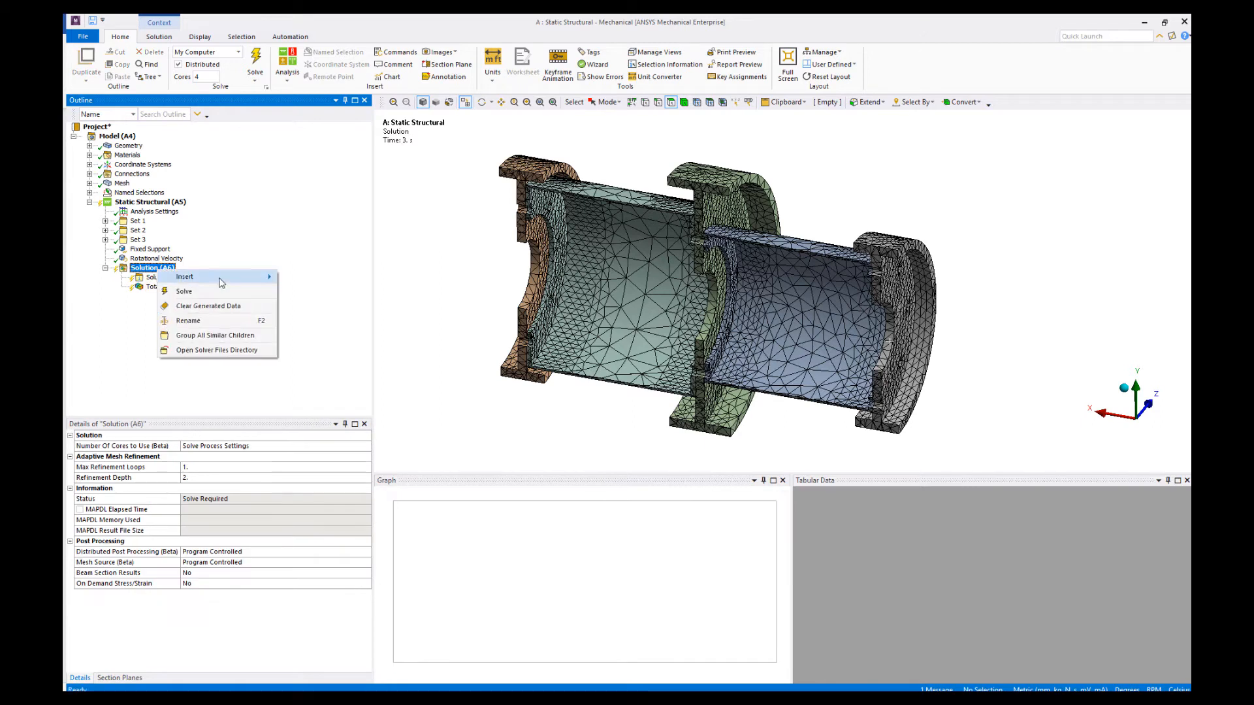
mouse_move(222, 277)
mouse_move(327, 304)
left_click(444, 304)
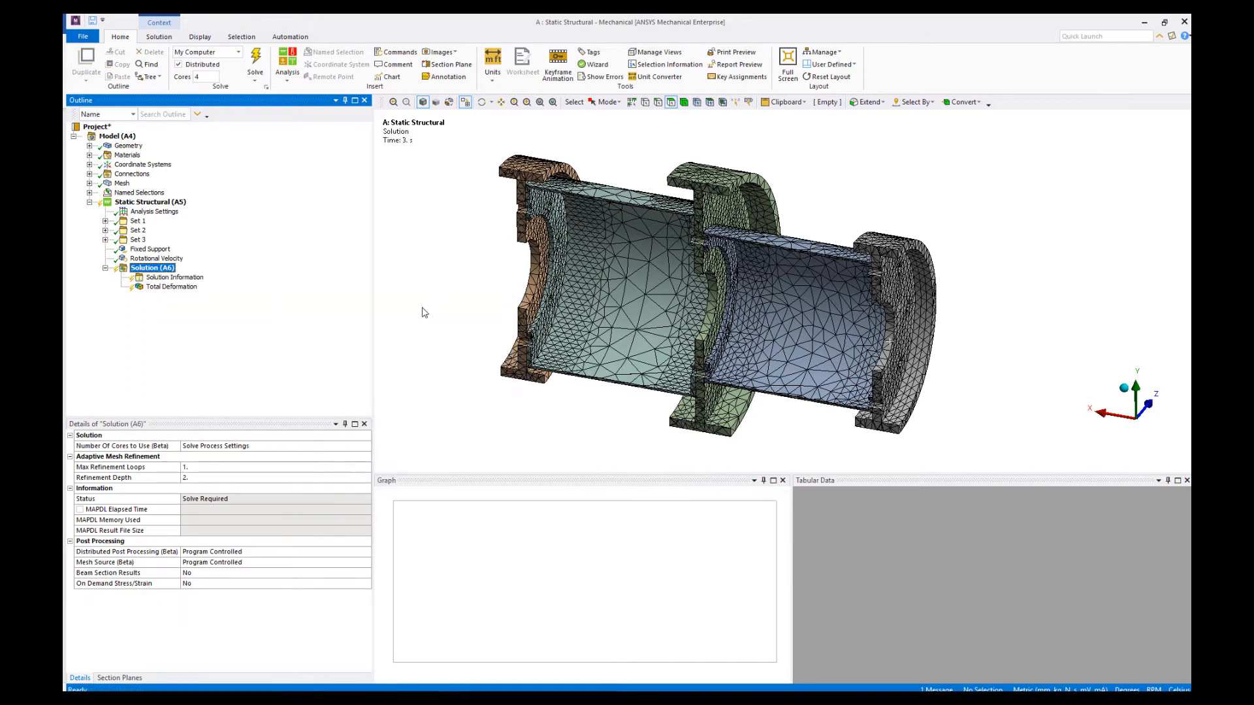
Step: Add a Contact Tool covering all frictional contacts to the solution
left_click(155, 268)
right_click(167, 269)
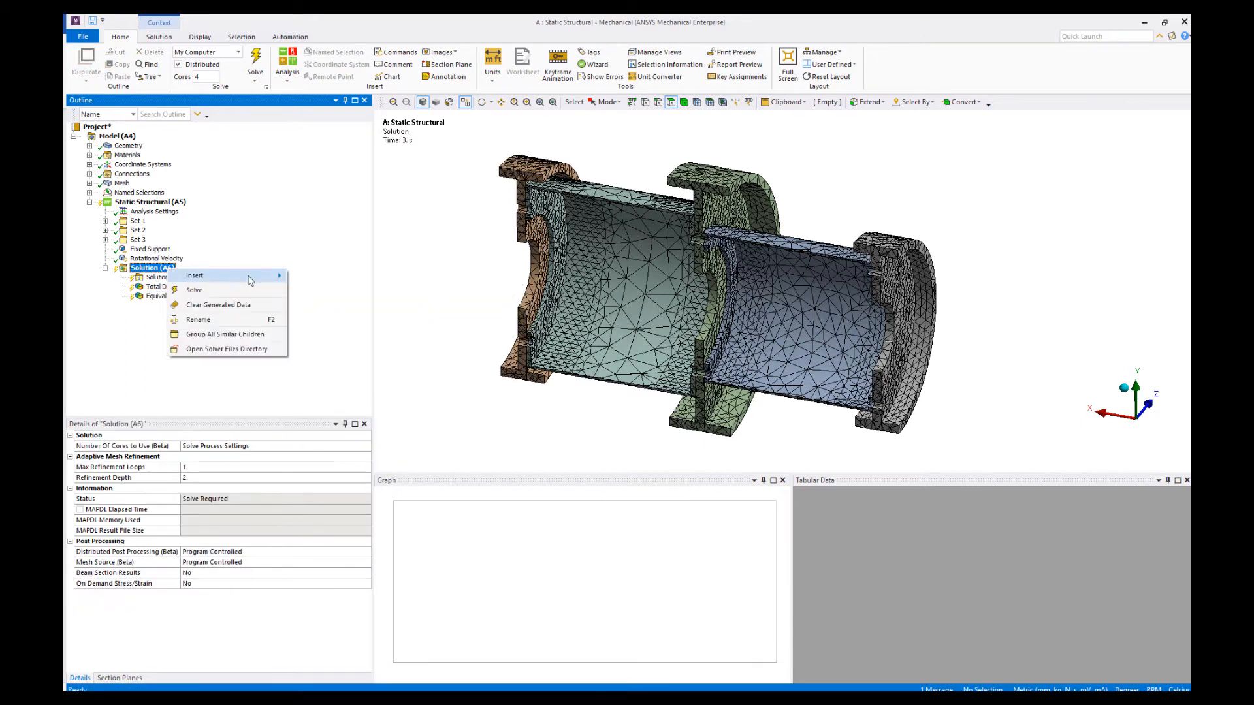
mouse_move(222, 275)
mouse_move(366, 372)
left_click(444, 371)
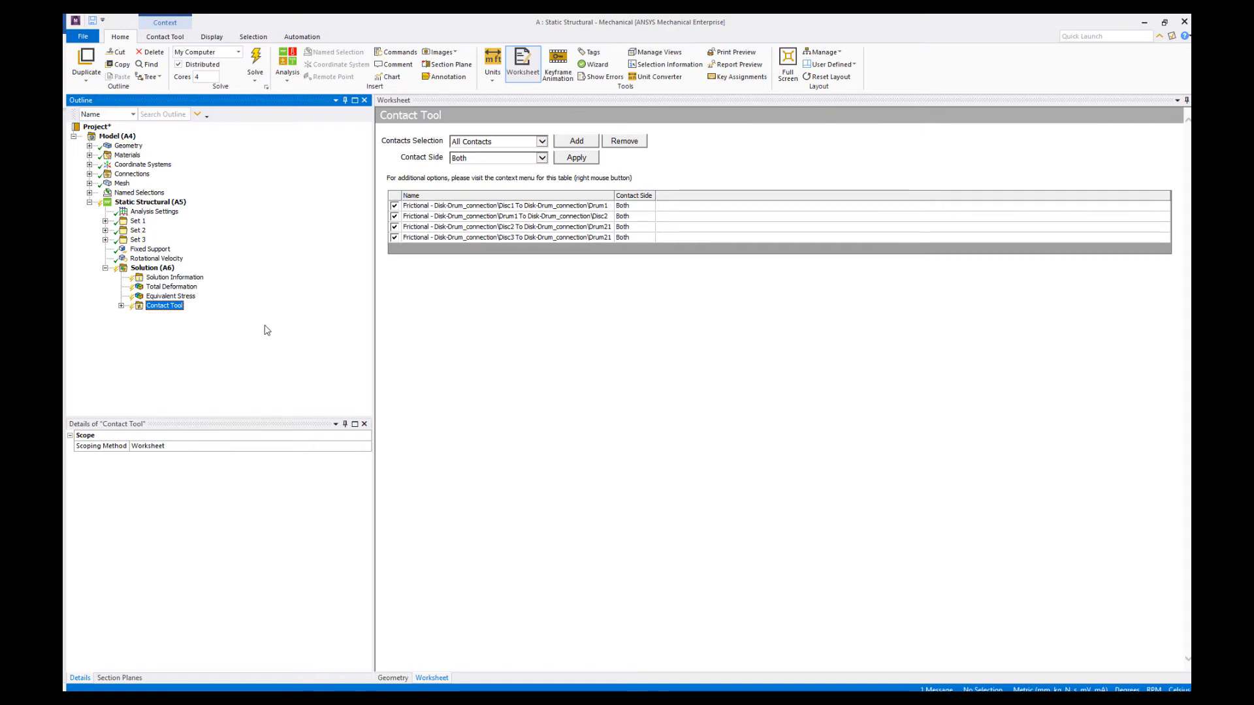
Step: Duplicate the Static Structural analysis and expand the copy in the outline
left_click(175, 206)
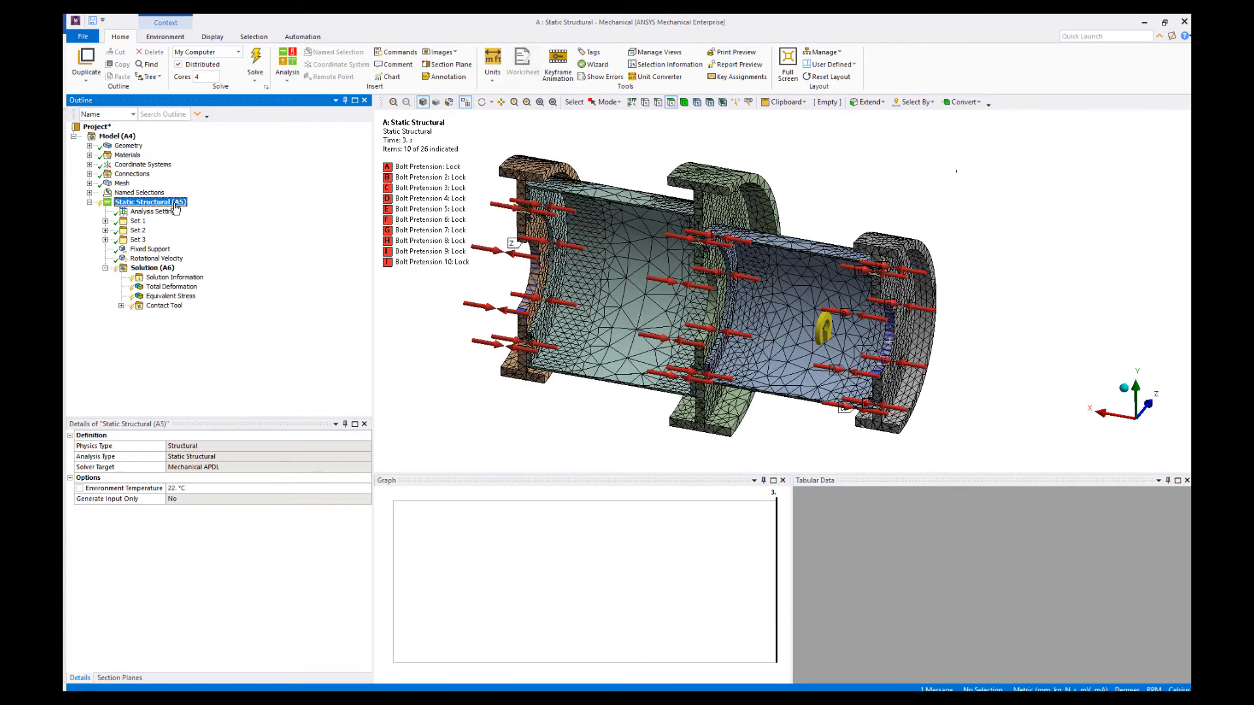
right_click(175, 206)
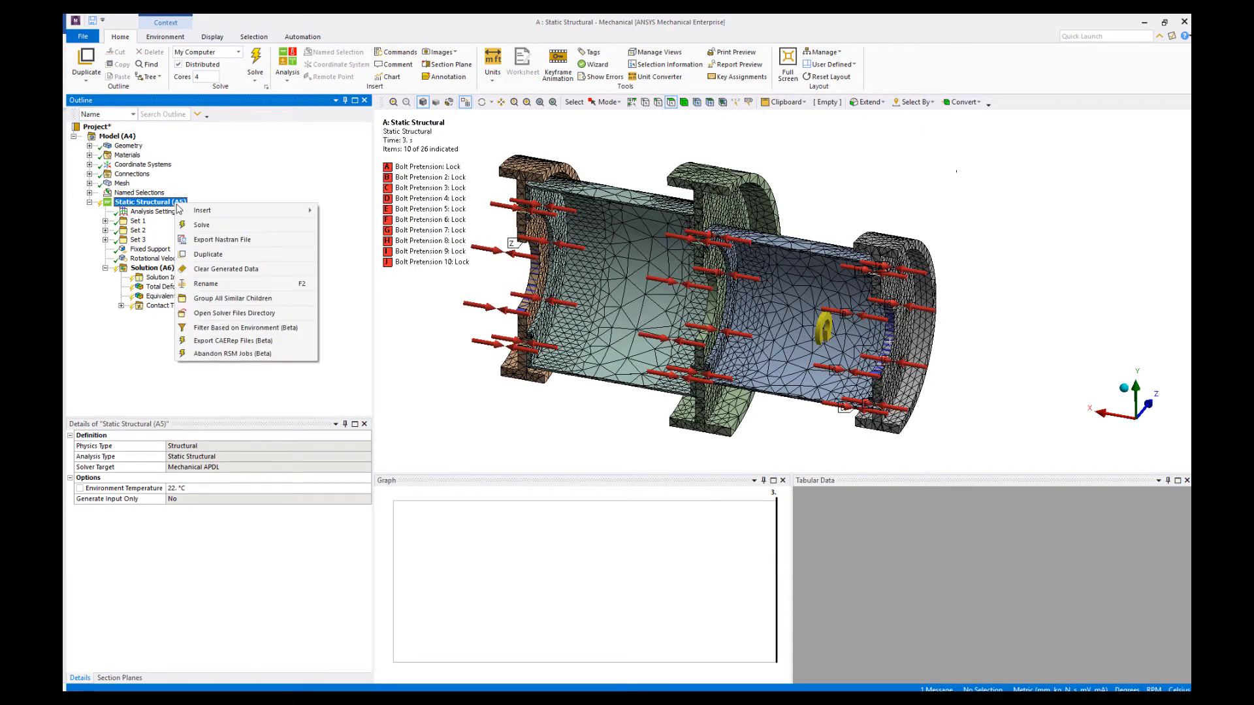
left_click(238, 261)
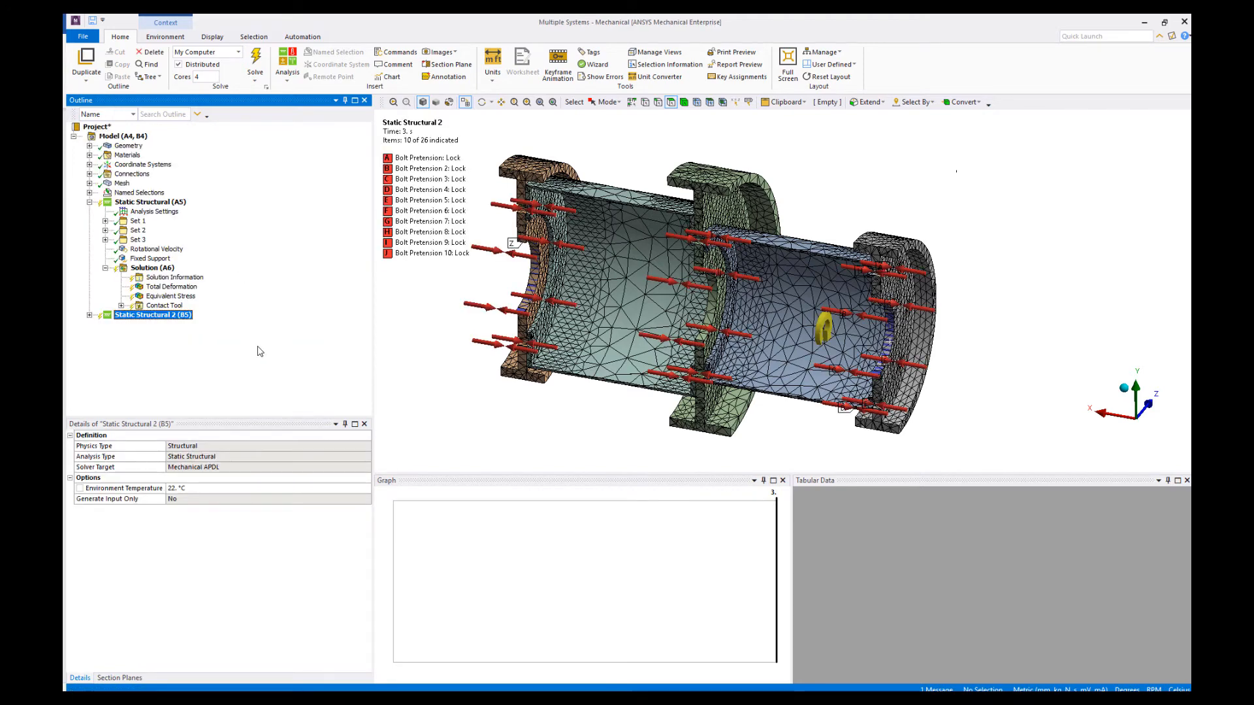
left_click(90, 315)
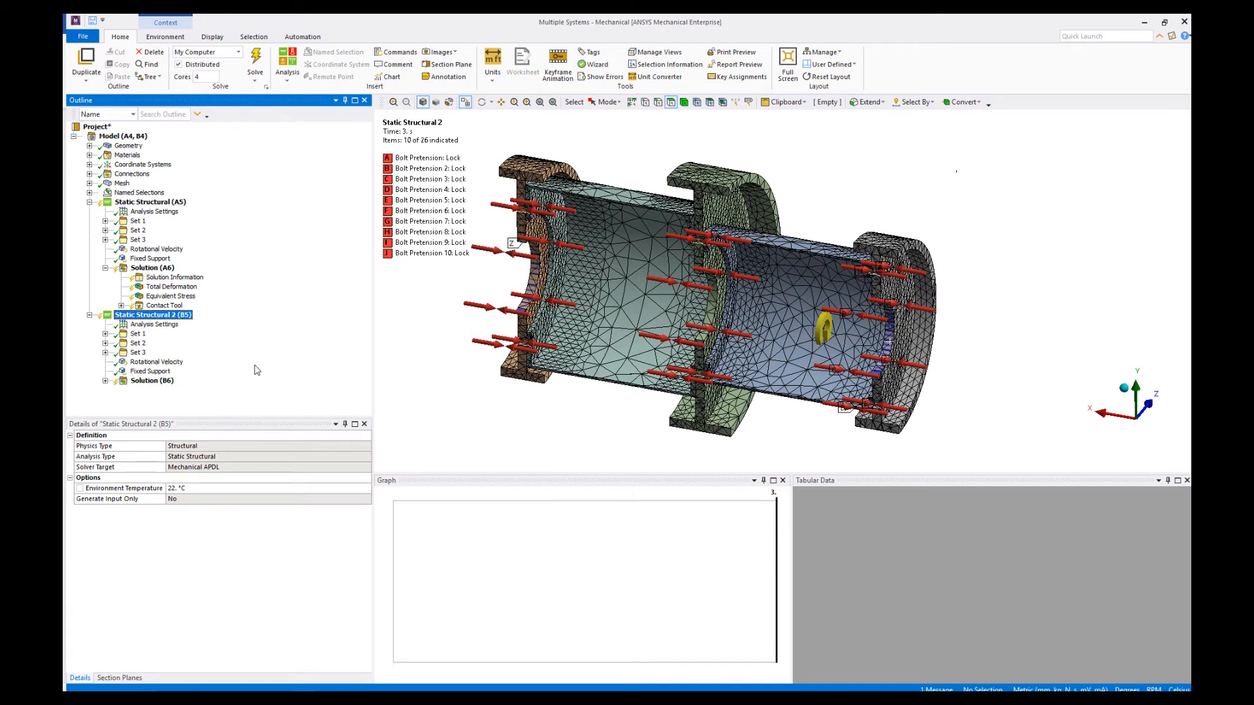
Step: Set the load step 1 preload of the eight Set 1 bolt pretensions in the copied analysis to 500 N and collapse the folder
left_click(105, 334)
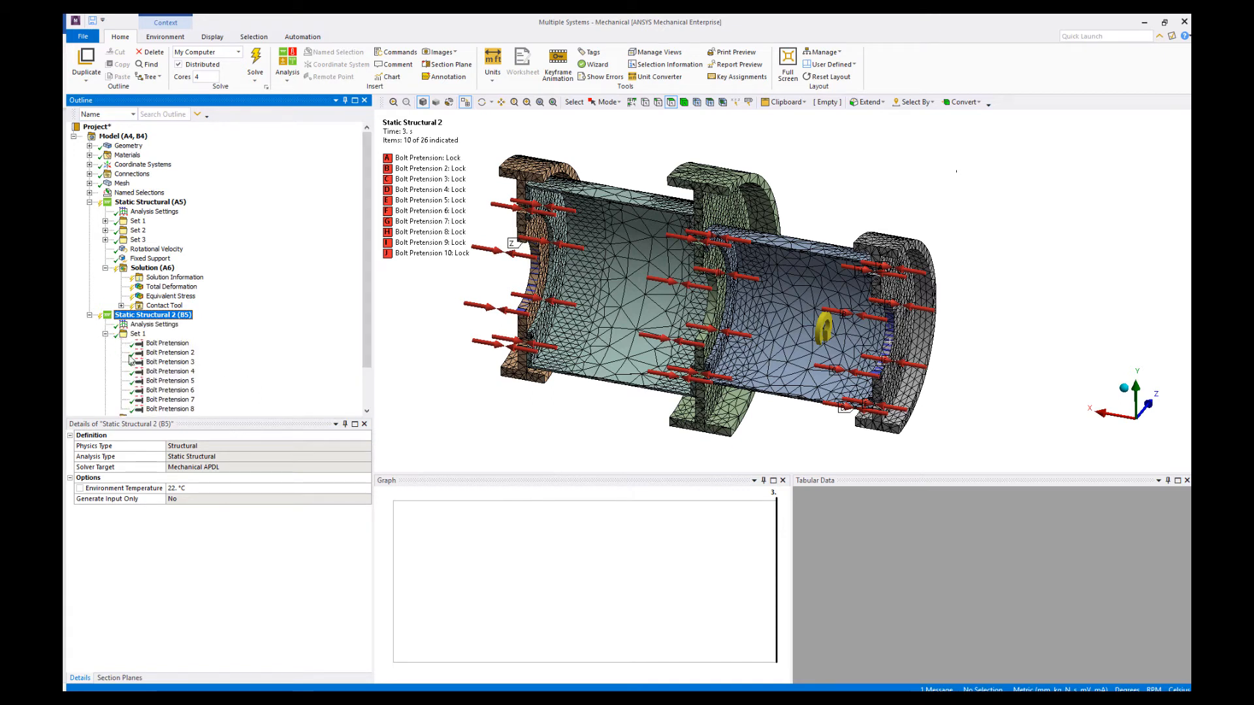
left_click(167, 344)
scroll(173, 356, "down", 2)
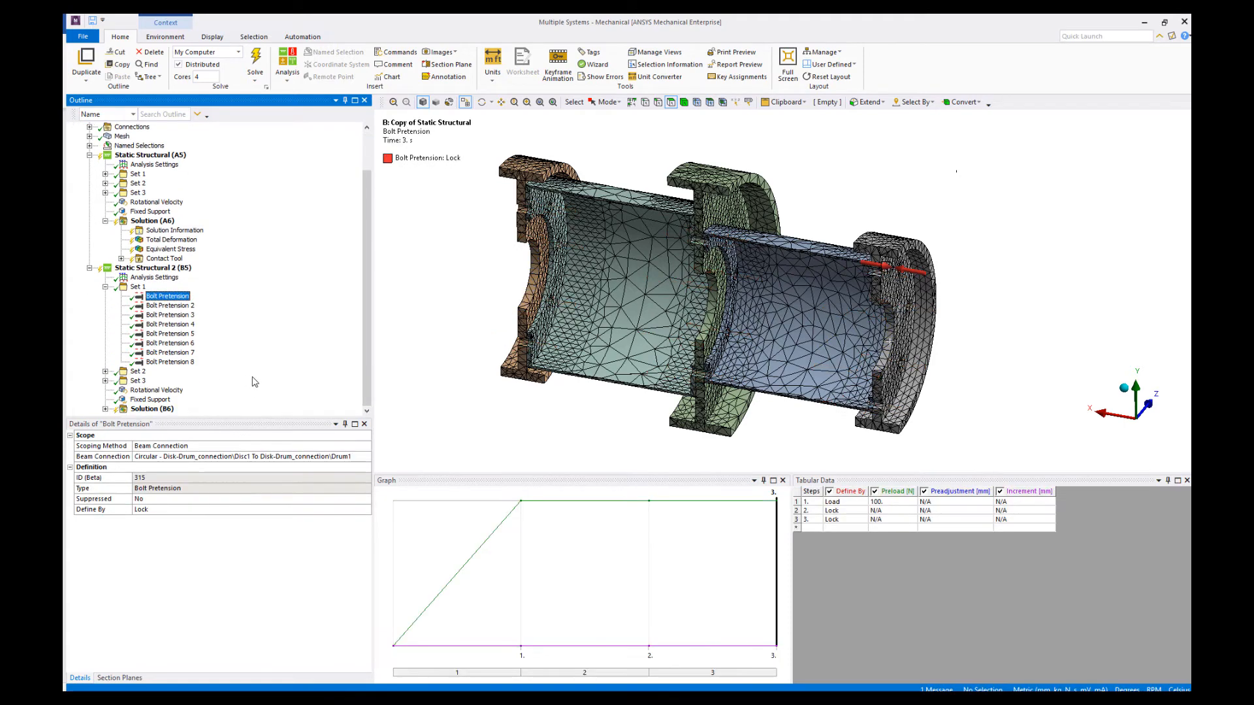
left_click(182, 363, "shift")
left_click(419, 672)
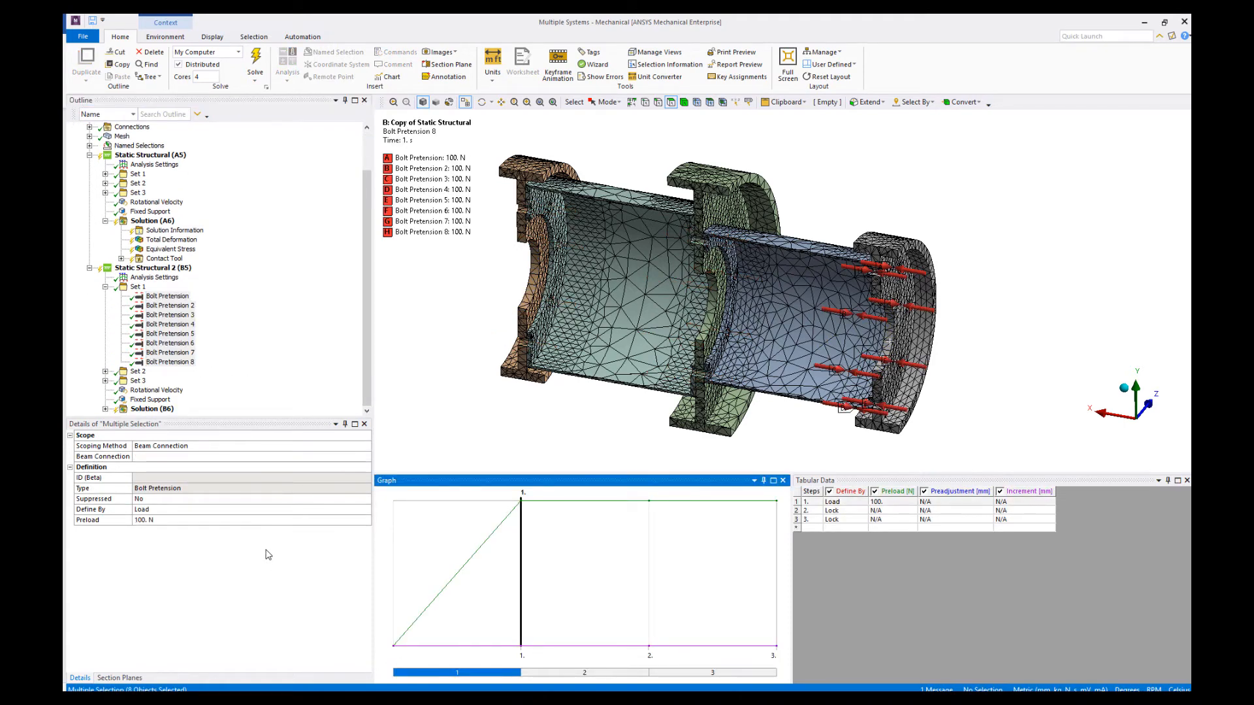
left_click(243, 520)
type("500")
key("Return")
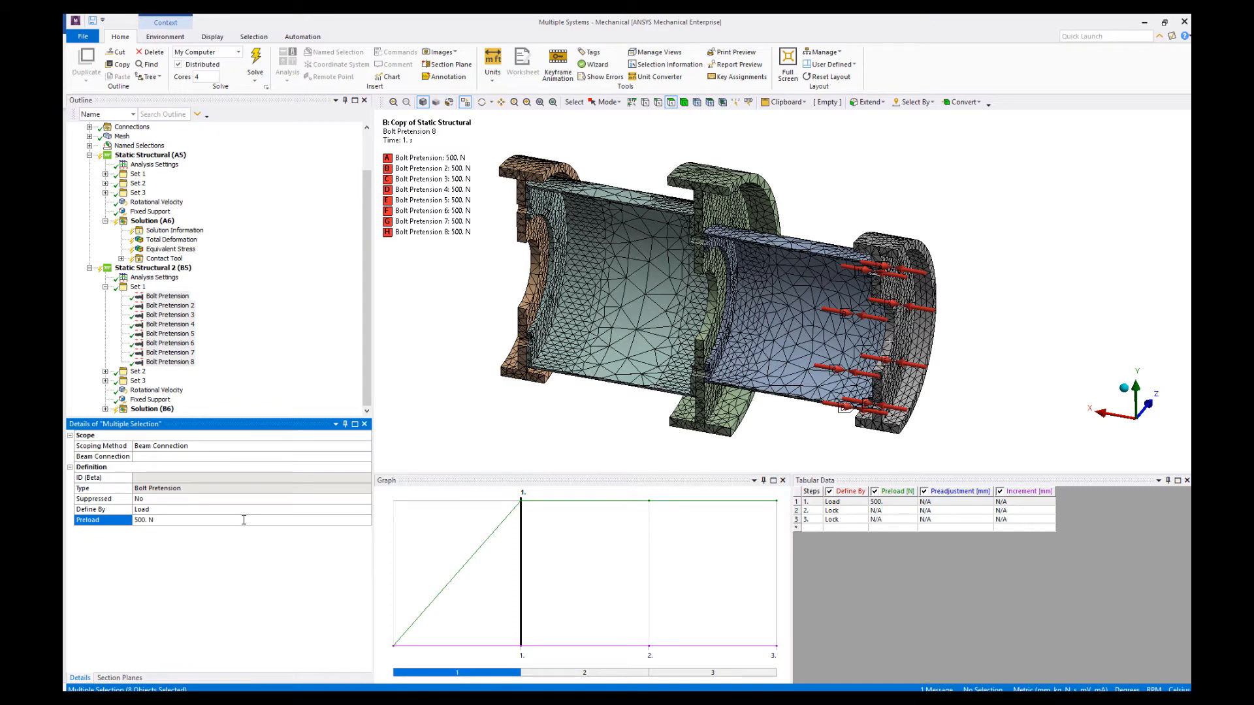
left_click(106, 287)
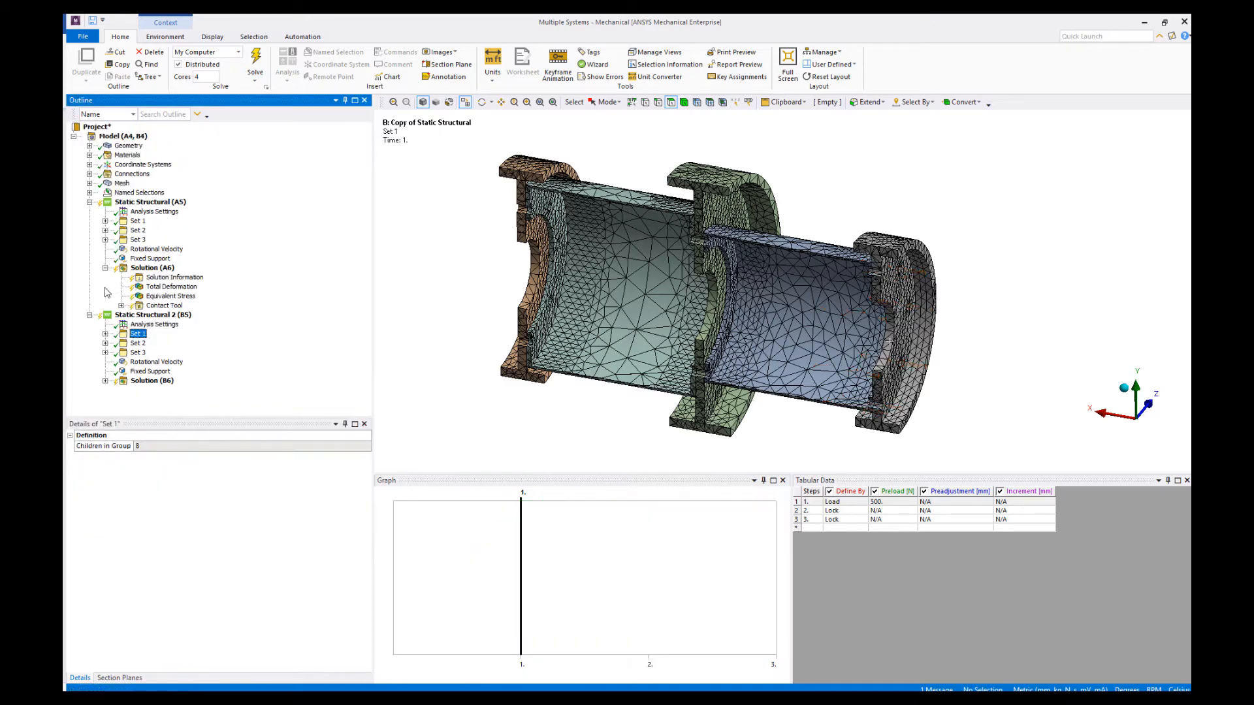
Step: Set the load step 1 preload of the eight Set 2 bolt pretensions in the copied analysis to 500 N and collapse the folder
left_click(105, 343)
left_click(172, 305)
left_click(171, 372, "shift")
left_click(237, 520)
type("500")
key("Return")
left_click(105, 297)
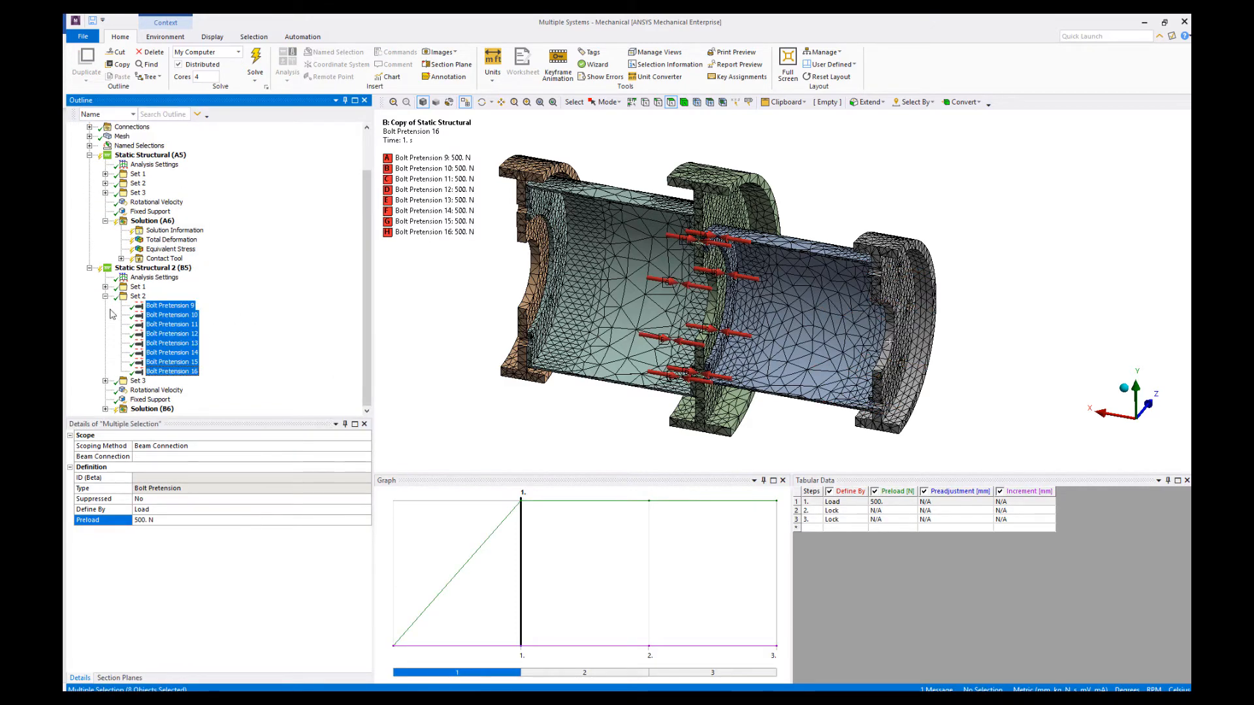
Step: Set the load step 1 preload of the eight Set 3 bolt pretensions in the copied analysis to 500 N and collapse the folder
left_click(105, 353)
left_click(171, 343)
left_click(171, 408, "shift")
left_click(237, 519)
type("500")
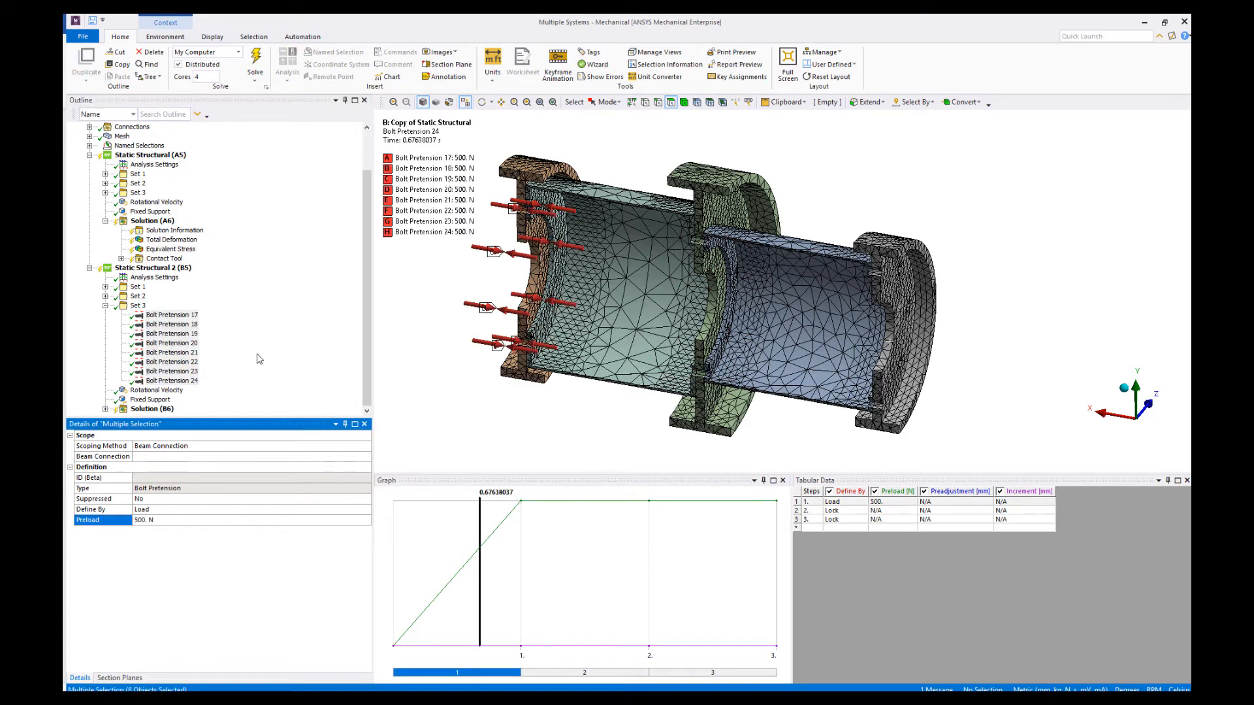
key("Return")
left_click(105, 333)
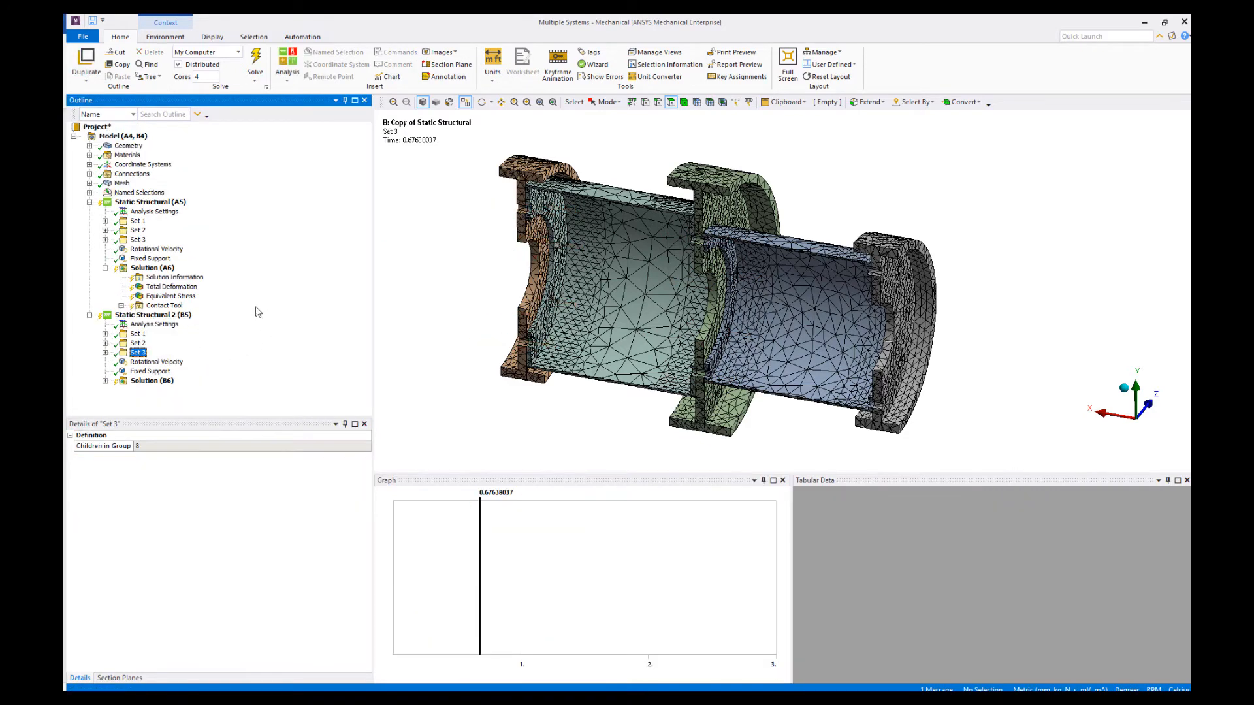
Step: Rename the original static structural analysis as "Case 1: Preload of 100 N"
left_click(157, 202)
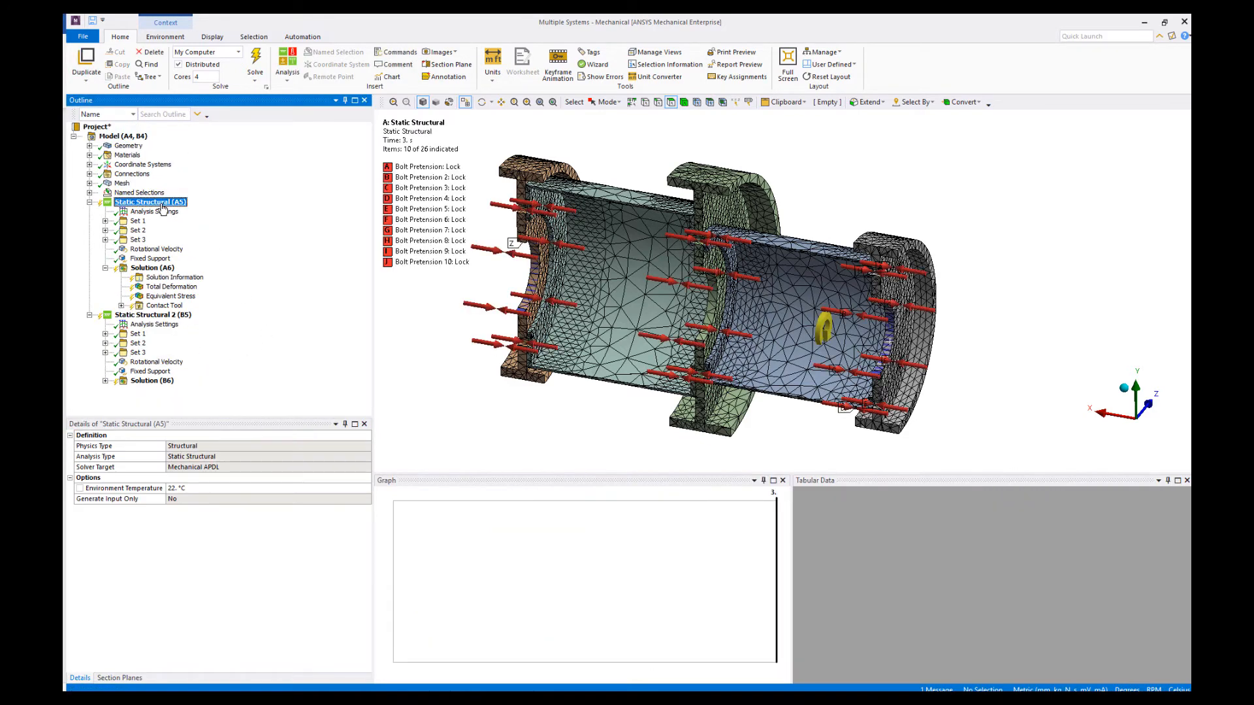
right_click(162, 204)
left_click(195, 300)
type("Case 1: Preload of 100 N")
key("Return")
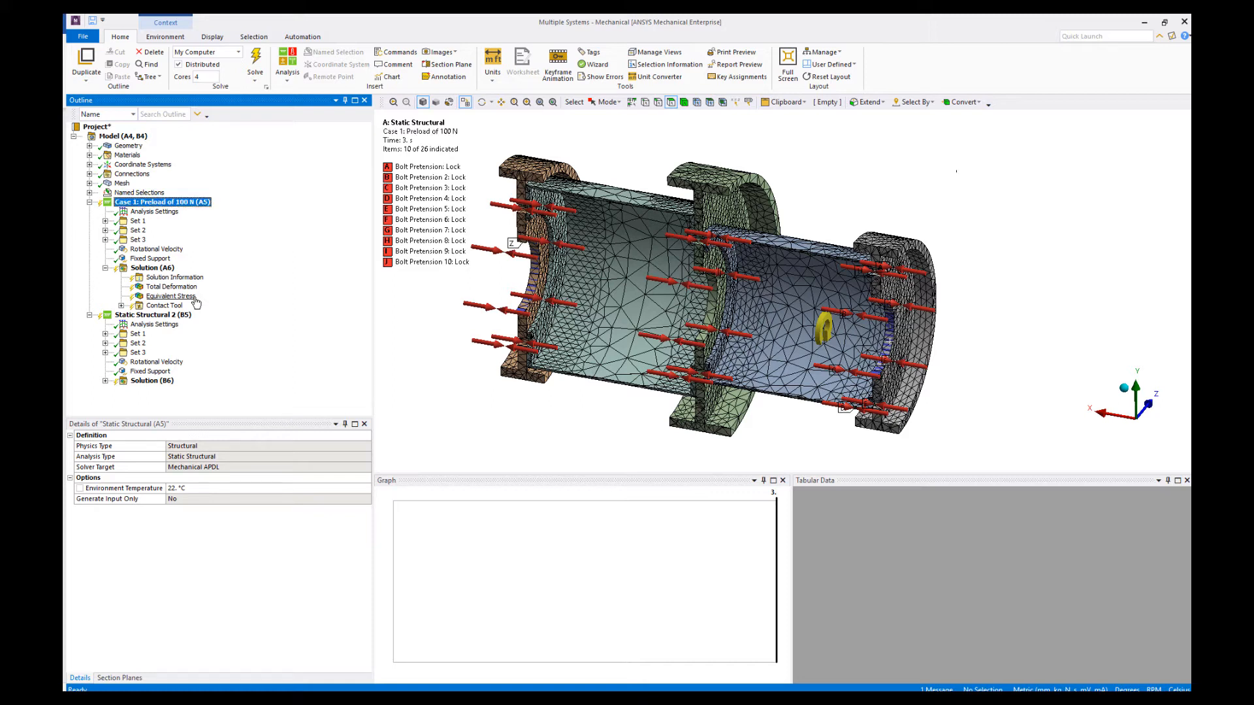
Step: Rename the duplicated static structural analysis as "Case 2: Preload of 500 N"
left_click(182, 315)
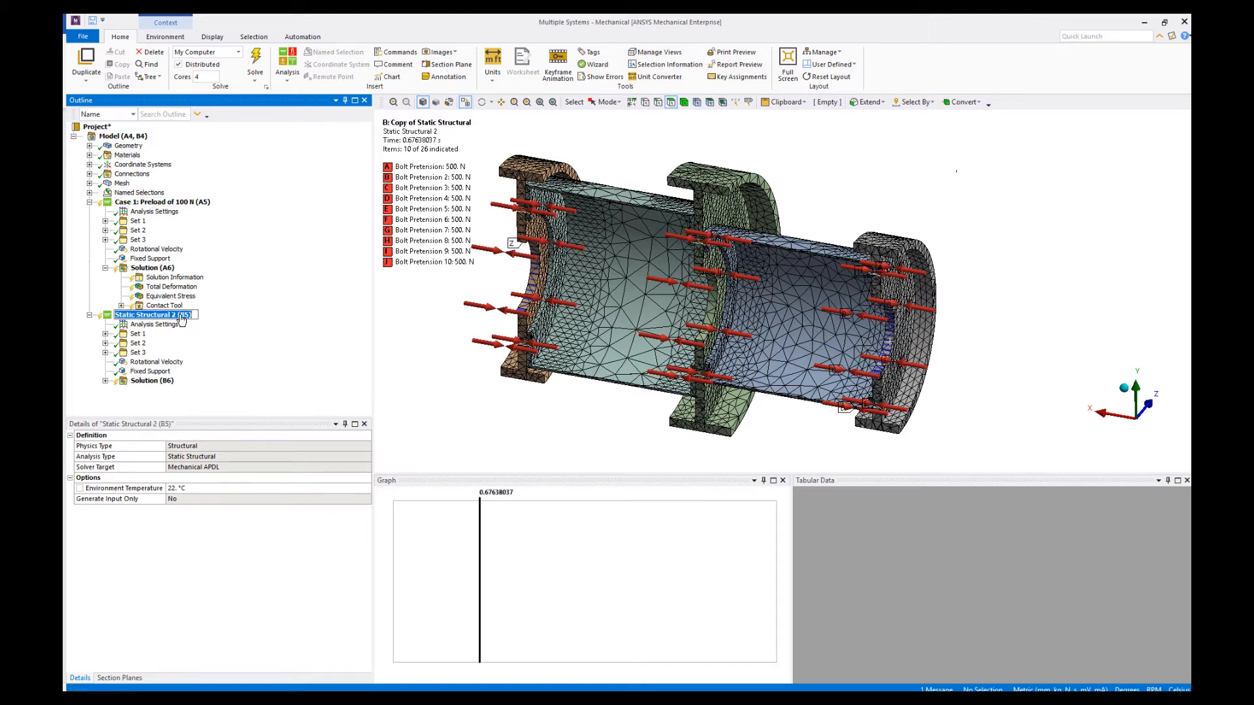
type("Case 2:")
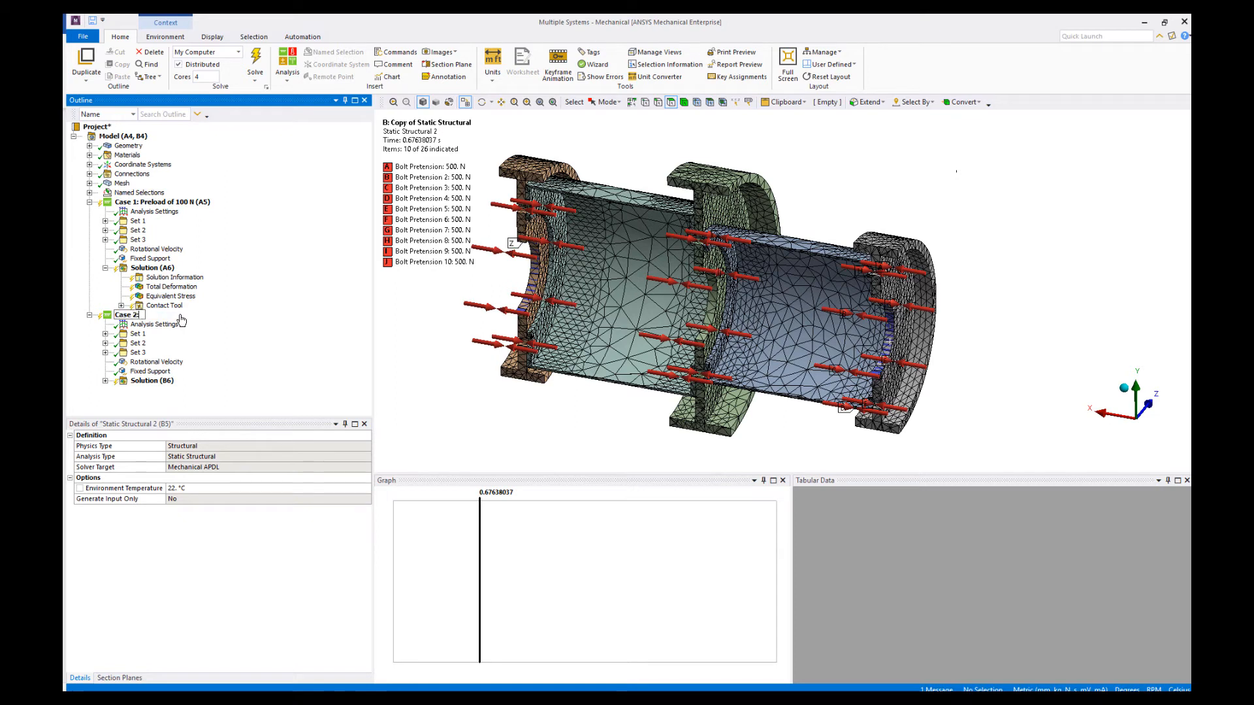
type(" Preload of 500 N")
key("Return")
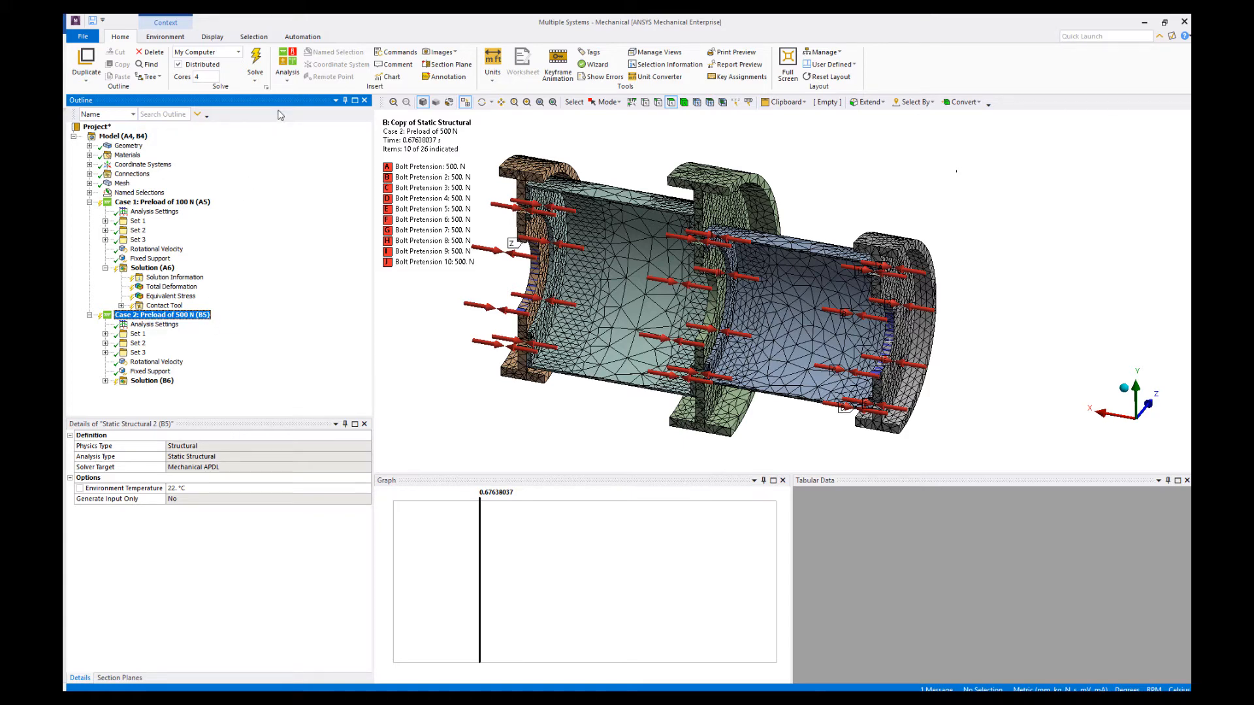
Step: Add a Modal analysis sharing the same model and switch to the Workbench project schematic
left_click(287, 68)
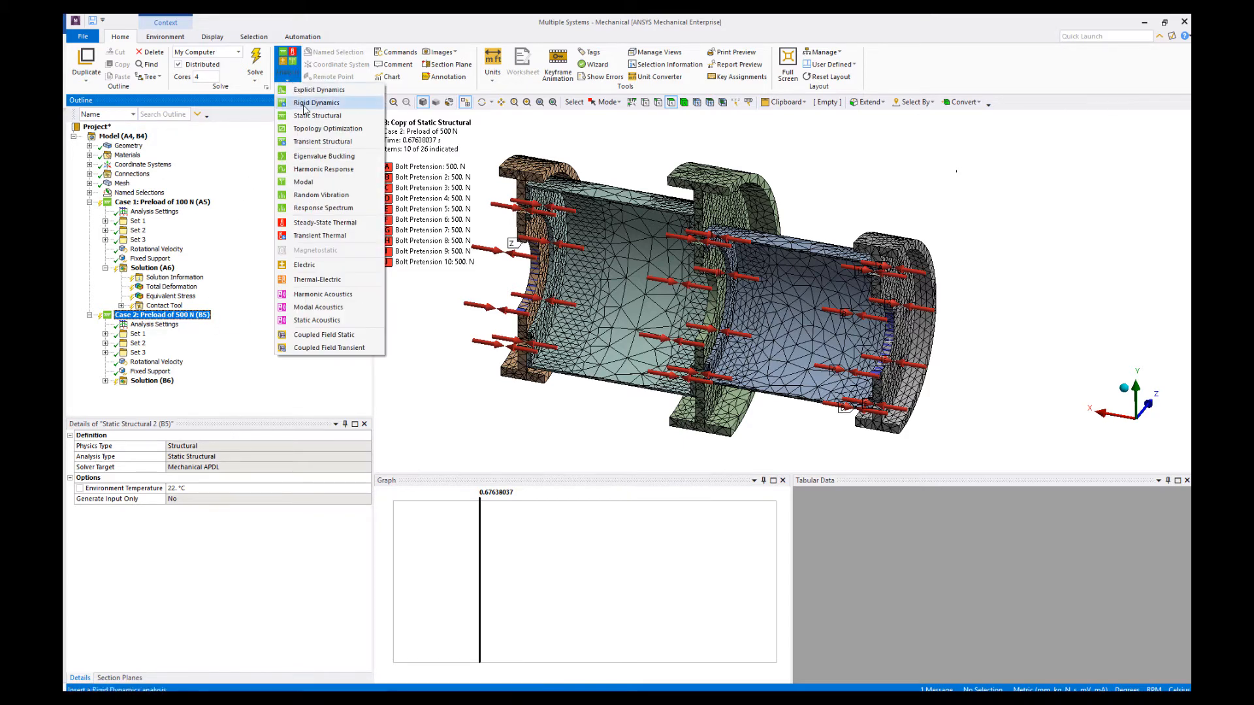
left_click(325, 182)
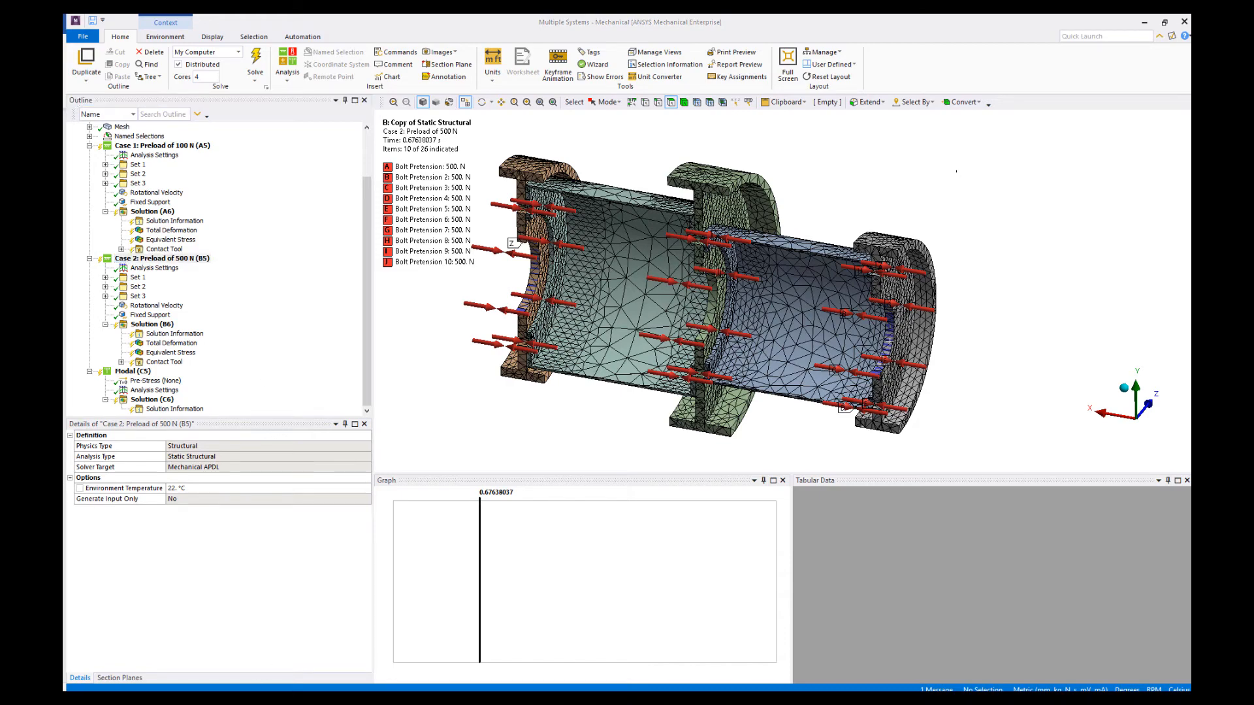
left_click(288, 650)
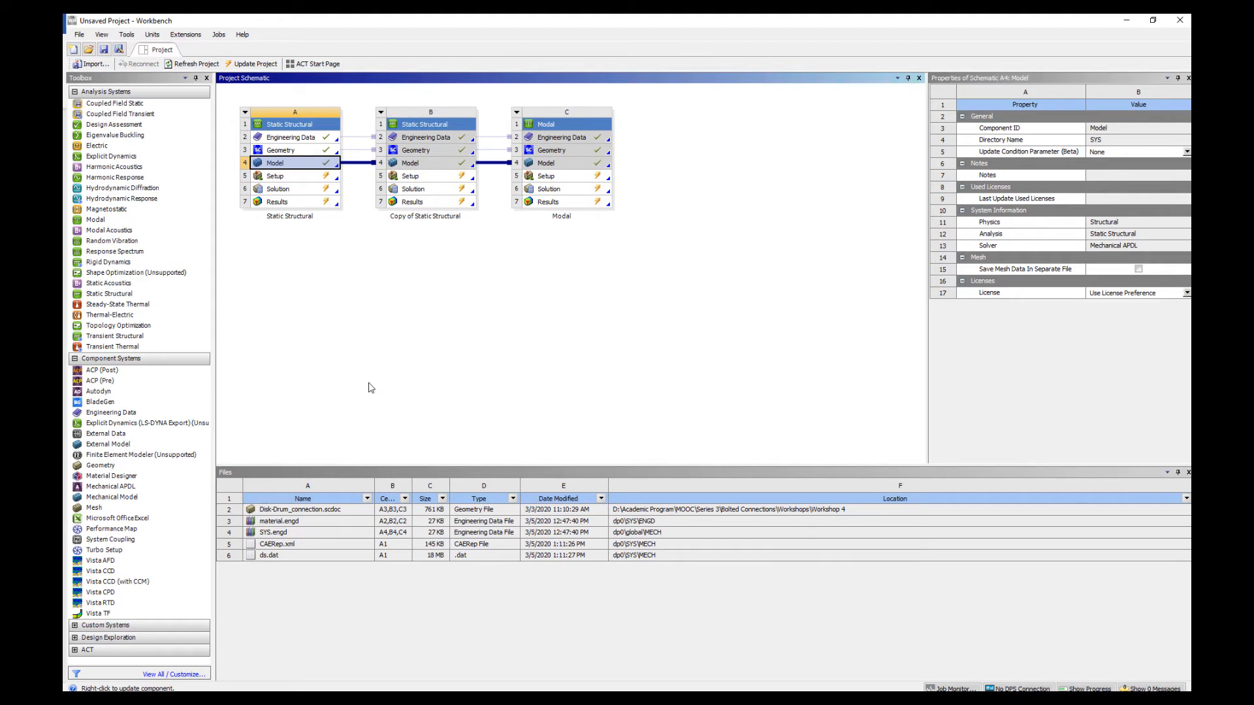
Step: Switch to Mechanical and set the Modal analysis's pre-stress environment to Case 1: Preload of 100 N
left_click(284, 700)
left_click(344, 667)
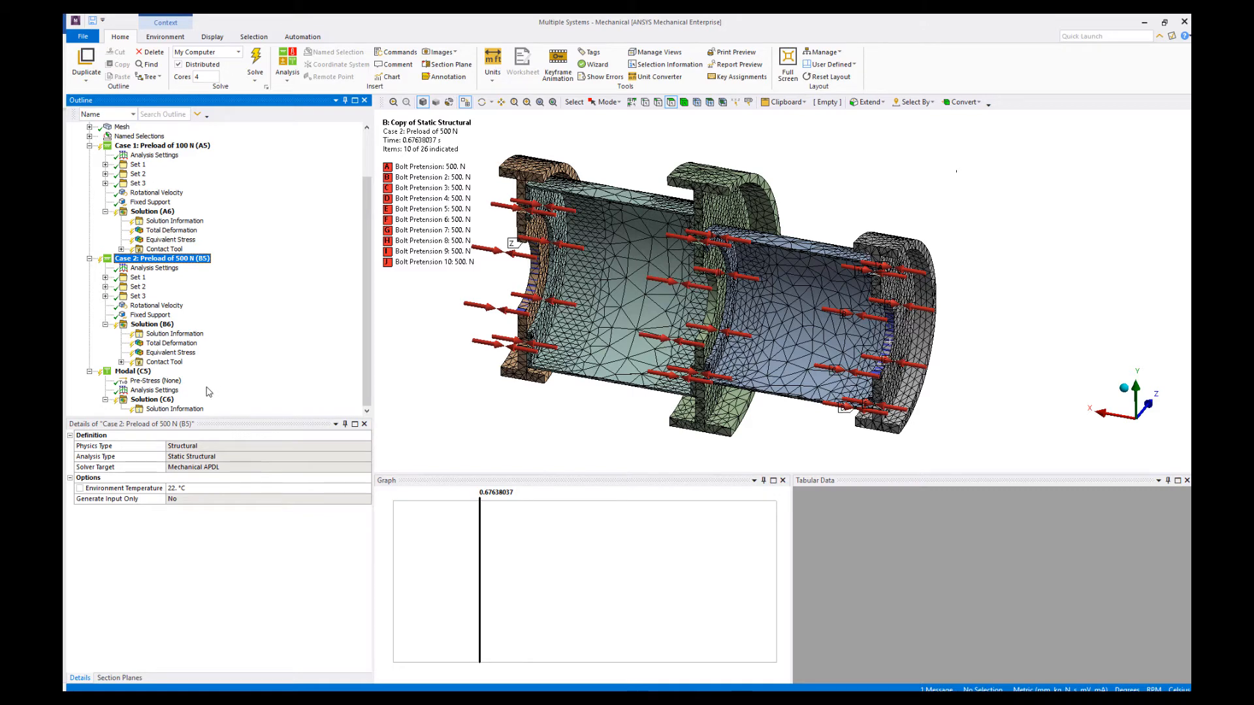
left_click(164, 381)
left_click(360, 447)
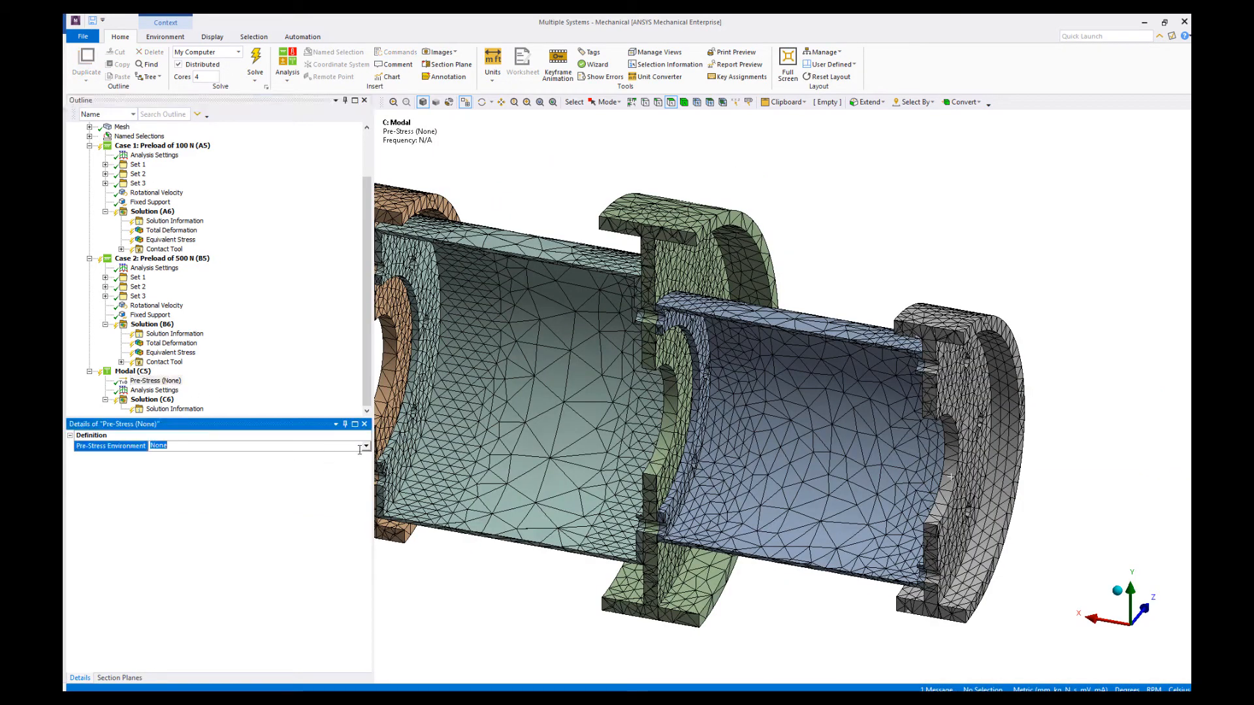
left_click(365, 447)
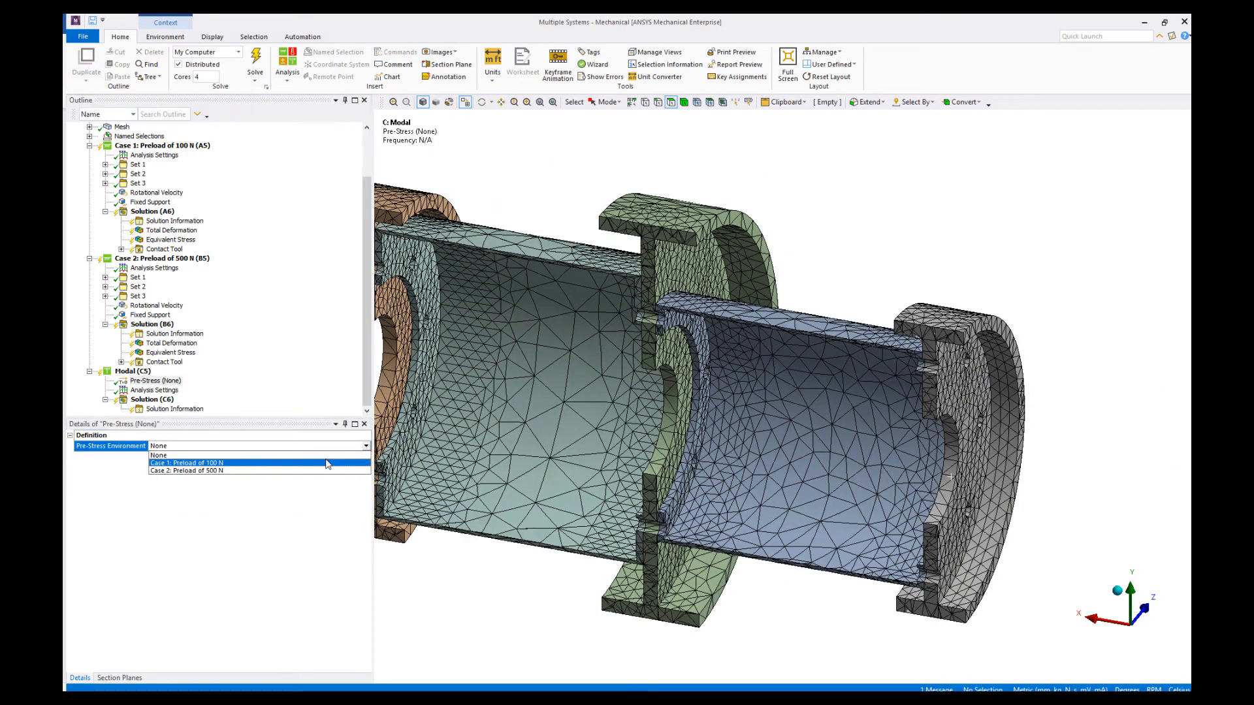
left_click(327, 464)
left_click(306, 363)
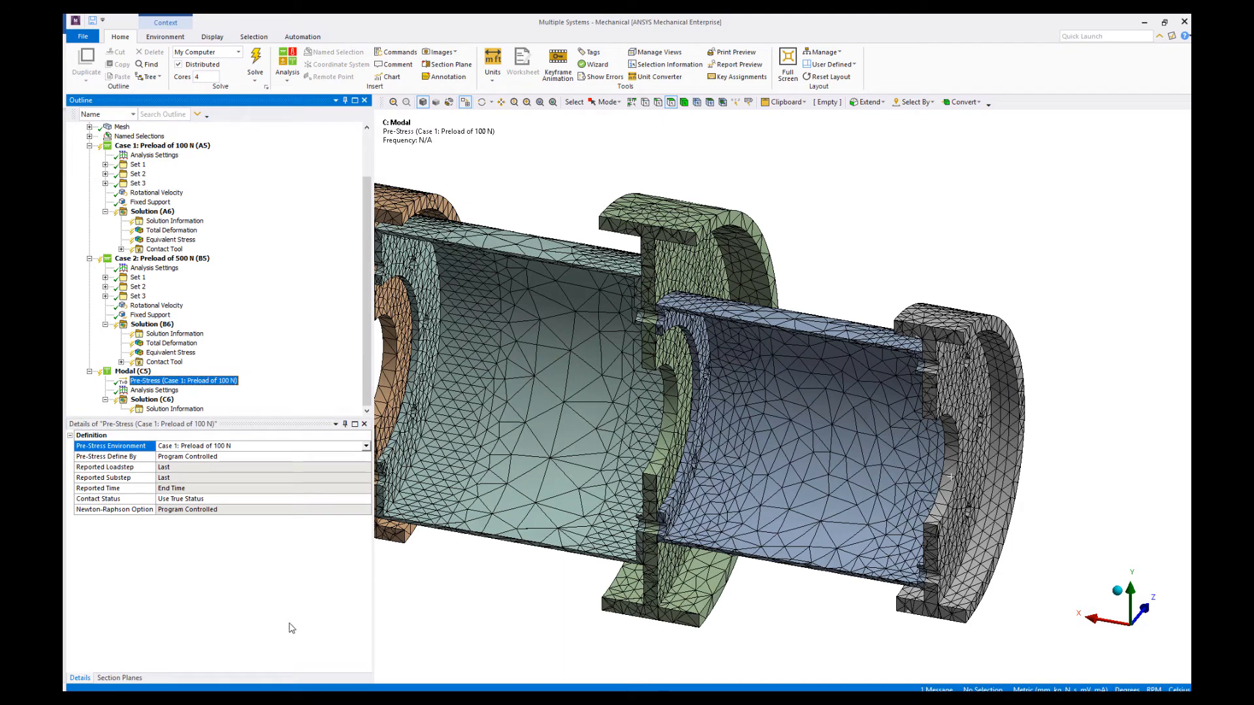
Step: Check the Modal system's pre-stress link in the Workbench project schematic and return to Mechanical
mouse_move(307, 691)
left_click(318, 667)
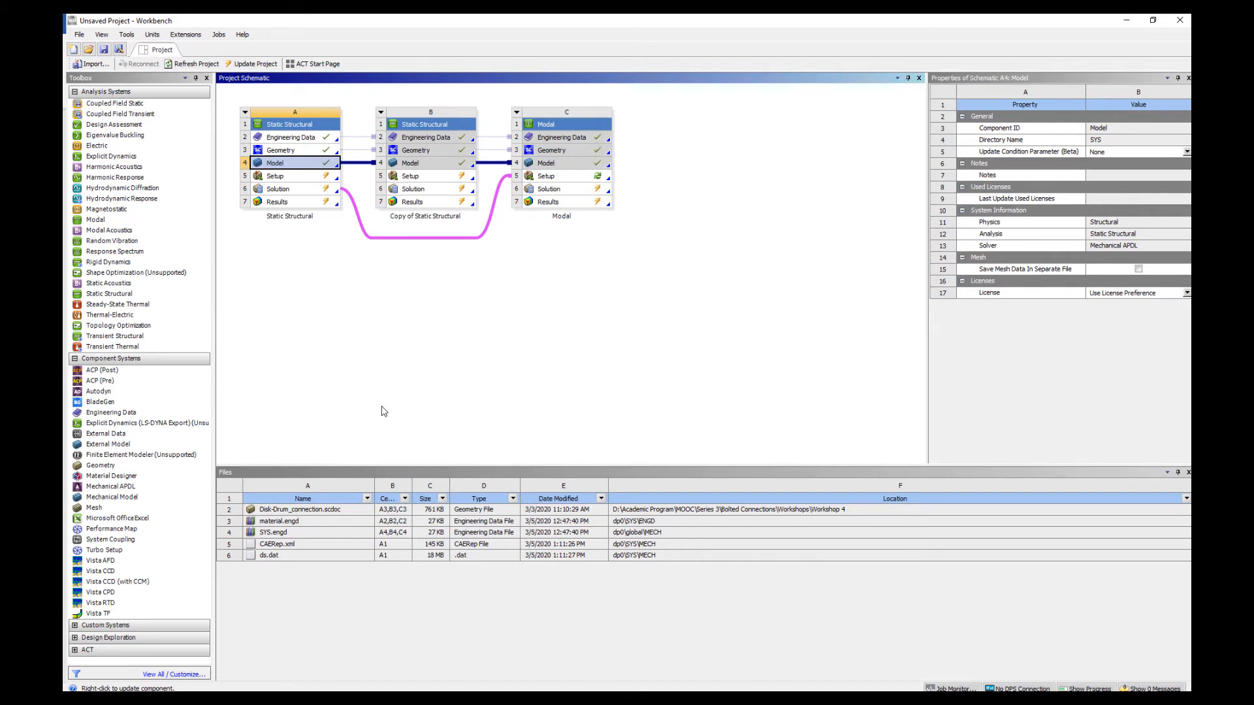
left_click(281, 699)
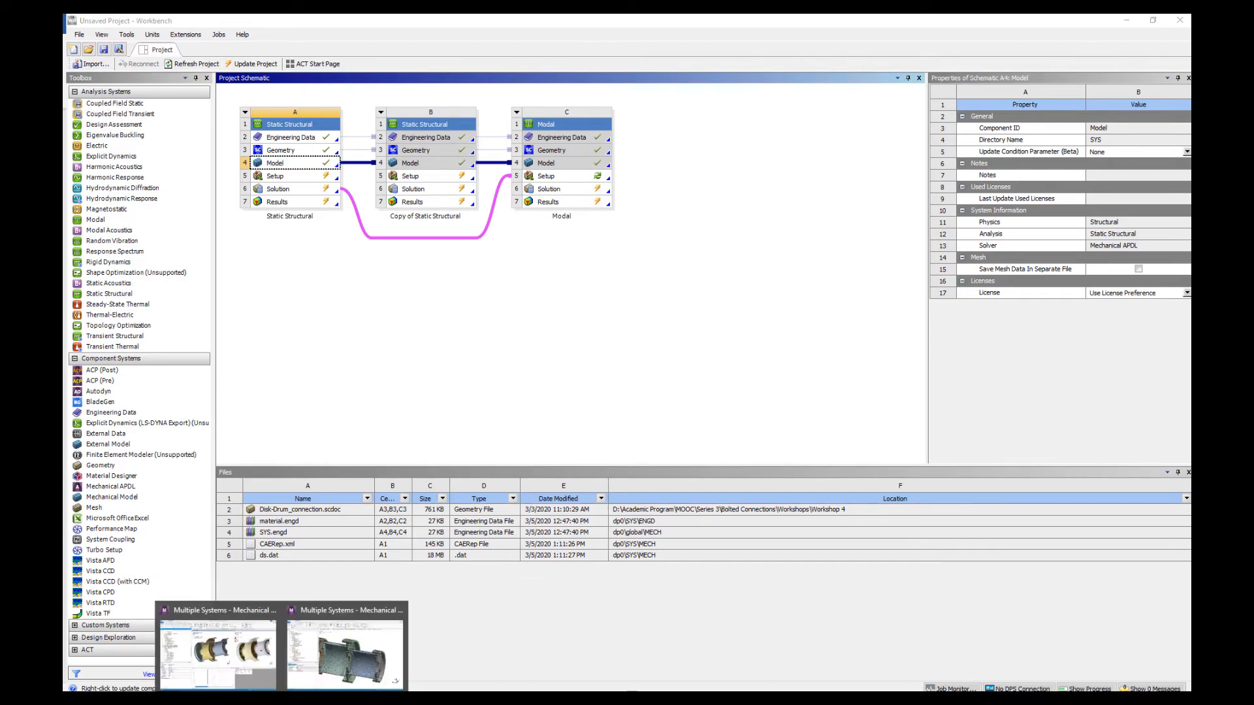
left_click(345, 653)
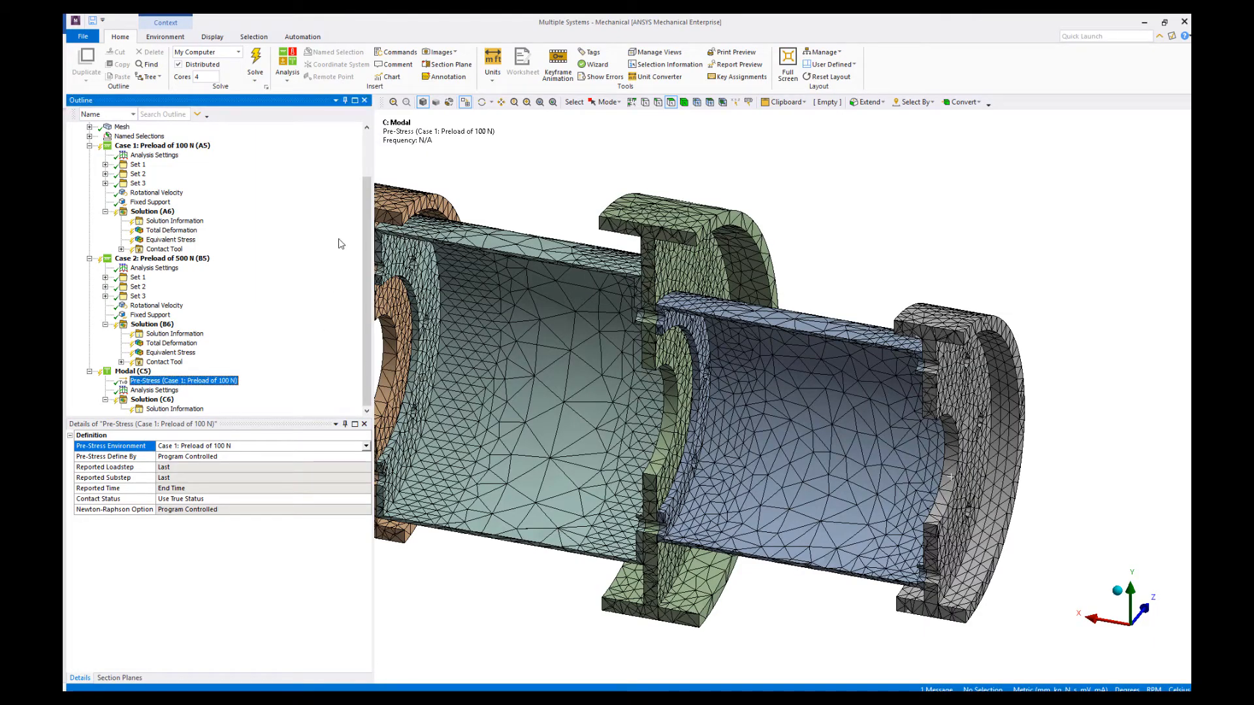
Step: Add a second Modal analysis pre-stressed by Case 2: Preload of 500 N and check its link in the project schematic
left_click(287, 83)
left_click(313, 181)
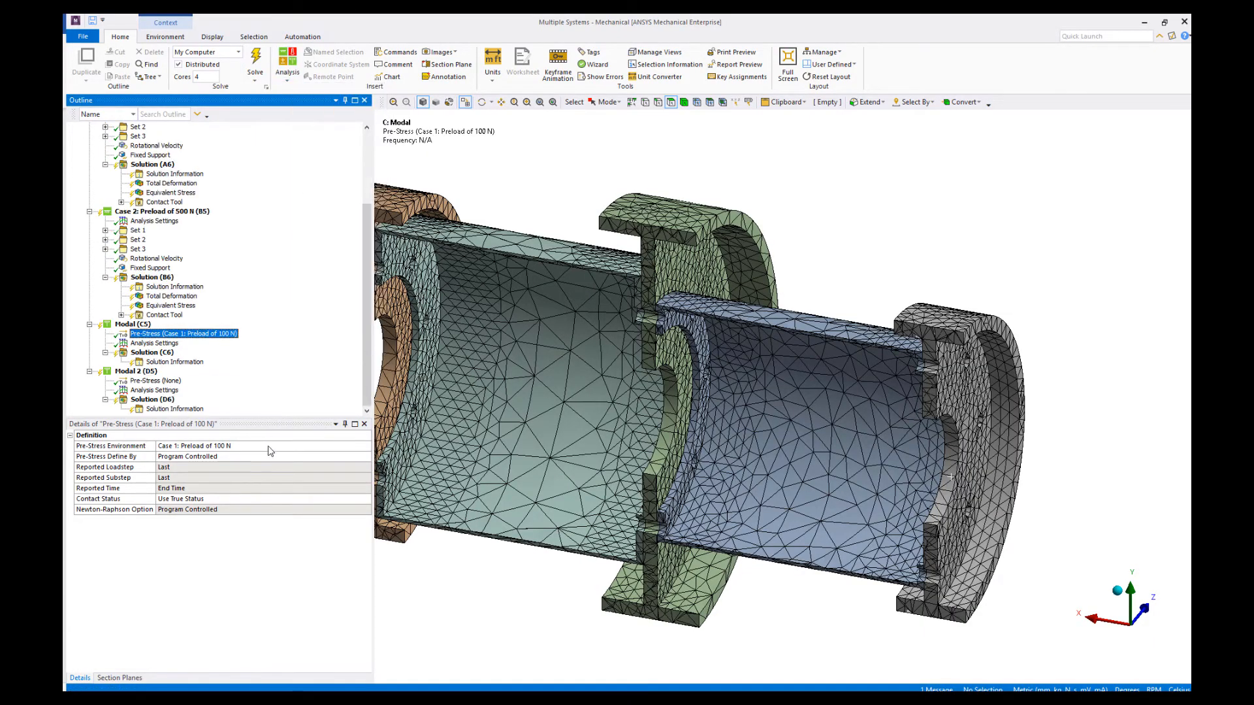
left_click(177, 384)
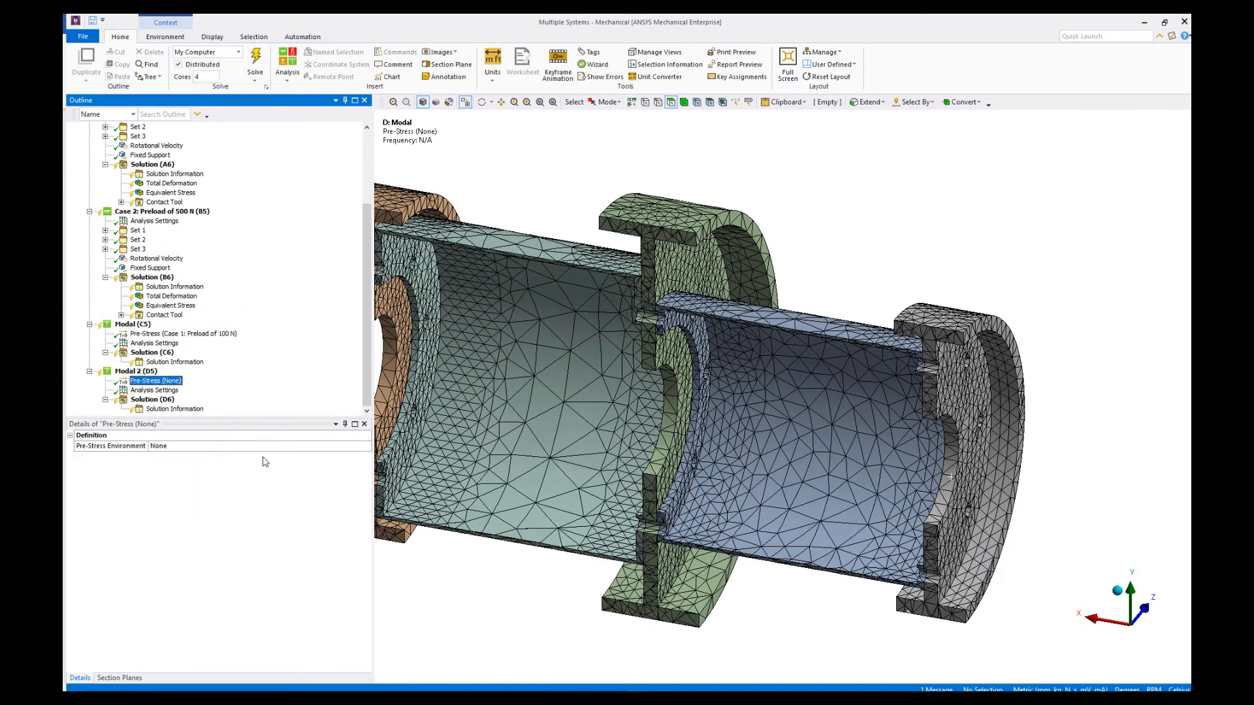
left_click(284, 447)
left_click(366, 445)
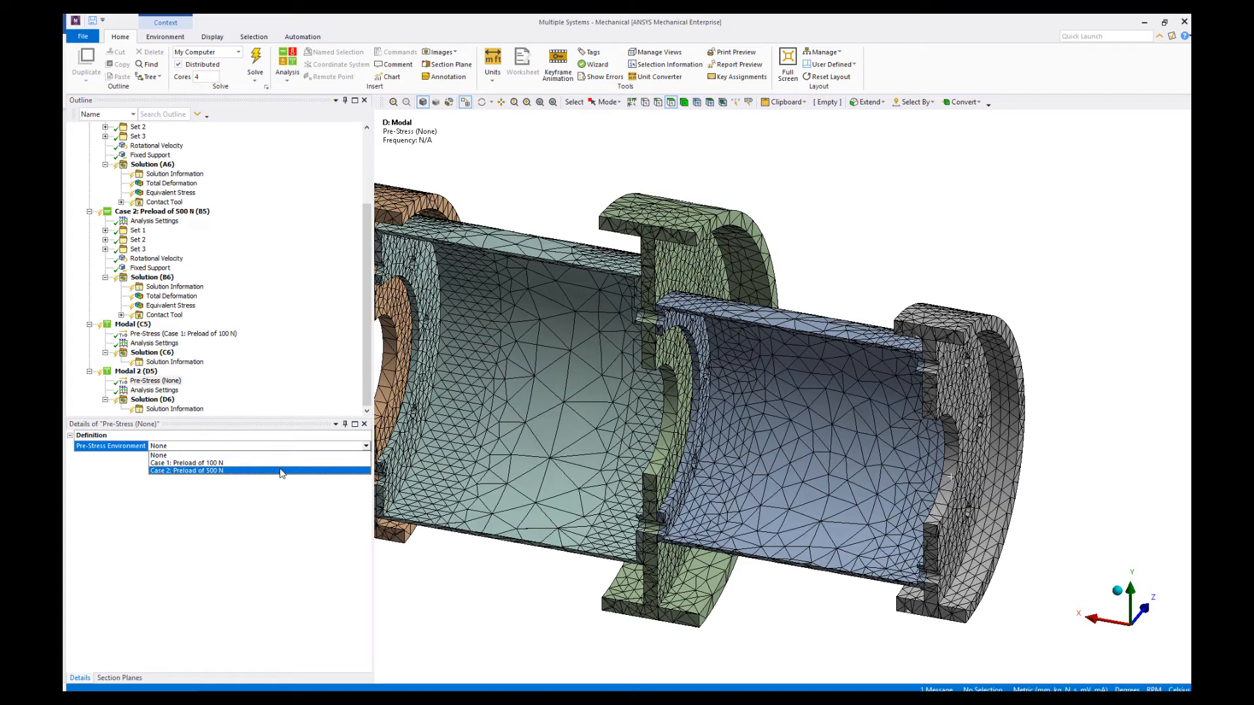
left_click(281, 470)
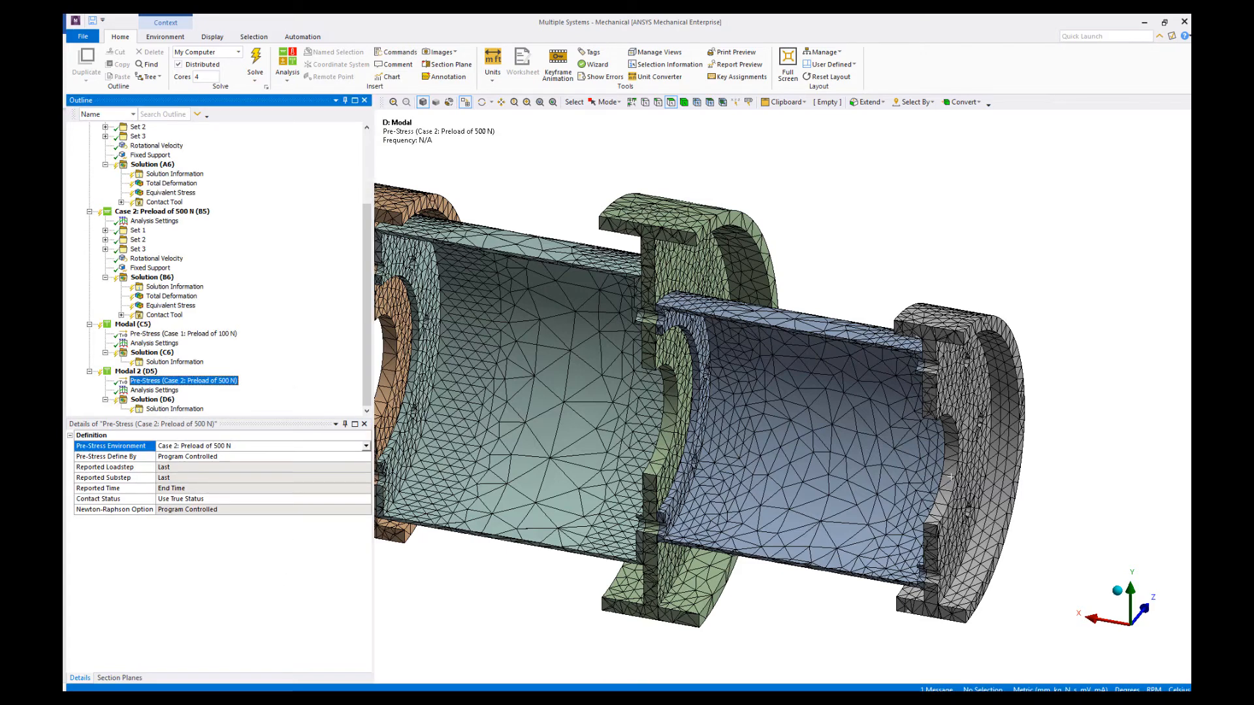
left_click(288, 666)
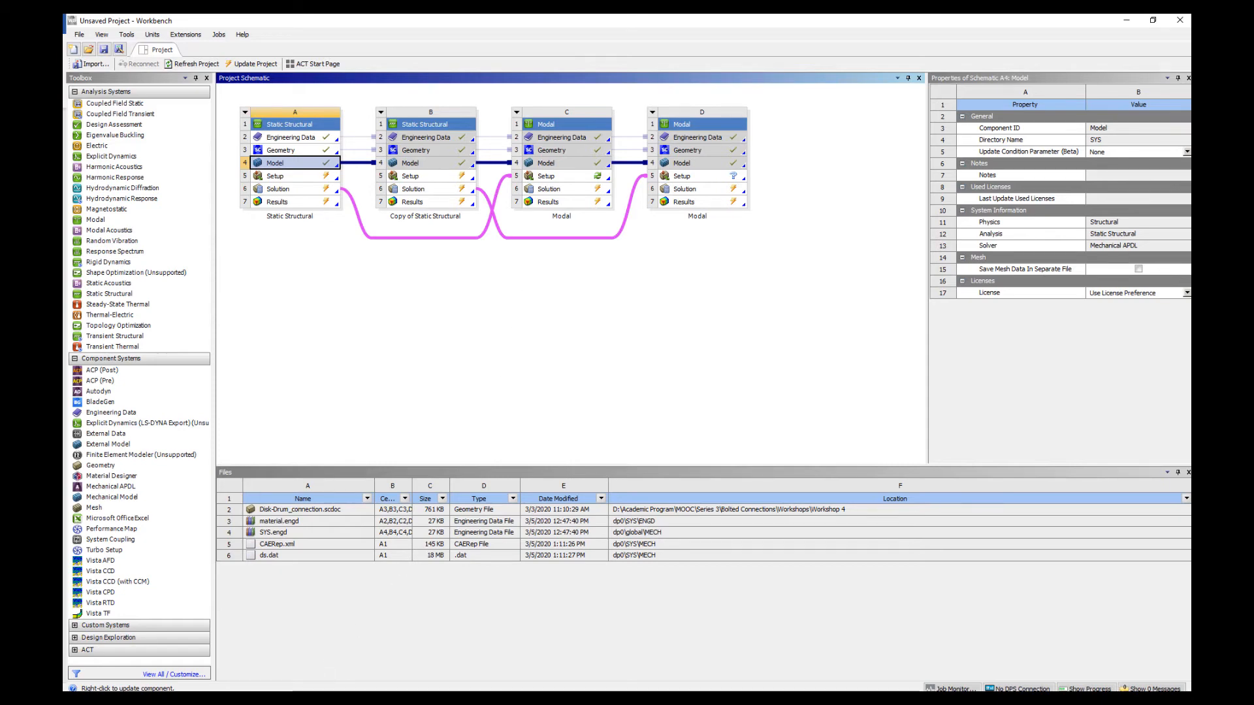
left_click(340, 660)
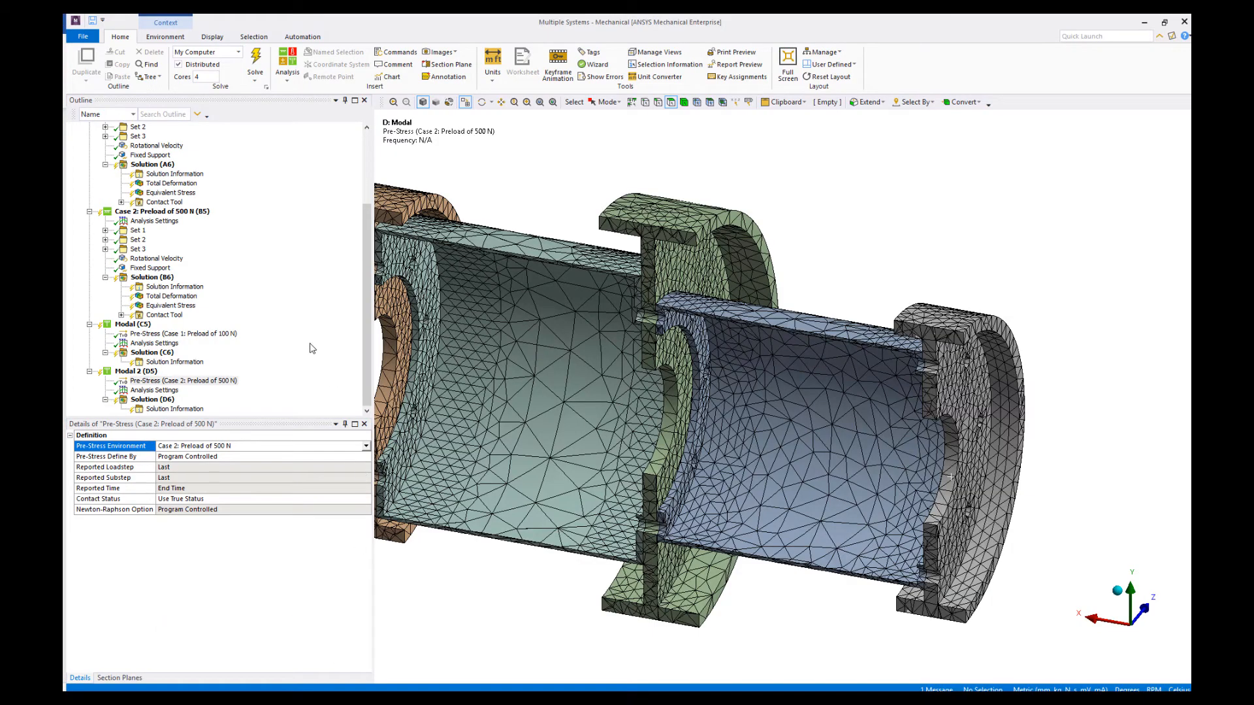
Step: Solve both modal analyses together with their linked static cases and open the Case 1 solver output
left_click(152, 399)
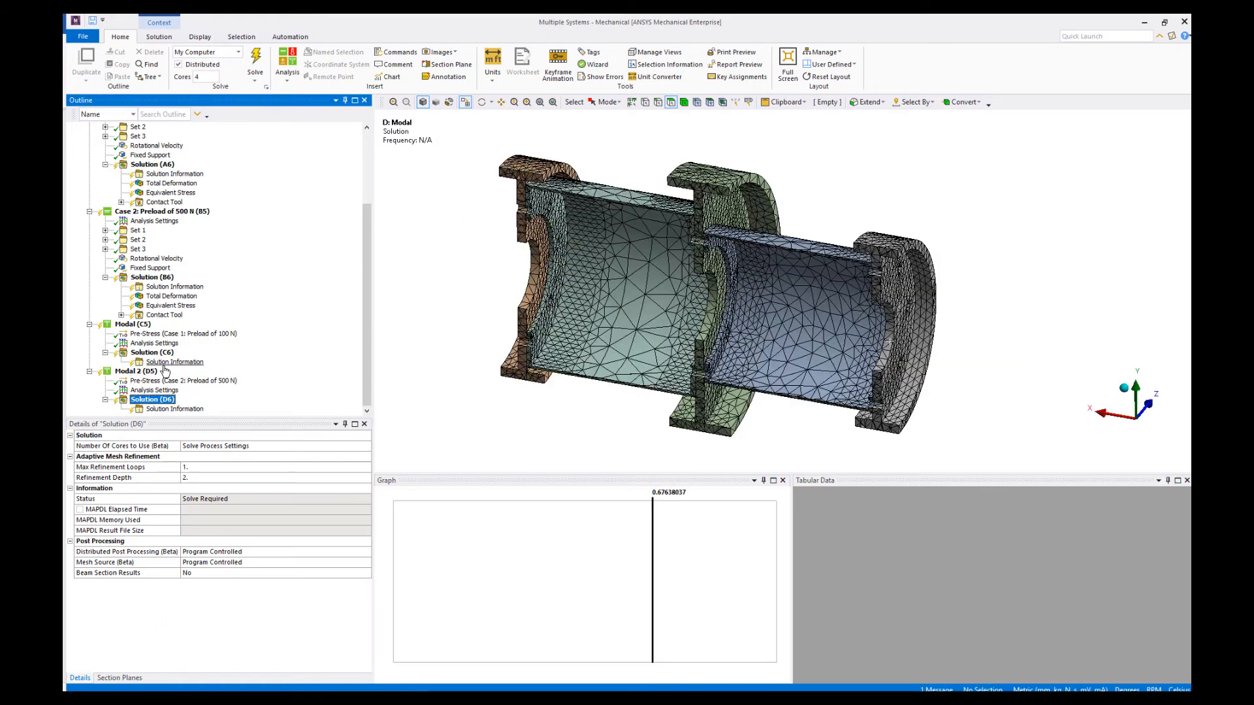
left_click(160, 353, "ctrl")
left_click(157, 277, "ctrl")
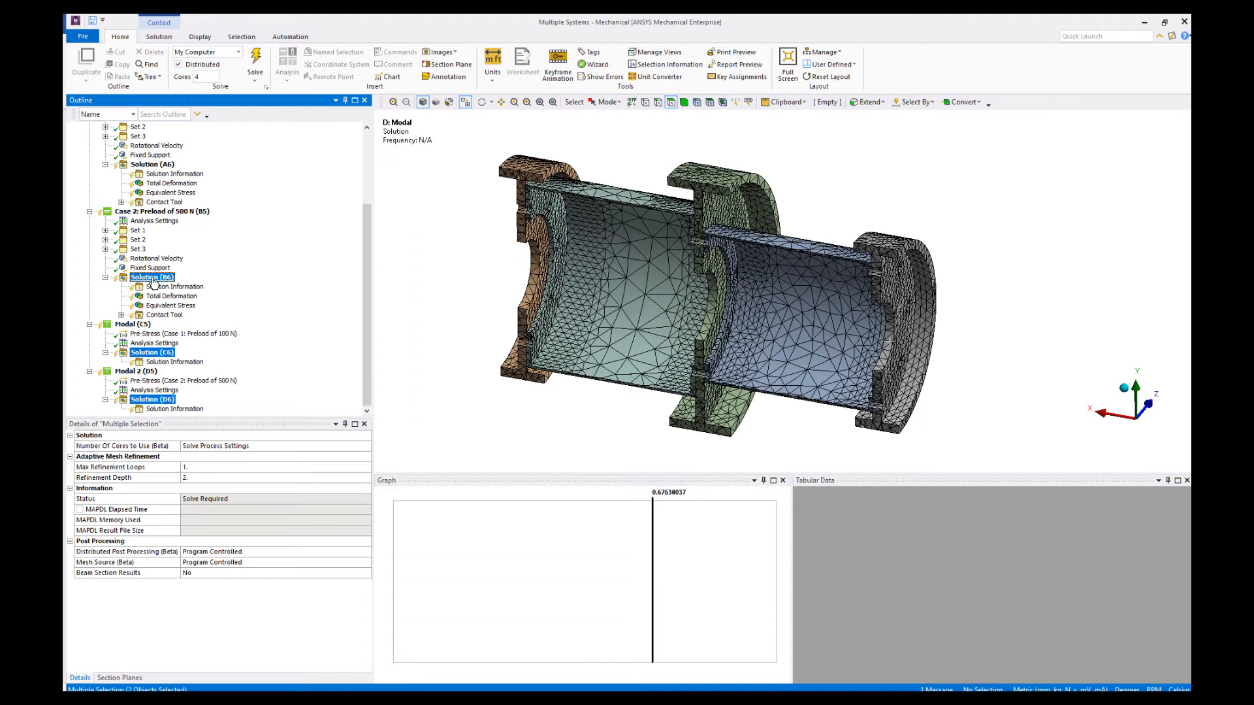
left_click(160, 166, "ctrl")
left_click(158, 401)
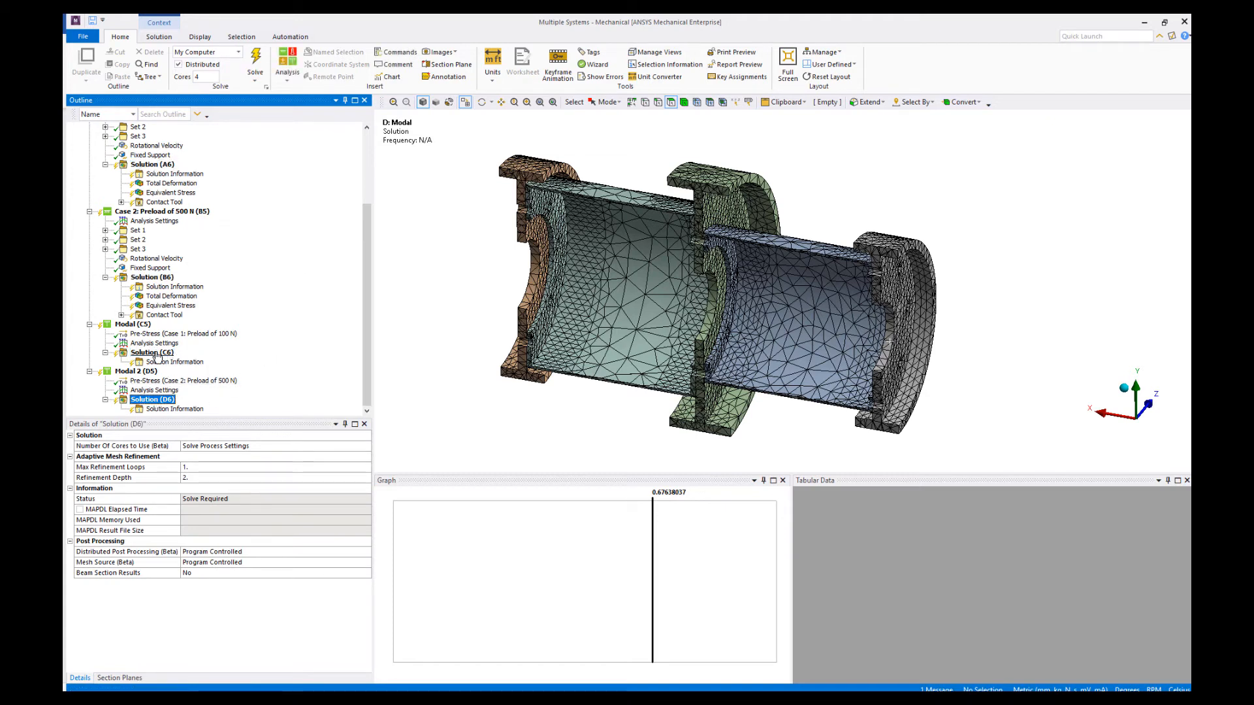
left_click(157, 353, "ctrl")
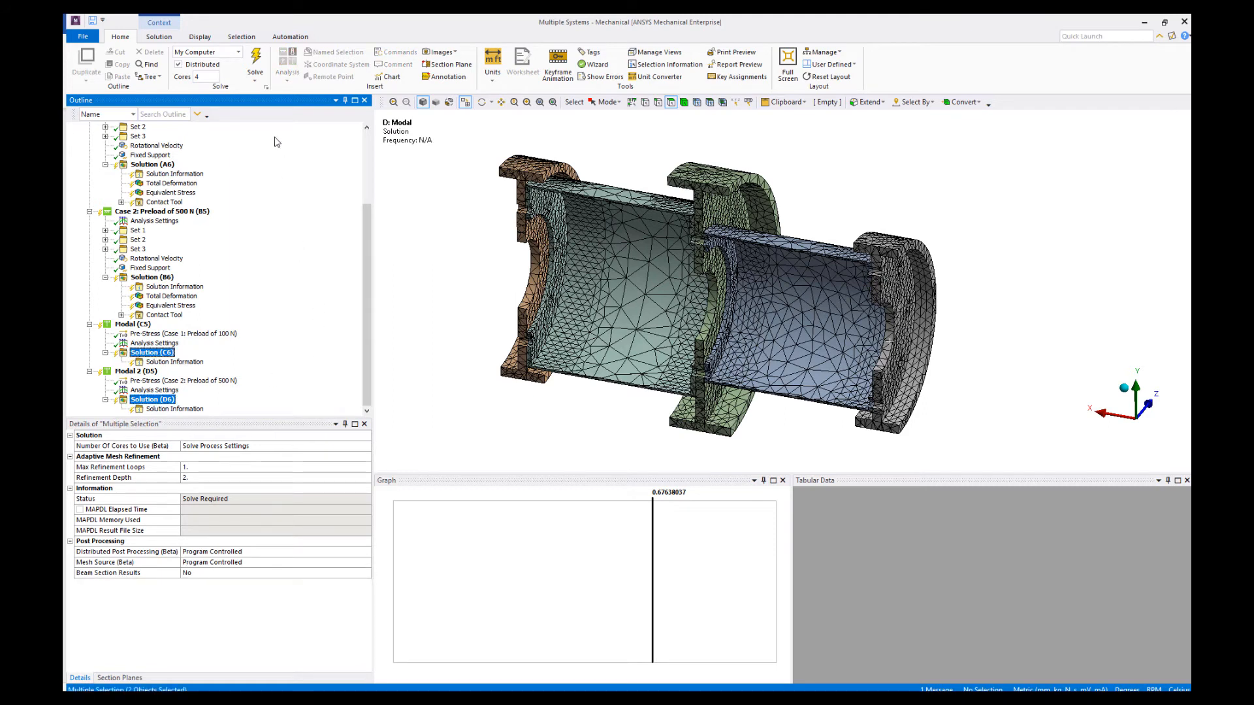
left_click(254, 57)
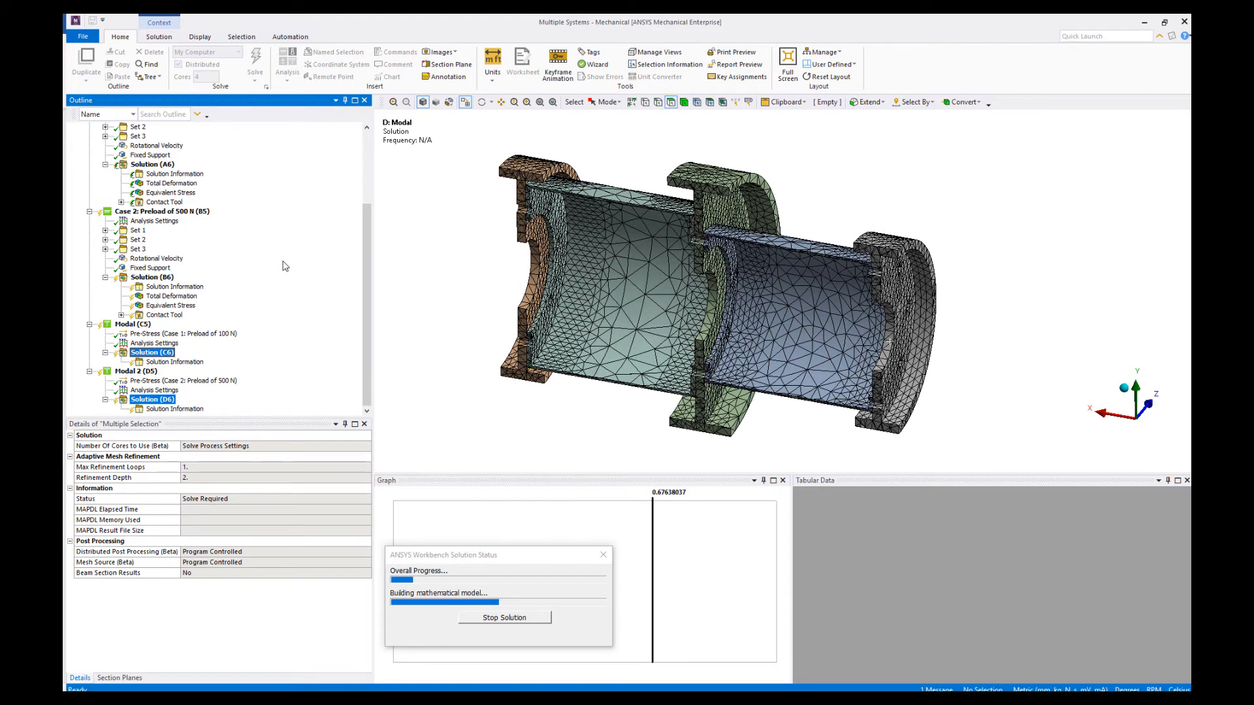
left_click(175, 174)
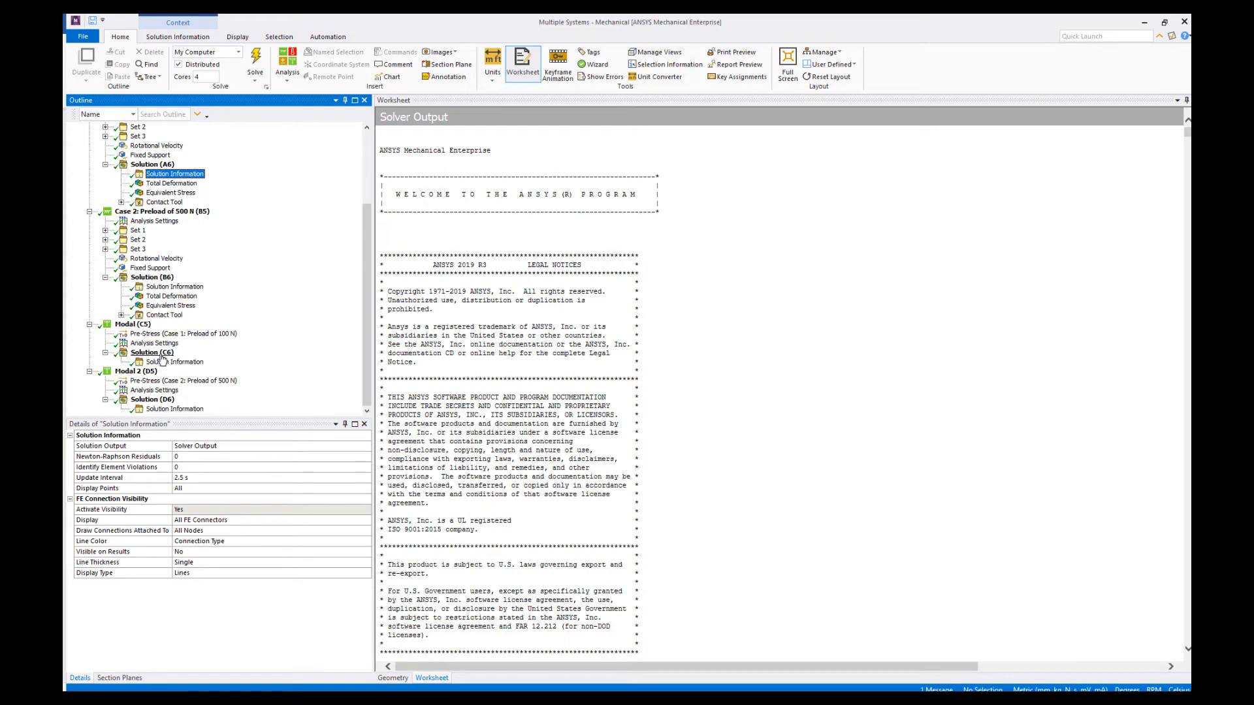
Step: Create mode shape results for all six frequencies of the first modal solution and evaluate them
left_click(151, 353)
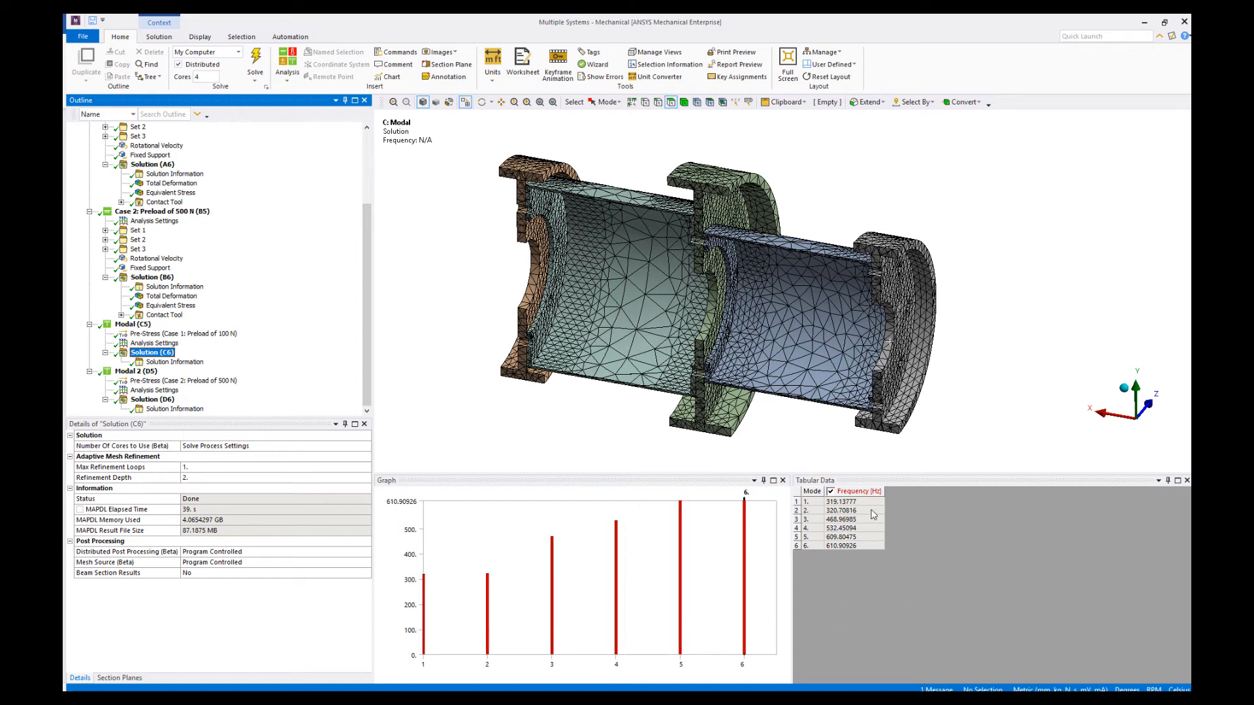
left_click_drag(870, 504, 869, 538)
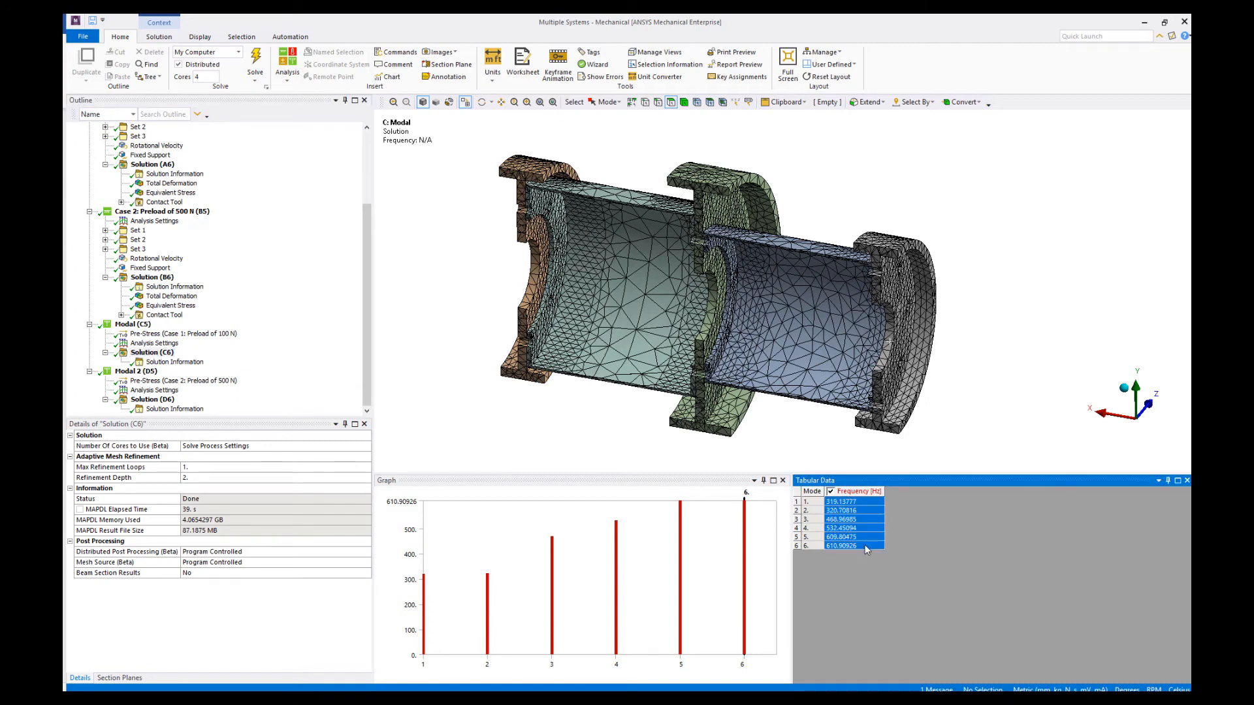
right_click(865, 545)
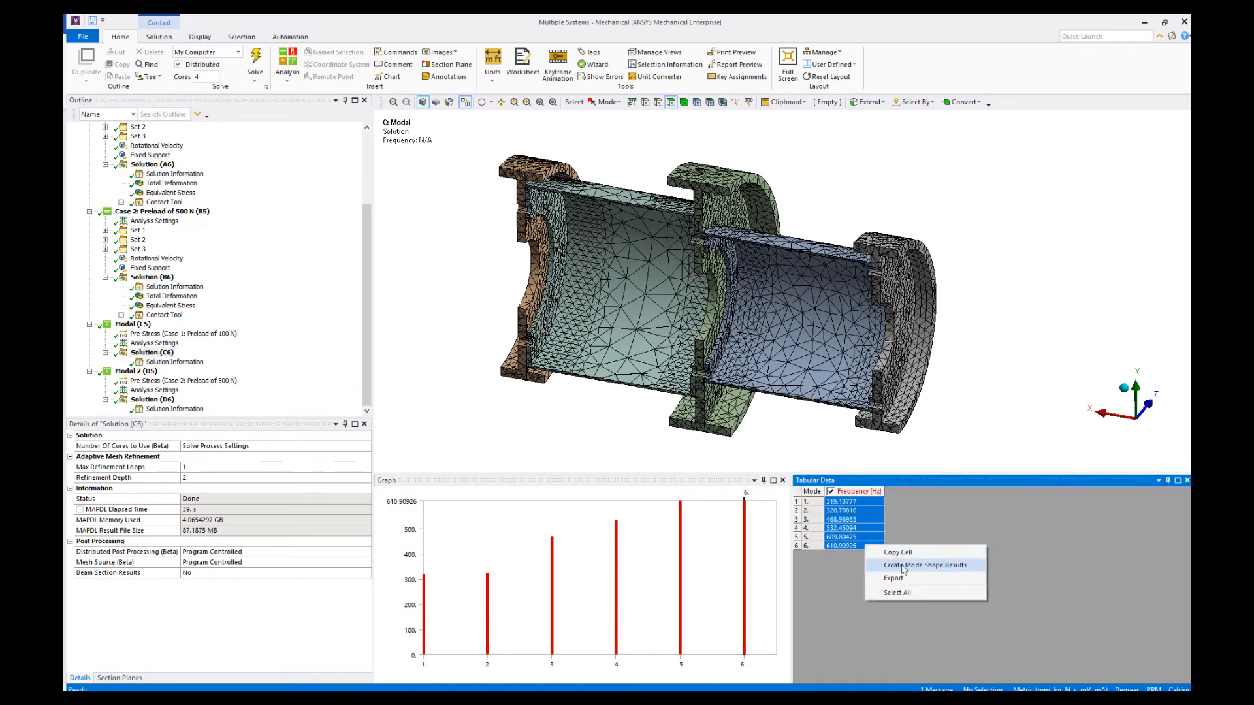
left_click(881, 564)
scroll(327, 362, "down", 2)
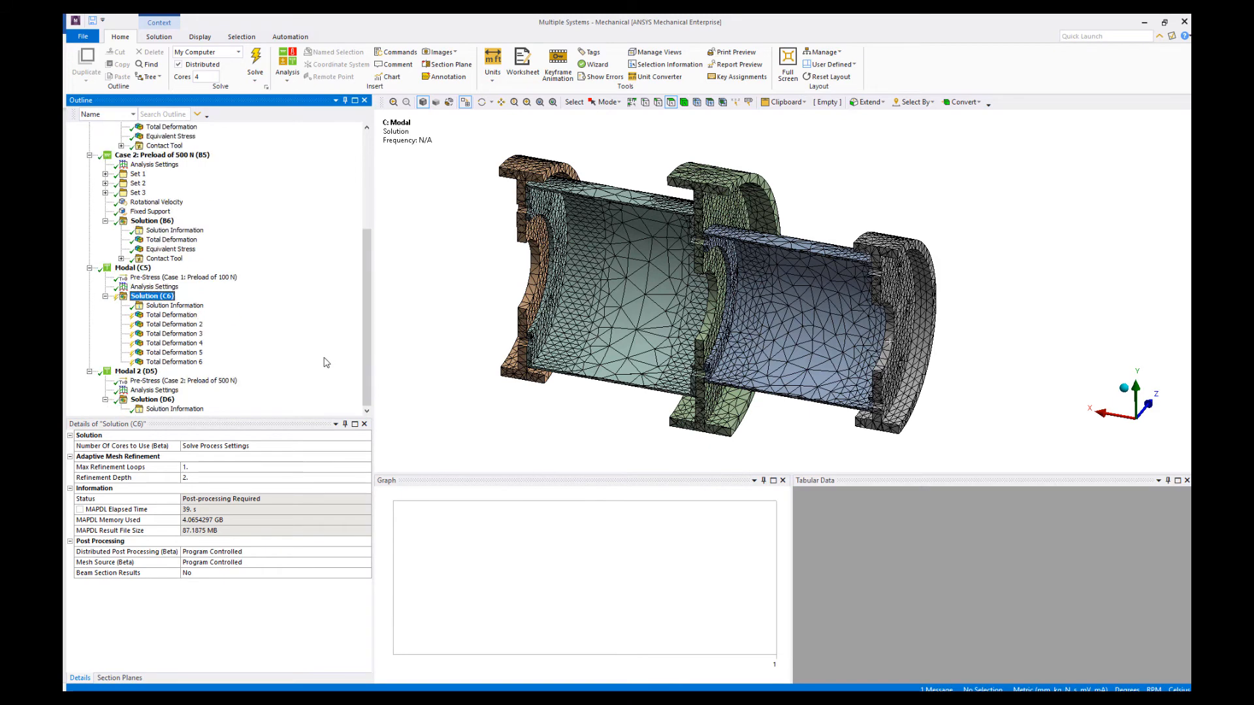
right_click(186, 316)
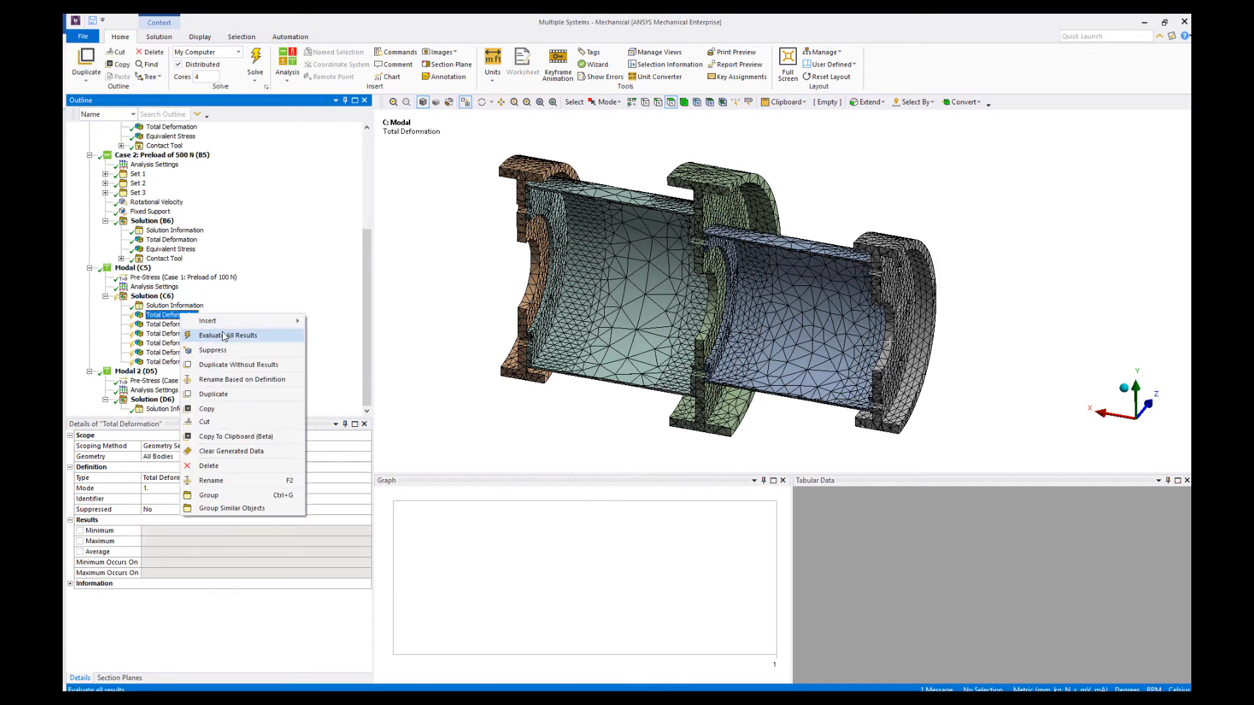
left_click(209, 330)
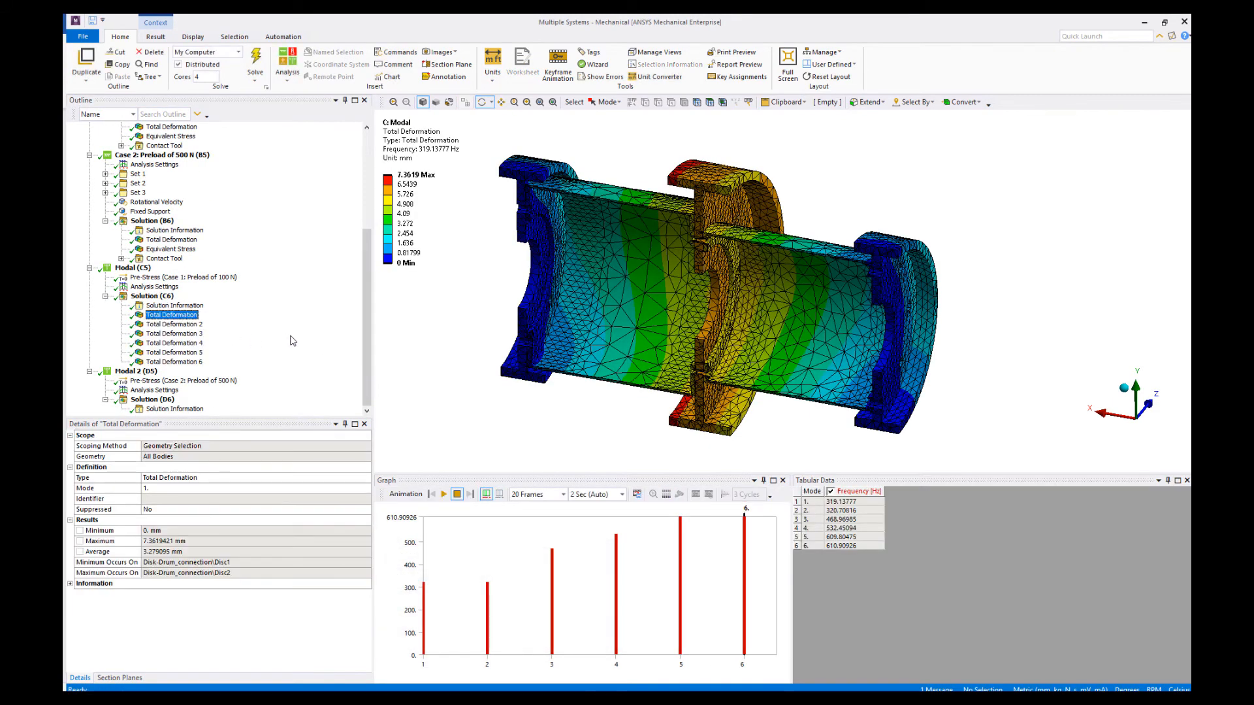
Step: Split the graphics display into two side-by-side viewports
left_click(192, 37)
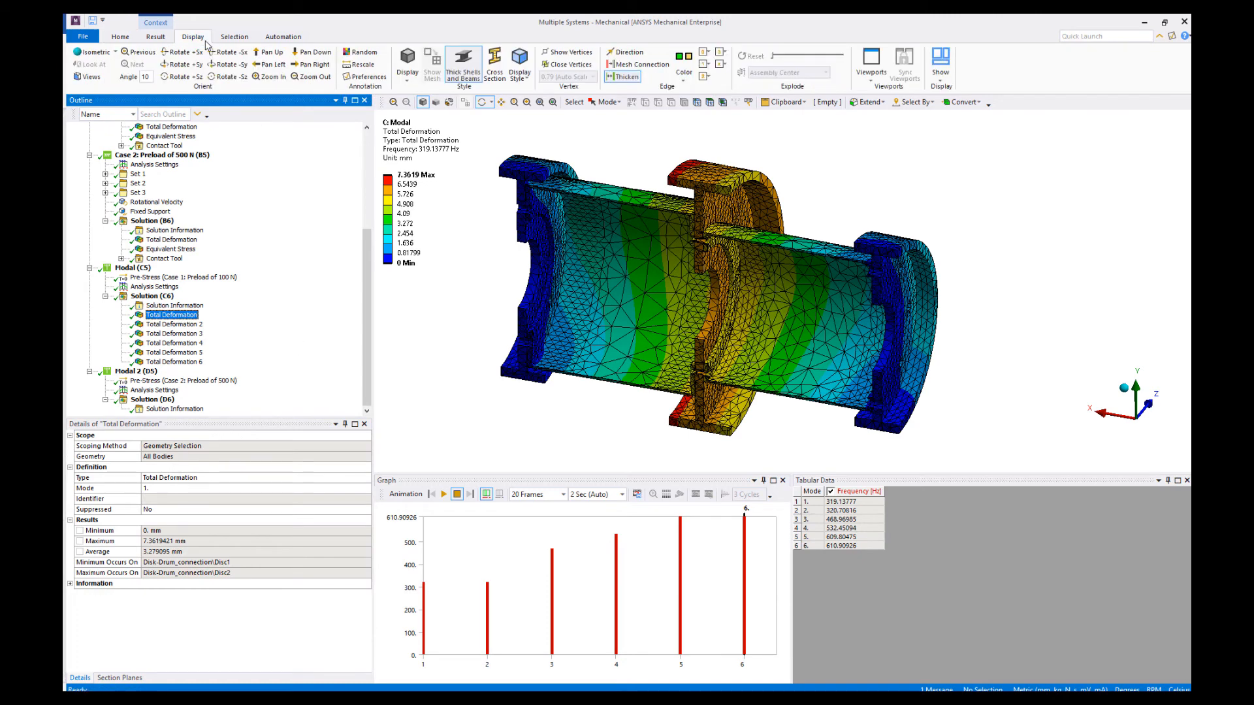
left_click(871, 62)
left_click(901, 111)
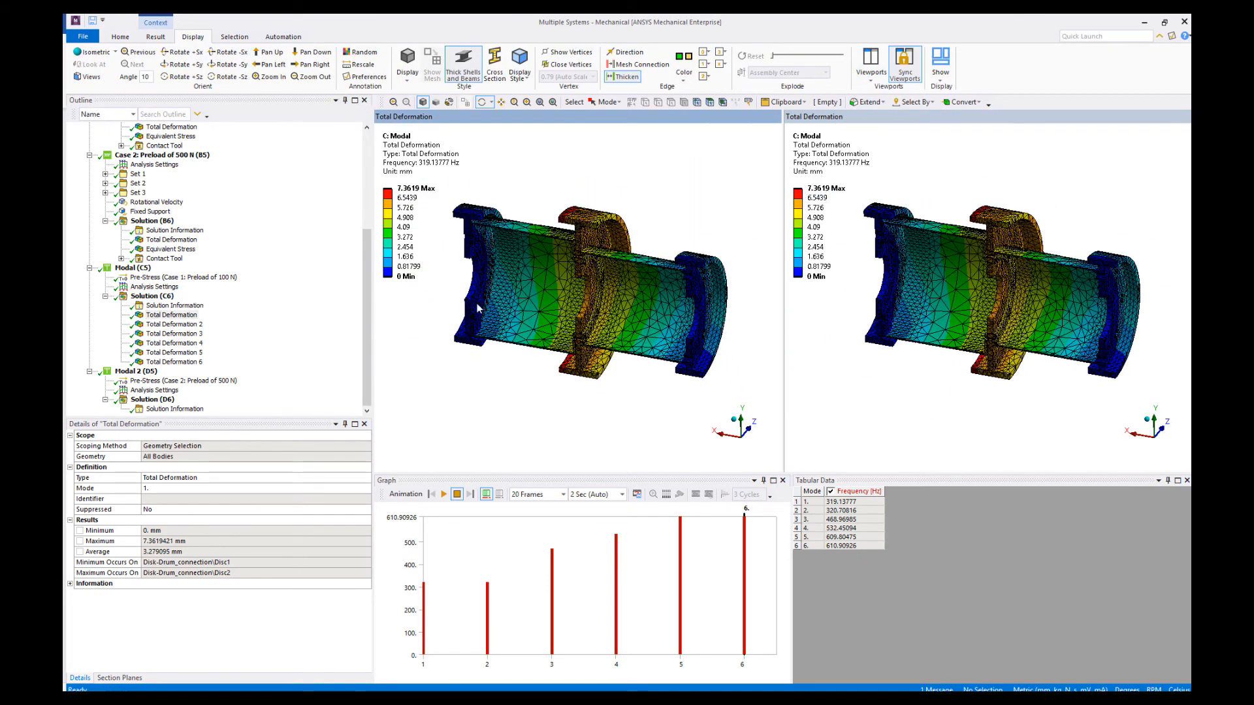
Step: Rename the six total deformation results of the first modal solution based on their definition
left_click(171, 315)
left_click(177, 362, "shift")
right_click(178, 368)
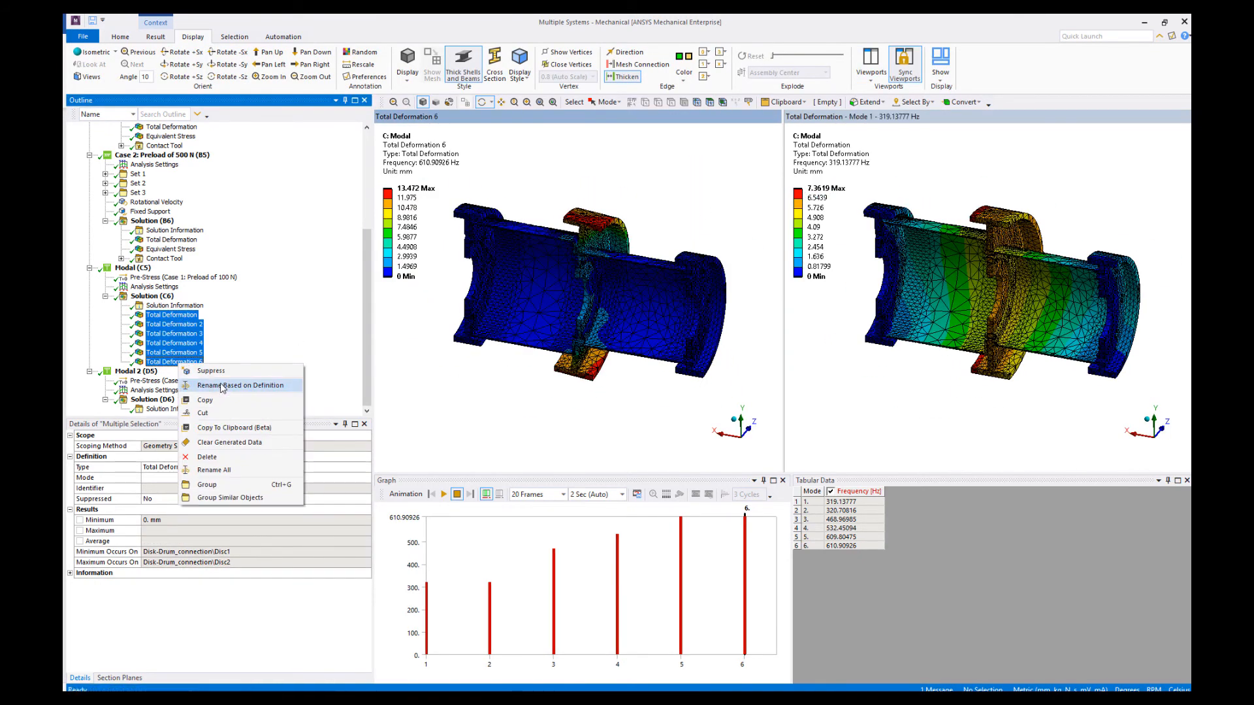
left_click(261, 384)
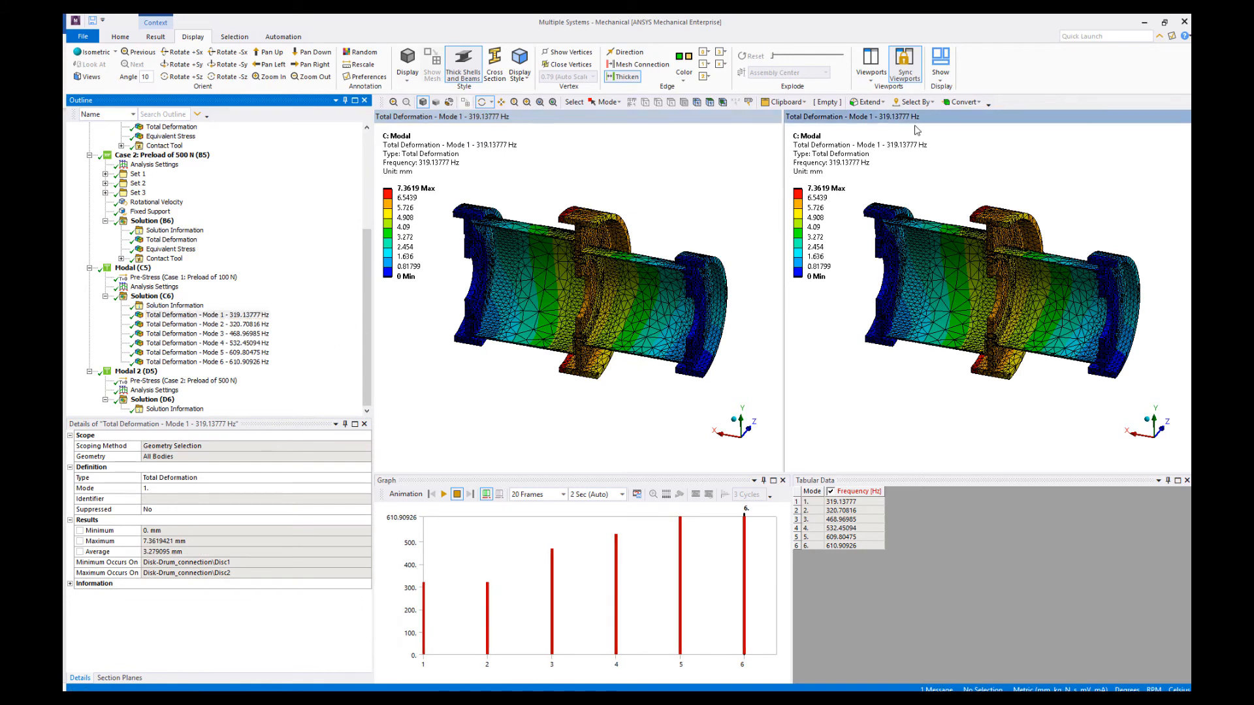
Step: Display the Mode 2 deformation beside Mode 1 and animate both mode shapes
left_click(216, 323)
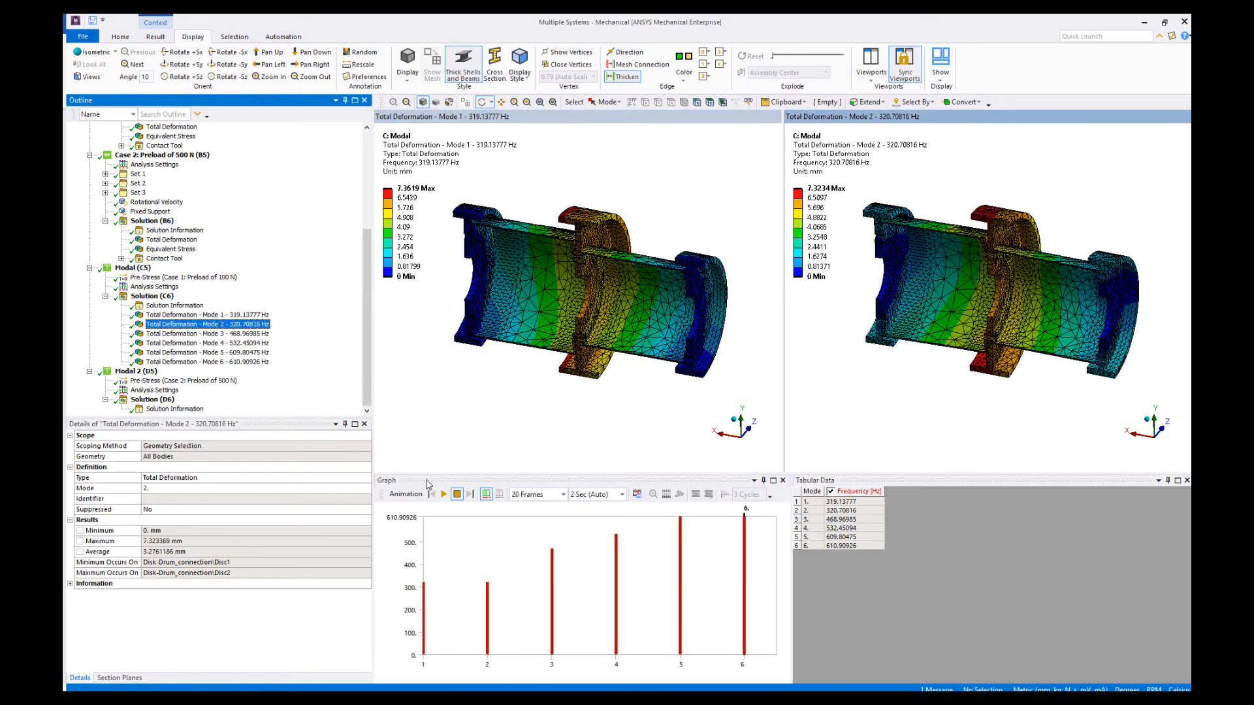
left_click(442, 494)
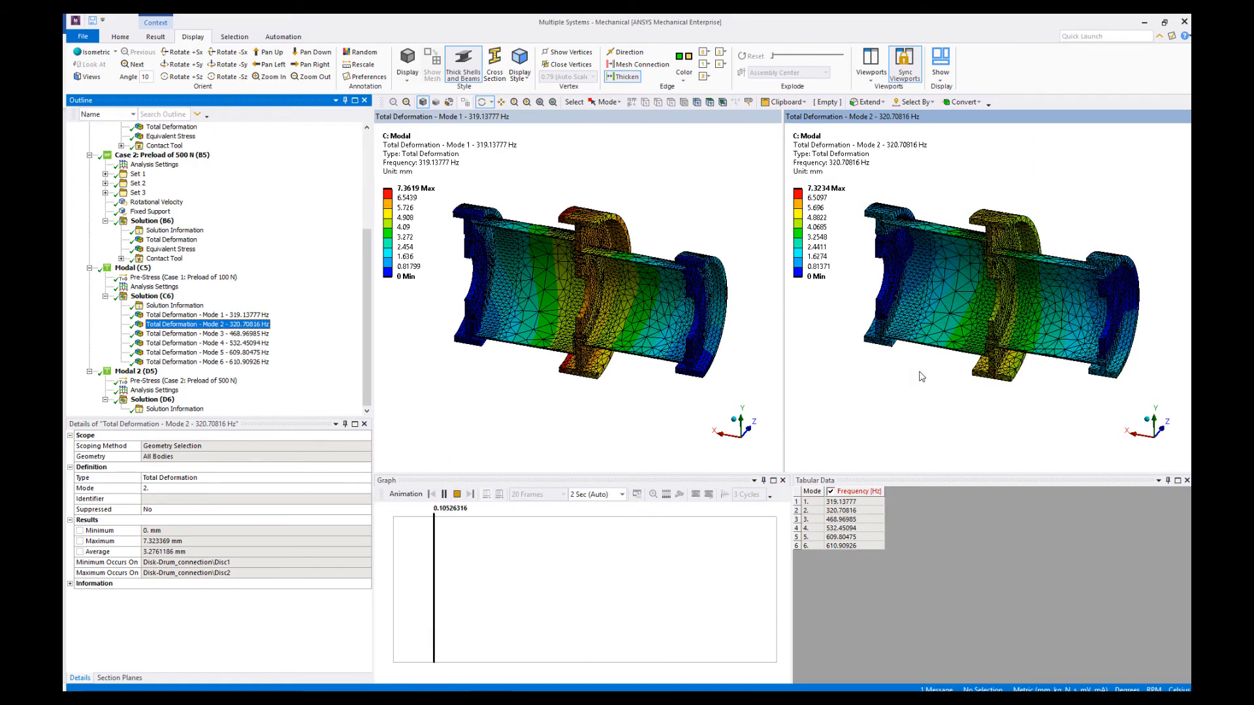
left_click(529, 419)
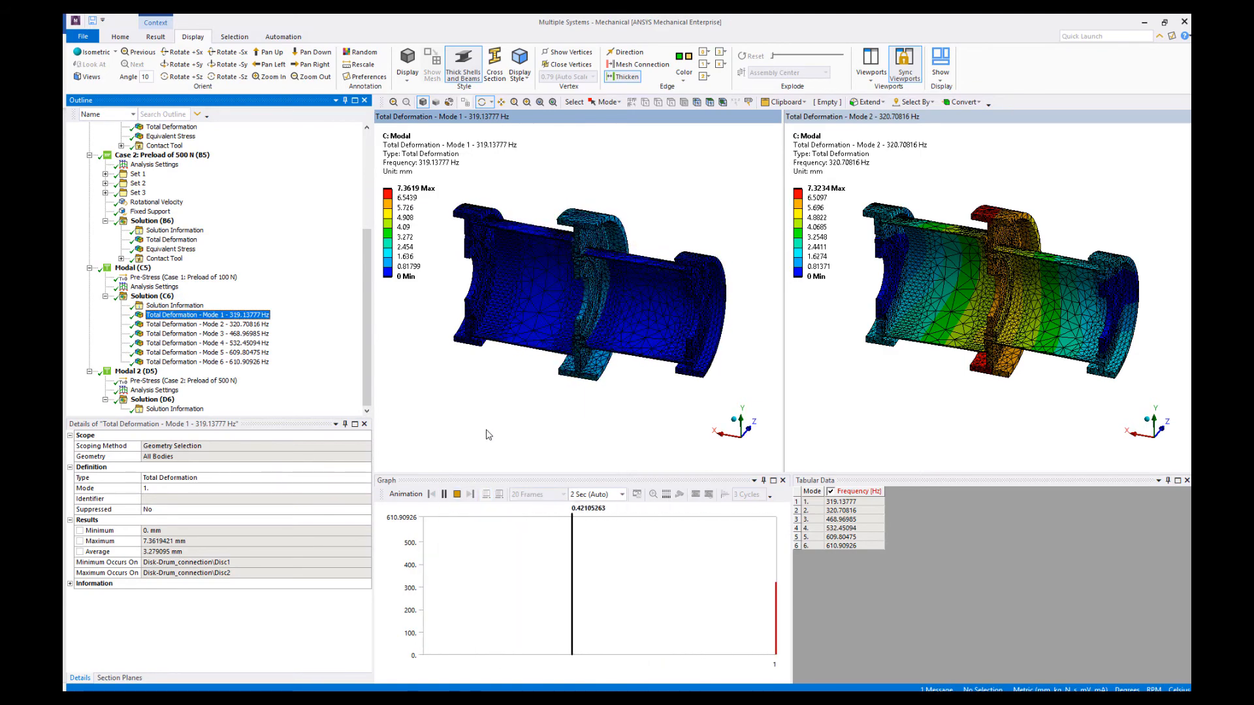
Step: Display the Mode 3 and Mode 4 deformations side by side in the two viewports
left_click(260, 334)
left_click(992, 135)
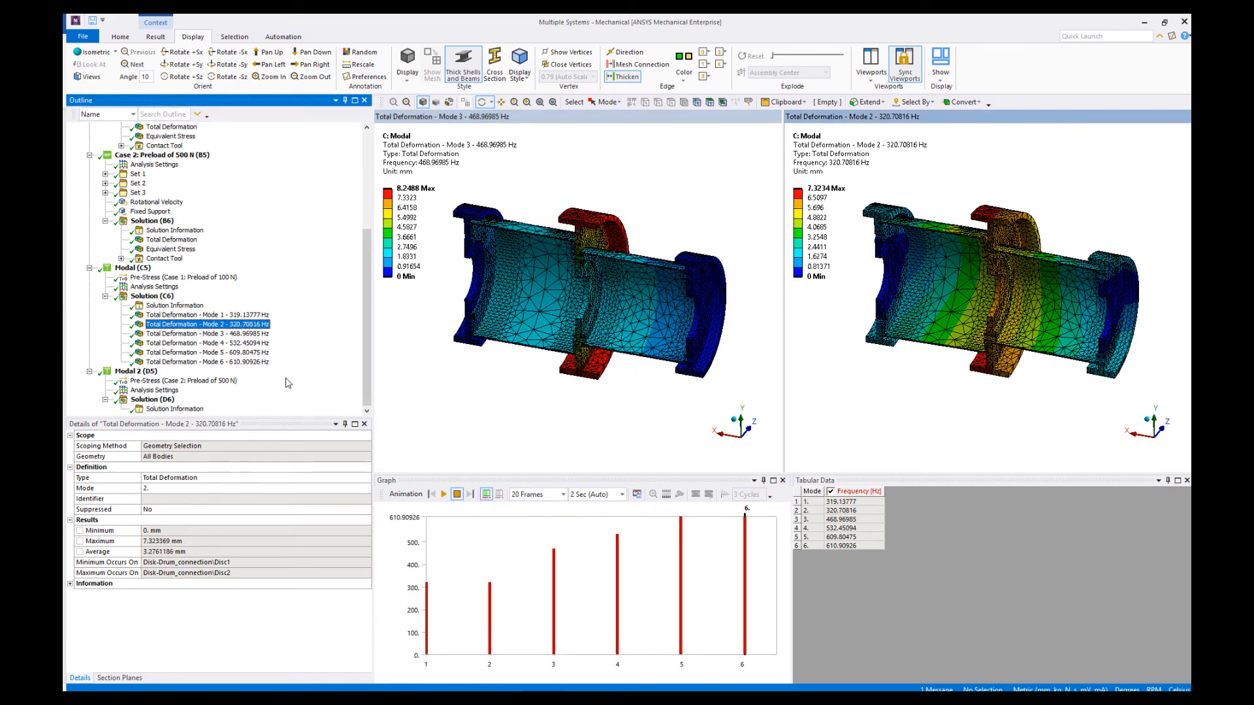
left_click(216, 343)
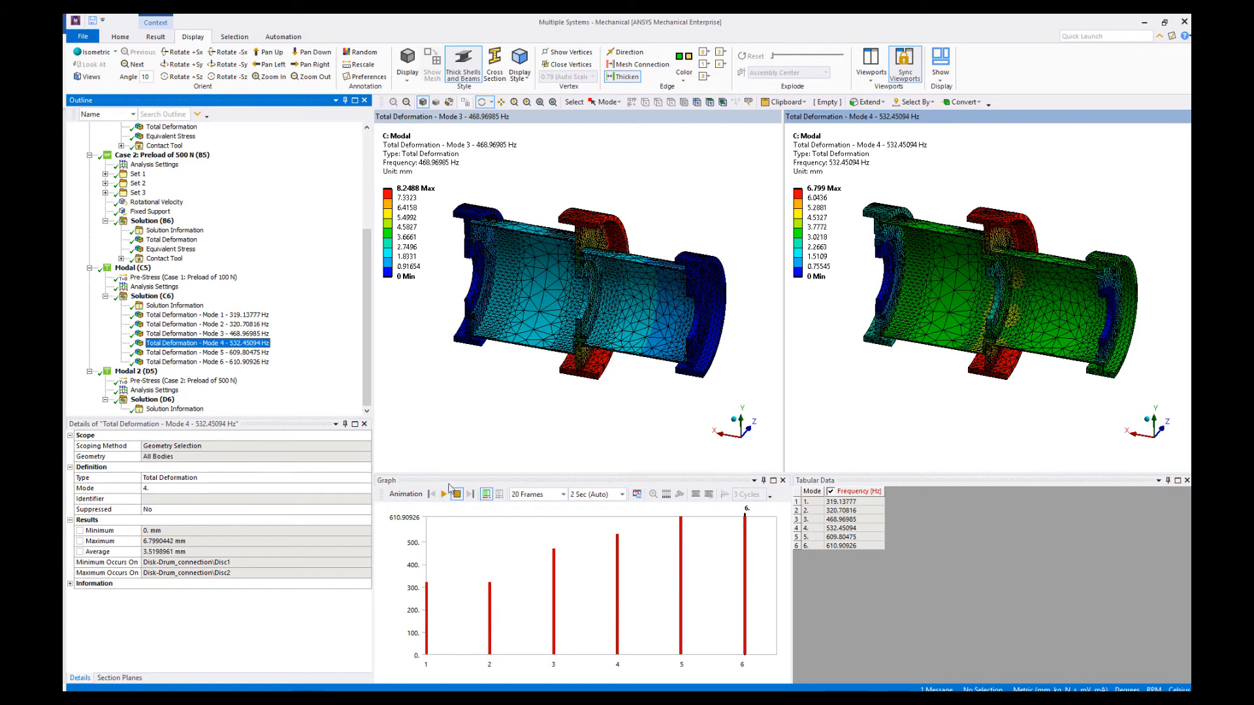
left_click(600, 126)
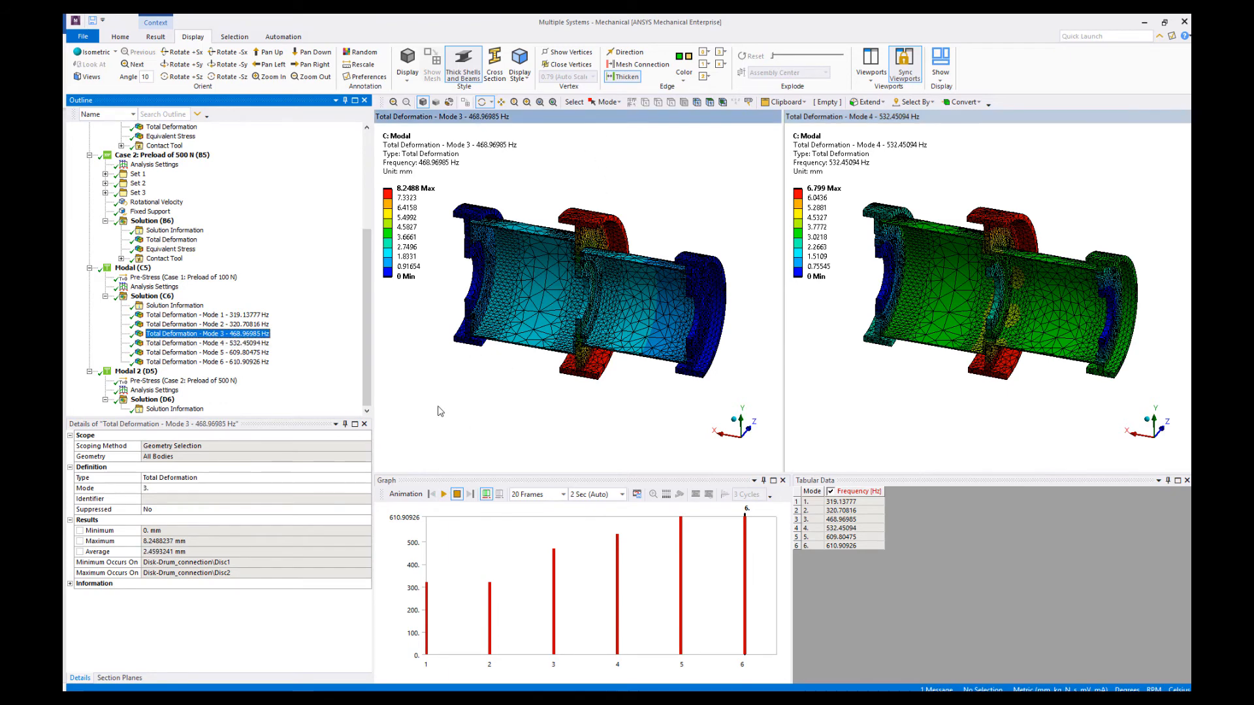
Step: Animate the Mode 3 and Mode 4 deformations of the first modal solution
left_click(443, 494)
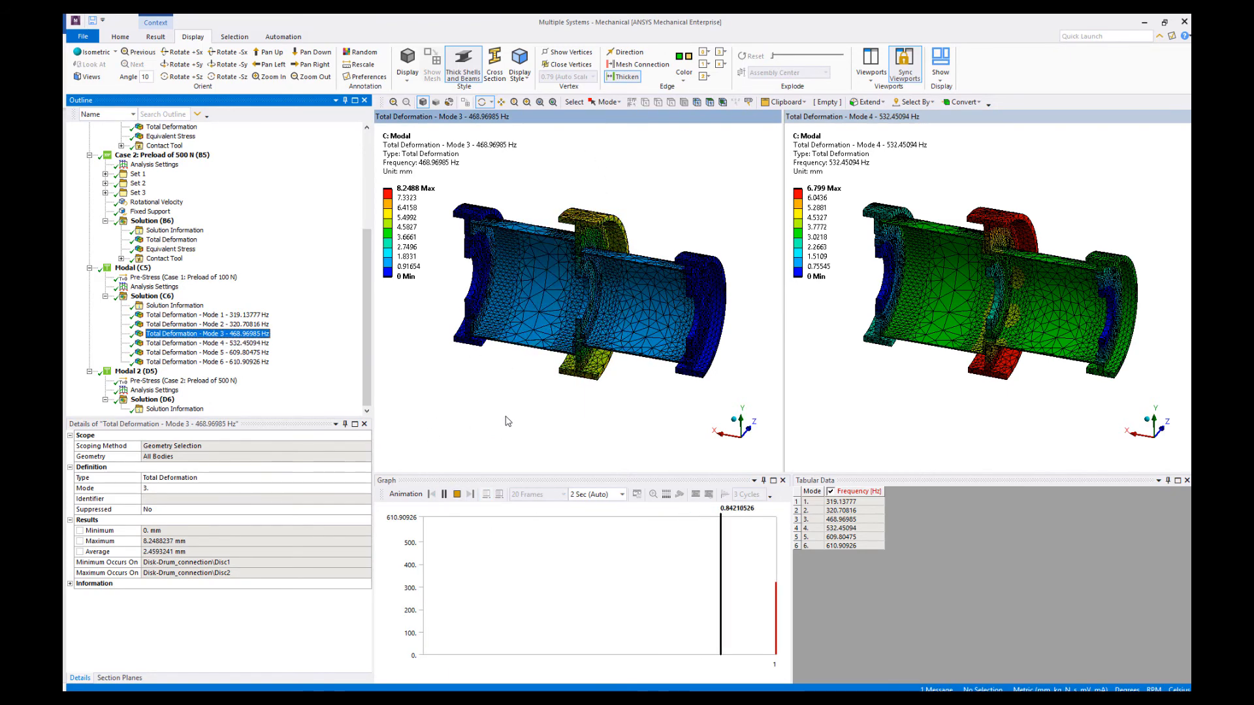
left_click(1063, 119)
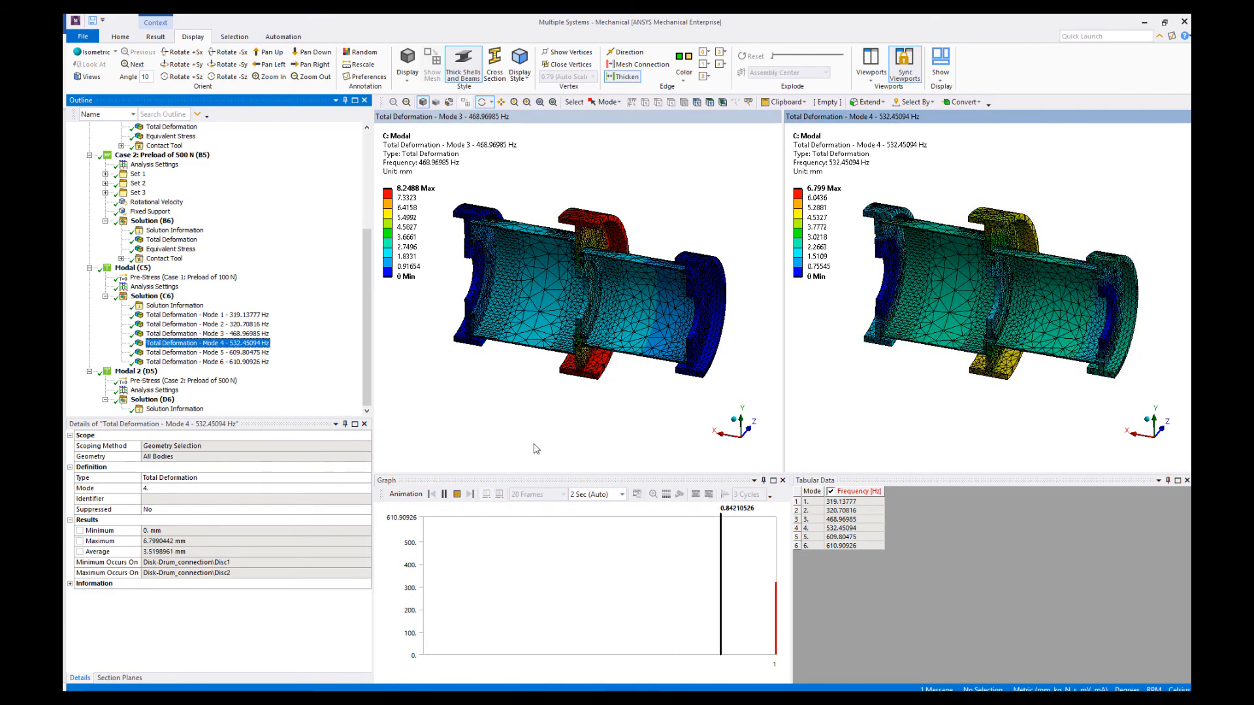
left_click(752, 451)
Step: Display the Mode 5 and Mode 6 deformations of the first modal solution side by side and animate both
left_click(246, 364)
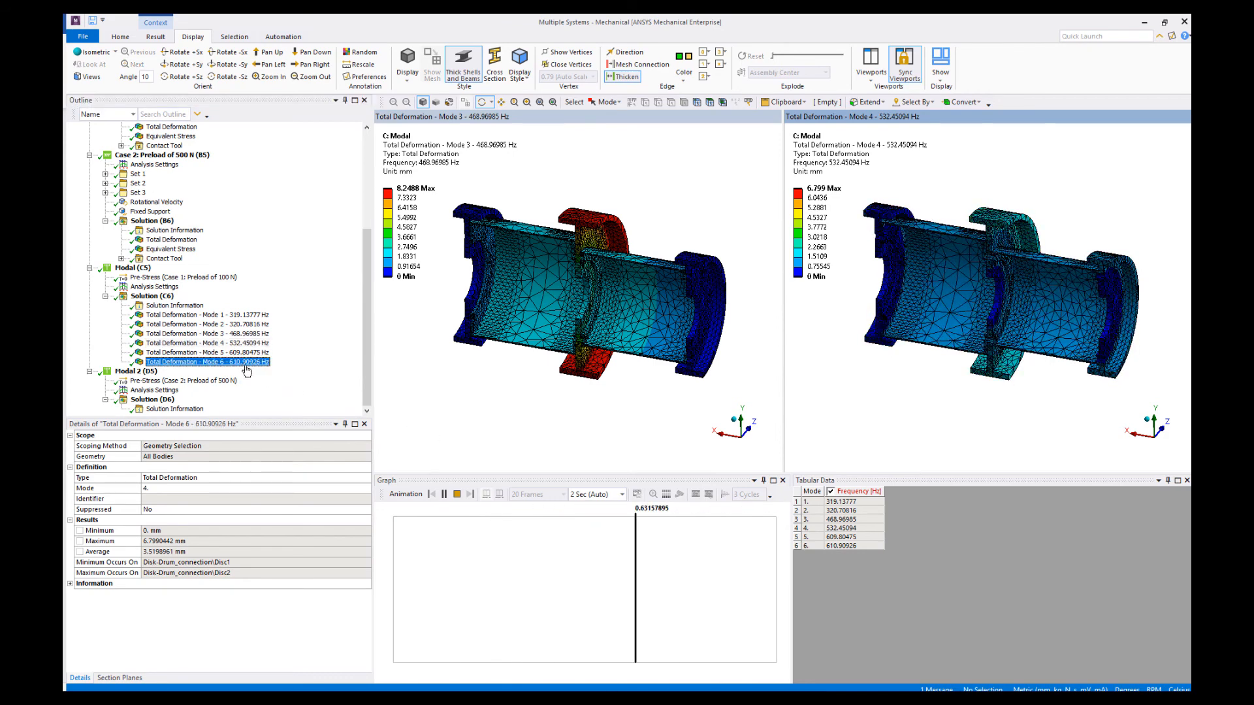
left_click(454, 401)
left_click(207, 352)
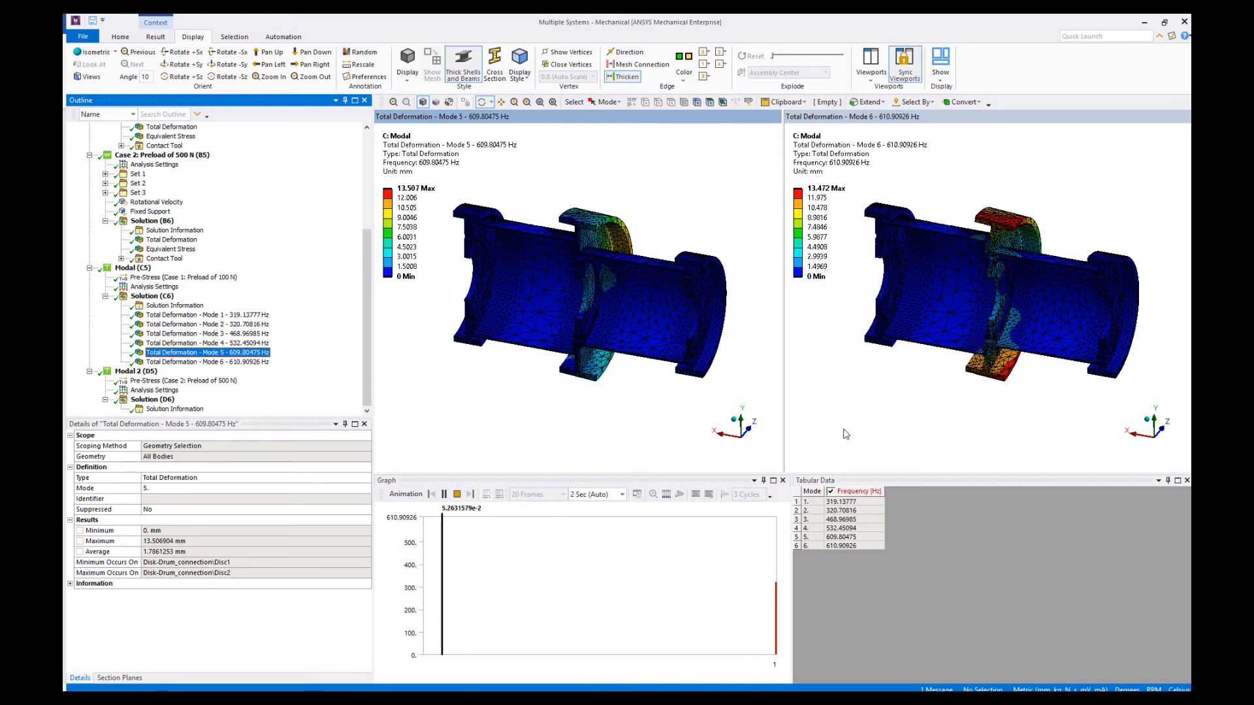
left_click(457, 494)
left_click(443, 494)
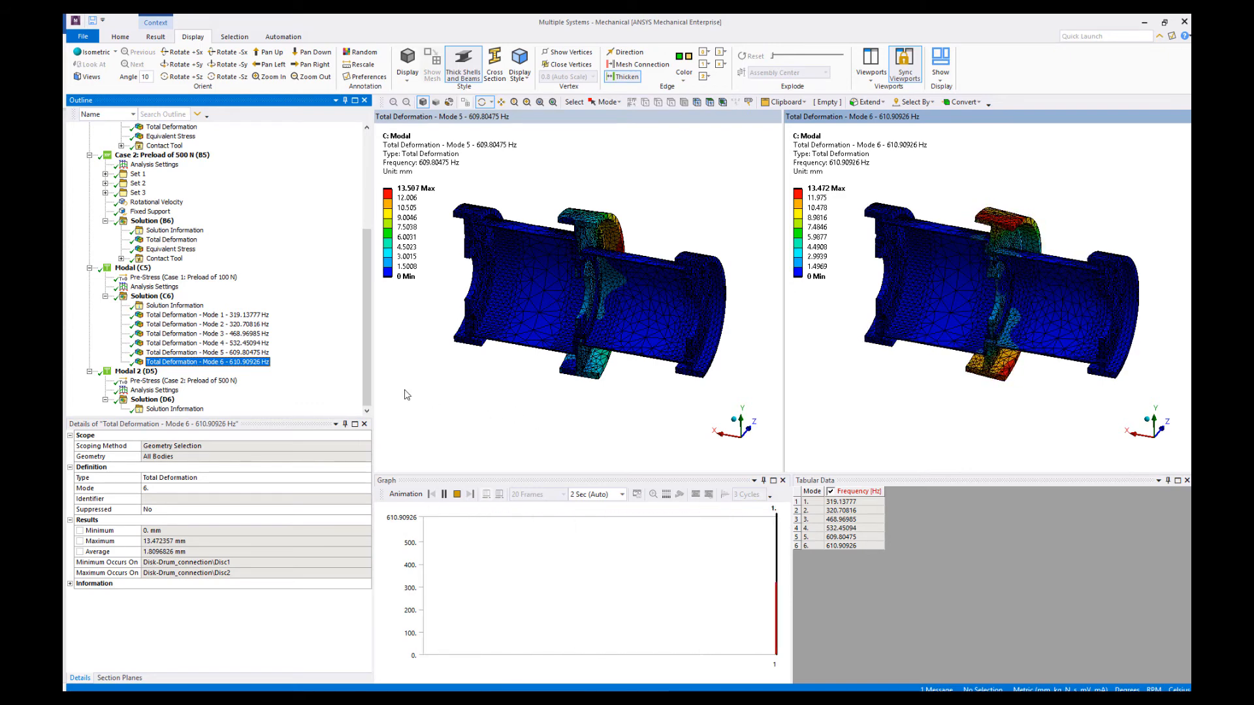
left_click(456, 494)
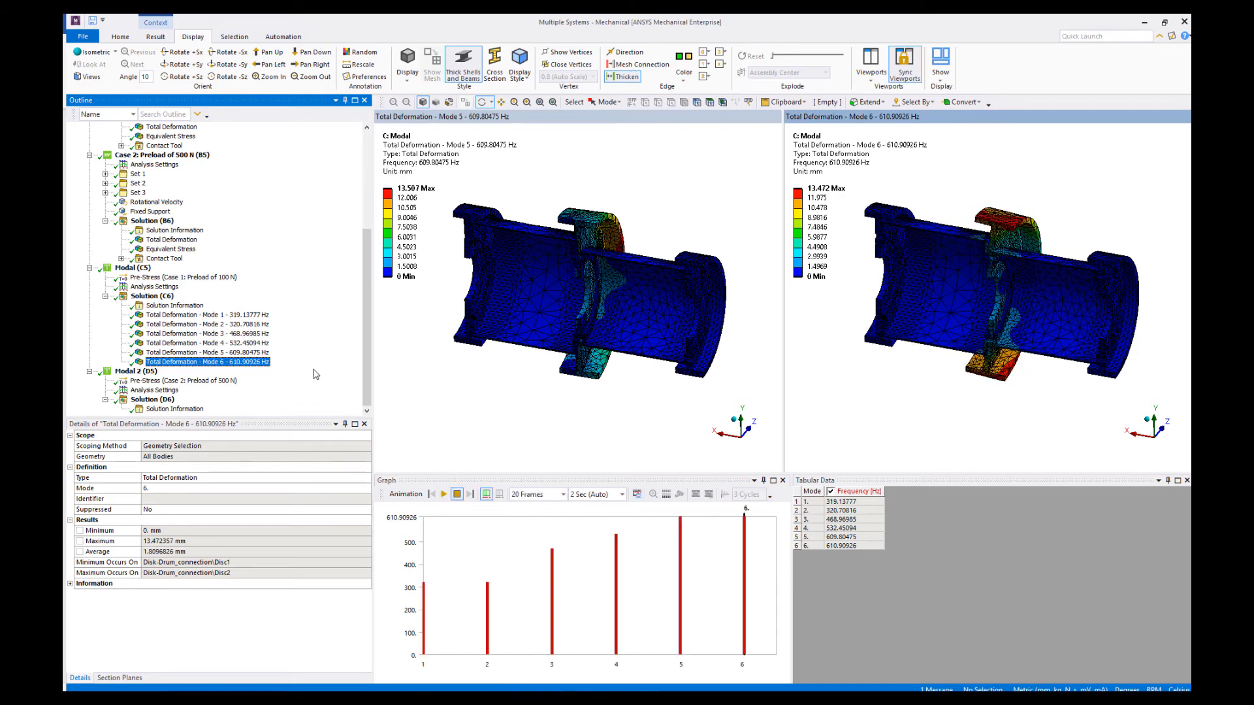
Step: Create mode shape results for all six frequencies of the Modal 2 solution
left_click(152, 399)
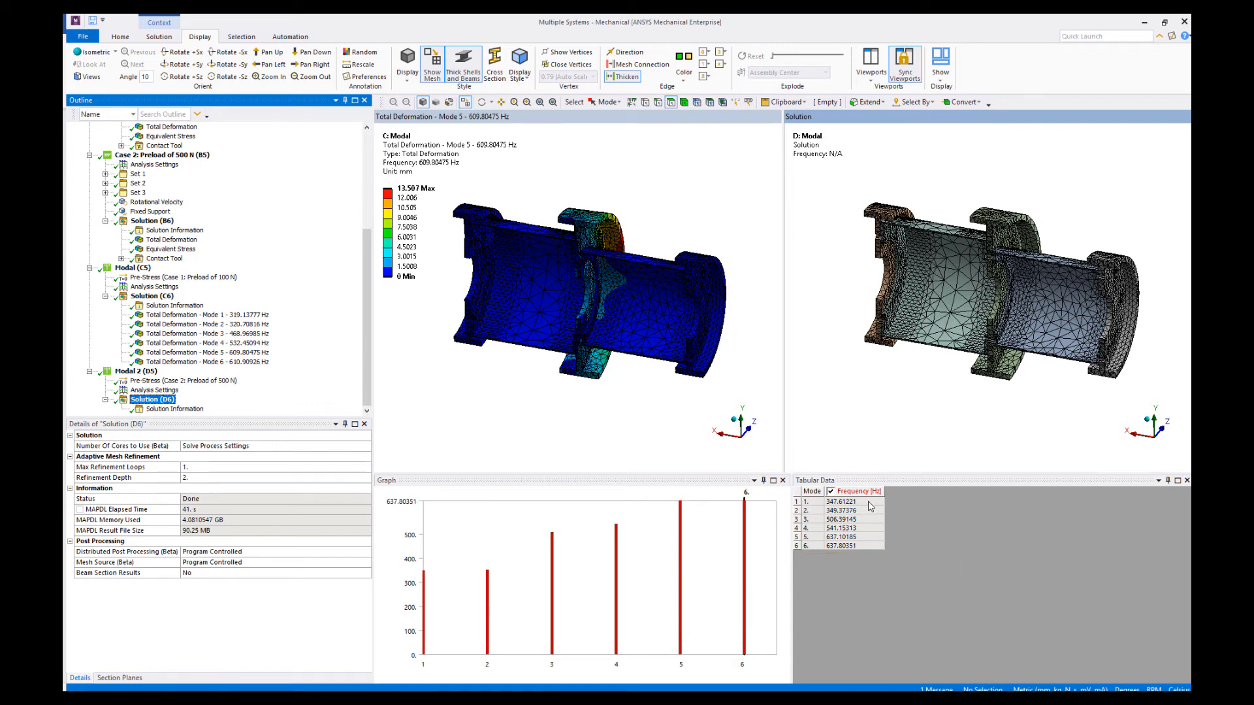
left_click_drag(870, 506, 856, 550)
right_click(856, 550)
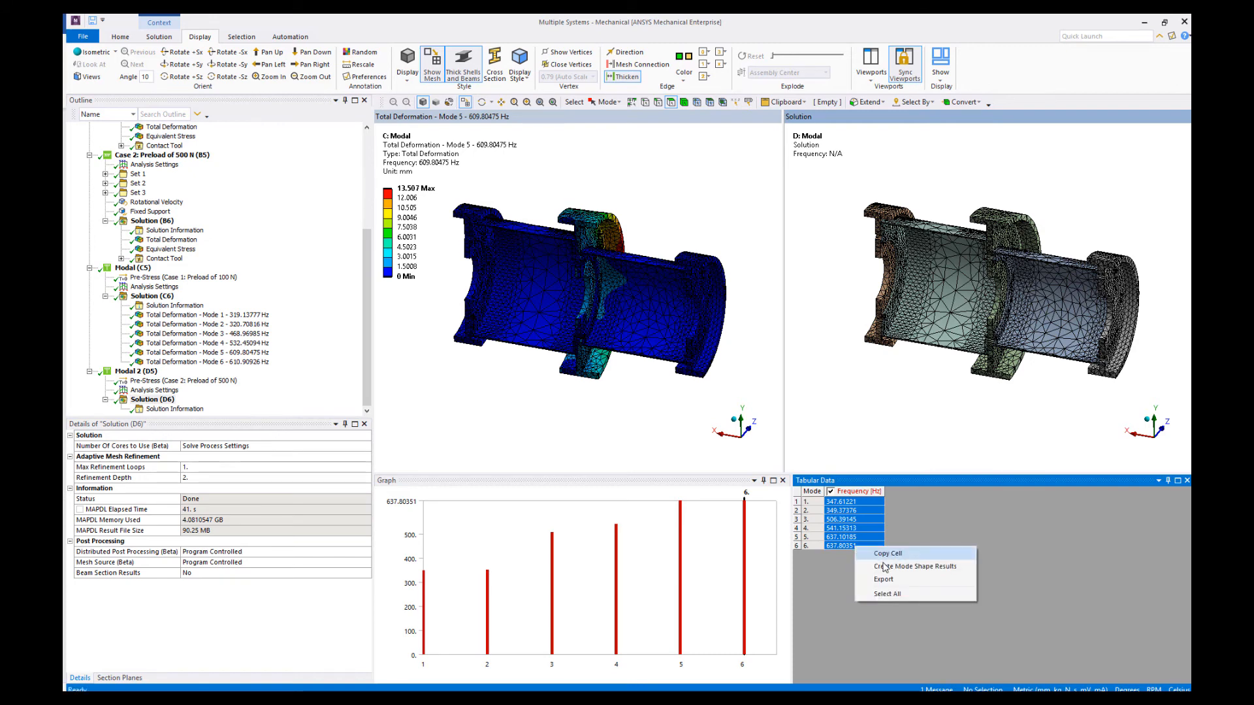
left_click(861, 584)
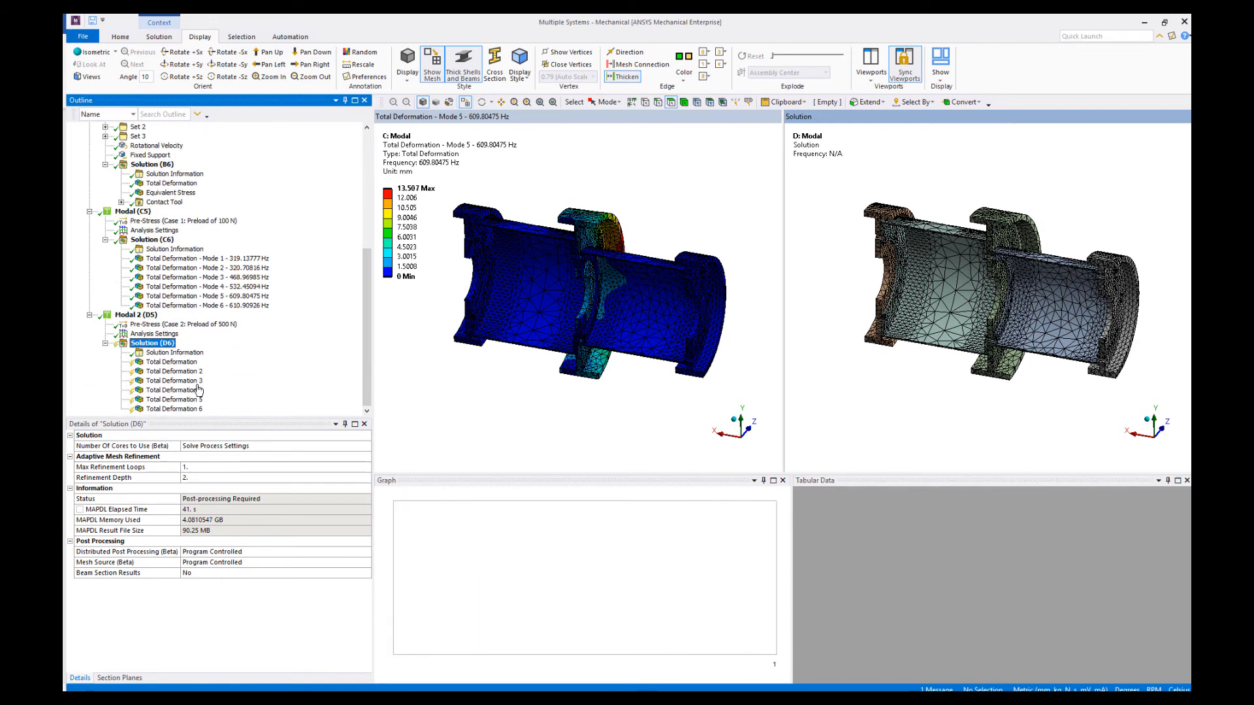
Step: Evaluate the six total deformation results of the Modal 2 solution and rename them based on their definition
left_click(172, 362)
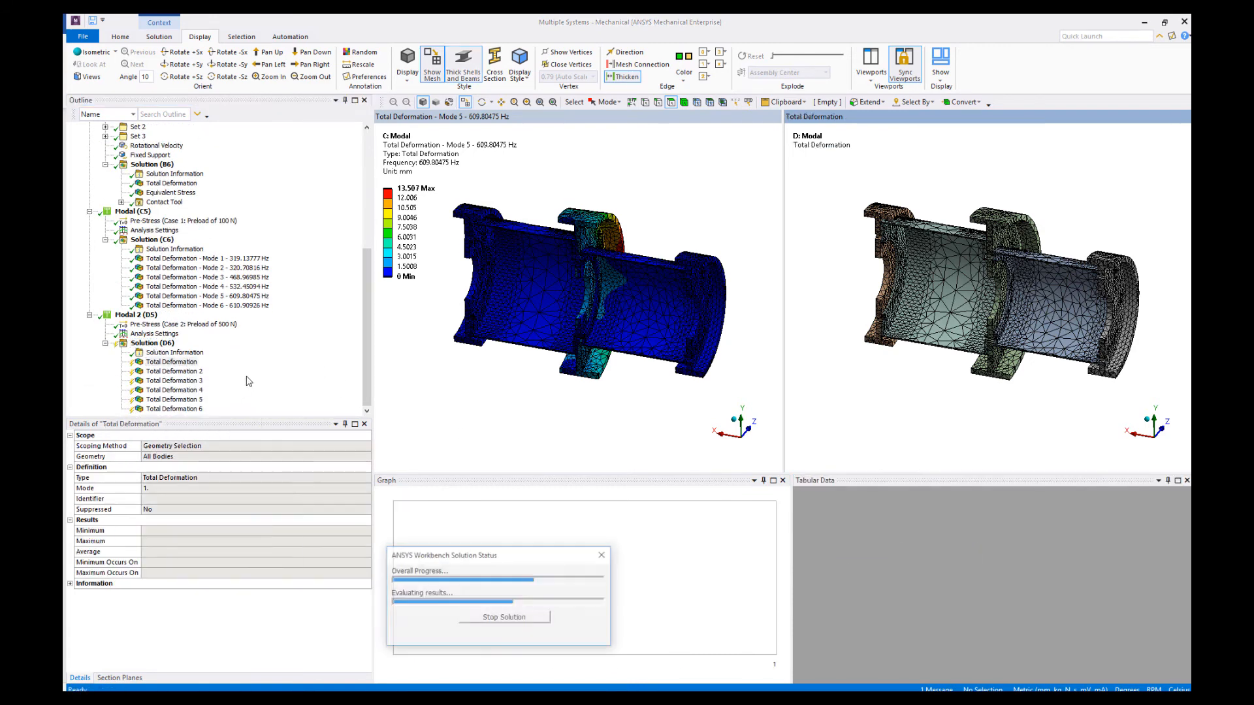
left_click(175, 409, "shift")
right_click(180, 411)
left_click(225, 507)
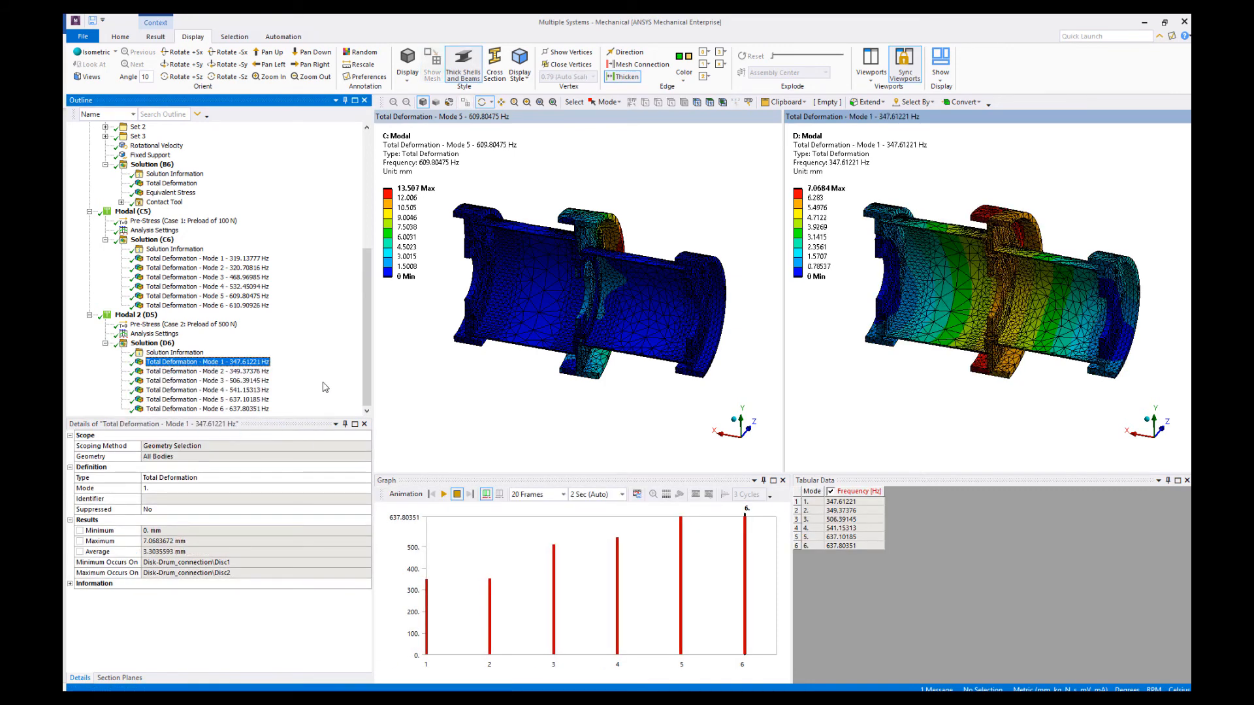
Step: Display the Modal 2 deformations for Mode 1 and Mode 2 side by side and animate both mode shapes
left_click(575, 119)
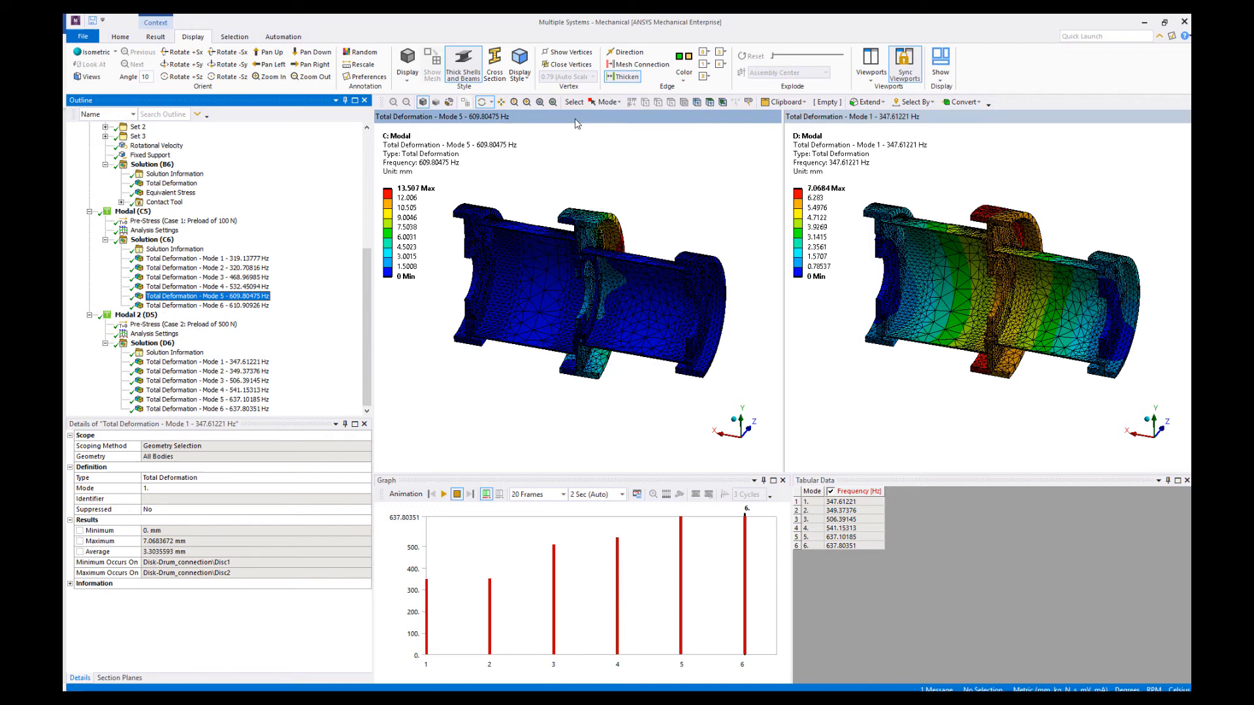
left_click(203, 362)
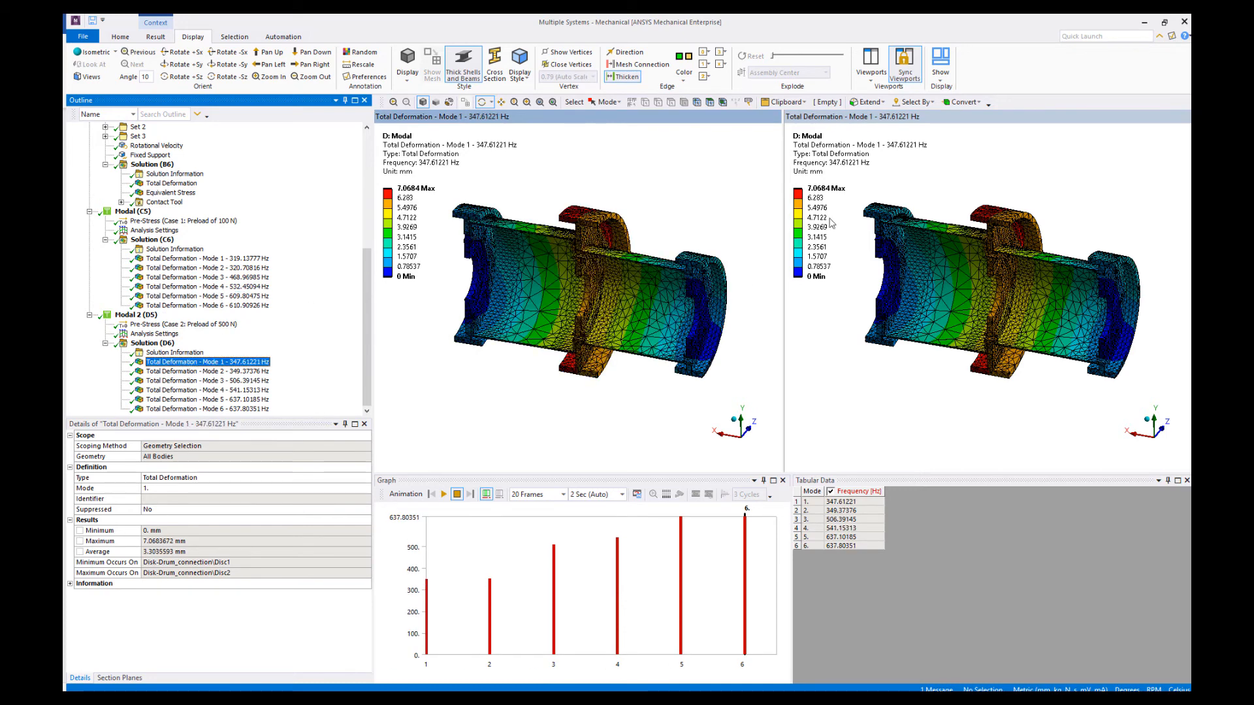
left_click(249, 371)
left_click(443, 494)
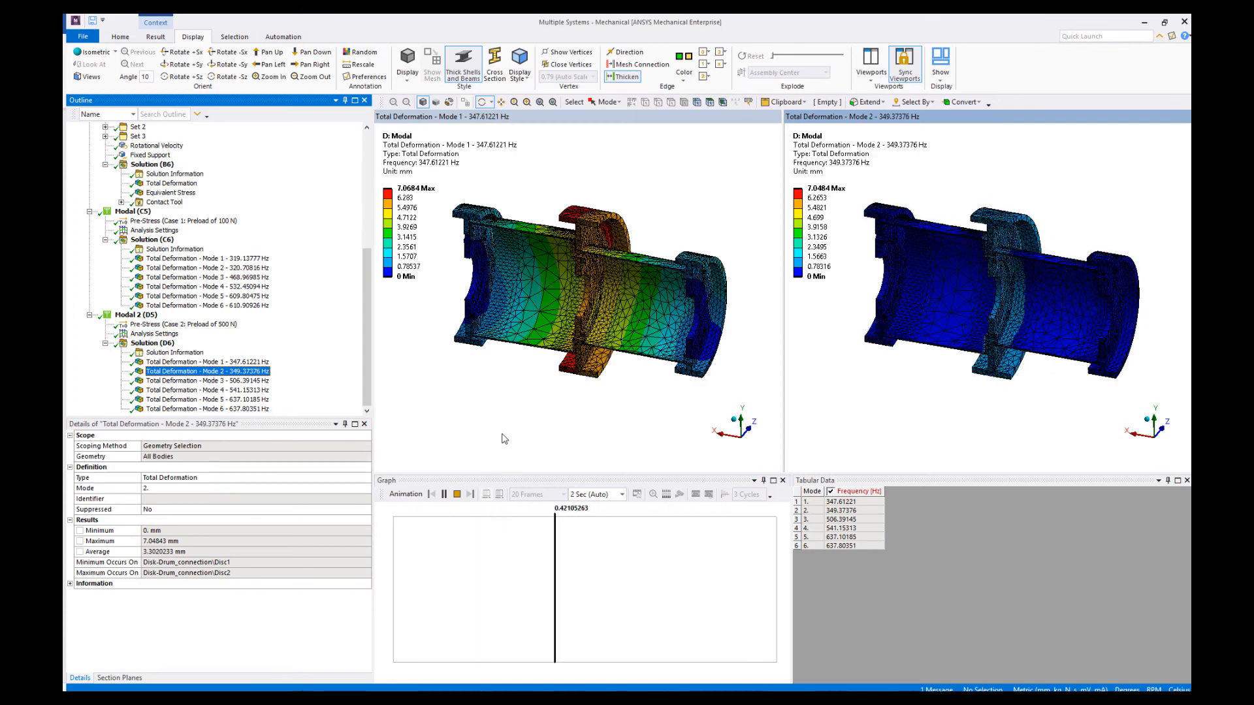
left_click(443, 496)
left_click(443, 494)
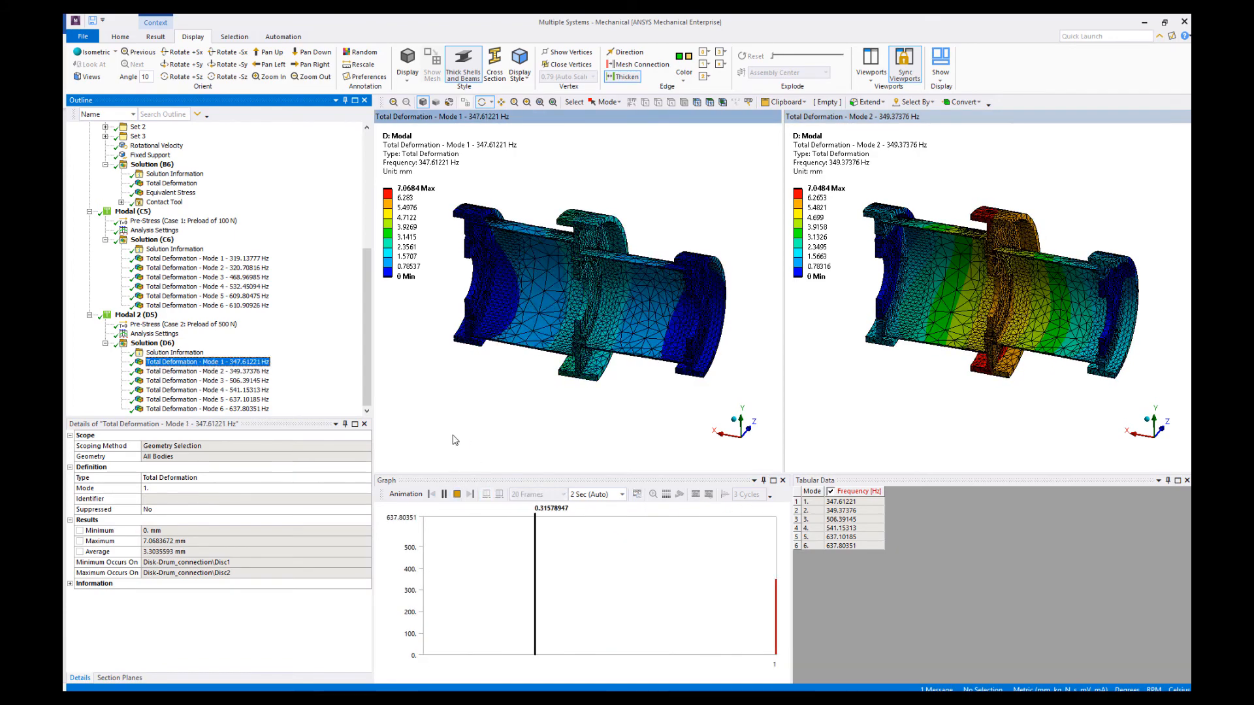
left_click(457, 496)
Step: Display the Modal 2 deformations for Mode 3 and Mode 4 side by side and animate both mode shapes
left_click(922, 403)
left_click(255, 391)
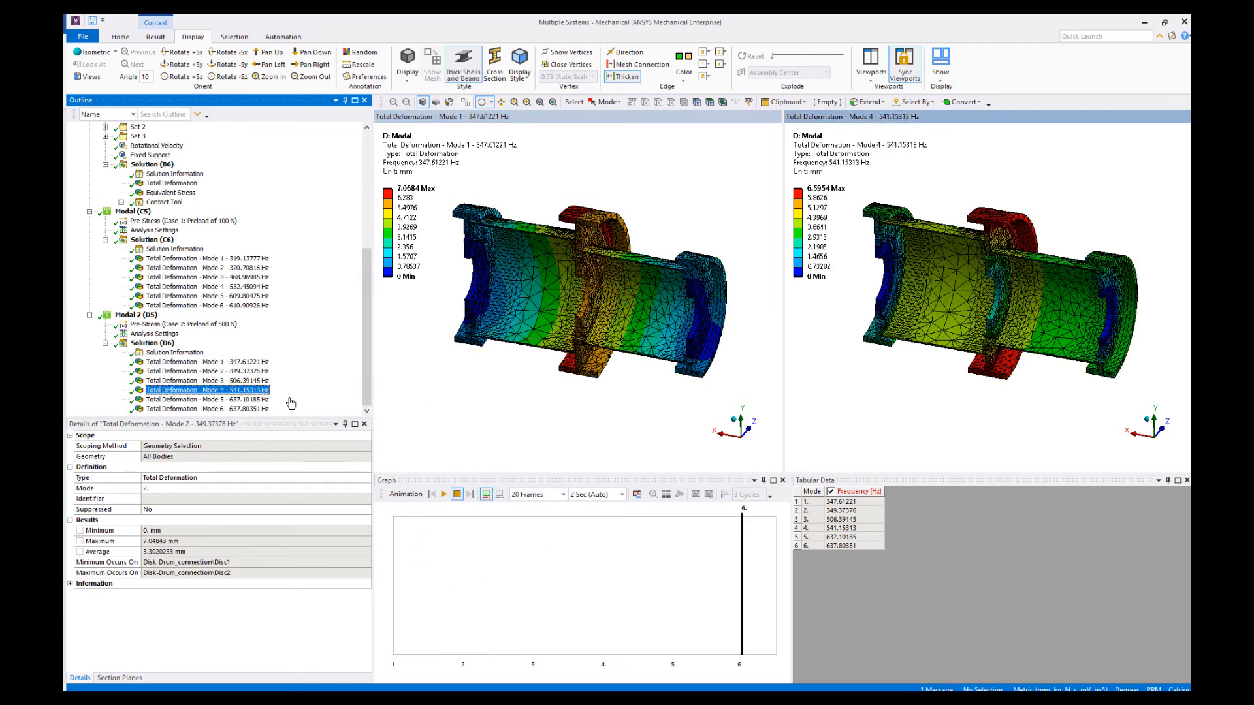
left_click(411, 399)
left_click(238, 382)
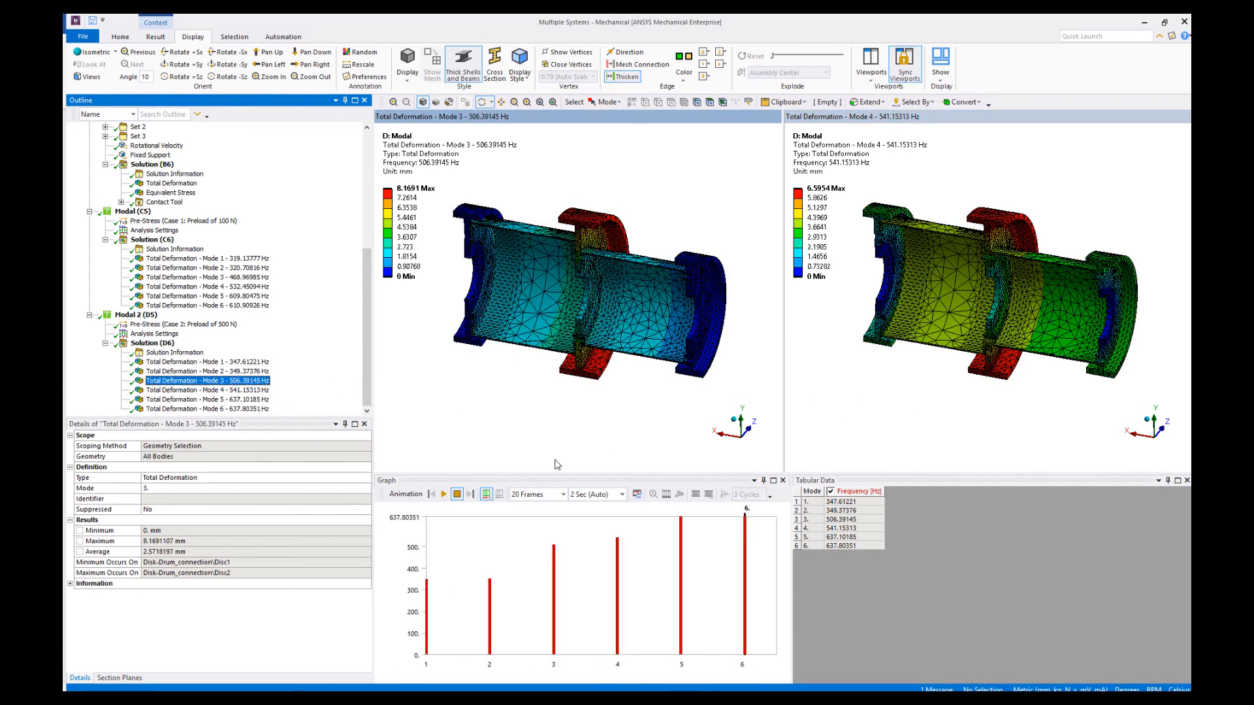
left_click(444, 494)
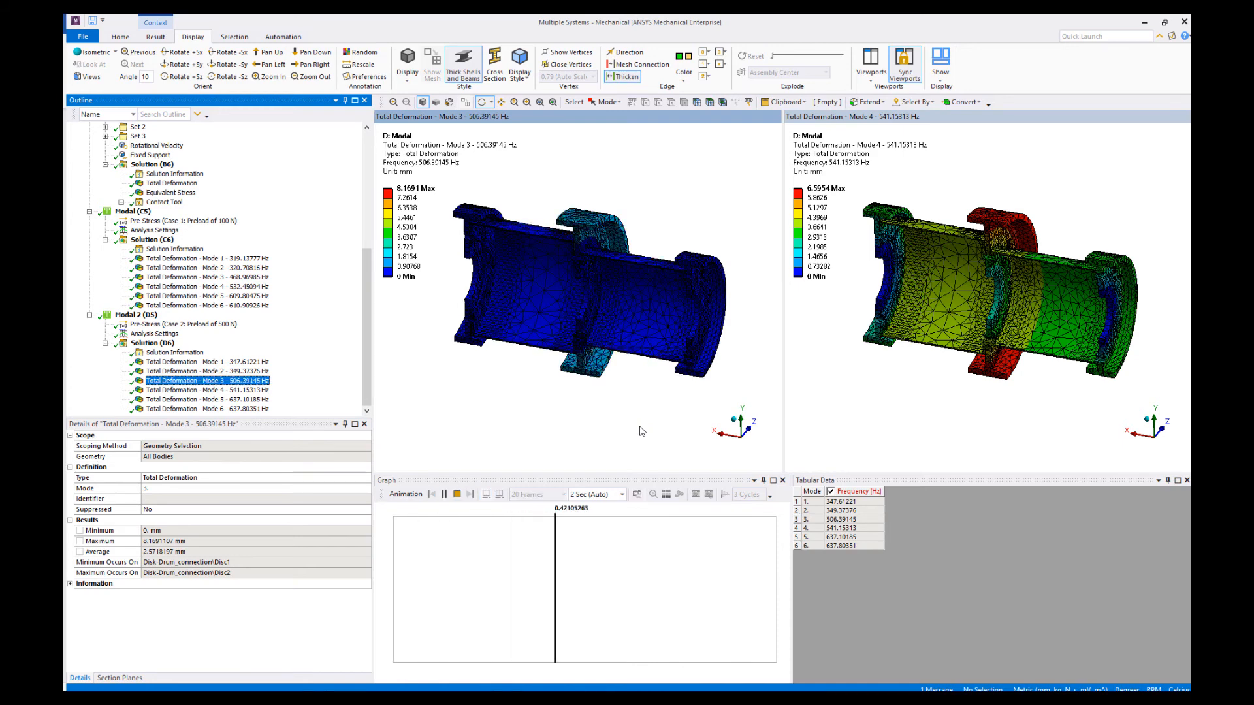
left_click(458, 495)
left_click(903, 414)
left_click(444, 497)
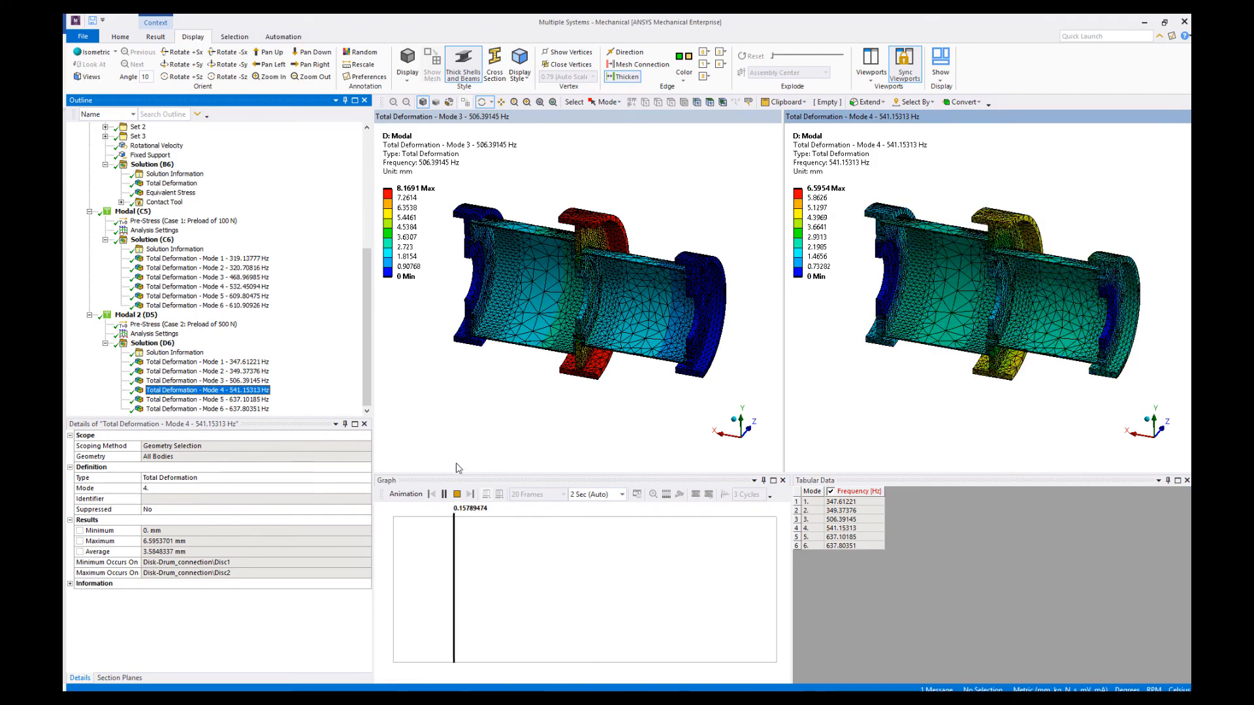
left_click(457, 495)
Step: Display the Modal 2 deformations for Mode 5 and Mode 6 side by side and animate both mode shapes
left_click(251, 410)
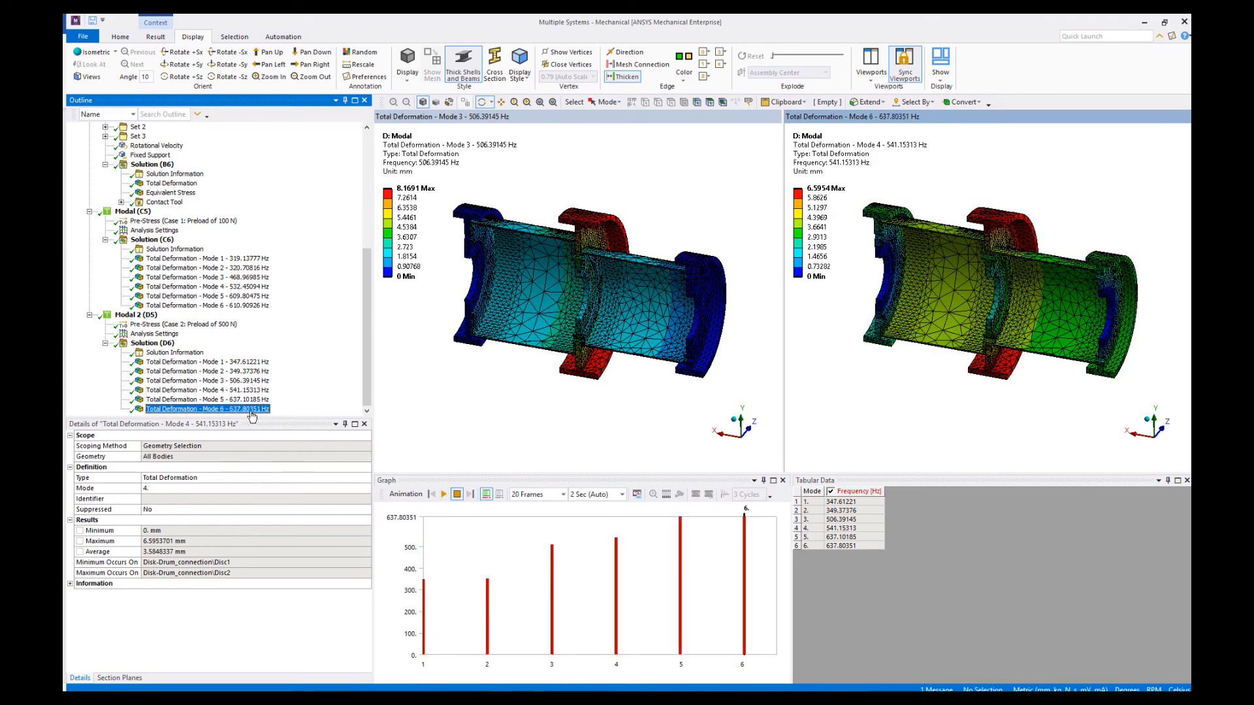
left_click(423, 403)
left_click(216, 400)
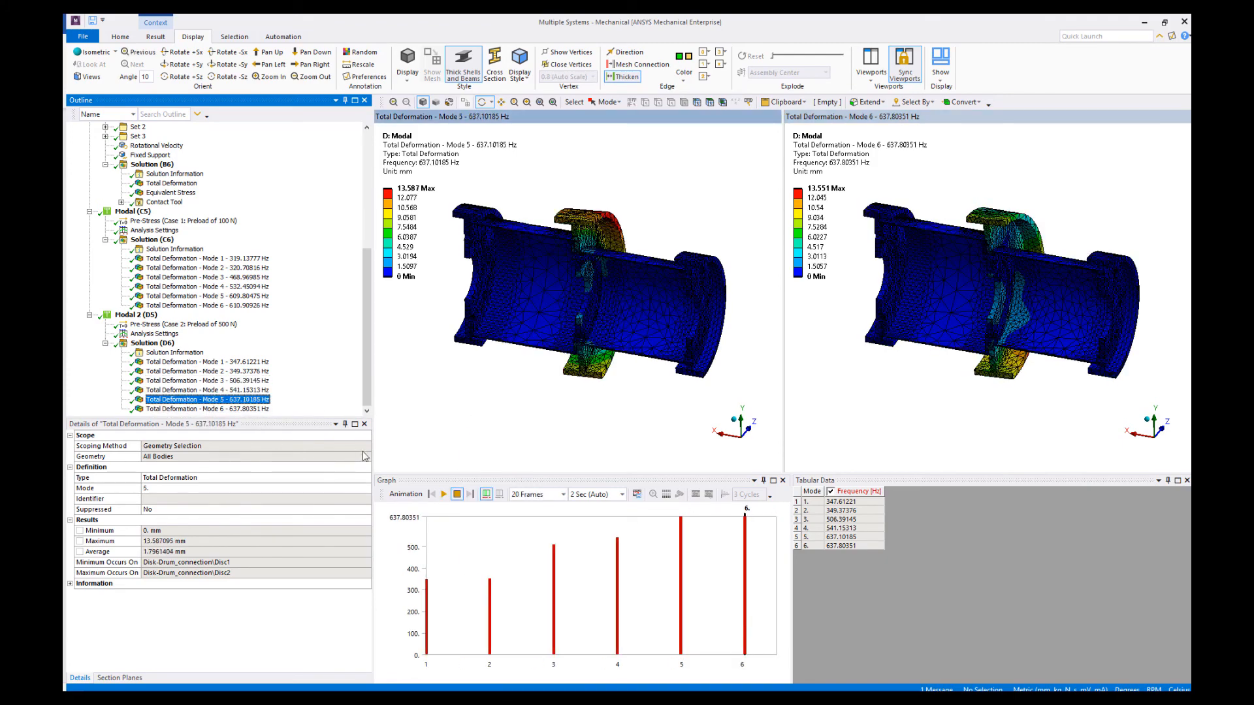
left_click(443, 494)
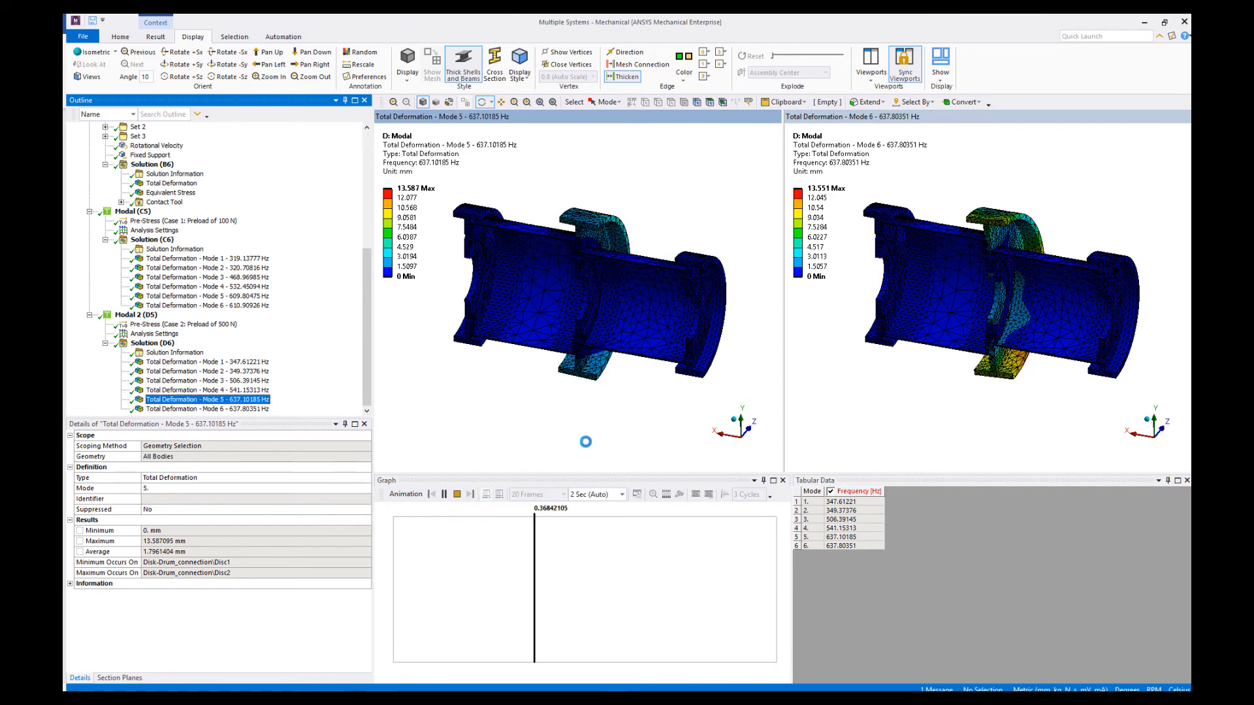
left_click(887, 429)
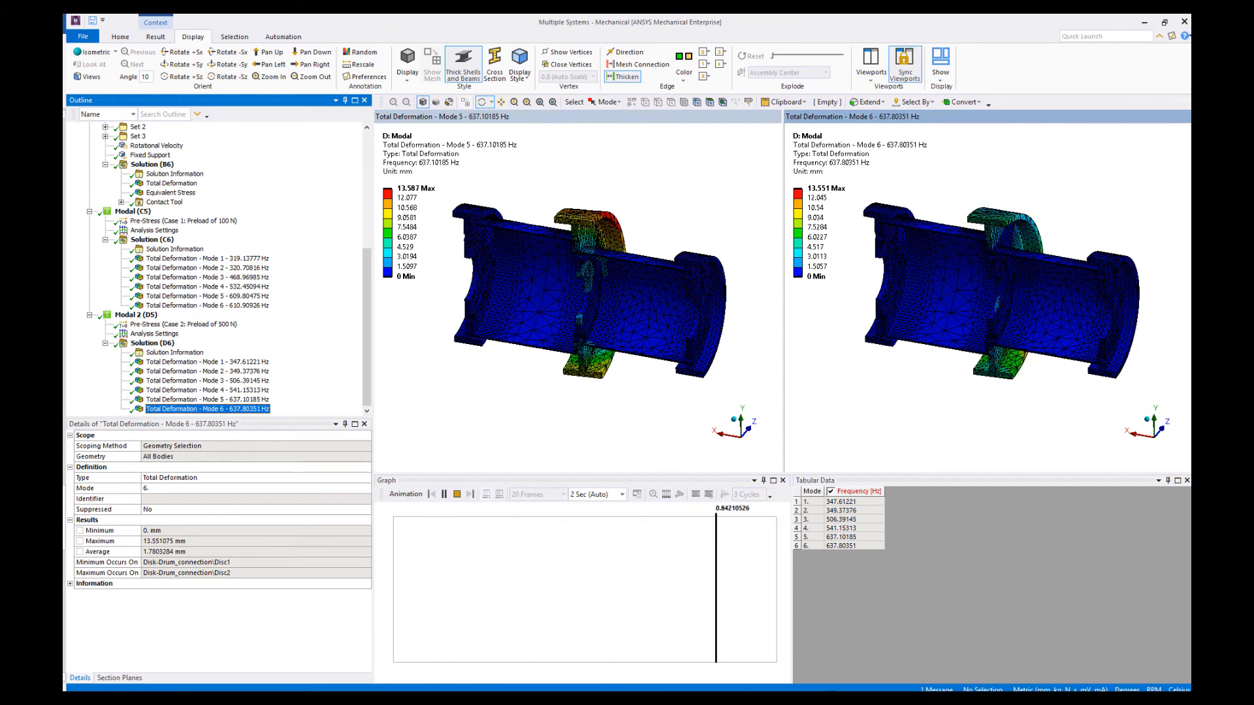
left_click(457, 495)
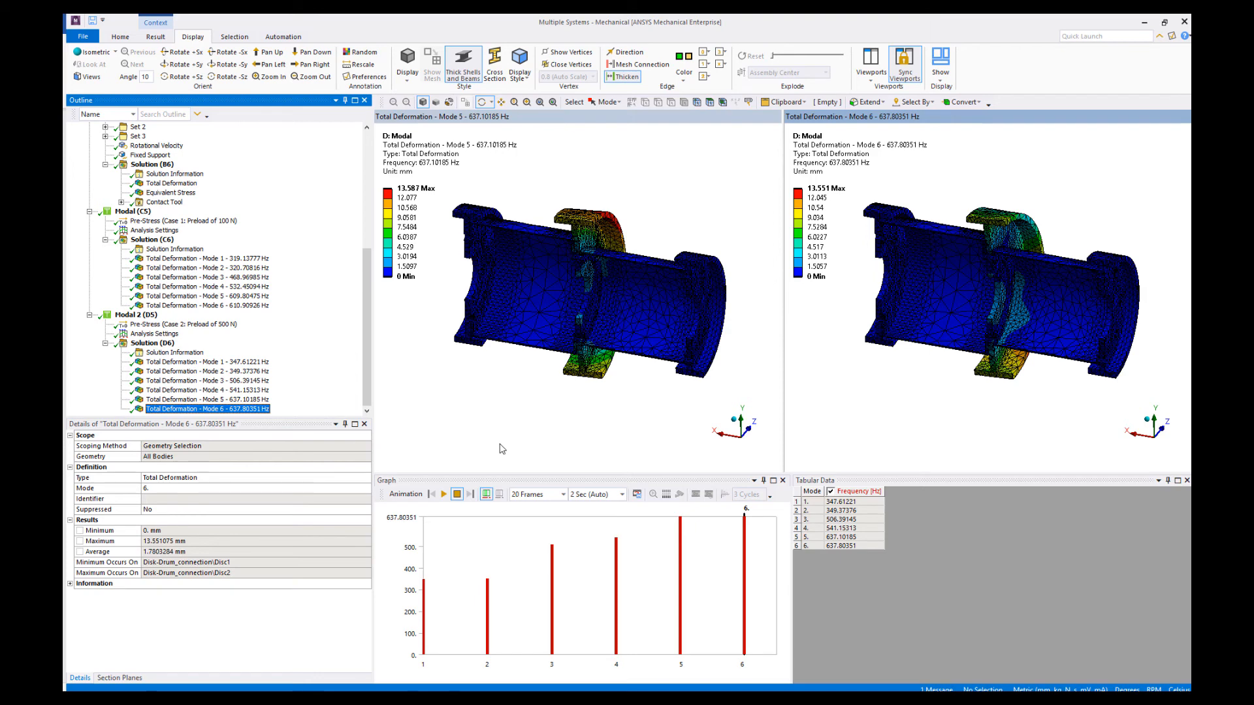
Step: Display the equivalent stress of the 100 N case beside that of the 500 N case for comparison
scroll(320, 381, "up", 3)
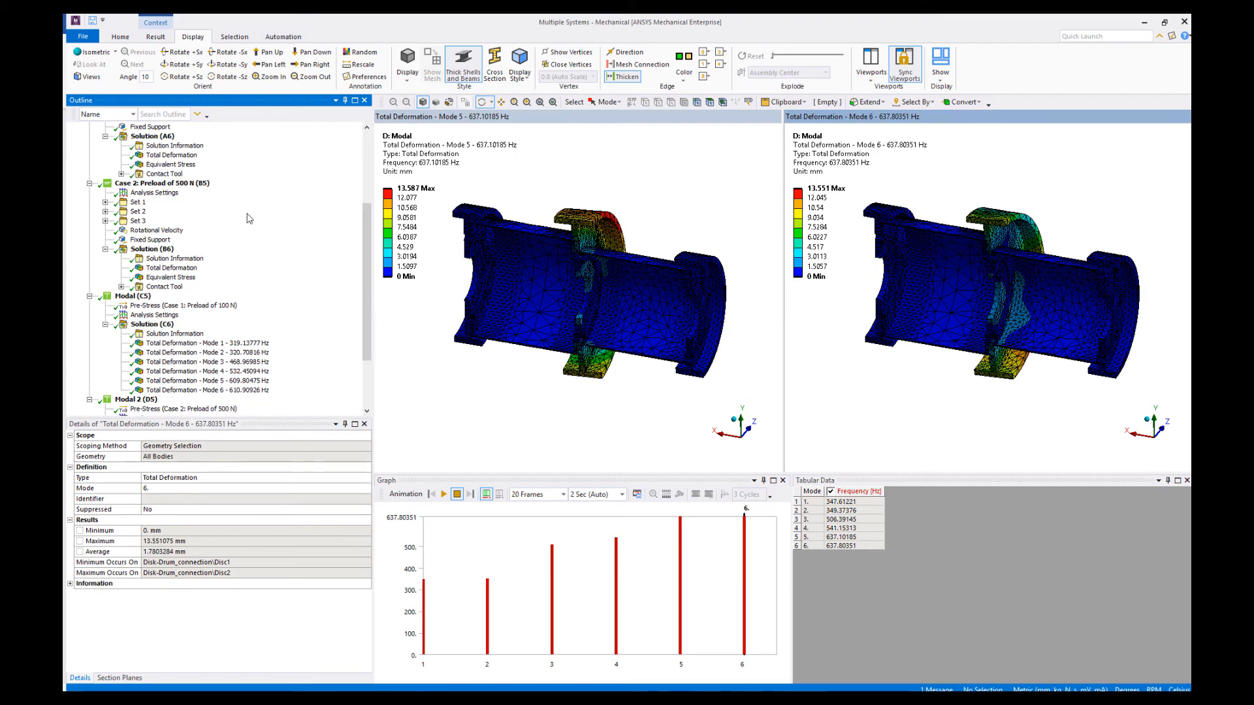
left_click(171, 277)
scroll(290, 236, "down", 3)
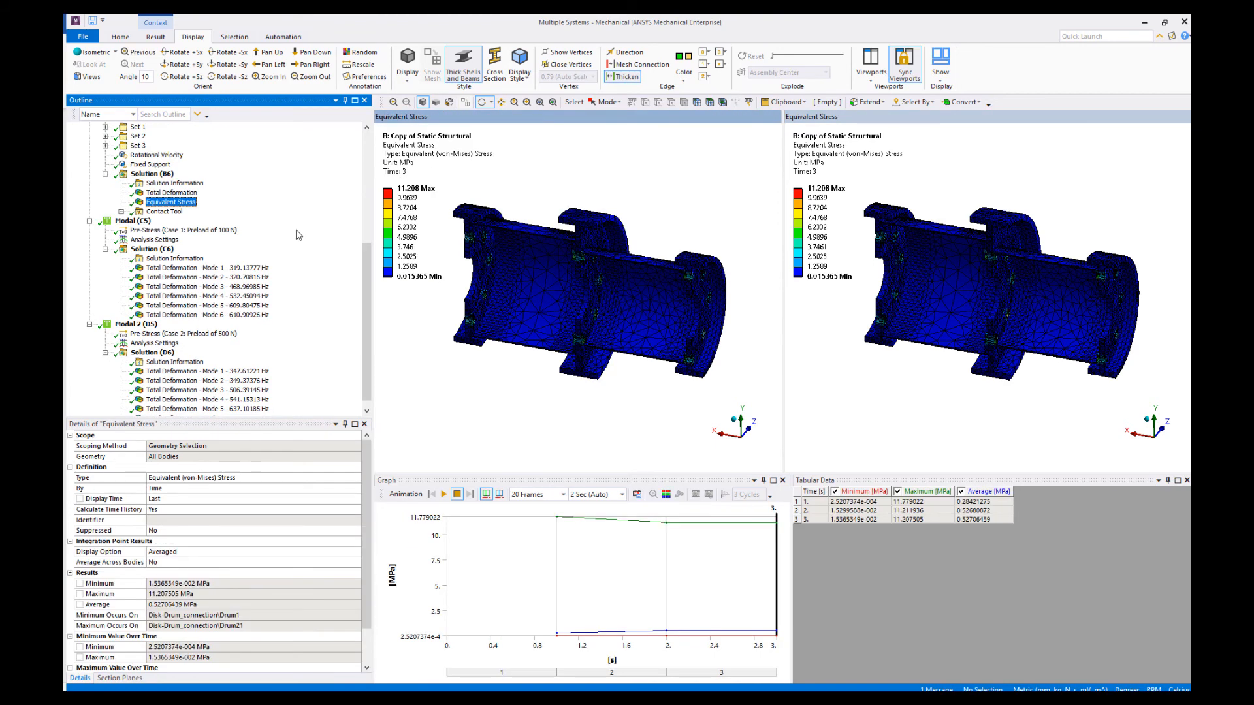
left_click(170, 230)
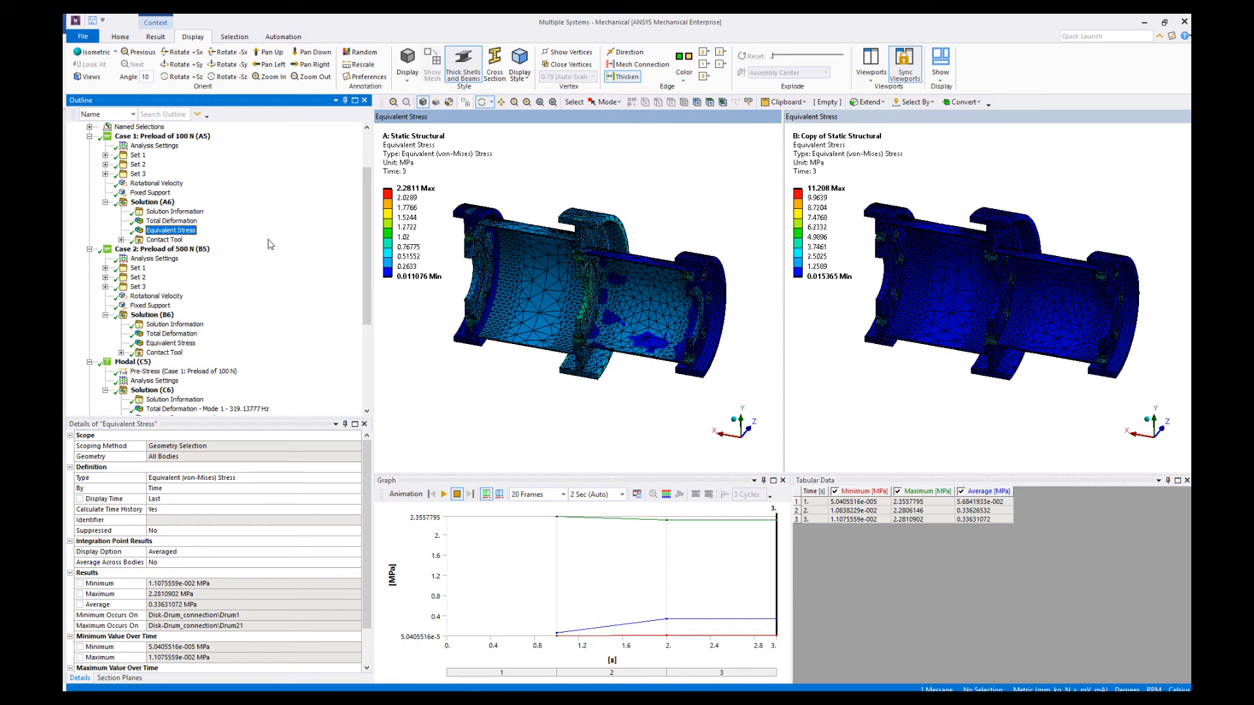
Step: Display the contact status of both preload cases side by side and examine the flange contact faces around the bolt holes
left_click(120, 239)
left_click(171, 250)
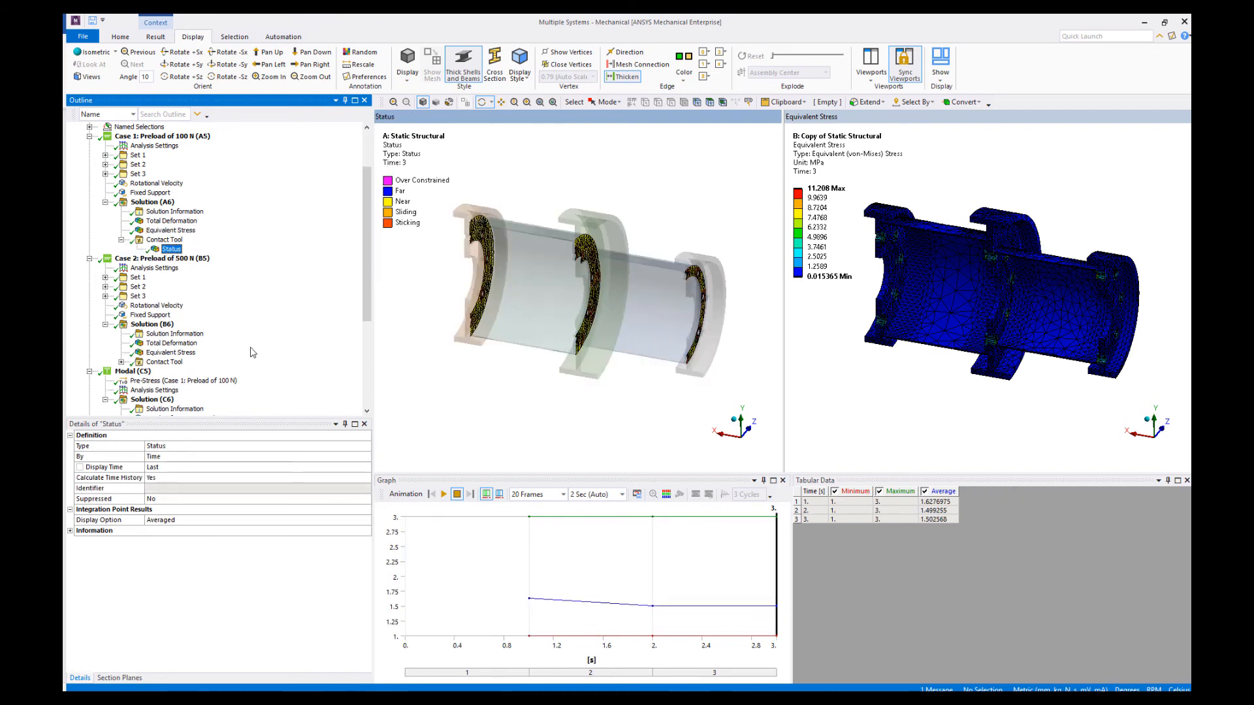
left_click(253, 353)
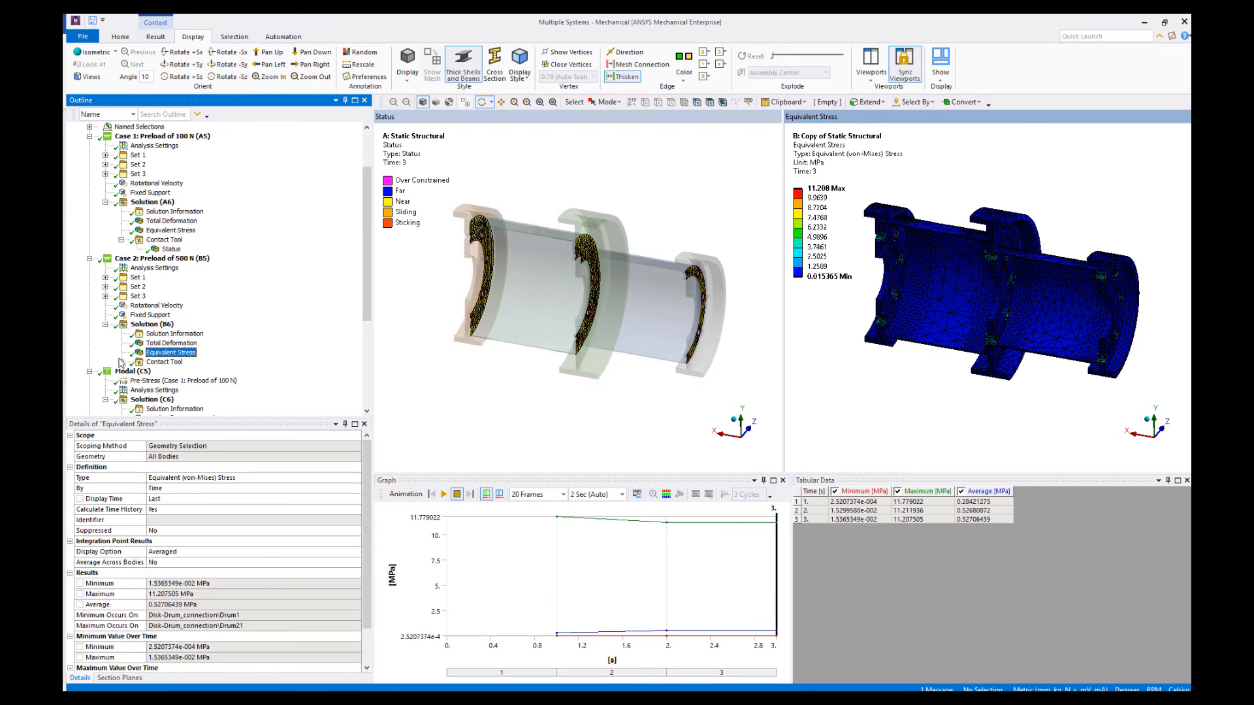
left_click(121, 362)
left_click(172, 371)
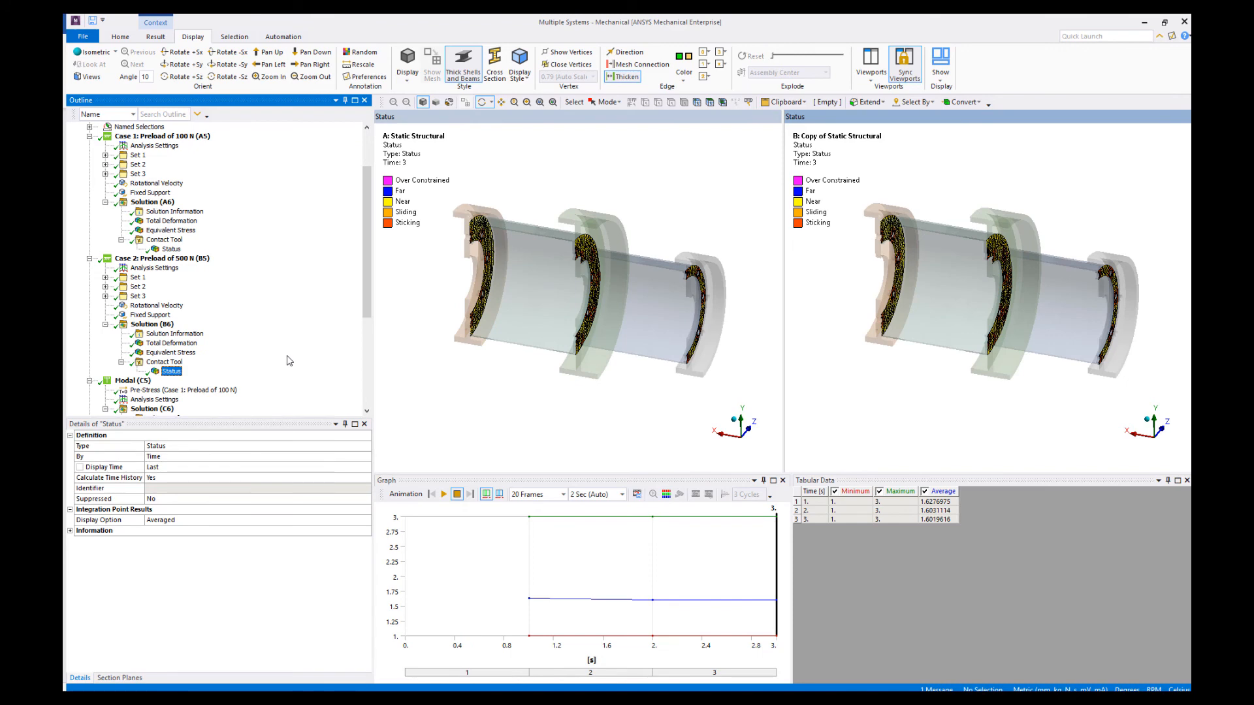
left_click_drag(625, 409, 589, 406)
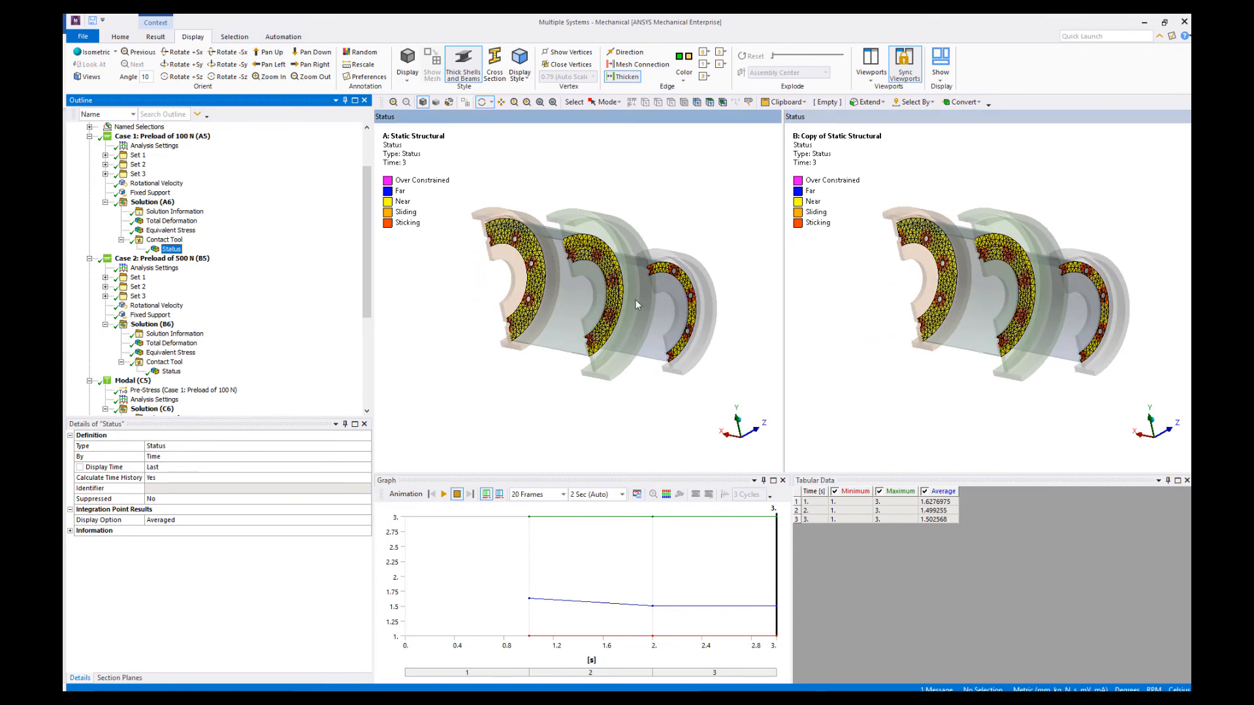
right_click_drag(683, 196, 520, 398)
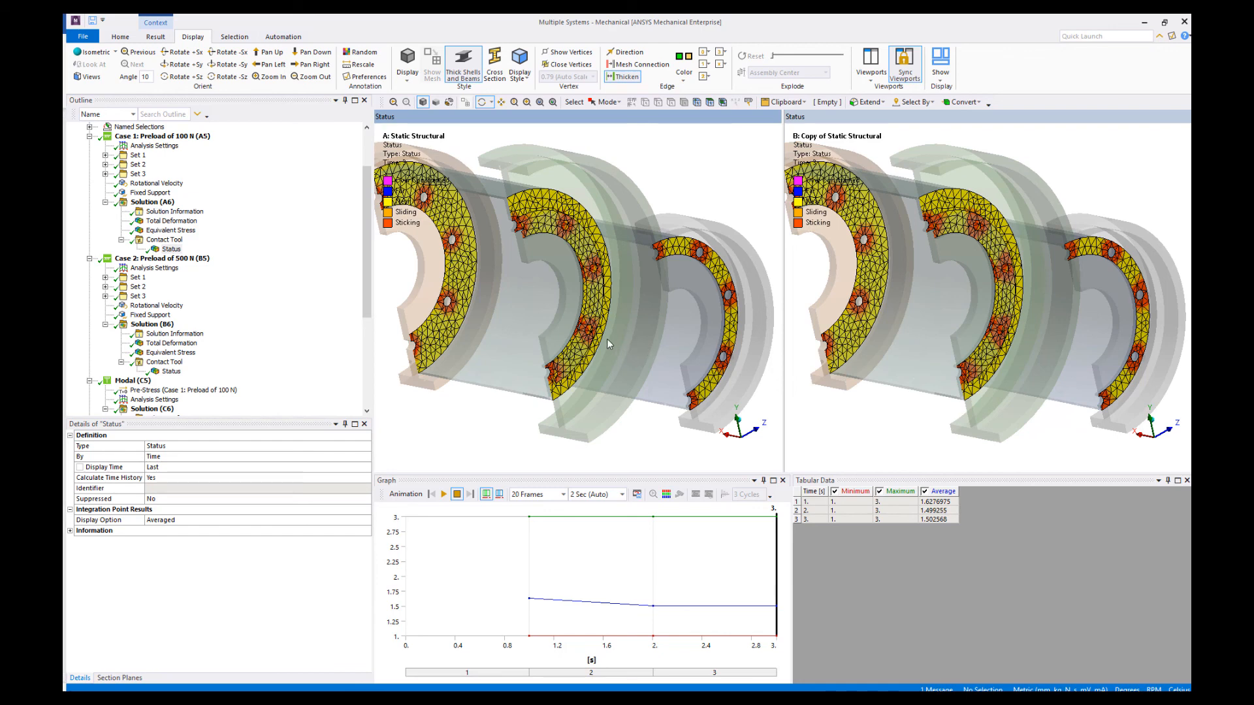
left_click(313, 314)
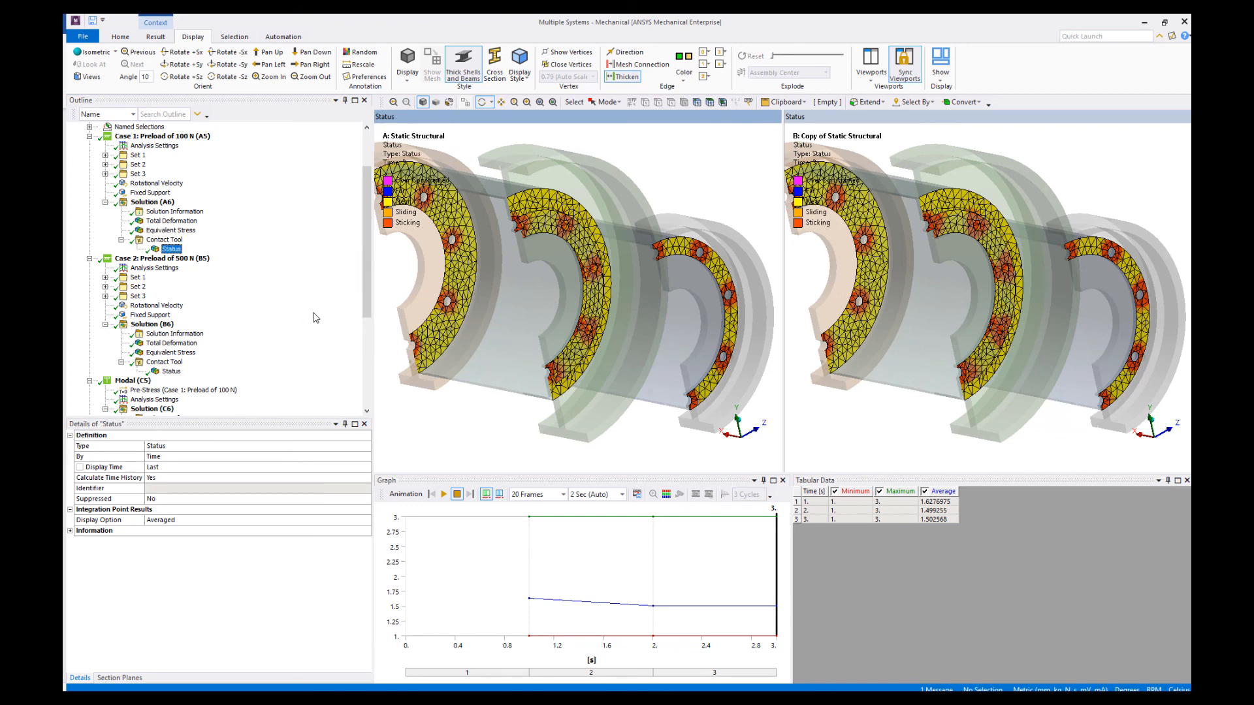
Step: Insert a Number Contacting result tracker under the Solution Information of the 100 N preload case
left_click(184, 211)
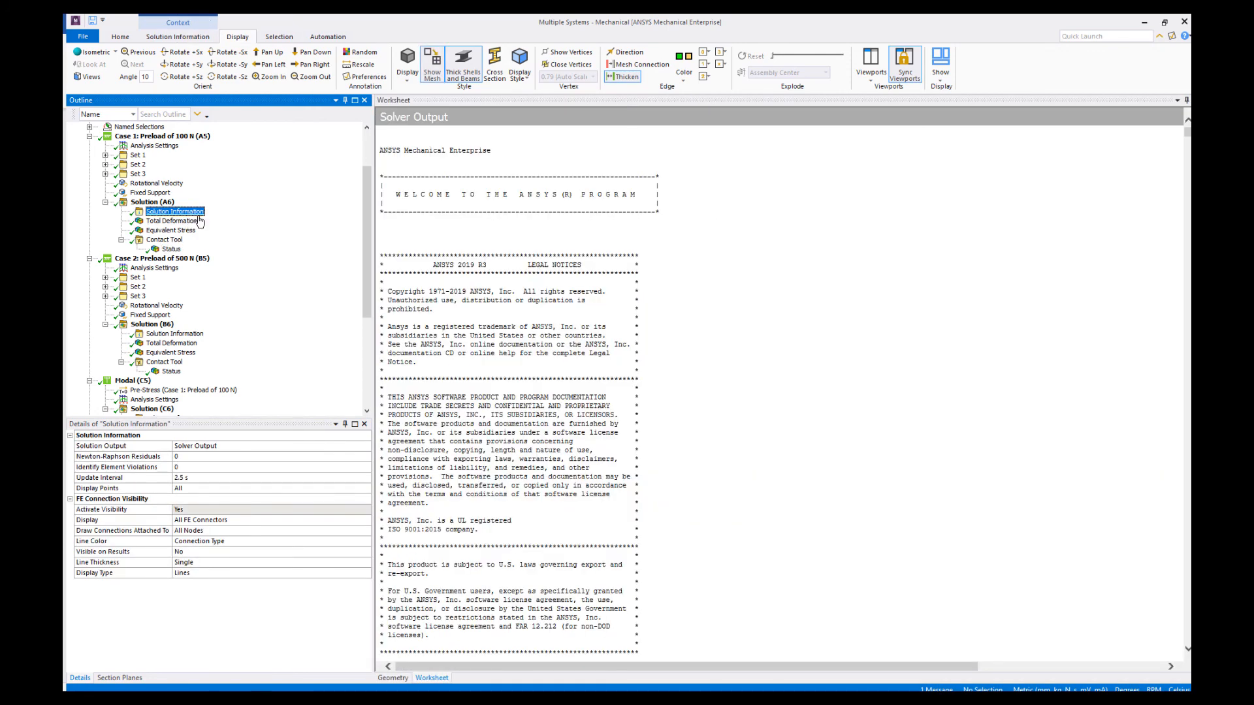
right_click(200, 221)
mouse_move(242, 221)
left_click(297, 221)
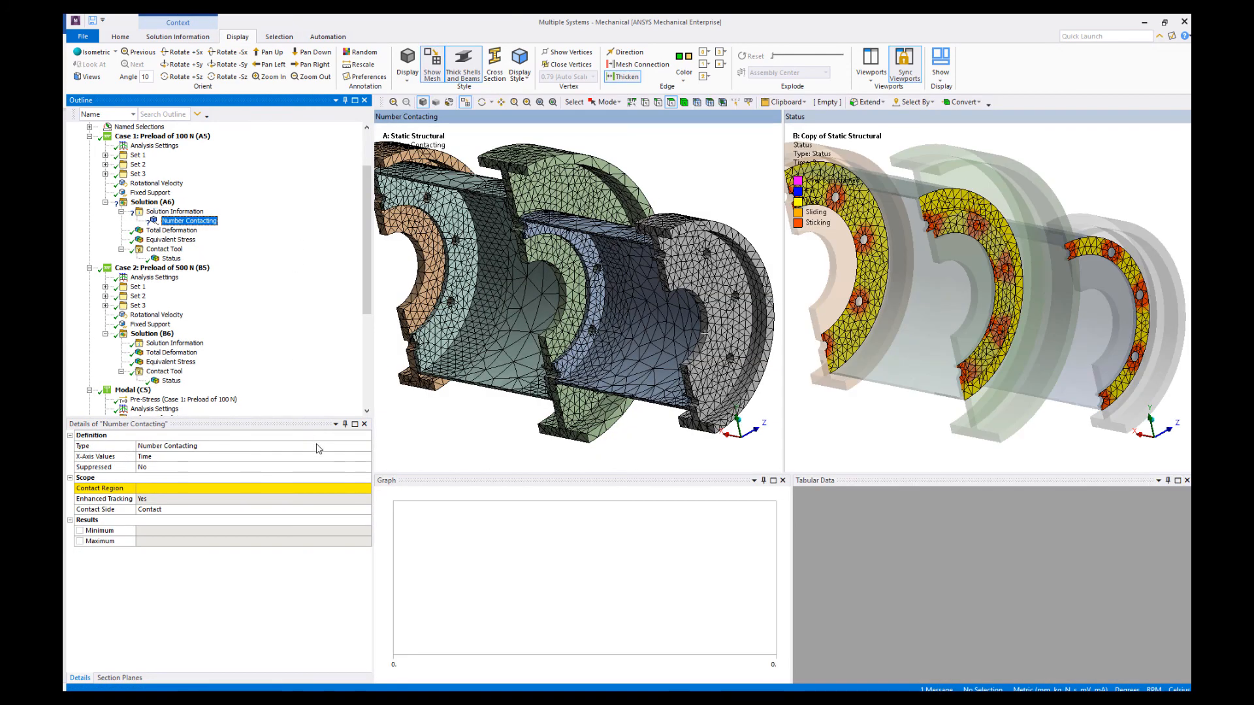
Step: Change the tracker type to Contacting Area and scope it to the contact region Frictional - Disk-Drum_connection\Drum1 To Disk-Drum_connection\Disc2
left_click(318, 446)
left_click(318, 447)
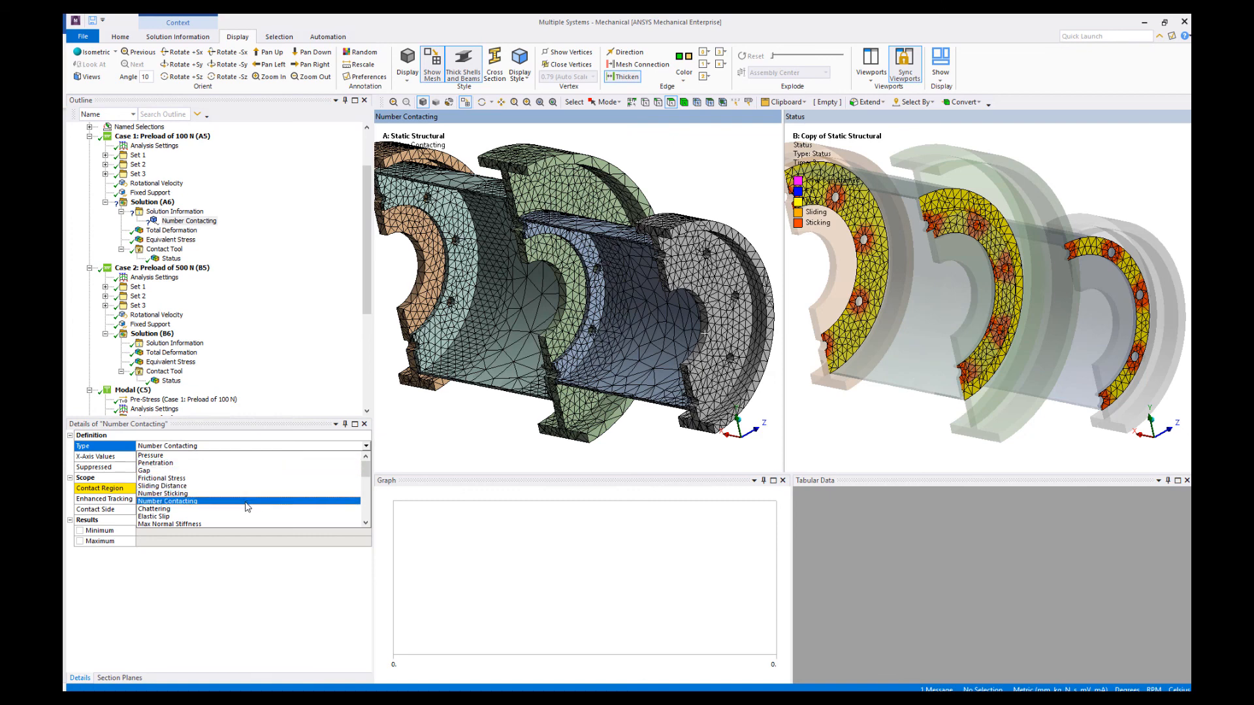
scroll(233, 513, "down", 3)
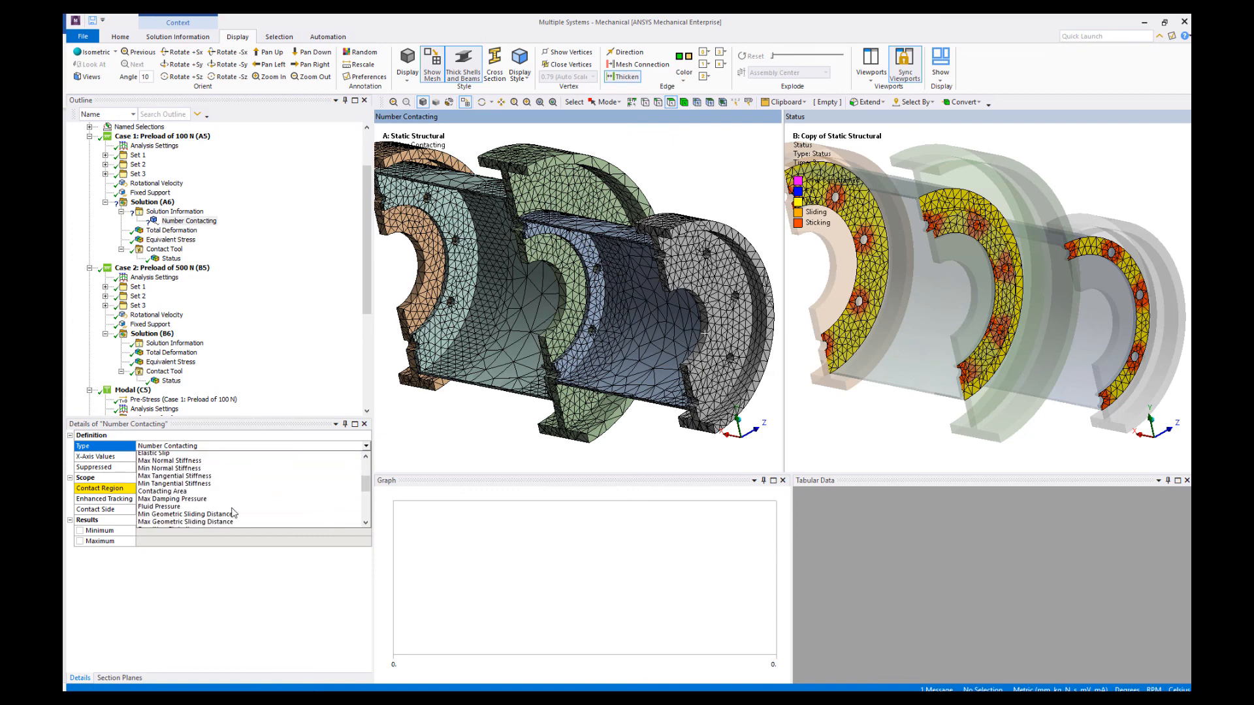
left_click(225, 491)
left_click(347, 487)
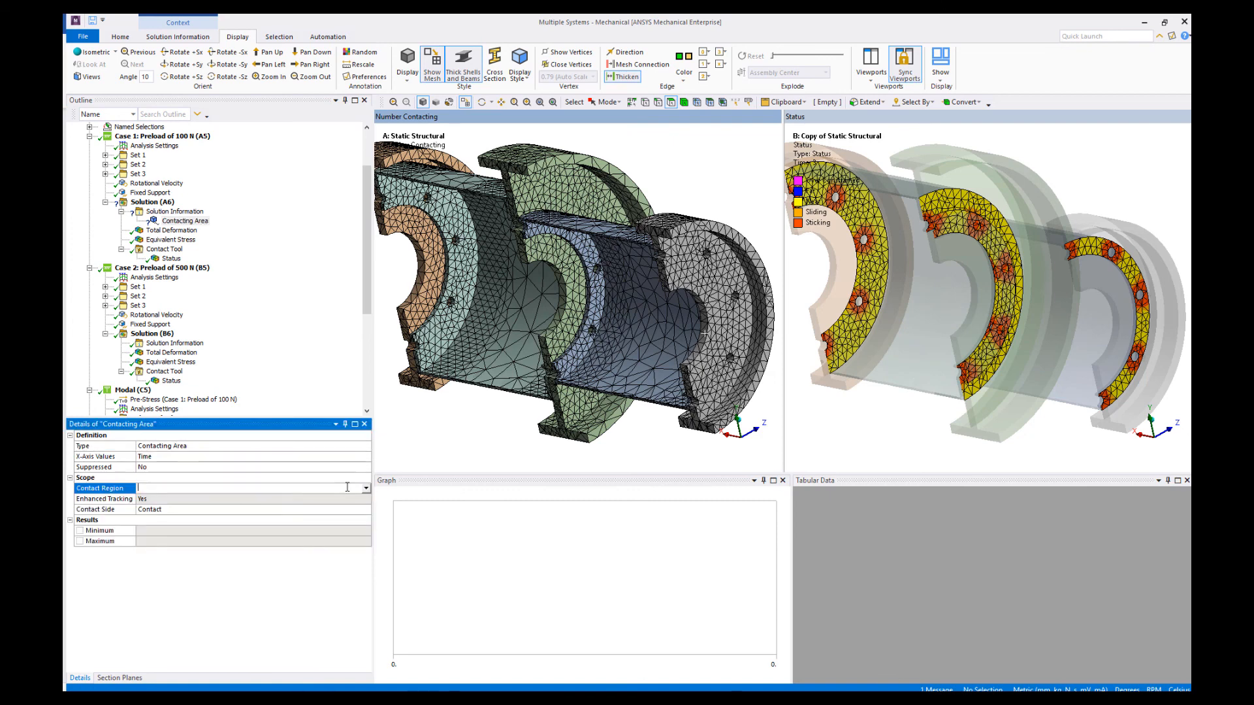
left_click(366, 488)
left_click(299, 508)
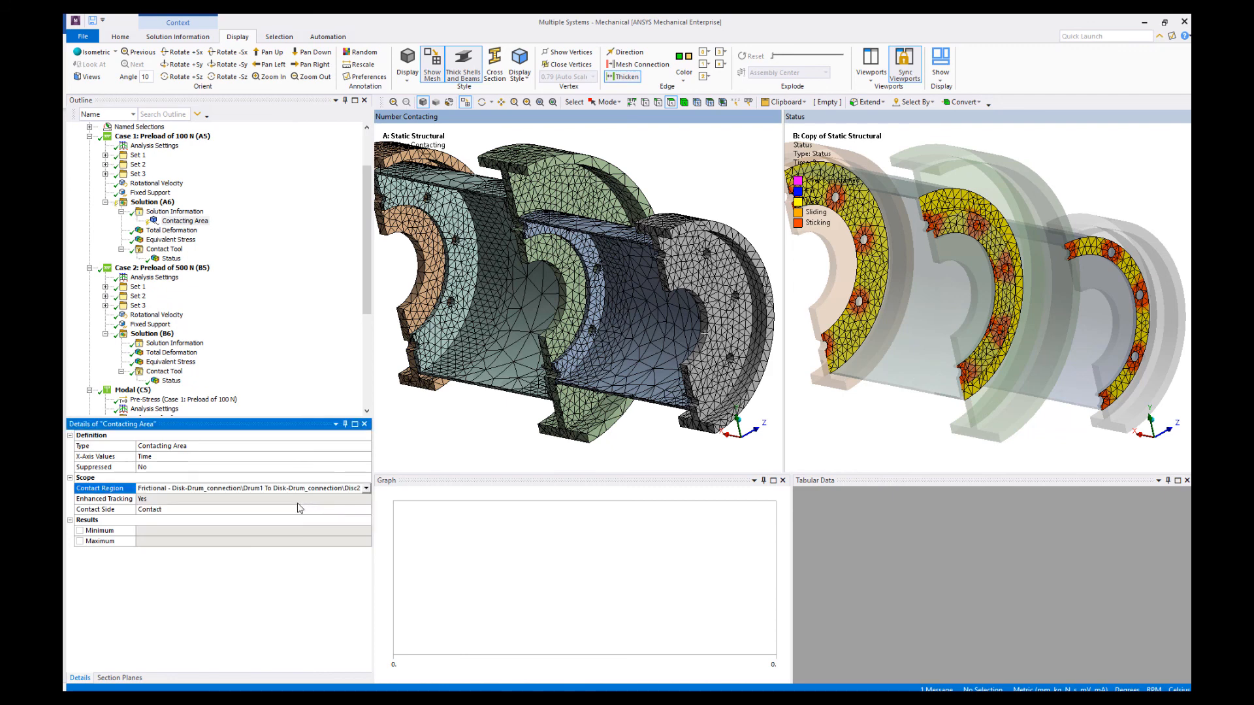
Step: Evaluate the Contacting Area tracker of the 100 N preload case to plot the contacting area over time
left_click(261, 358)
right_click(198, 222)
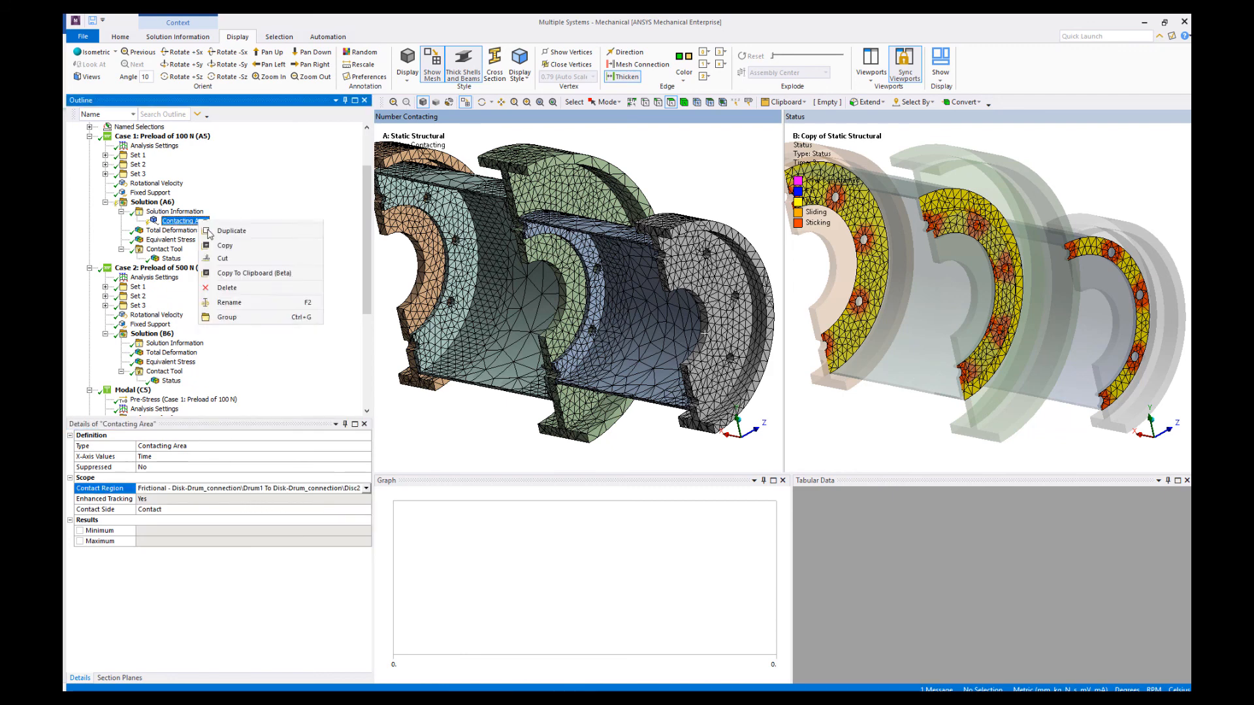
left_click(229, 242)
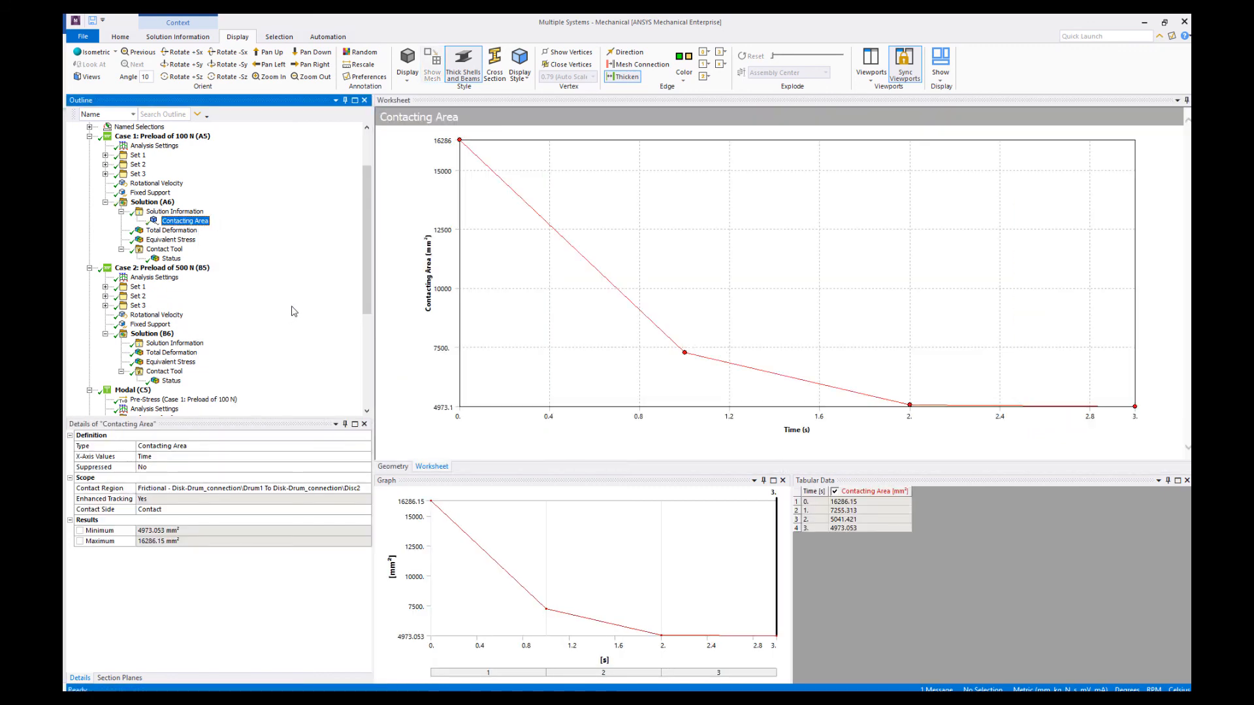